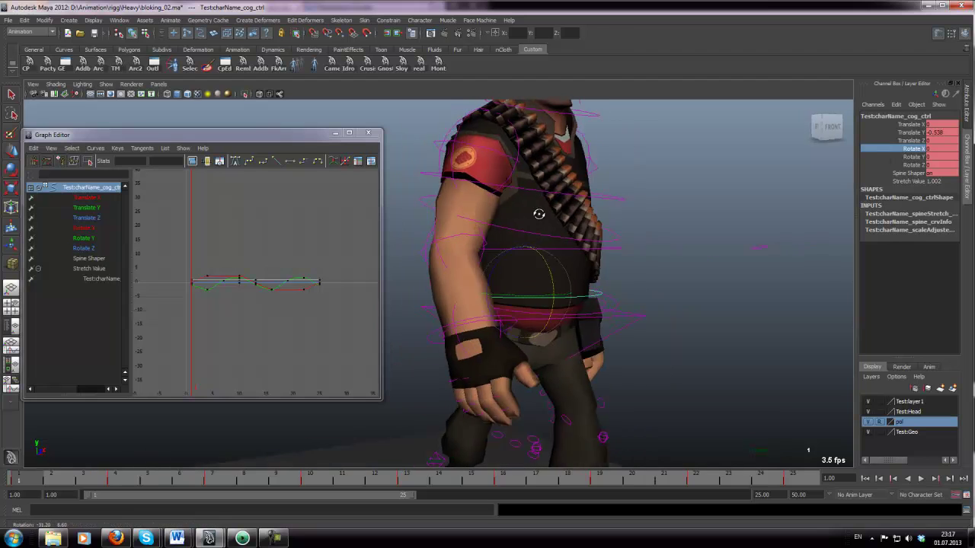
Step: Switch to Kinovea, open key frame 117 and draw a spine line from shoulder to hip on the side-view walker
alt+drag(562, 259, 488, 257)
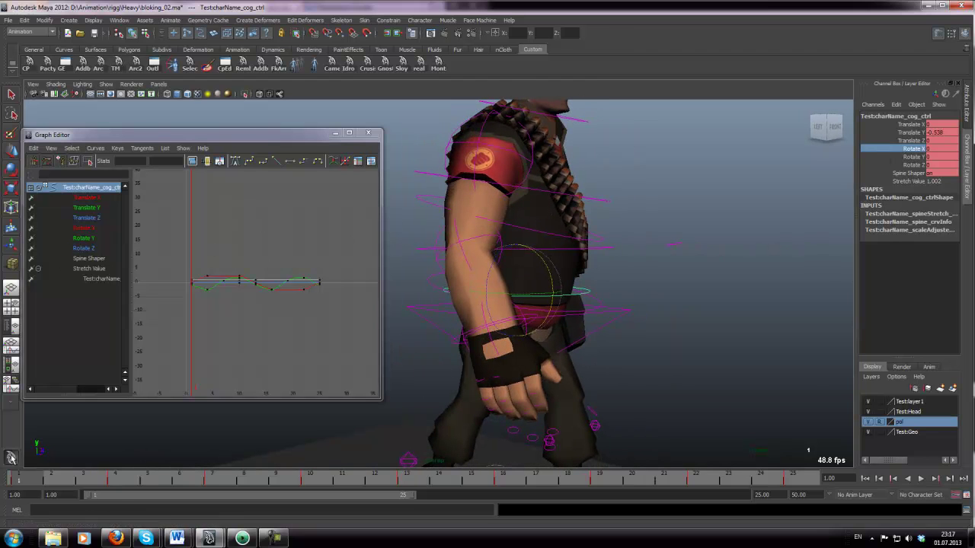
click(236, 540)
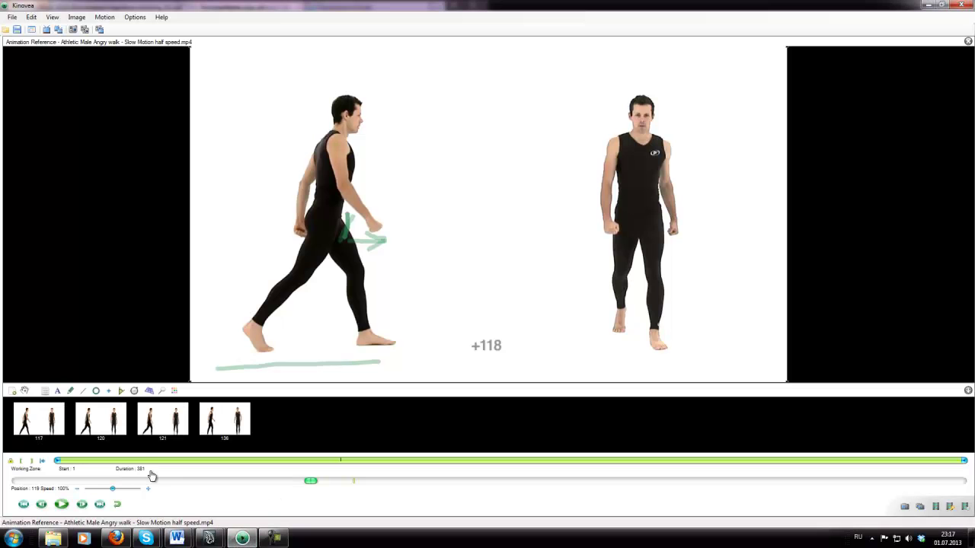
click(43, 425)
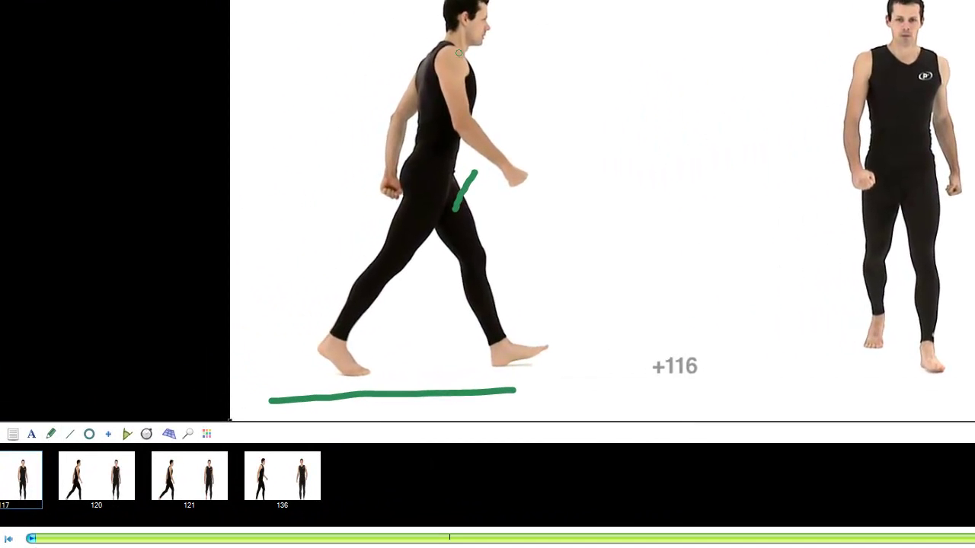
drag(454, 48, 432, 146)
key(ctrl+z)
drag(446, 50, 424, 183)
Step: Step back and forth between frames 117 and 122 to examine how the torso lean changes against the spine line
key(Right)
key(Right)
key(Right)
key(Right)
key(Right)
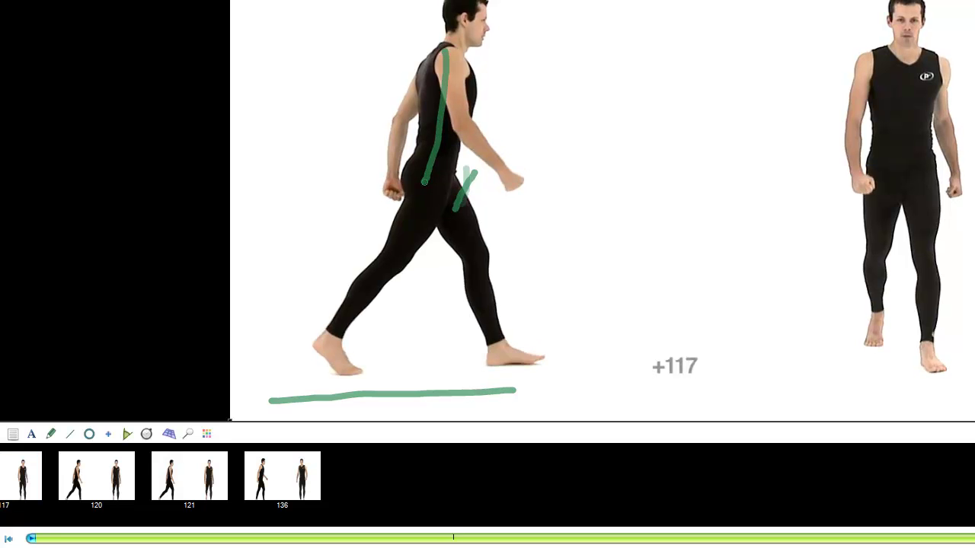
key(Left)
key(Left)
key(Left)
key(Left)
key(Right)
key(Right)
key(Right)
key(Right)
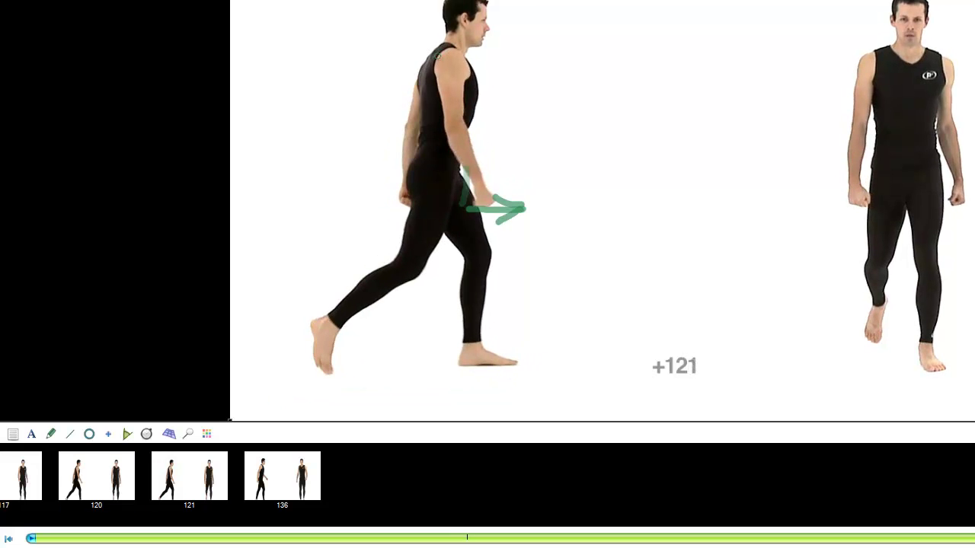
Step: Draw a spine line from shoulder to waist on the side-view walker at frame 122
drag(445, 49, 431, 168)
key(ctrl+z)
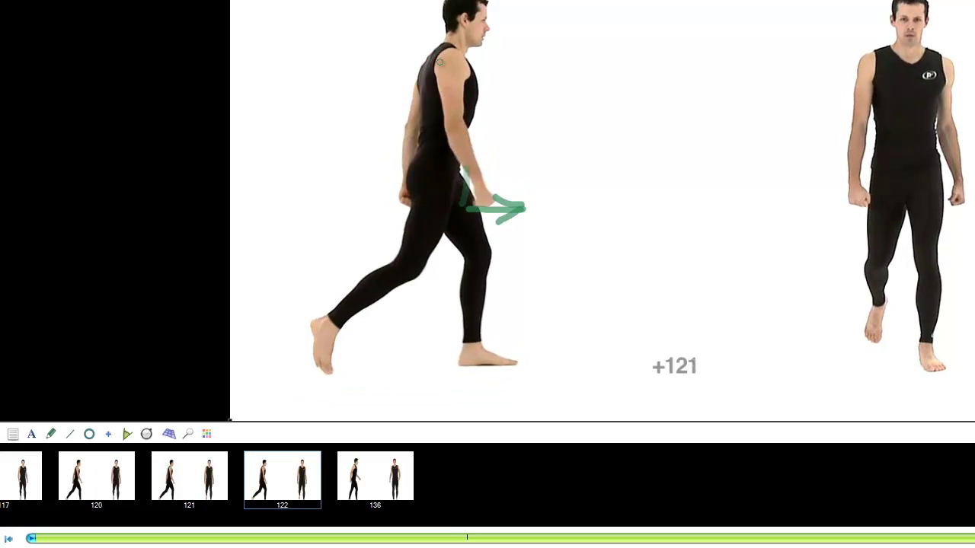
drag(446, 46, 435, 160)
Step: Step repeatedly through frames 115 to 122 to compare the two spine lines and the hip tilt marks
key(Left)
key(Left)
key(Left)
key(Left)
key(Left)
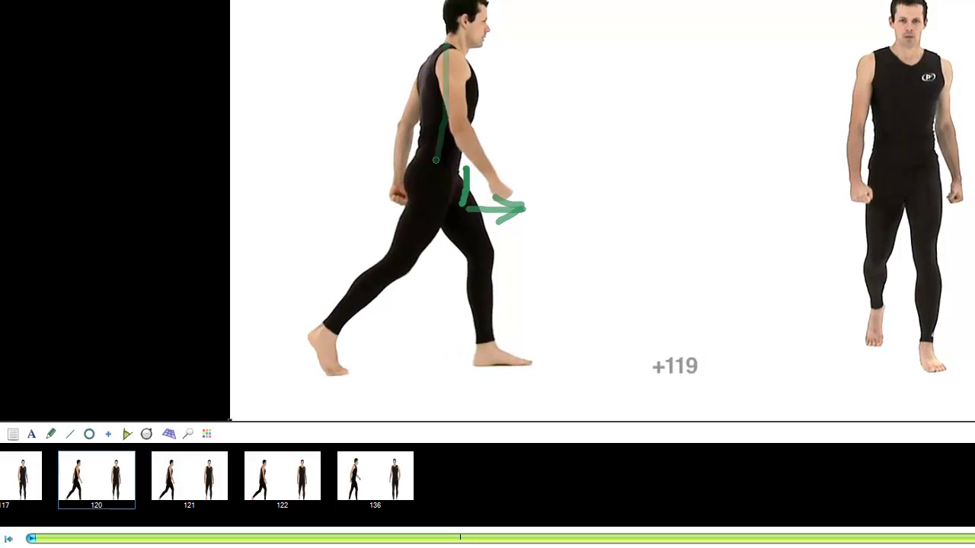
key(Right)
key(Right)
key(Right)
key(Right)
key(Right)
key(Left)
key(Left)
key(Left)
key(Left)
key(Left)
key(Left)
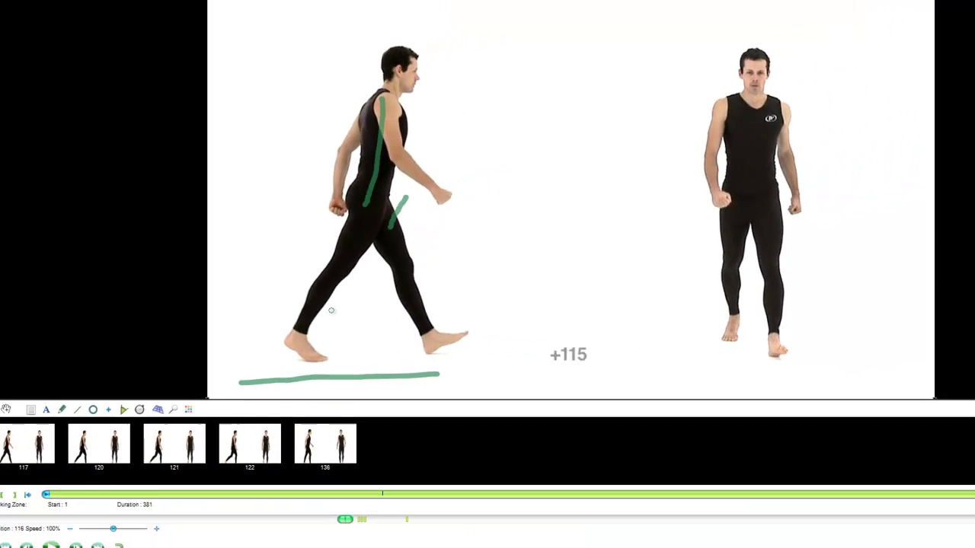
key(Right)
key(Right)
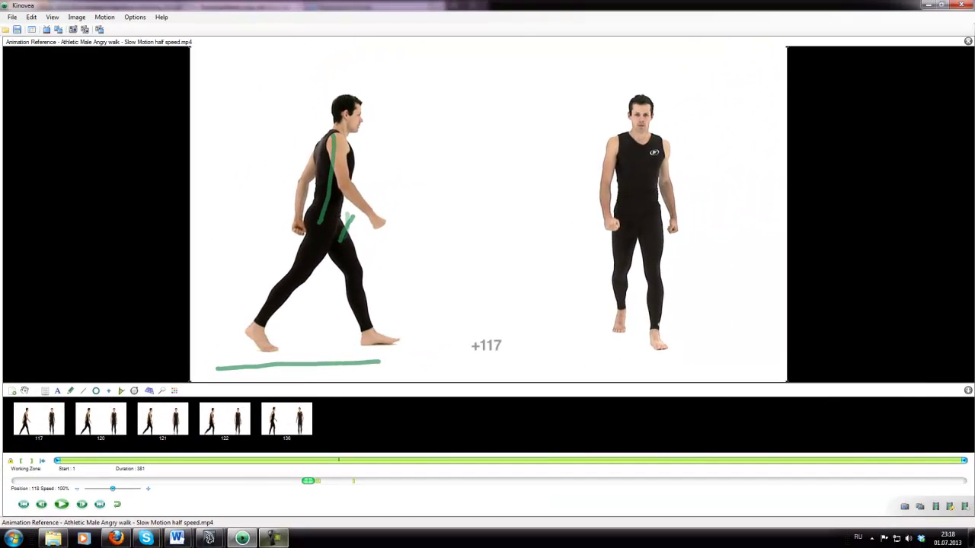
key(Left)
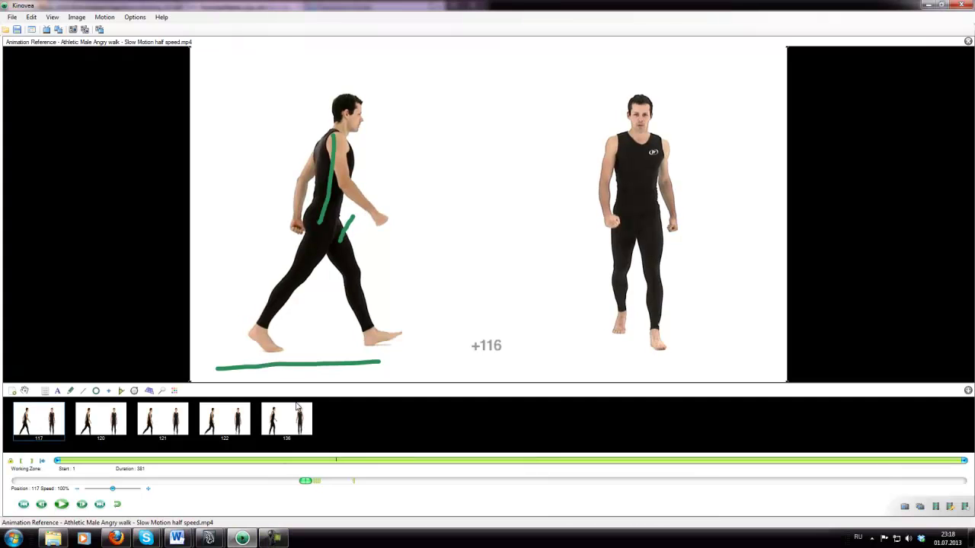
key(Left)
key(Left)
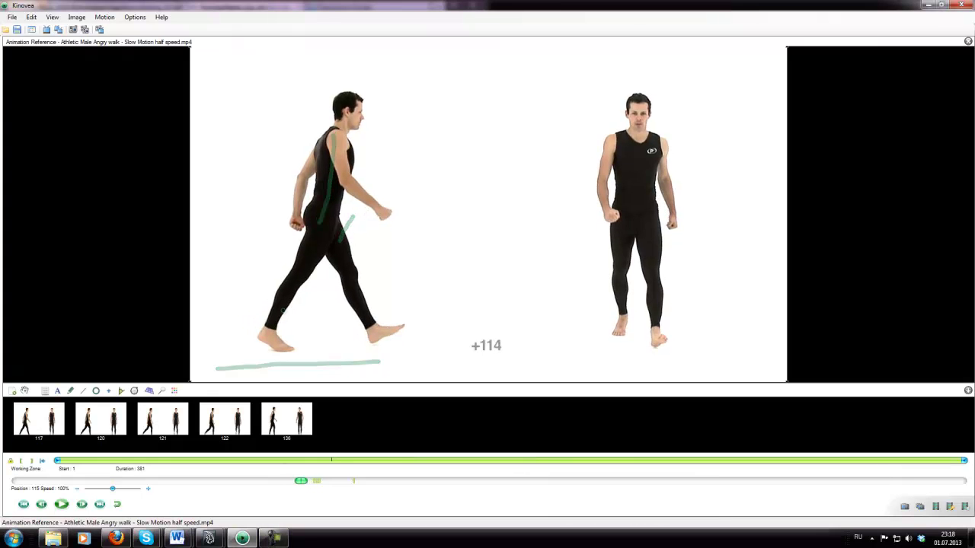
Step: Step through the walk from frame 115 to frame 131 to examine the torso in the passing pose
key(Right)
key(Right)
key(Right)
key(Left)
key(Right)
key(Right)
key(Right)
key(Right)
key(Right)
key(Right)
key(Right)
key(Right)
key(Right)
key(Right)
key(Right)
key(Right)
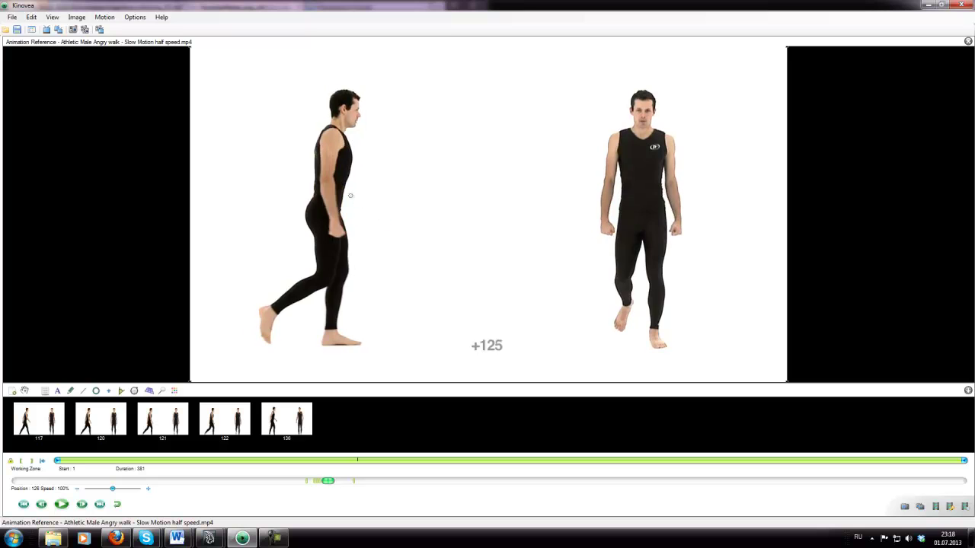
key(Right)
key(Right)
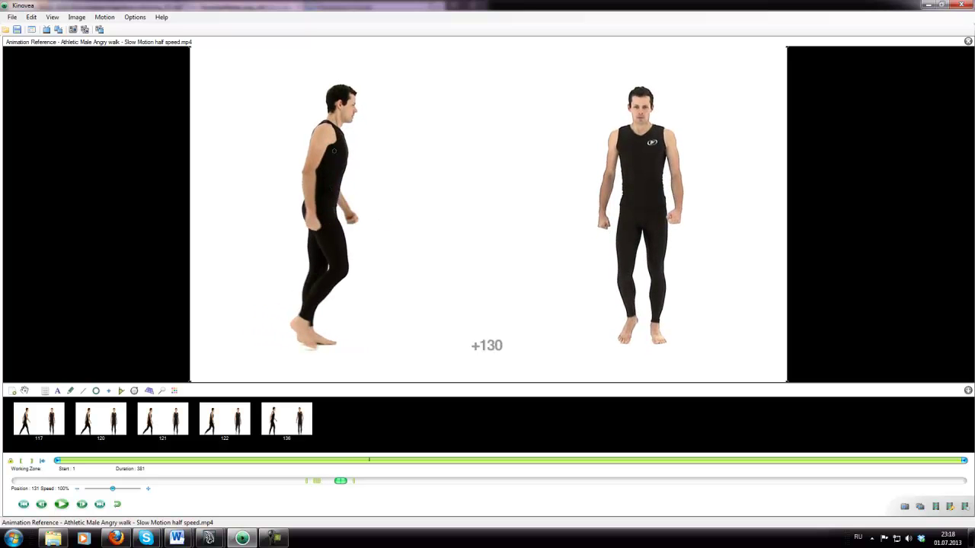
Step: Draw a spine line from shoulder to hip on the side-view walker at frame 131
drag(336, 124, 319, 212)
key(ctrl+z)
drag(333, 122, 322, 207)
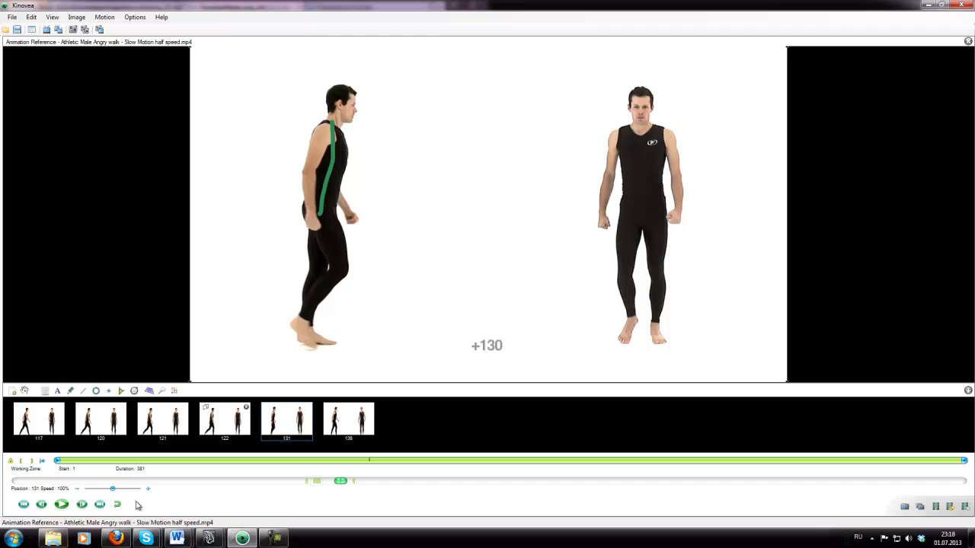
Step: Set the playback speed to 61% and play the step from key frame 117
drag(113, 490, 102, 489)
click(47, 423)
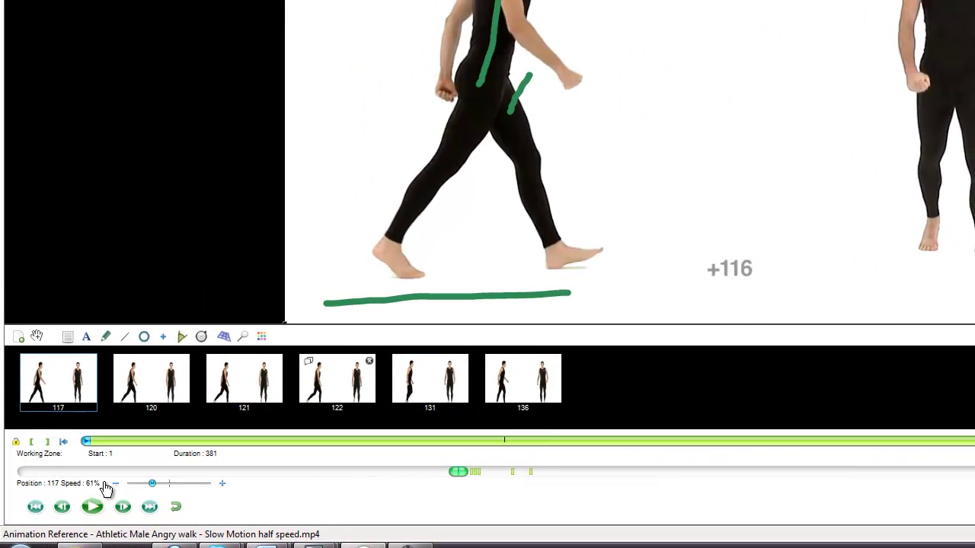
click(93, 507)
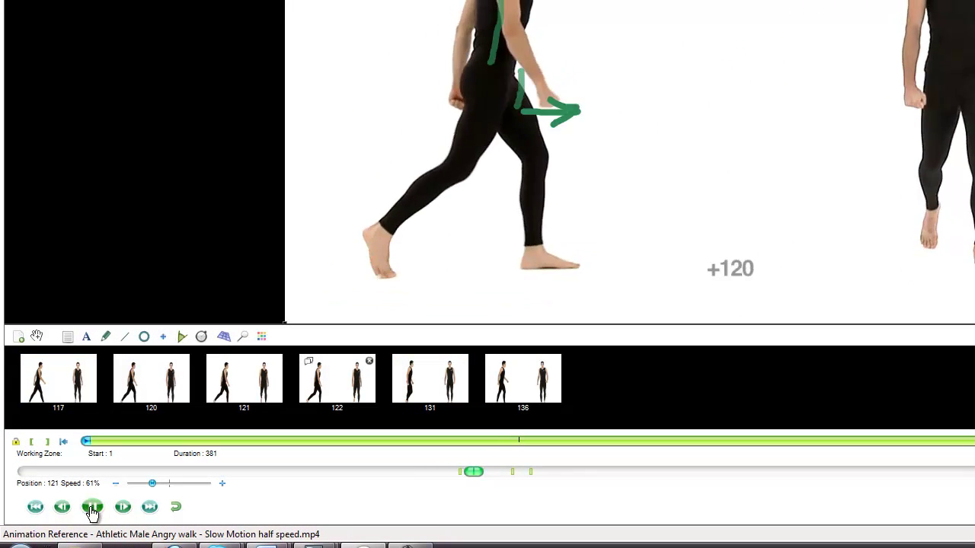
click(92, 508)
Step: Lower the playback speed to 28% and replay the step from key frame 117
drag(153, 484, 141, 485)
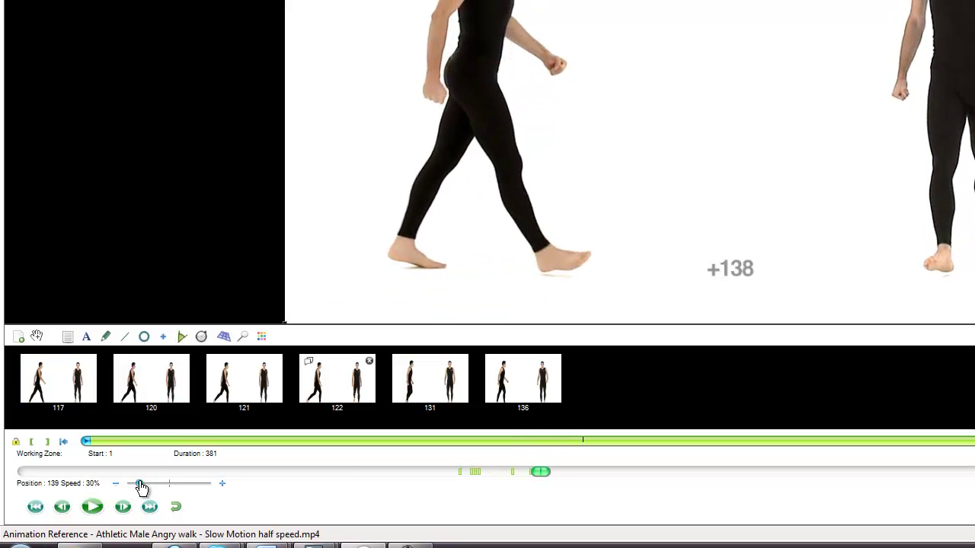
click(45, 411)
click(93, 507)
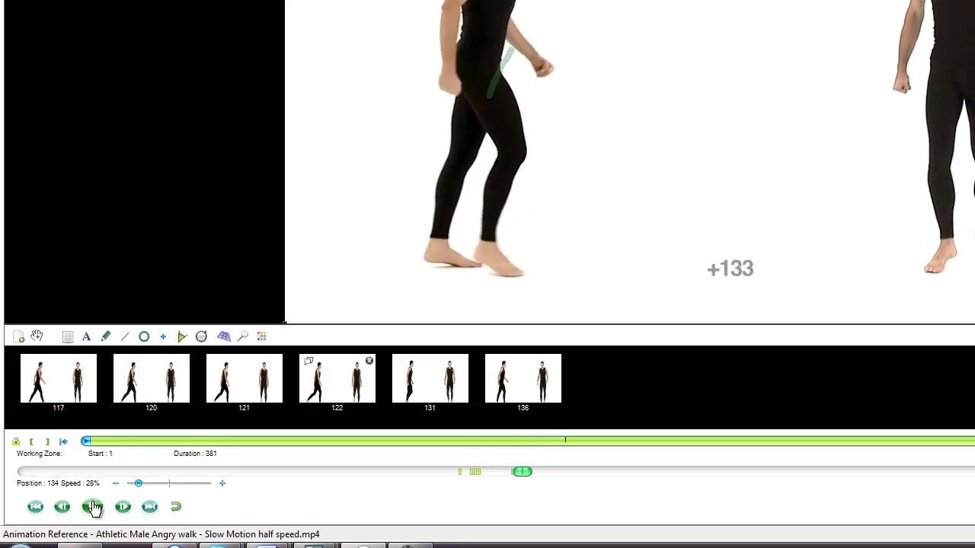
click(93, 507)
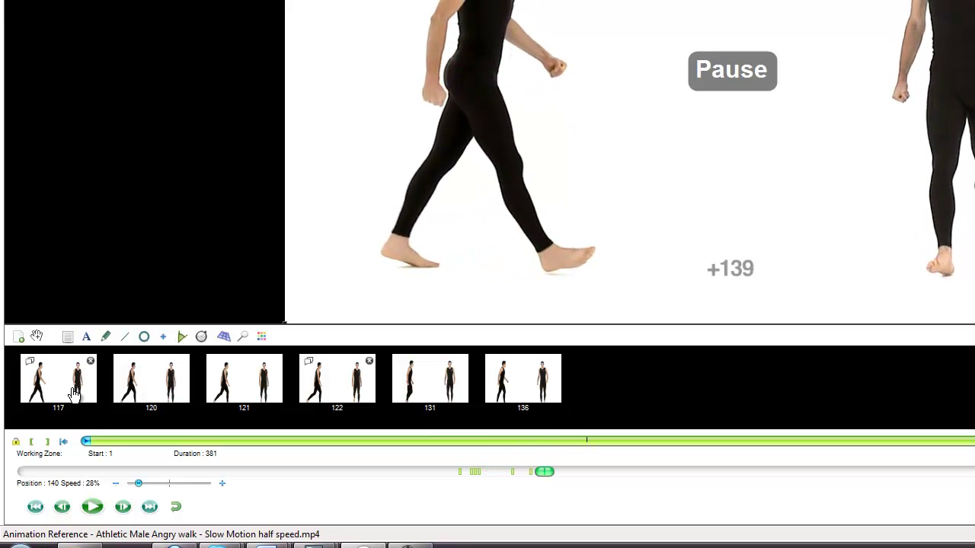
Step: Return to key frame 117 and draw a forward-pointing arrow in front of the hips
click(72, 393)
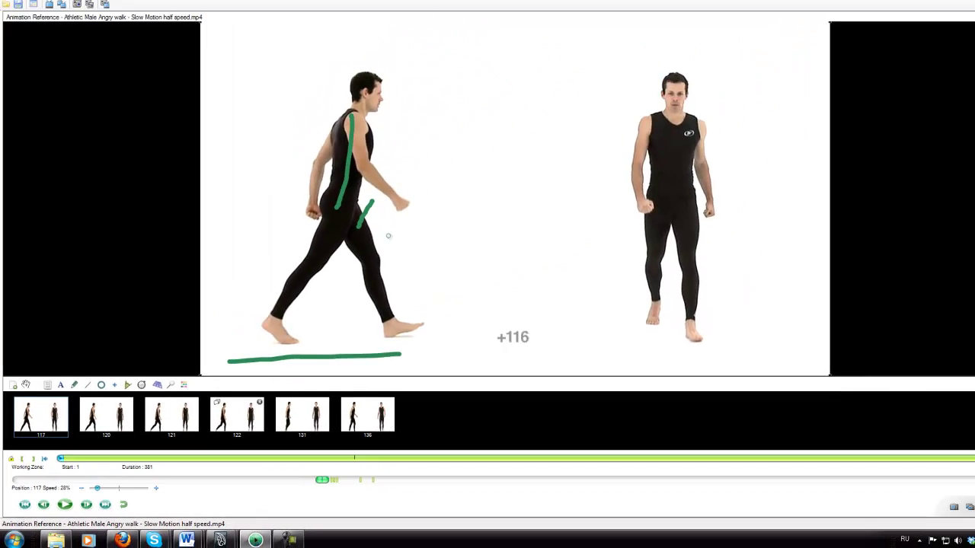
drag(554, 122, 606, 122)
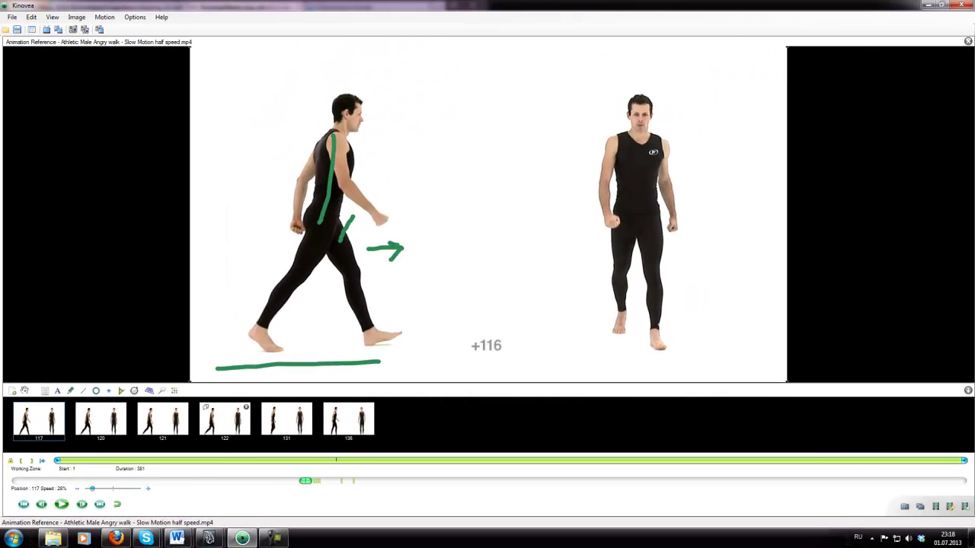
Step: Draw a backward-pointing arrow behind the shoulders on frame 121 and an arched curve in front of the chest on frame 117
key(Right)
key(Right)
key(Right)
key(Right)
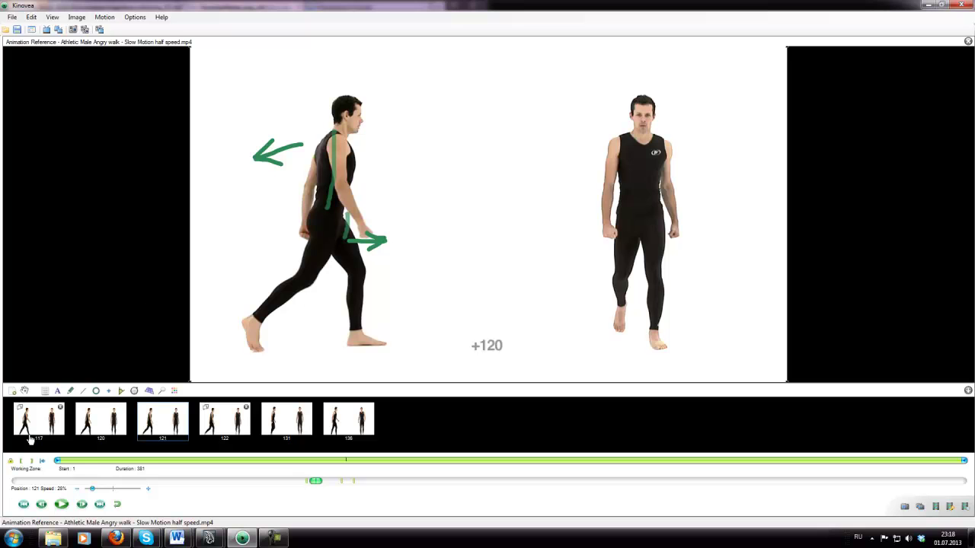
click(29, 440)
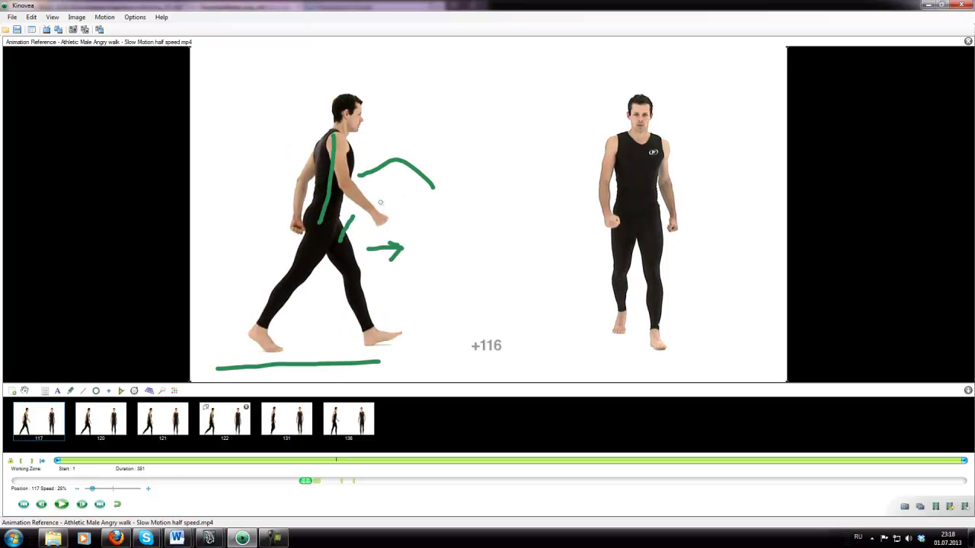
Step: Scrub back and forth through the frames around 117 to 125 to examine the opposing motion of hips and upper body
scroll(365, 247, up, 8)
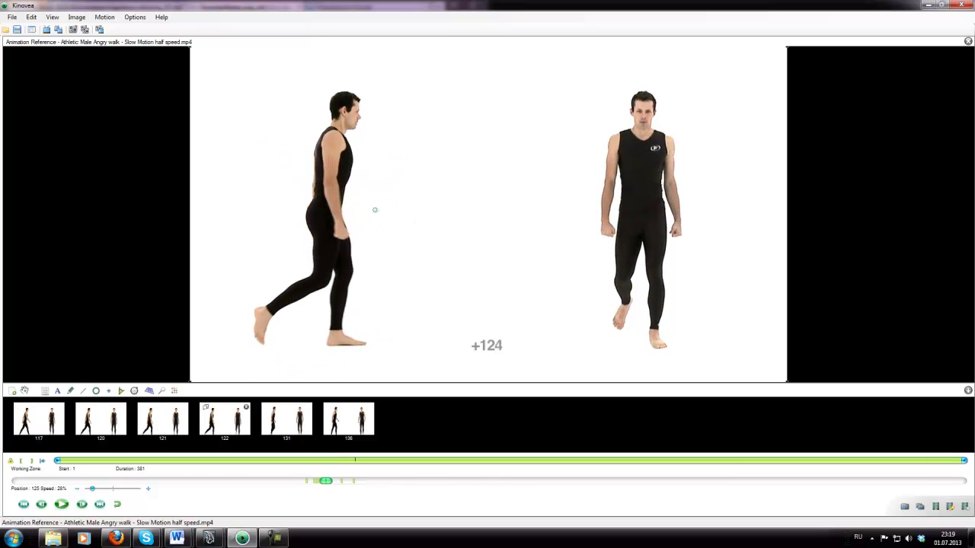
scroll(372, 209, up, 4)
scroll(354, 204, down, 3)
scroll(354, 204, down, 5)
scroll(305, 160, up, 3)
scroll(304, 160, up, 7)
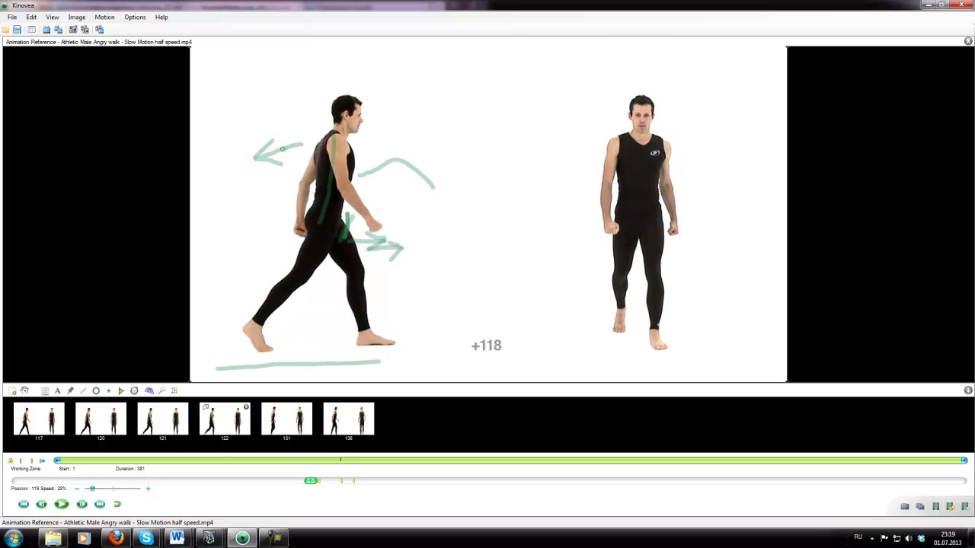
scroll(282, 149, up, 2)
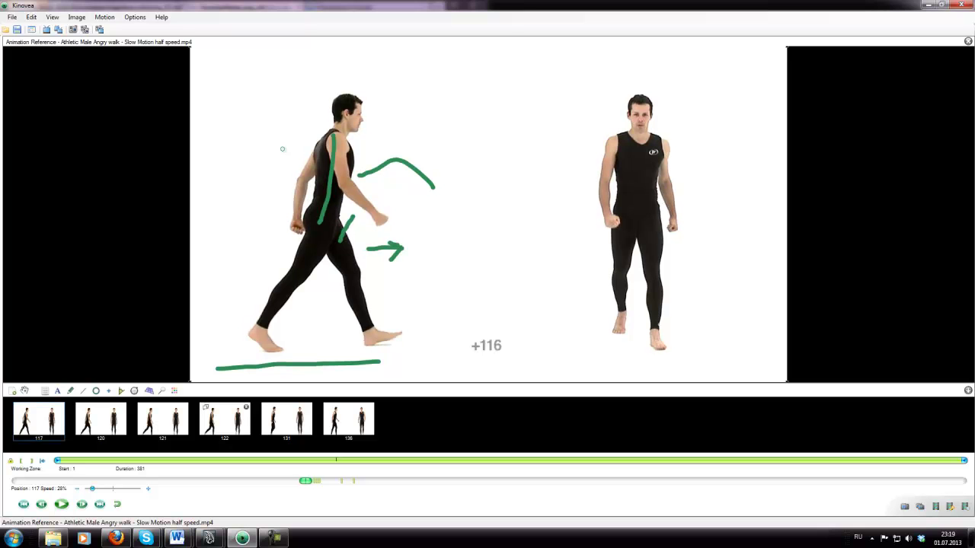
scroll(281, 149, up, 2)
scroll(282, 148, down, 1)
scroll(282, 149, down, 2)
scroll(282, 148, up, 1)
scroll(282, 149, down, 2)
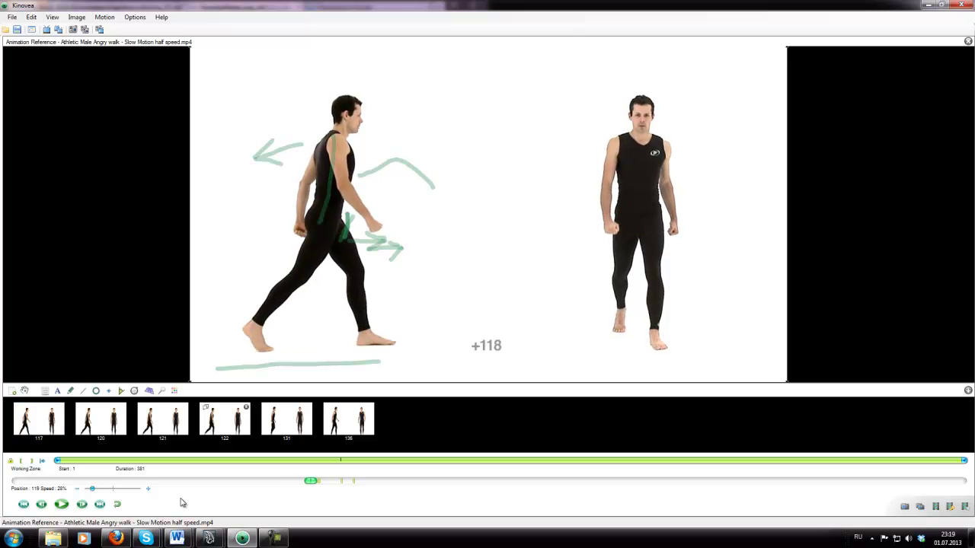
Step: Play the reference clip at 28% speed from about frame 118 through to the opposite contact pose, then stop it
click(41, 504)
click(61, 504)
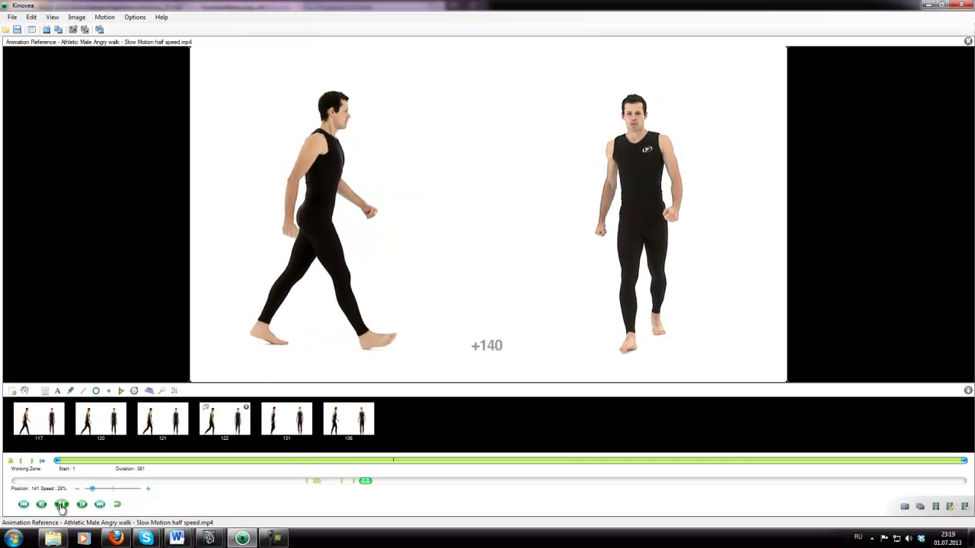
click(62, 505)
Step: Switch back to Maya and save the scene bloking_02.ma
mouse_move(209, 539)
click(147, 466)
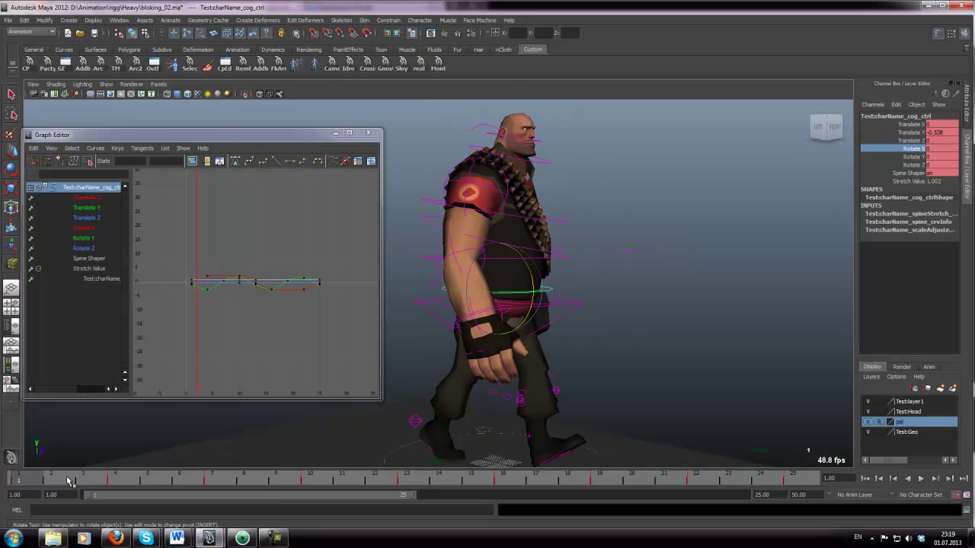
alt+drag(420, 292, 456, 286)
key(ctrl+s)
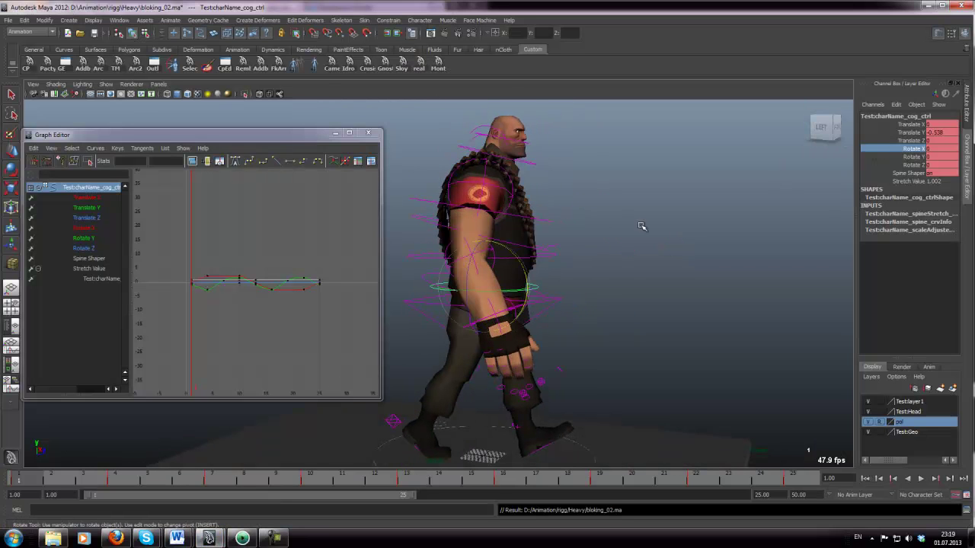
Step: Isolate and frame the cog control's Rotate X curve in the Graph Editor, with the character viewed from the side
alt+drag(643, 226, 547, 235)
click(70, 229)
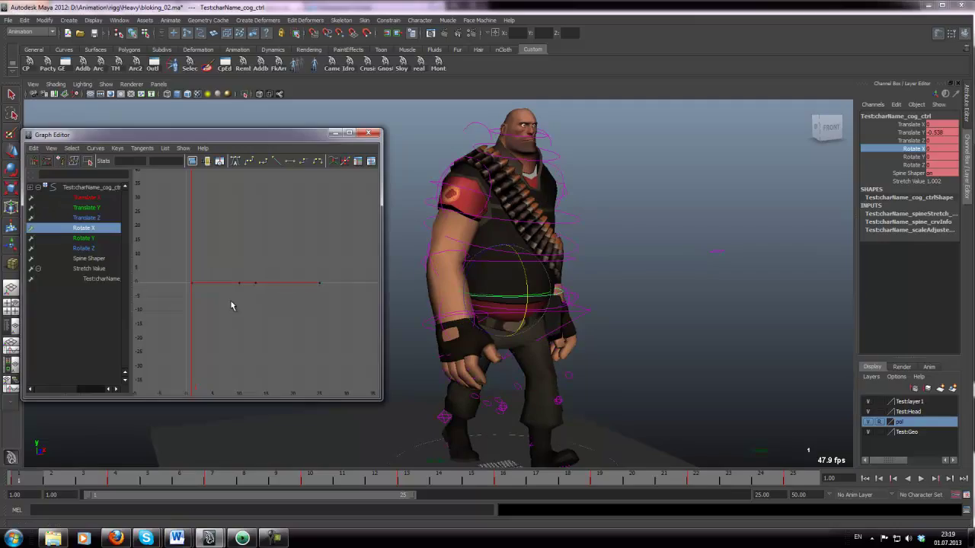
key(f)
scroll(228, 267, down, 5)
alt+drag(427, 307, 586, 272)
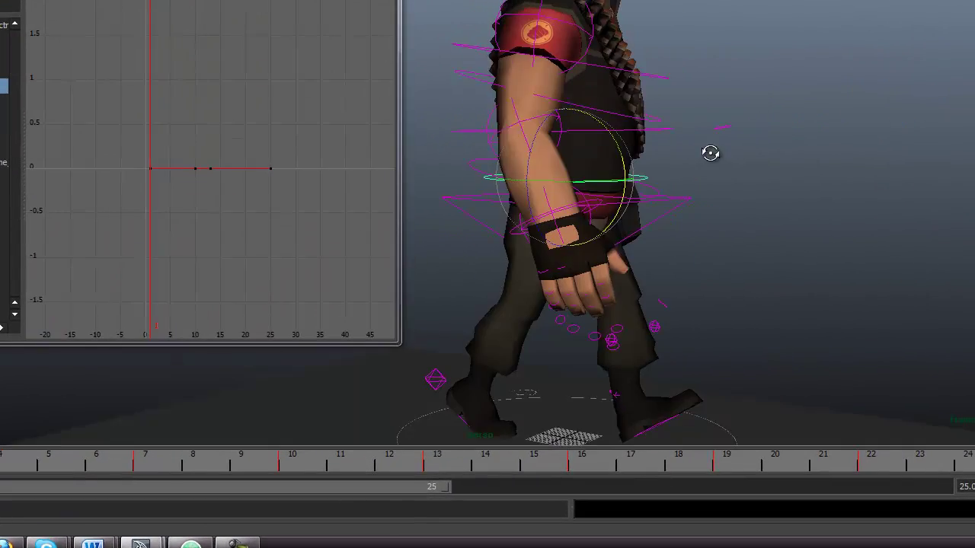
alt+drag(711, 153, 720, 153)
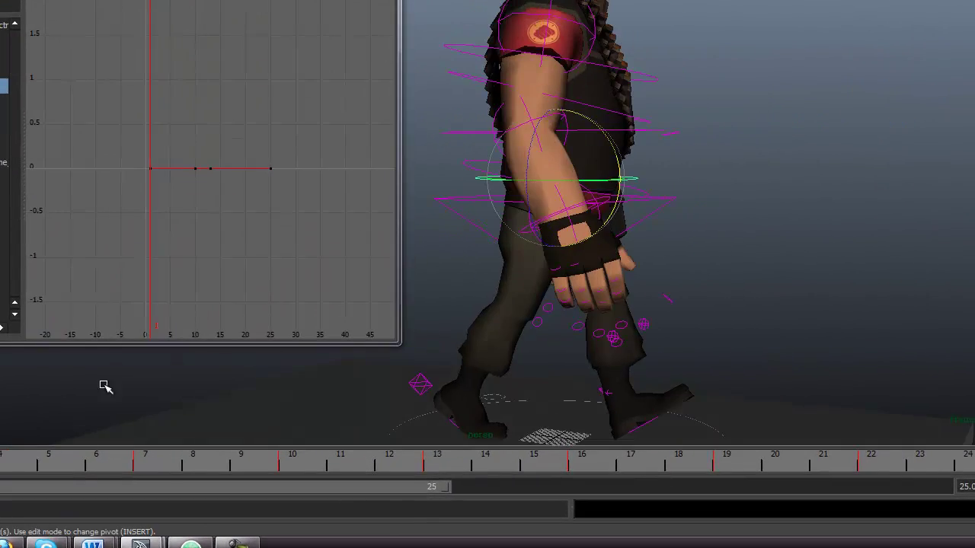
Step: At frame 4, add the middle and upper spine controls to the cog control selection
click(6, 462)
scroll(621, 192, up, 3)
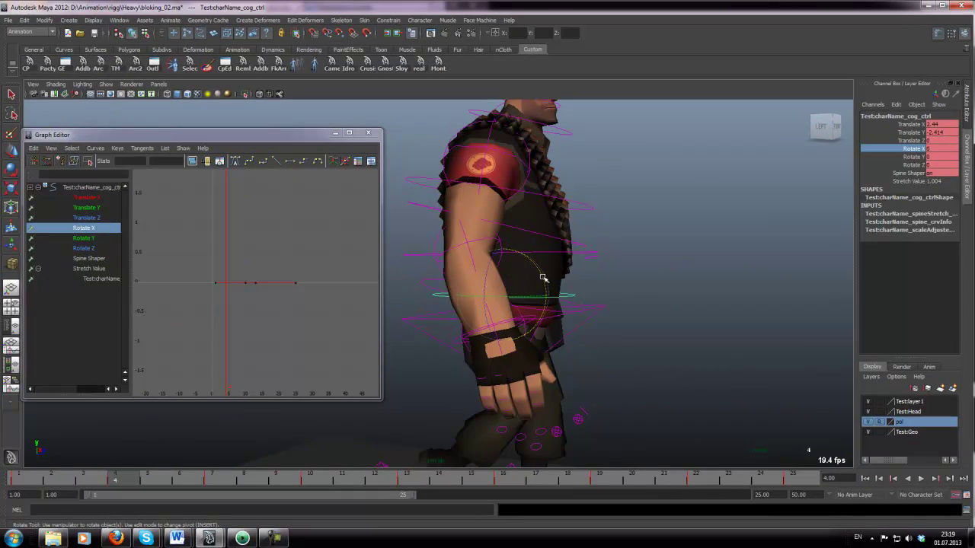
key(ctrl+z)
key(w)
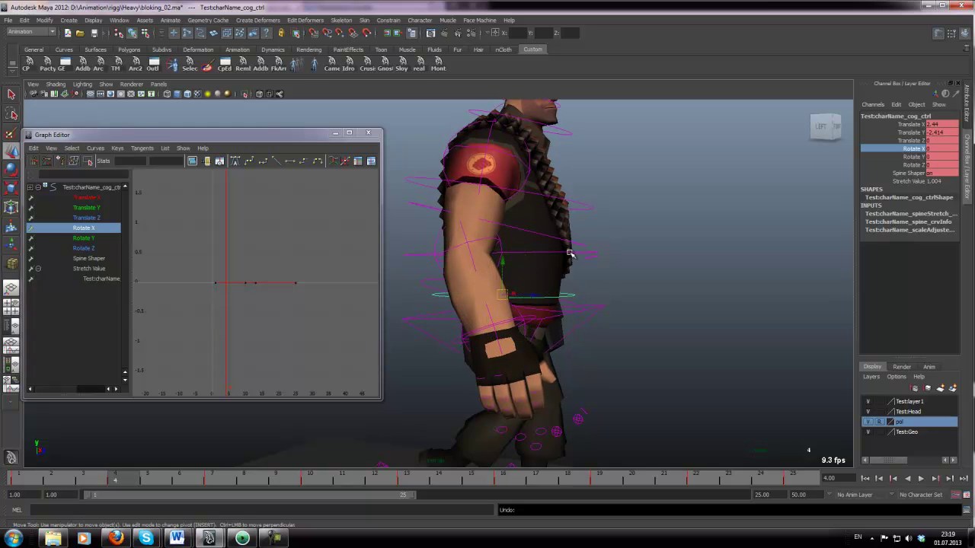
shift+click(571, 252)
shift+click(585, 207)
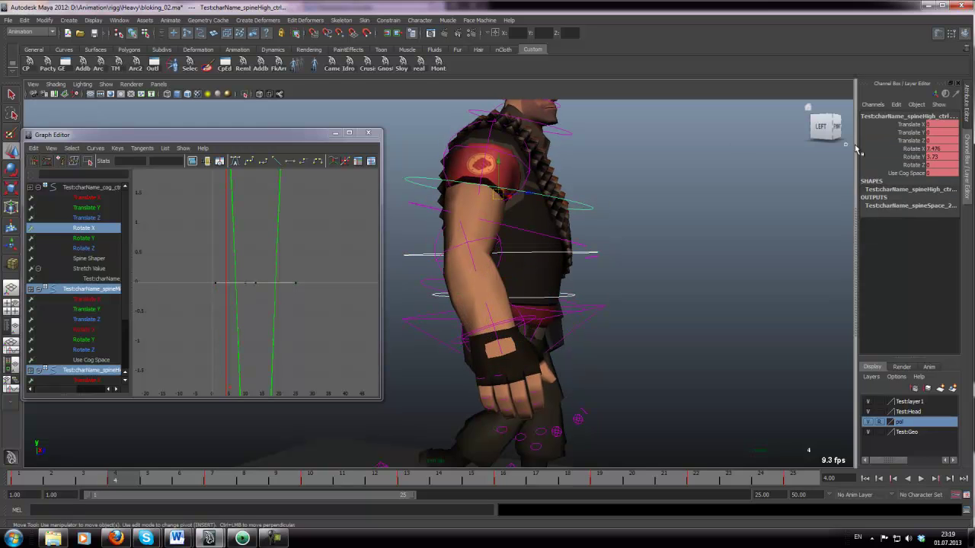
Step: Isolate the Rotate X curves of the middle and upper spine controls in the Graph Editor and delete the frame 10 key
click(912, 149)
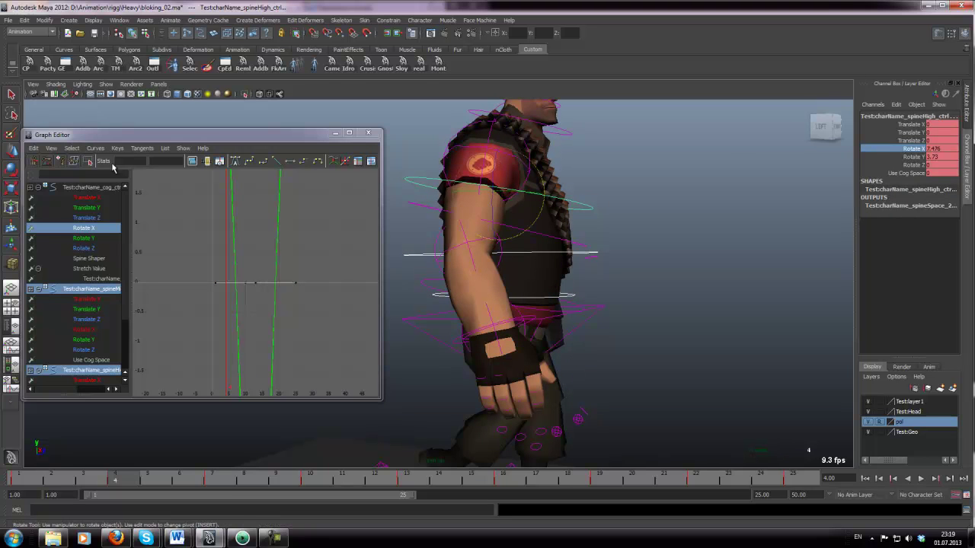
click(76, 333)
scroll(79, 328, down, 3)
ctrl+click(79, 339)
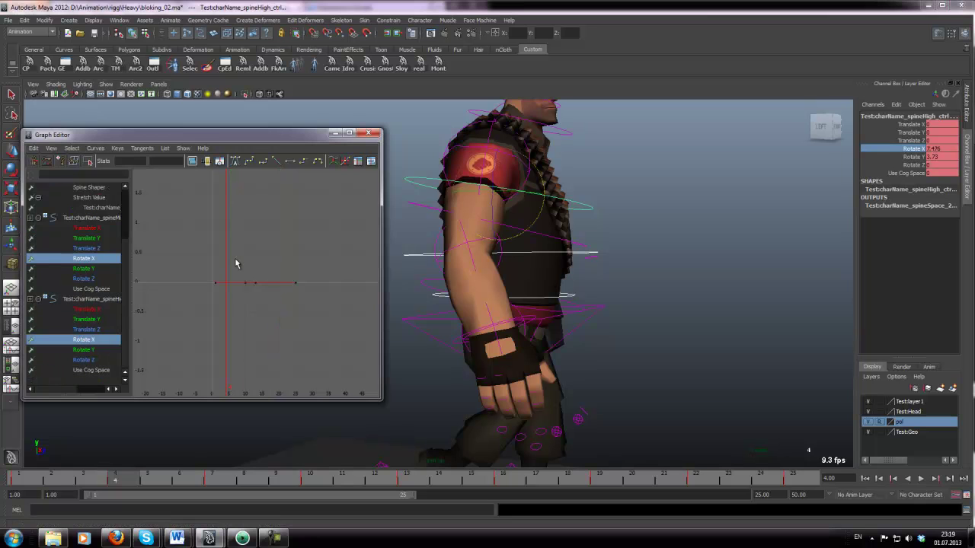
drag(236, 266, 259, 309)
scroll(282, 249, up, 2)
scroll(282, 246, down, 1)
click(263, 245)
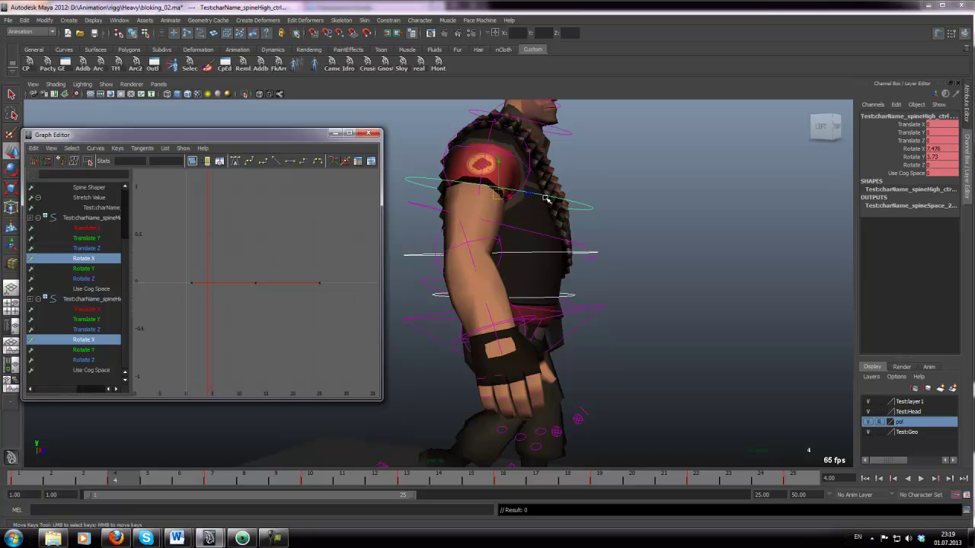
Step: Rotate the spine controls slightly backward at frame 4 and set a key
key(e)
alt+right_drag(642, 275, 540, 220)
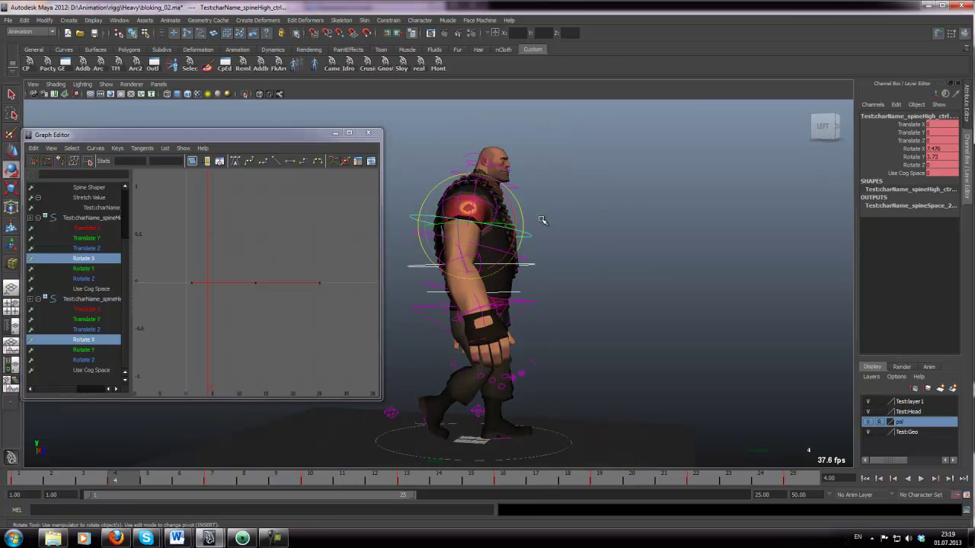
drag(513, 205, 513, 203)
key(s)
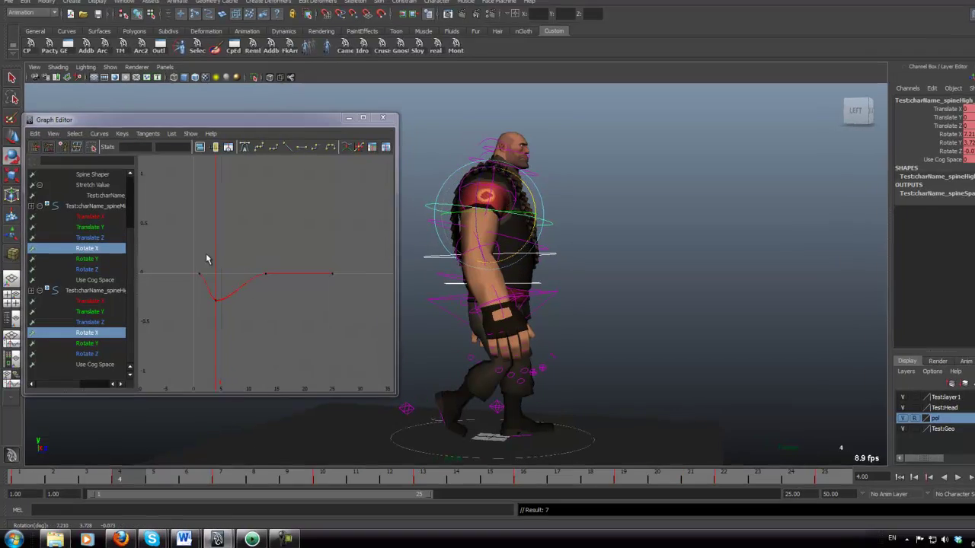
Step: Lower the frame 4 Rotate X keys of both spine controls to about 6.8 and -0.6, and save the scene
key(a)
drag(279, 115, 297, 268)
key(w)
shift+middle_drag(283, 70, 283, 74)
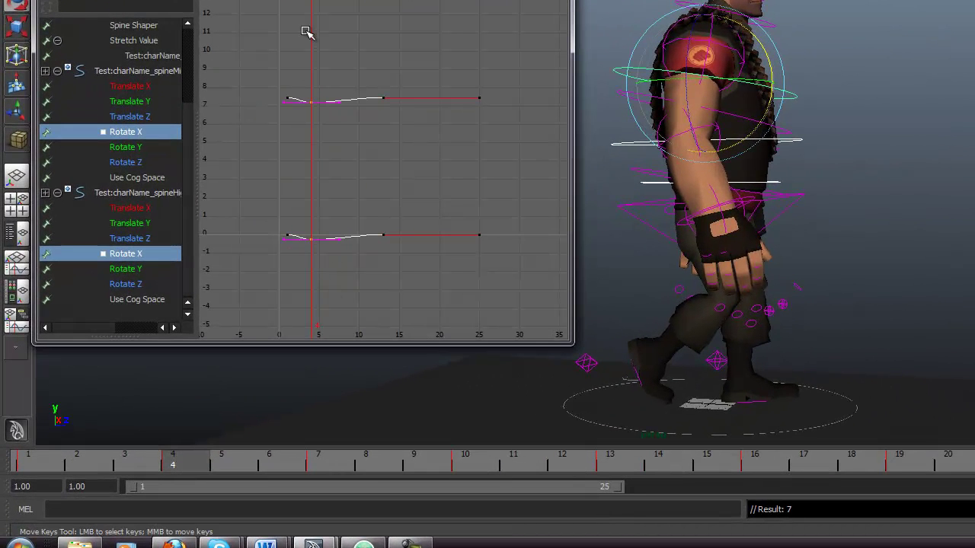
middle_drag(306, 41, 293, 61)
drag(234, 72, 301, 268)
key(w)
key(ctrl+s)
Step: Key both spine controls at frame 10, raise the upper one's Rotate X to about 7.93, and compare with frame 4
click(424, 457)
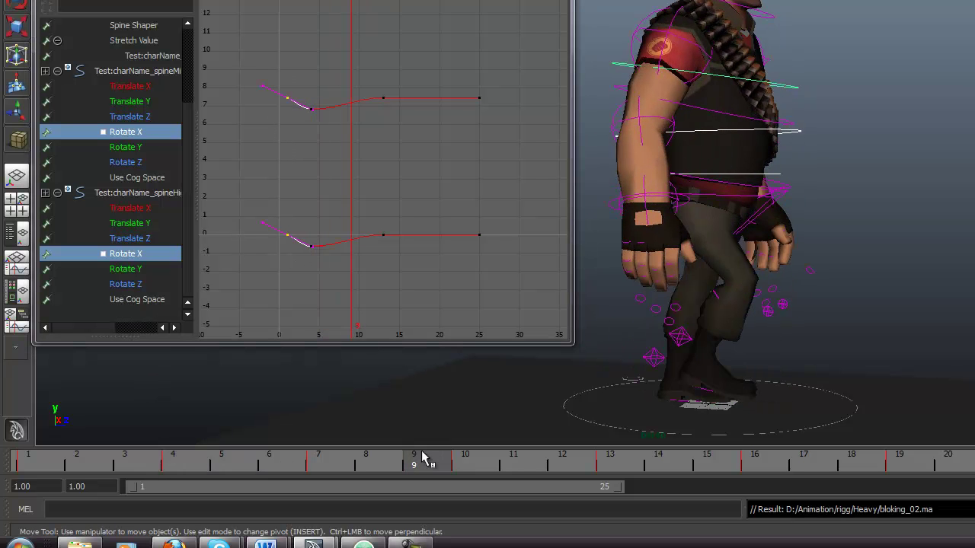
click(462, 462)
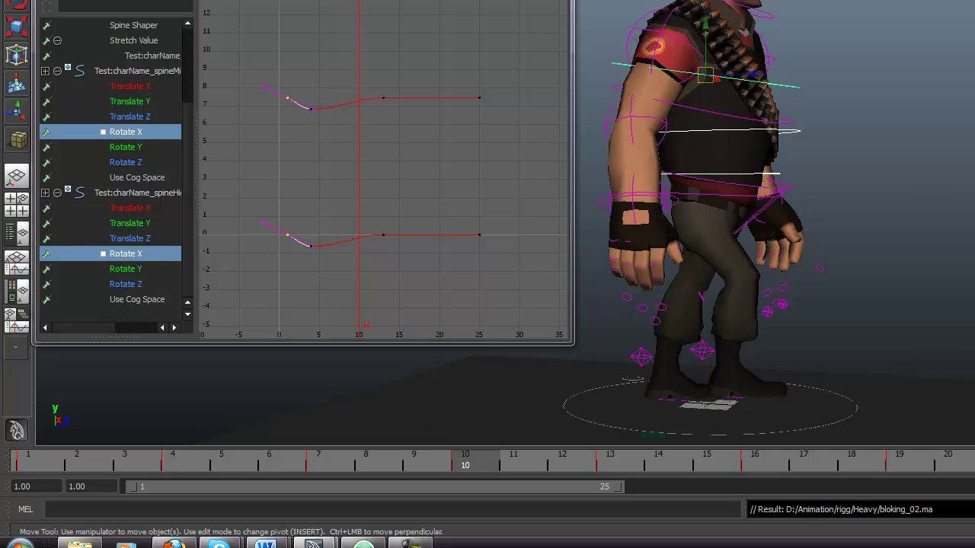
key(s)
key(w)
drag(339, 84, 361, 259)
mouse_move(361, 259)
middle_down()
mouse_move(370, 231)
mouse_move(366, 240)
middle_up()
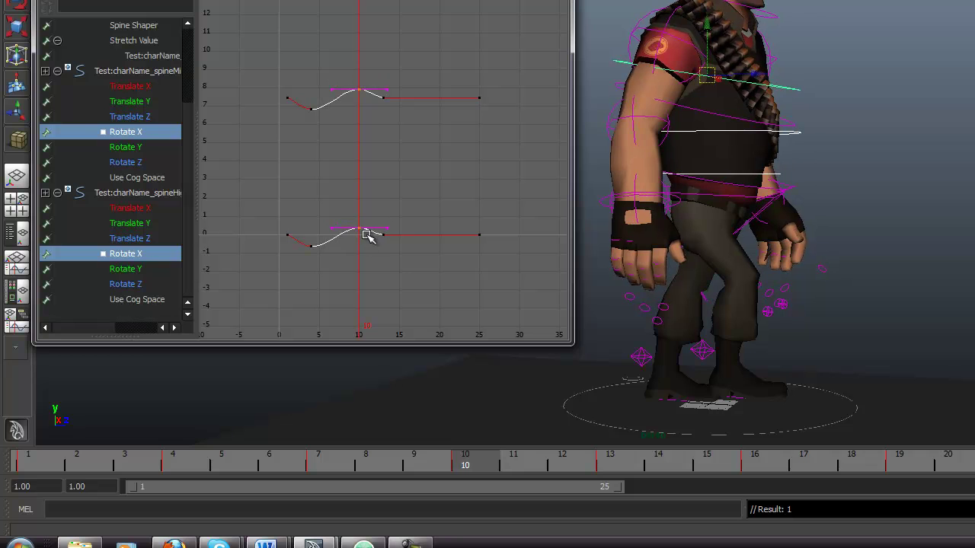
drag(255, 461, 199, 440)
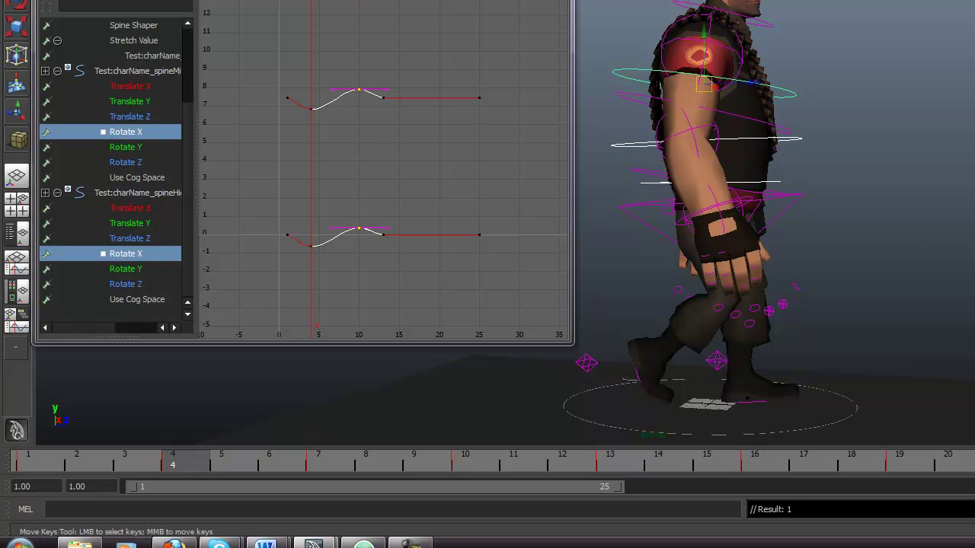
Step: Key Rotate X of both spine controls at frame 16 and lower the upper one's value to about 7.02
click(771, 455)
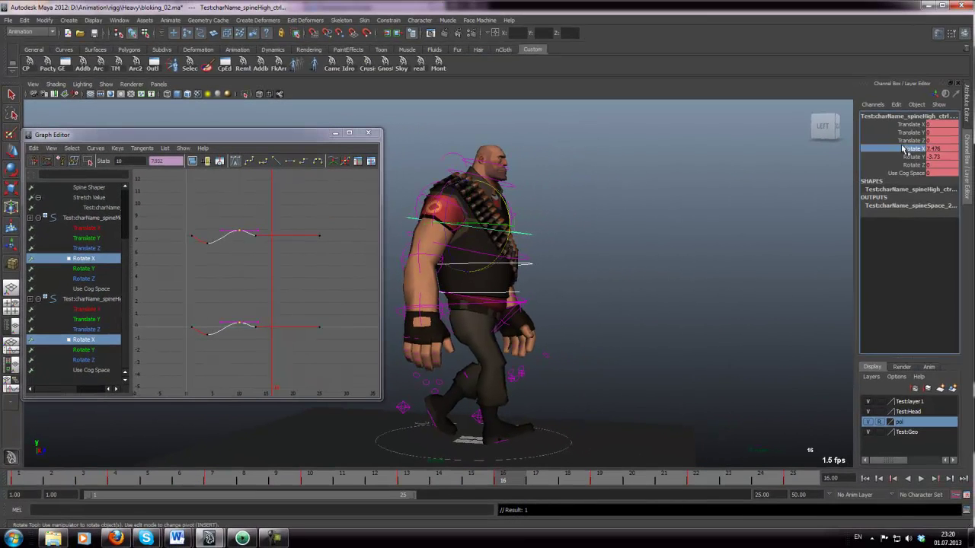
click(266, 225)
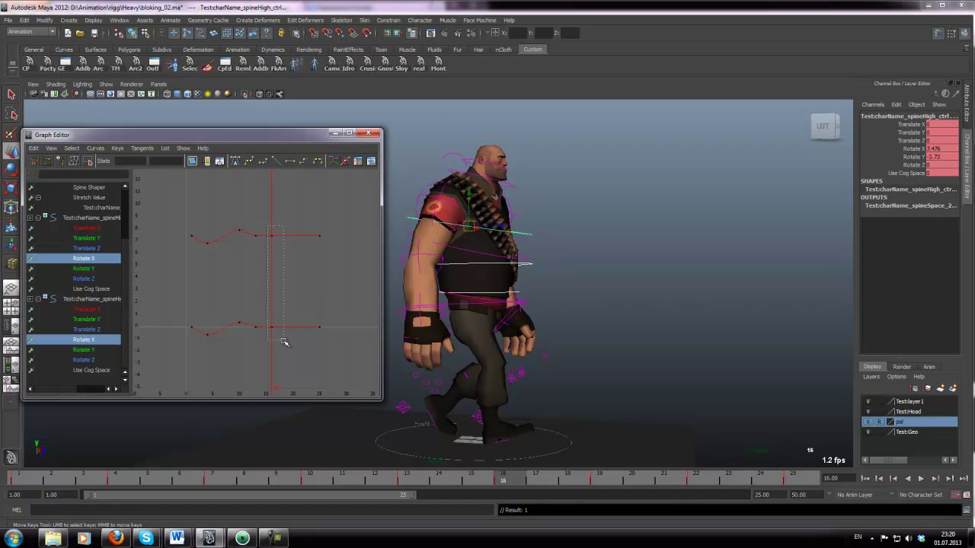
drag(282, 342, 282, 342)
middle_drag(274, 178, 276, 196)
key(f)
Step: Return to frame 10 and key only the Rotate X channel of the spine controls
click(308, 479)
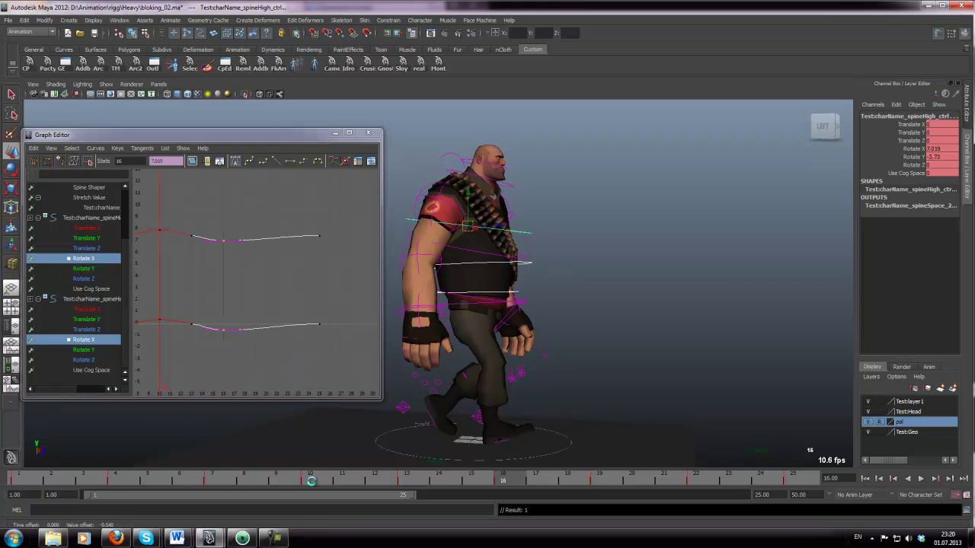
alt+middle_drag(290, 287, 368, 292)
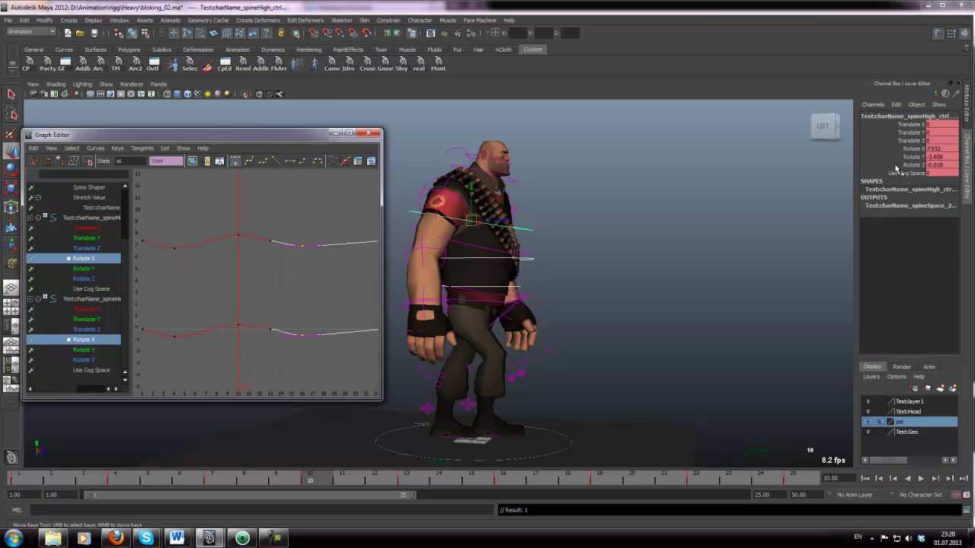
click(908, 150)
right_click(909, 151)
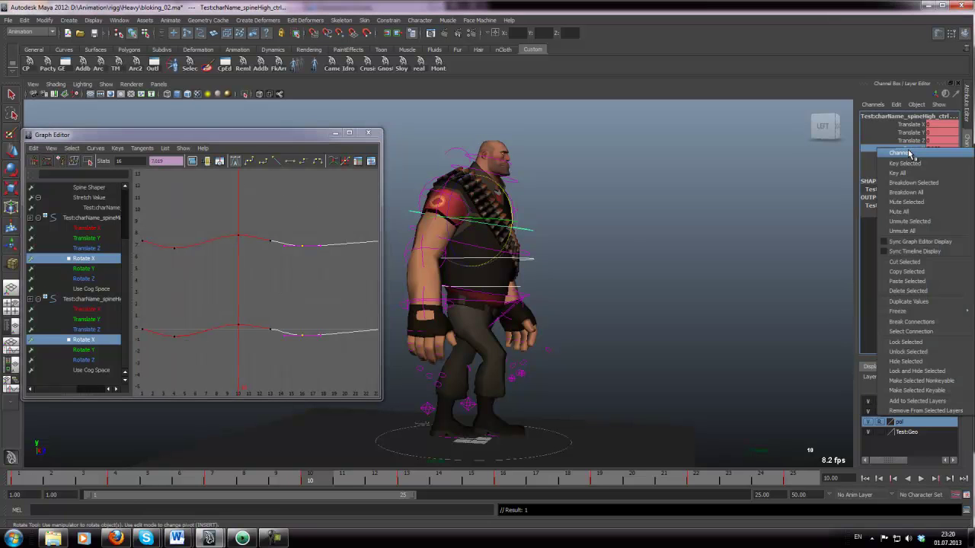
click(908, 163)
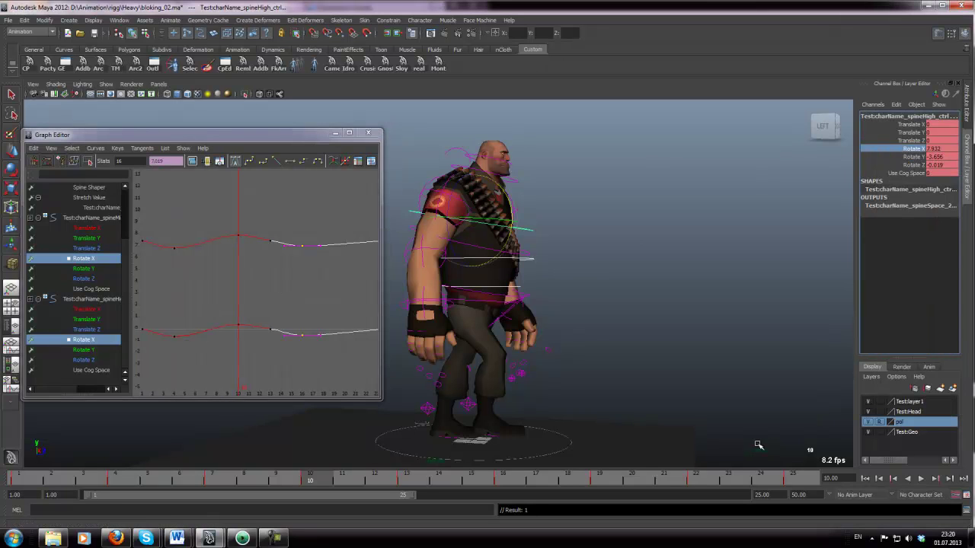
Step: Key only the Rotate X channel of the spine controls at frame 22
click(694, 483)
right_click(911, 150)
click(911, 163)
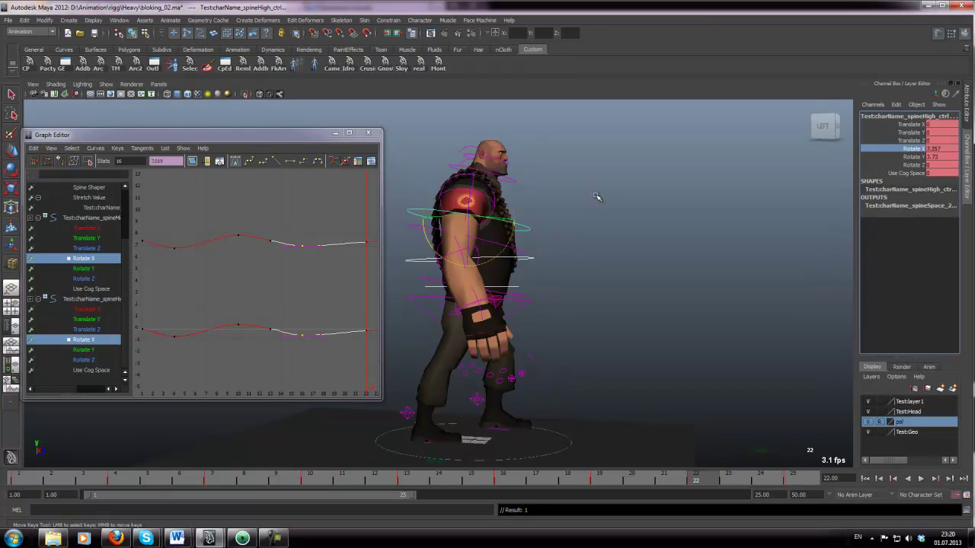
alt+middle_drag(244, 253, 225, 254)
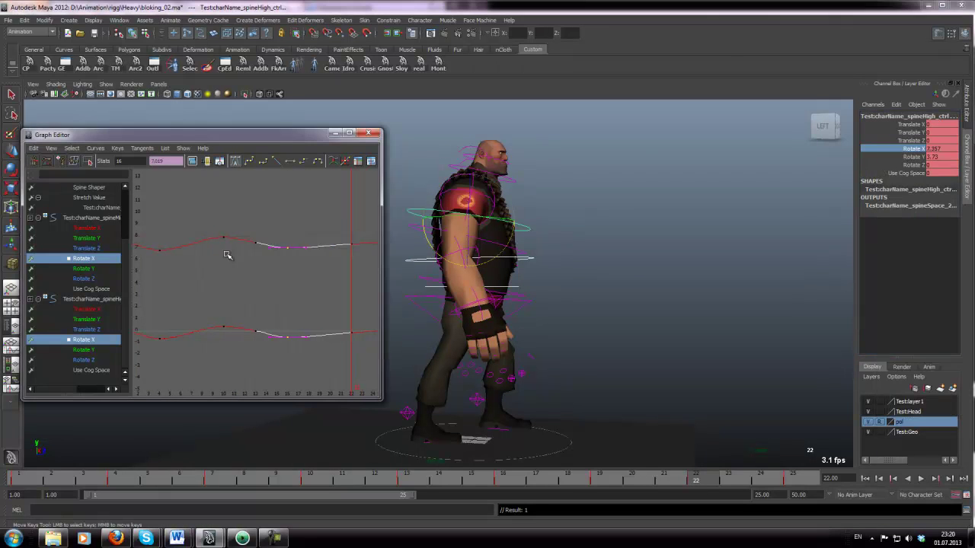
Step: Raise the frame 22 Rotate X keys of both spine controls, bringing the upper one to about 8.075
click(227, 255)
key(w)
drag(374, 229, 344, 342)
scroll(335, 336, down, 3)
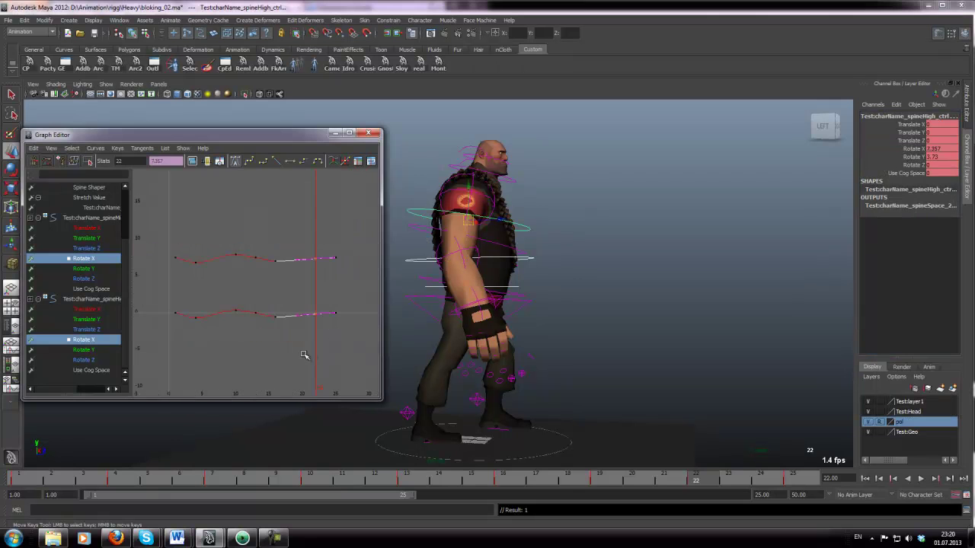
middle_drag(303, 351, 302, 345)
key(f)
scroll(298, 342, down, 4)
scroll(275, 335, up, 2)
click(305, 274)
drag(271, 217, 287, 261)
alt+middle_drag(244, 270, 370, 280)
scroll(335, 289, down, 2)
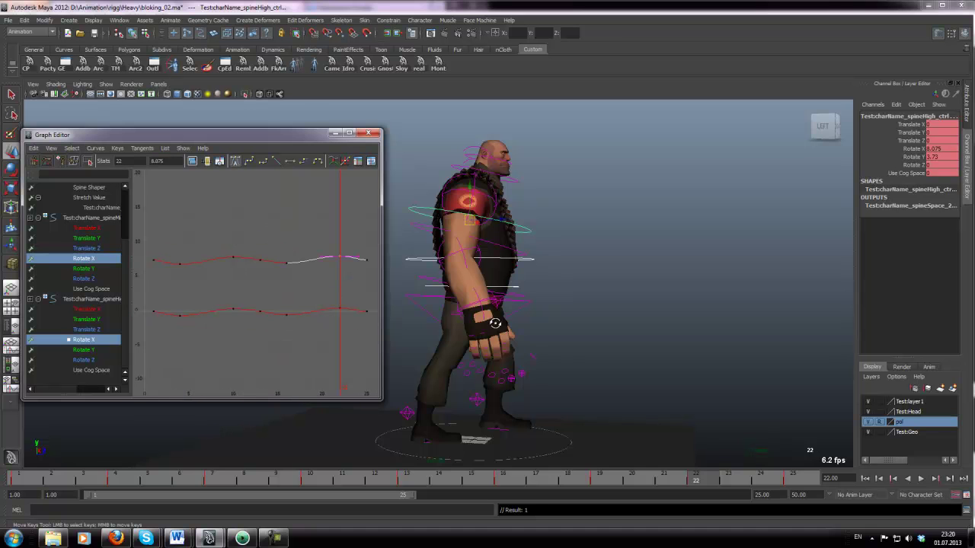
Step: Play the walk cycle and review the torso motion from the left and right sides of the character
click(921, 480)
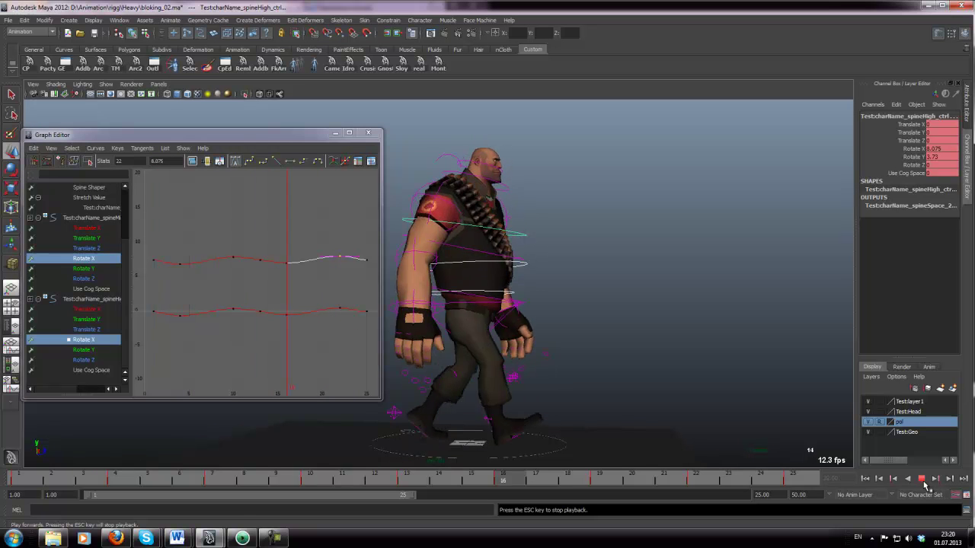
key(space)
key(space)
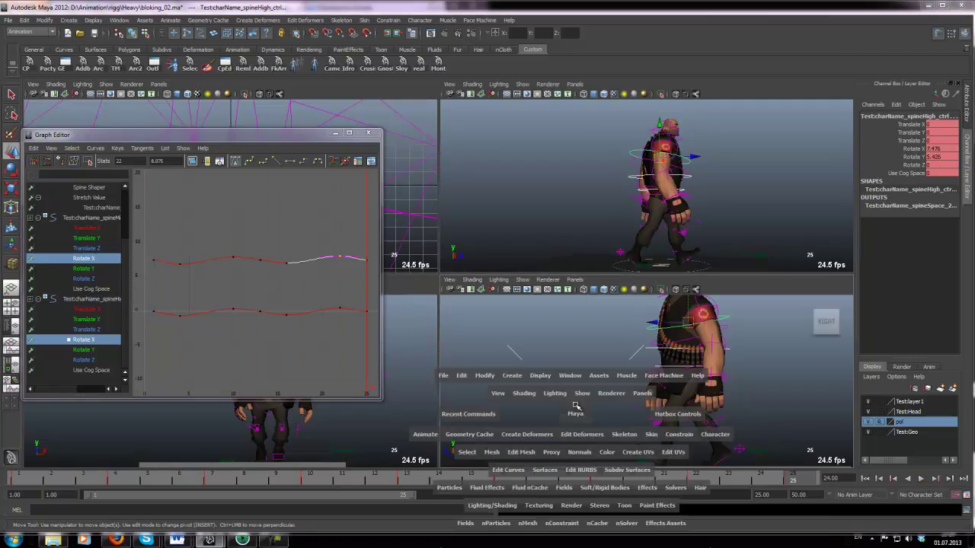
key(alt+v)
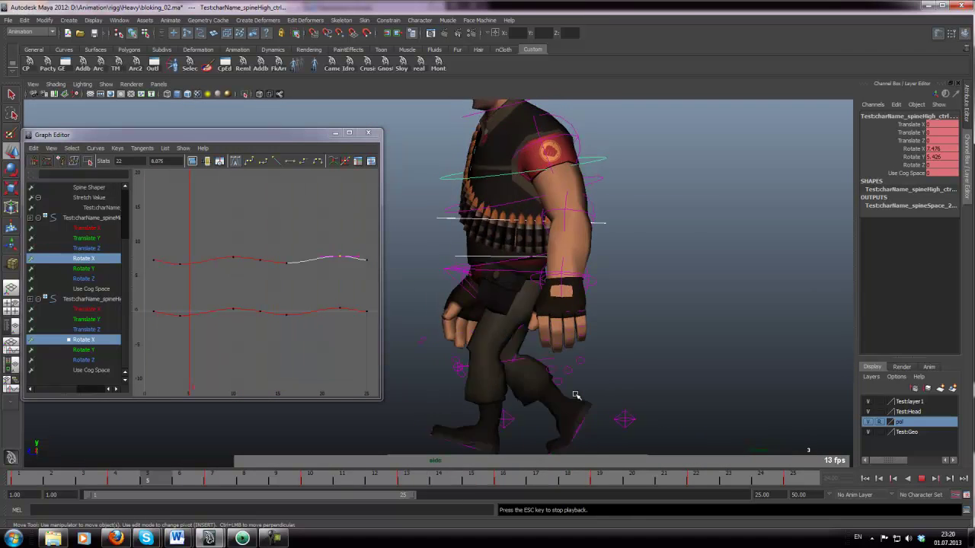
key(space)
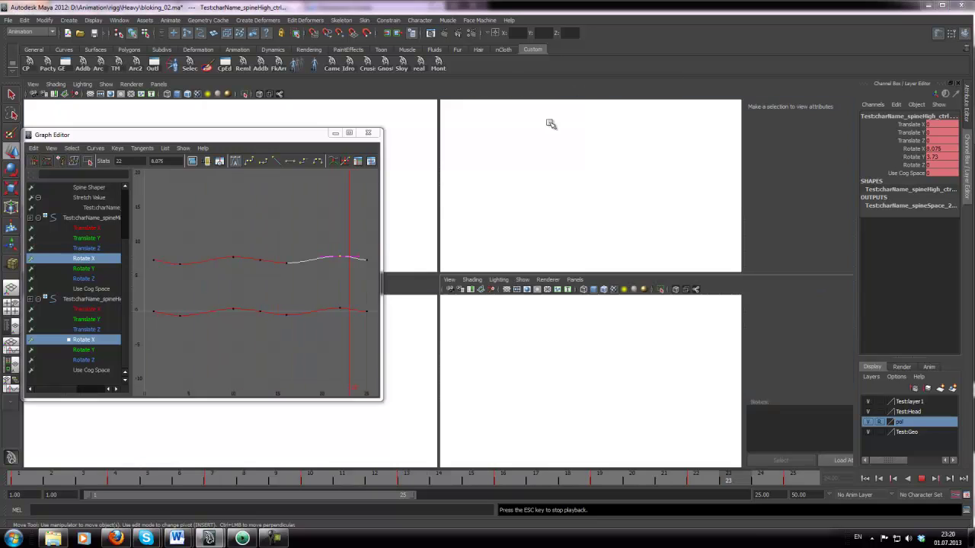
key(space)
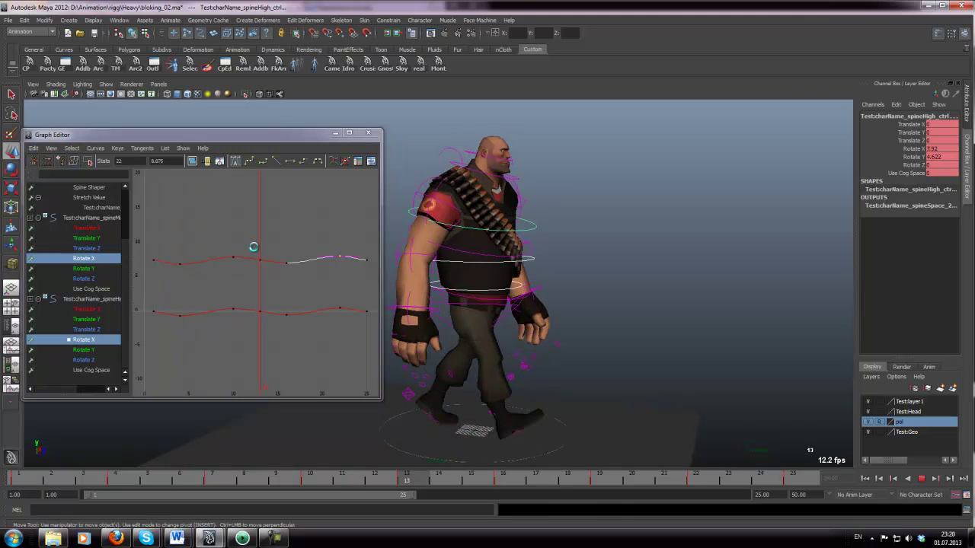
Step: Delete the frame 13 Rotate X keys of both spine controls in the Graph Editor
scroll(223, 258, up, 3)
scroll(240, 245, down, 2)
drag(238, 227, 271, 270)
key(f)
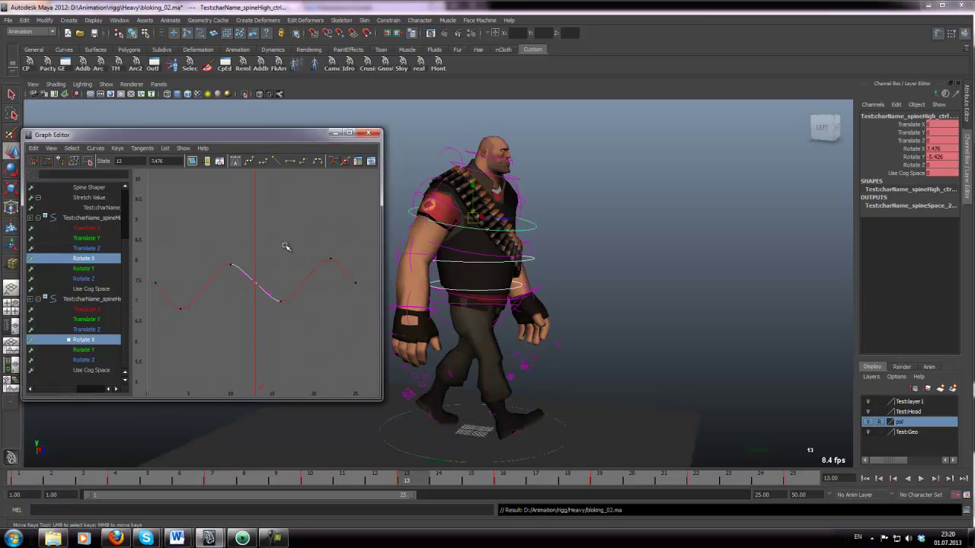
key(Delete)
scroll(284, 268, down, 4)
key(f)
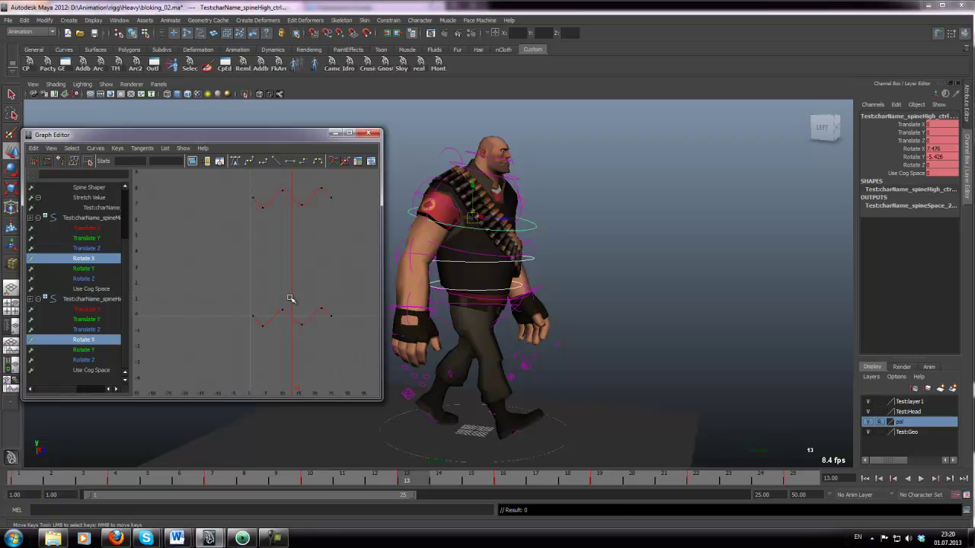
Step: Show only the Rotate X curves of the middle and upper spine controls in the Graph Editor, leaving out the cog
scroll(92, 267, up, 3)
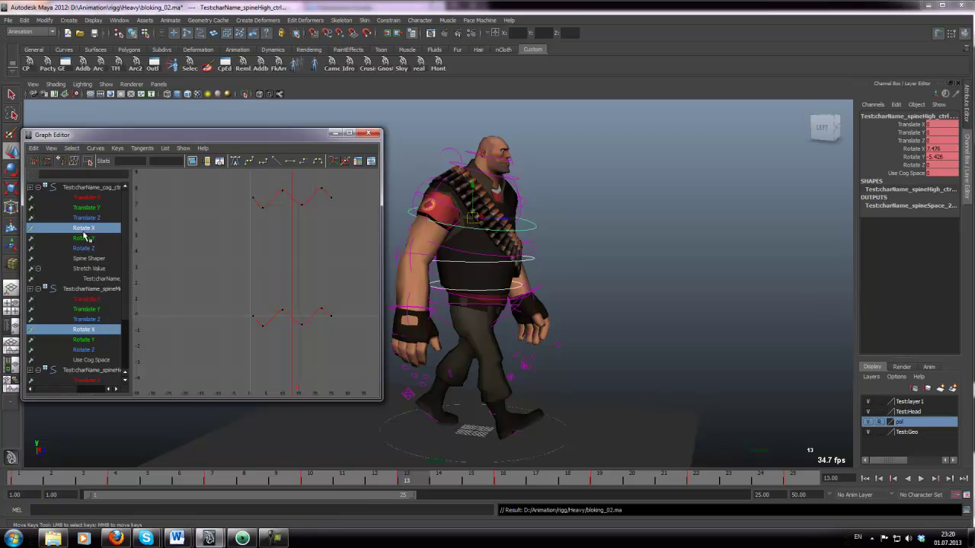
click(83, 230)
scroll(79, 275, down, 3)
click(80, 259)
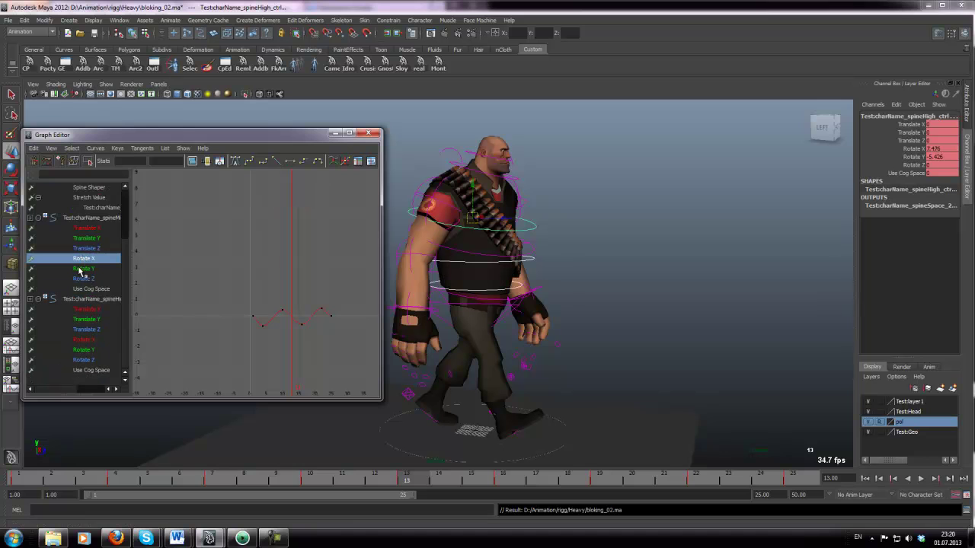
ctrl+click(84, 341)
Step: Try to shift all Rotate X keys of both spine controls together, and undo the move
drag(236, 188, 419, 362)
shift+middle_drag(236, 342, 241, 348)
key(ctrl+z)
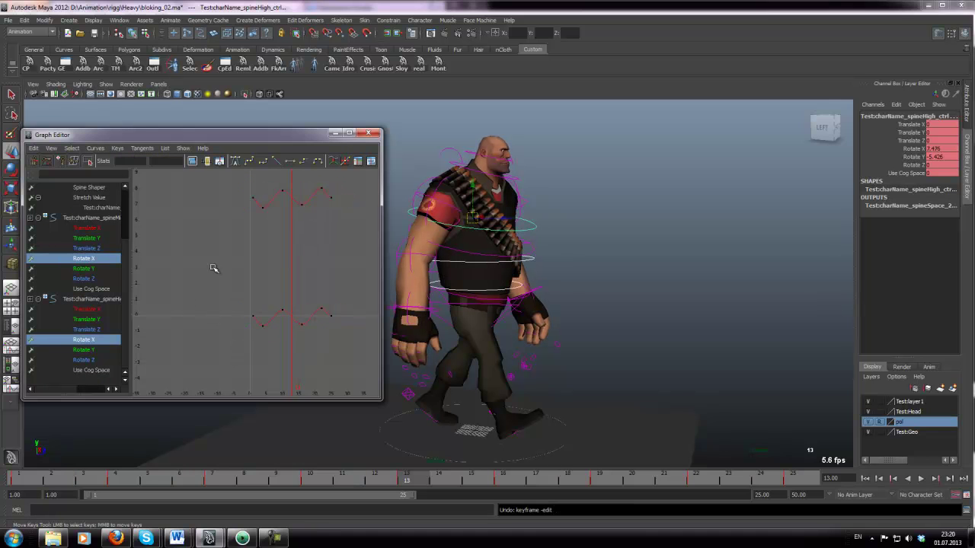
drag(234, 176, 324, 332)
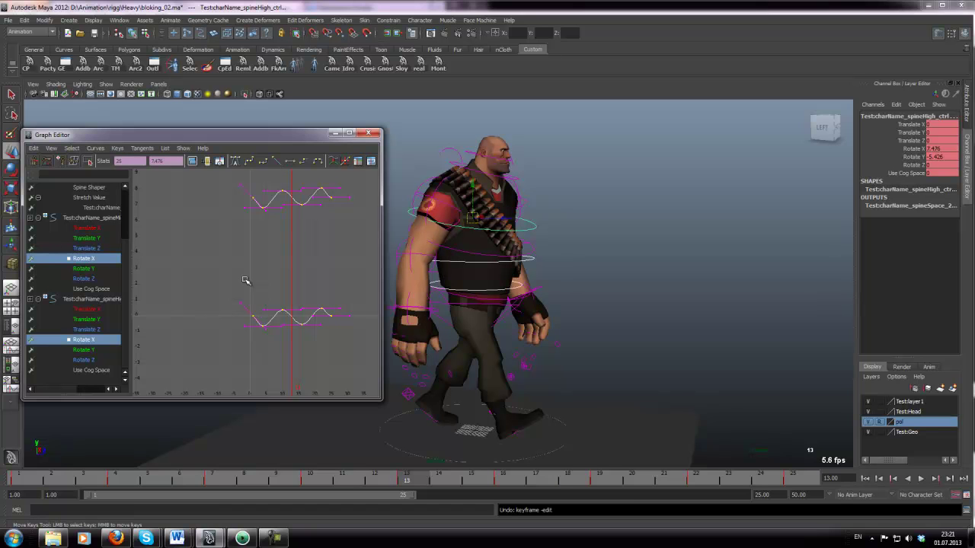
click(245, 281)
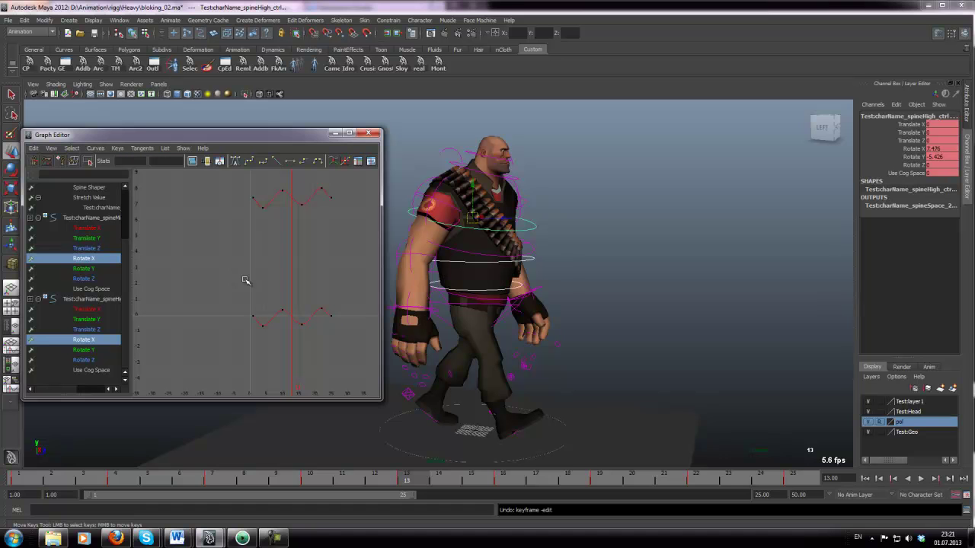
Step: Go to frame 4, select the cog control and frame its Rotate X curve around the frame 4 key
click(14, 480)
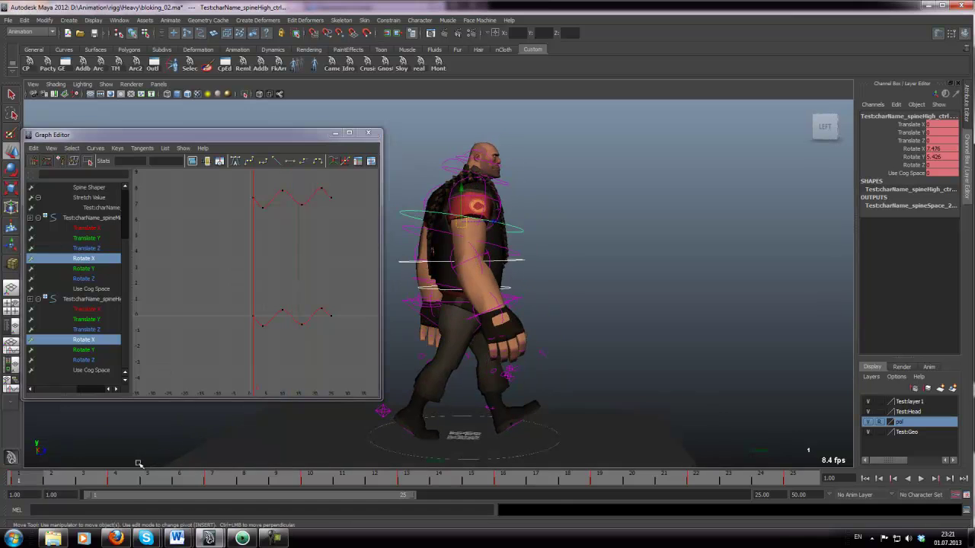
click(115, 479)
click(553, 244)
click(418, 295)
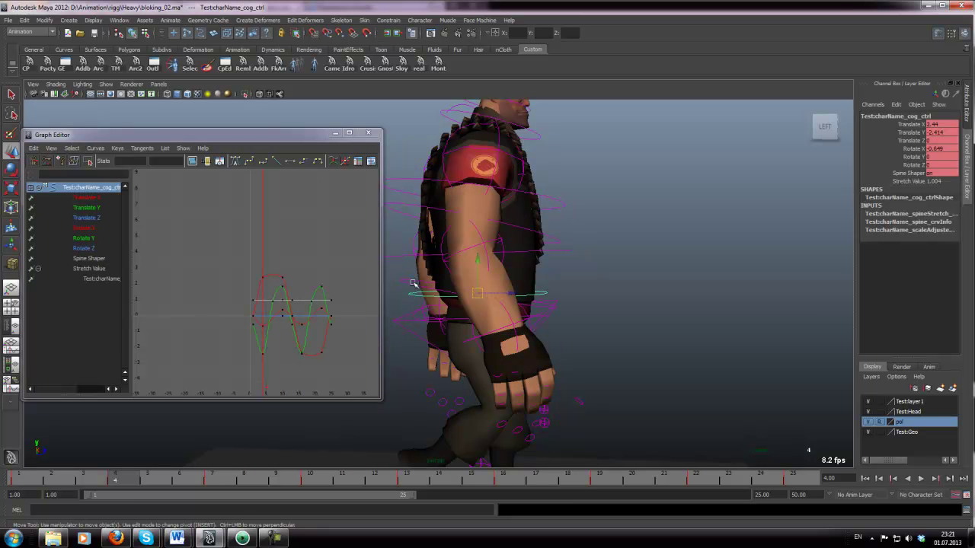
key(e)
click(82, 231)
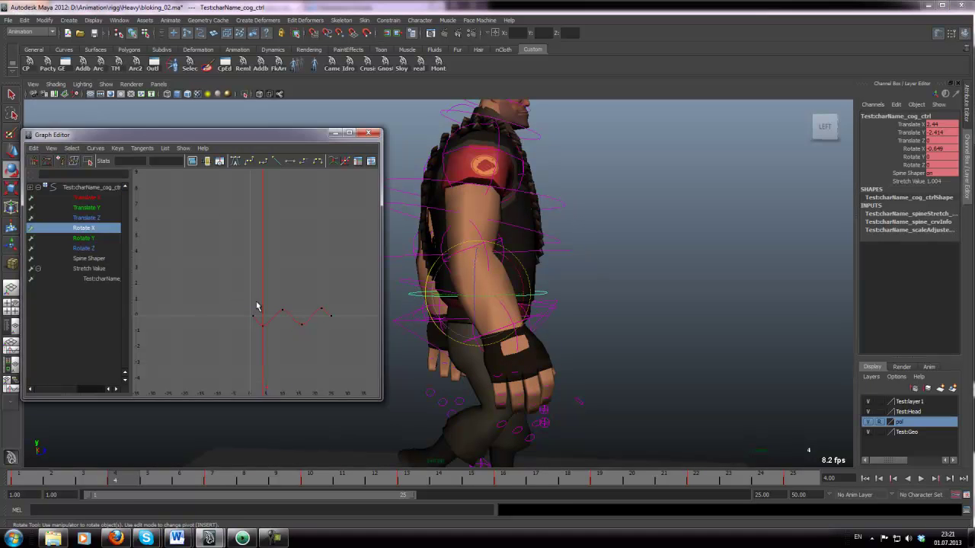
key(w)
key(f)
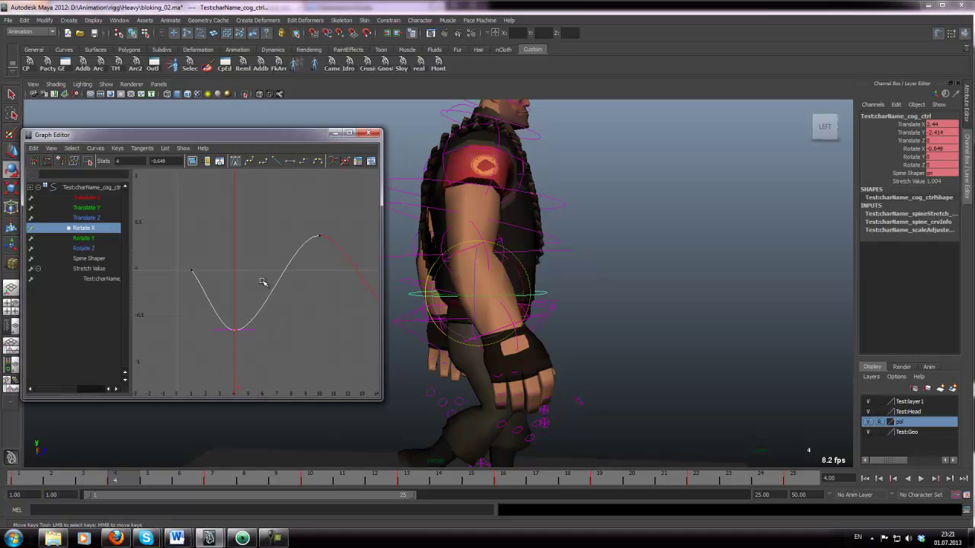
Step: Try raising the middle spine control's frame 4 Rotate X key in the Graph Editor, and undo the change
click(543, 251)
click(517, 237)
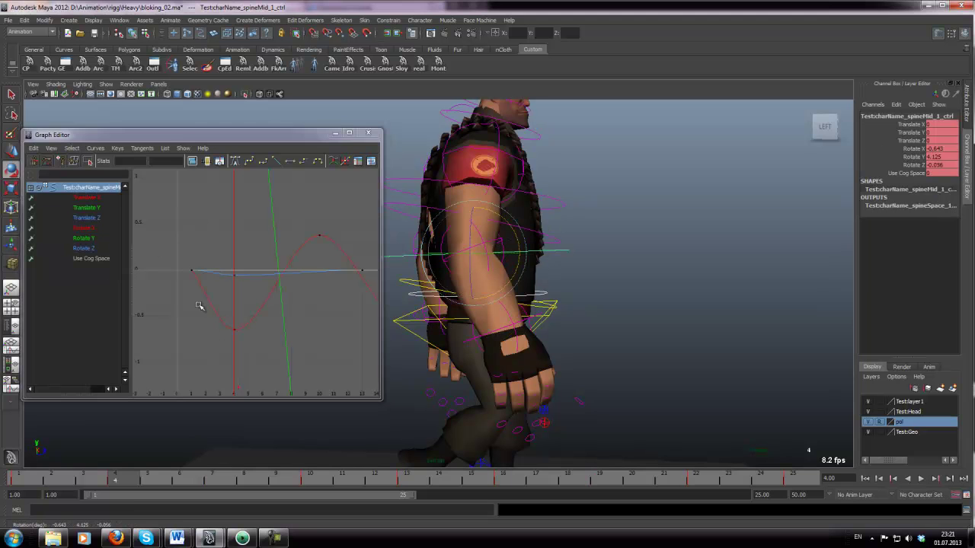
drag(199, 306, 243, 362)
shift+middle_drag(222, 357, 216, 337)
key(ctrl+z)
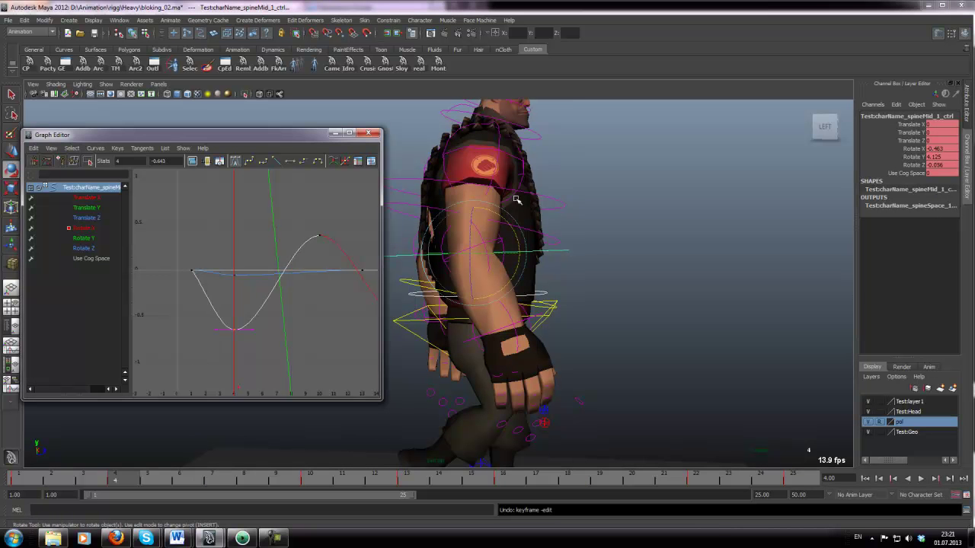
Step: Try rotating and keying the middle spine control at frame 4, retry raising its Rotate X key, and undo both edits
drag(505, 224, 509, 228)
key(shift+e)
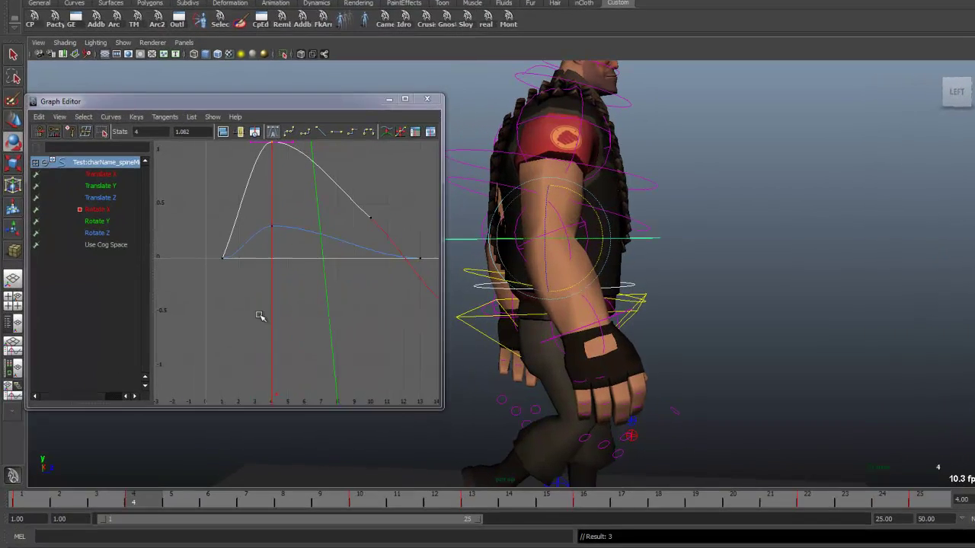
key(ctrl+z)
shift+middle_drag(277, 327, 277, 304)
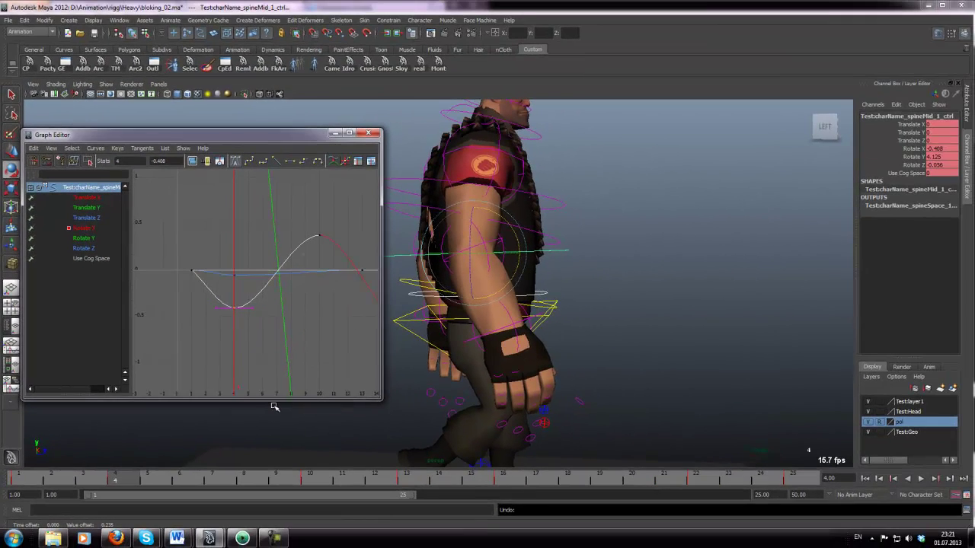
key(ctrl+z)
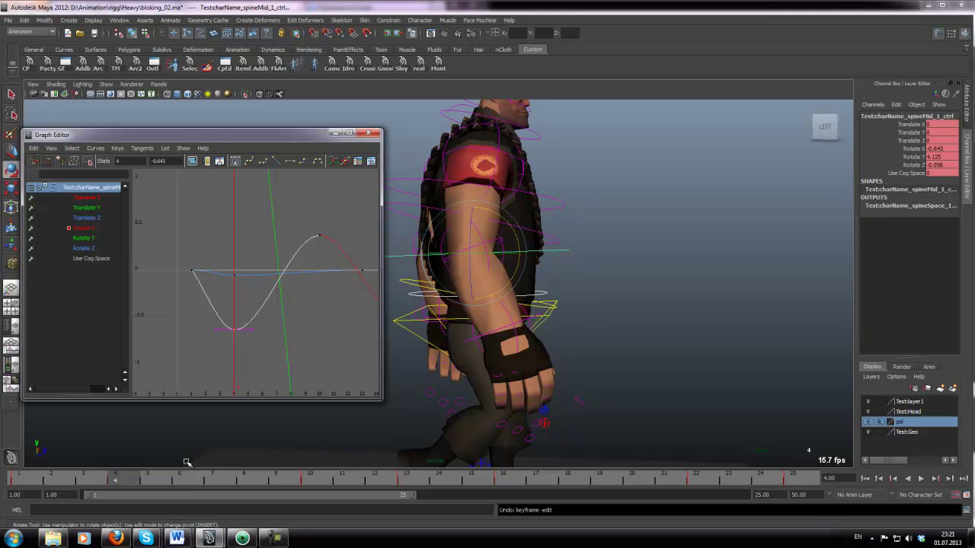
Step: Scrub the timeline between frames 4 and 8 and examine the torso motion from the side
drag(142, 481, 287, 492)
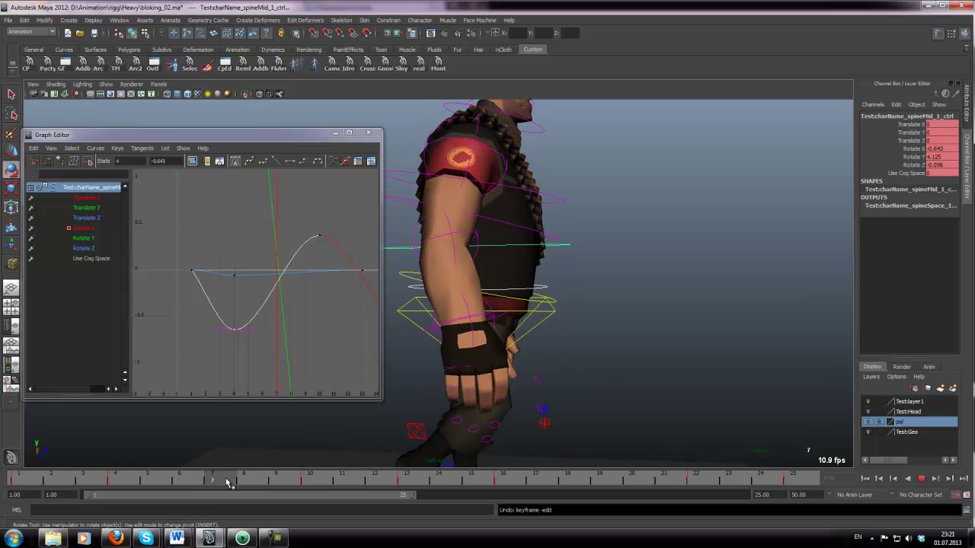
drag(232, 482, 119, 485)
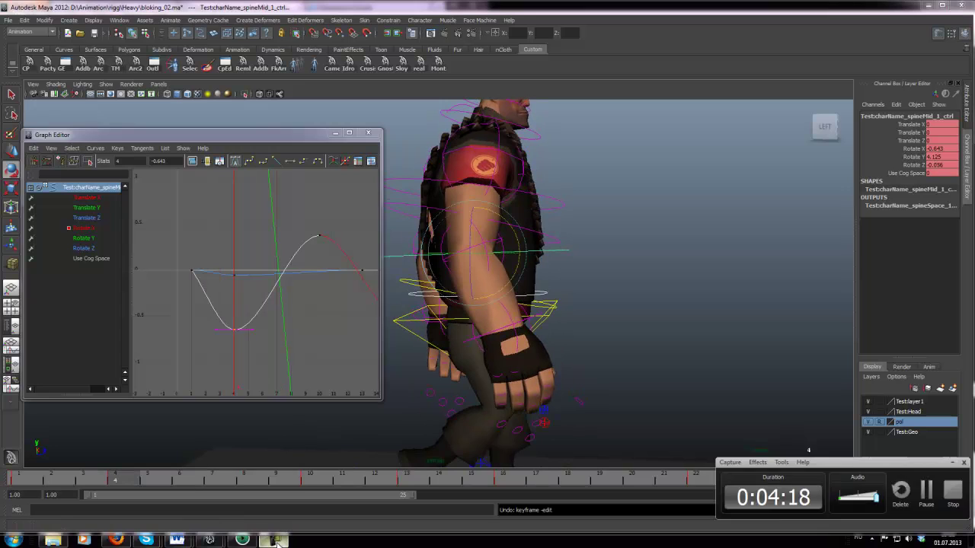
alt+drag(562, 233, 552, 244)
key(w)
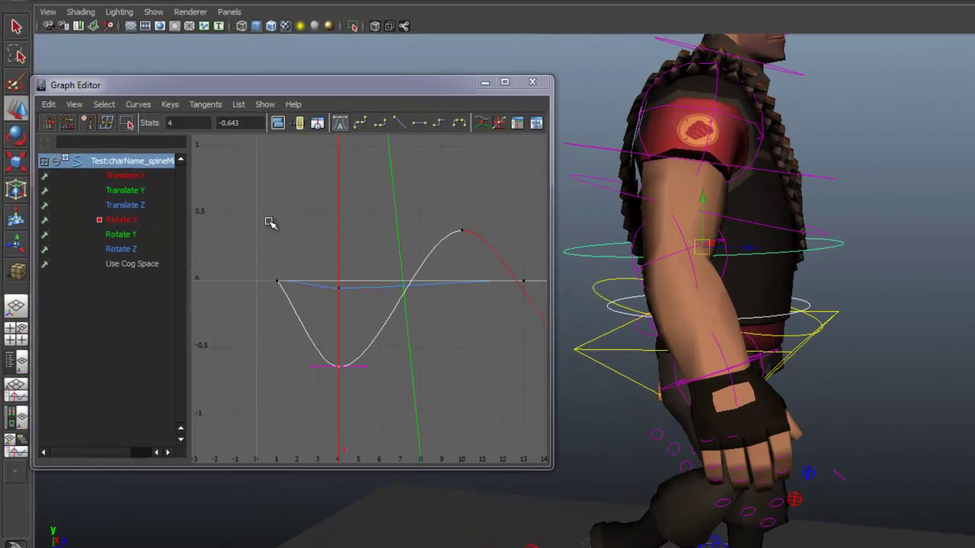
Step: Show only the middle spine control's Rotate X curve and turn on the Infinity display in the Graph Editor
click(82, 228)
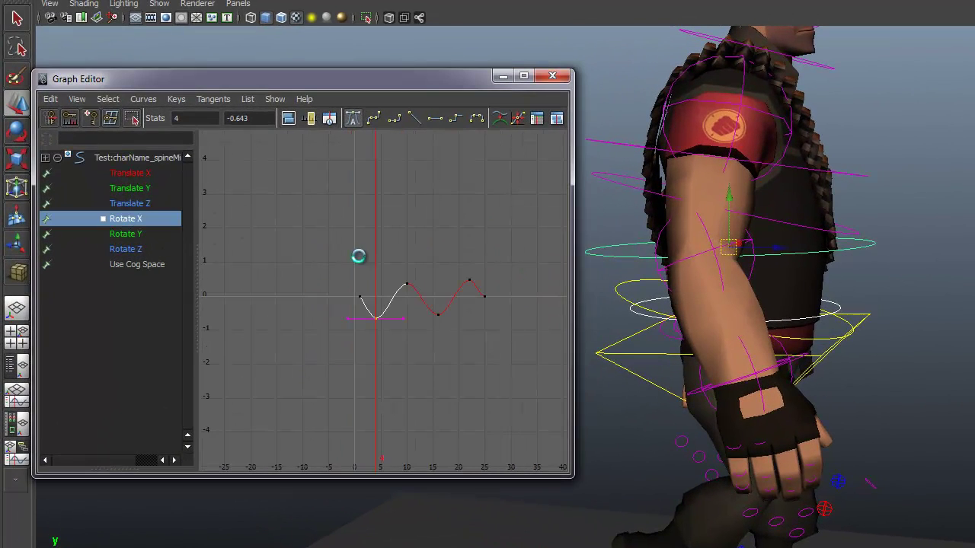
click(824, 255)
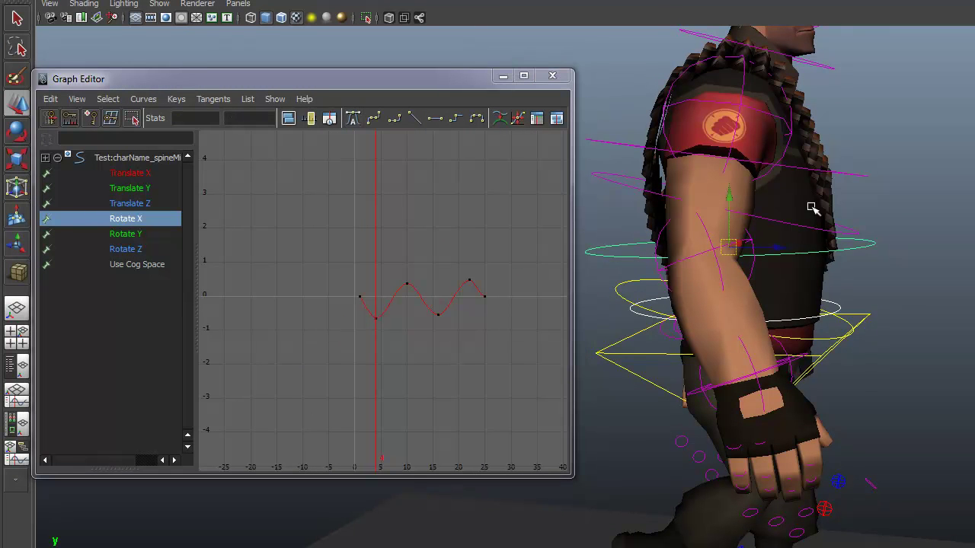
click(148, 99)
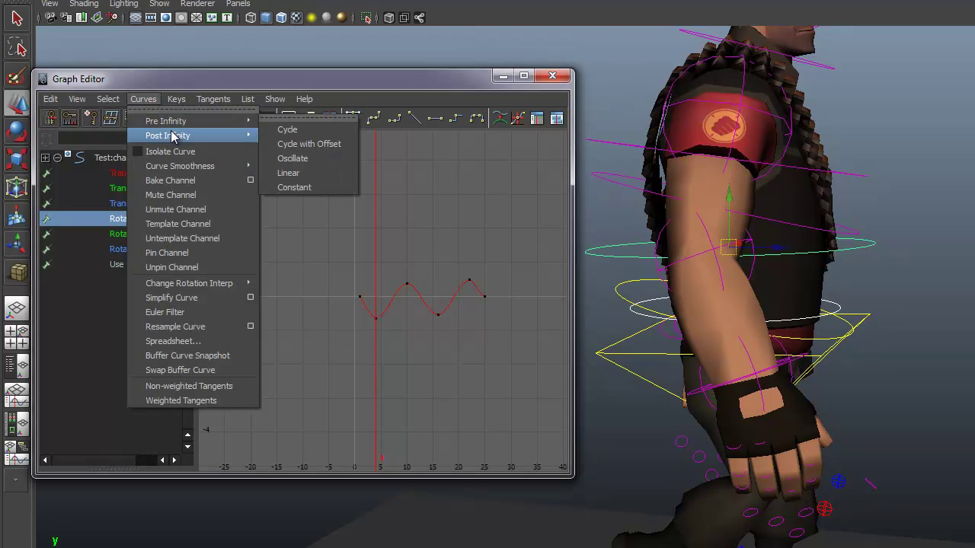
mouse_move(148, 122)
mouse_move(77, 99)
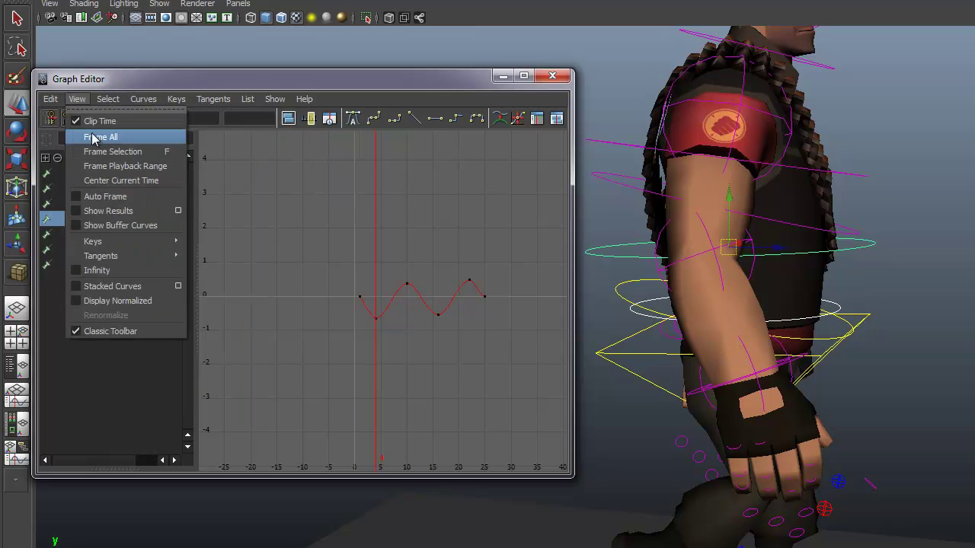
click(98, 268)
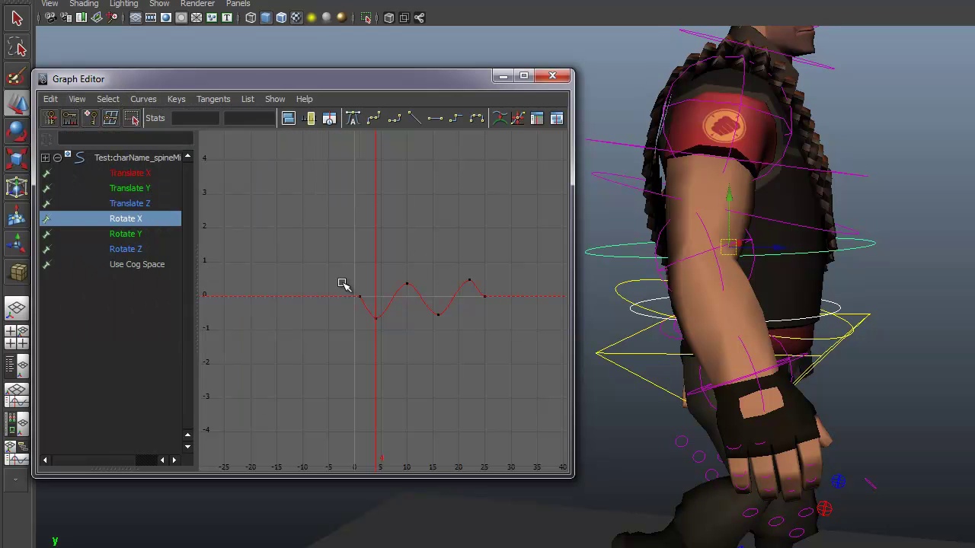
Step: Set both Post Infinity and Pre Infinity of the middle spine control's Rotate X curve to Cycle
click(138, 101)
mouse_move(168, 135)
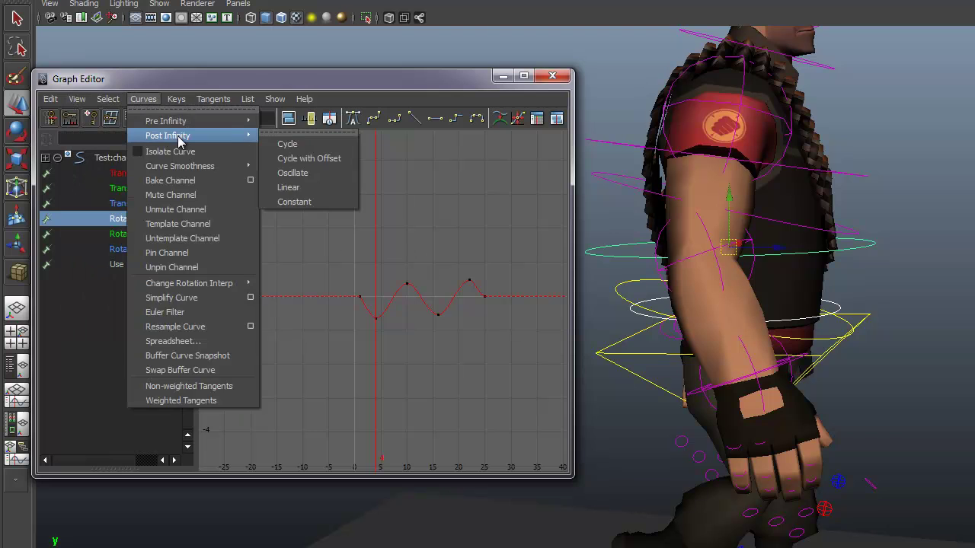
click(275, 142)
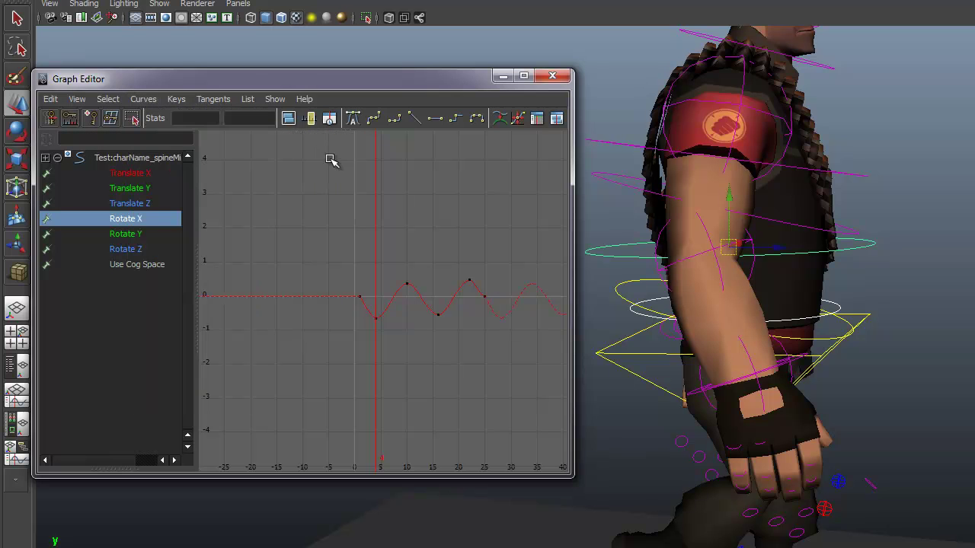
click(143, 99)
mouse_move(169, 118)
click(289, 128)
key(f)
scroll(495, 305, down, 2)
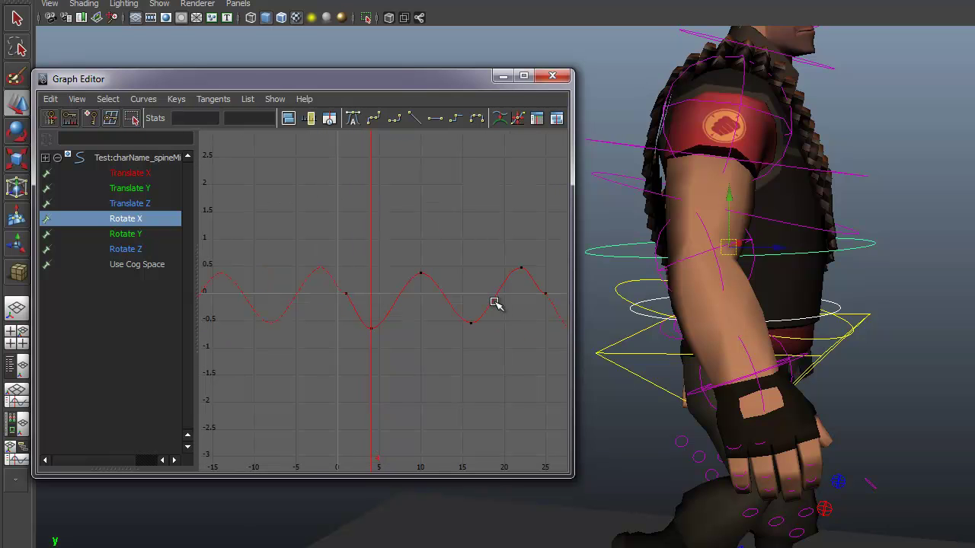
Step: Set spline tangents on the first and last Rotate X keys of the middle spine control, at frames 1 and 25
drag(509, 289, 562, 309)
shift+drag(318, 274, 354, 305)
click(372, 121)
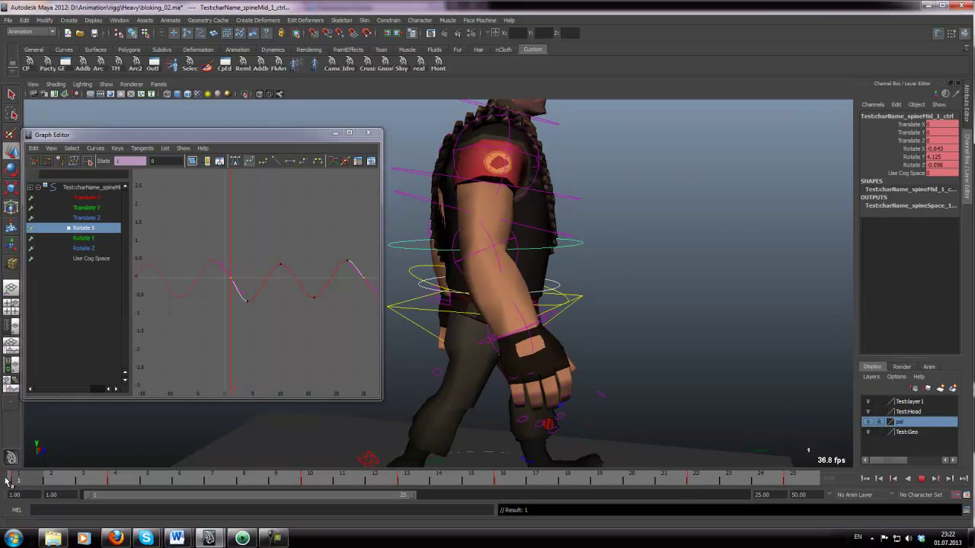
Step: Select the middle and upper spine controls and display only their Rotate X curves
click(560, 246)
shift+click(568, 198)
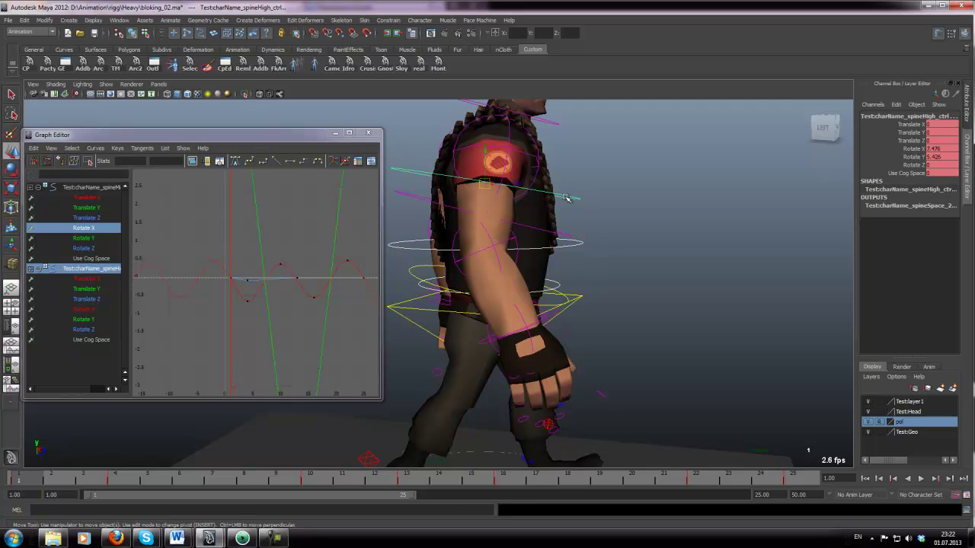
click(83, 227)
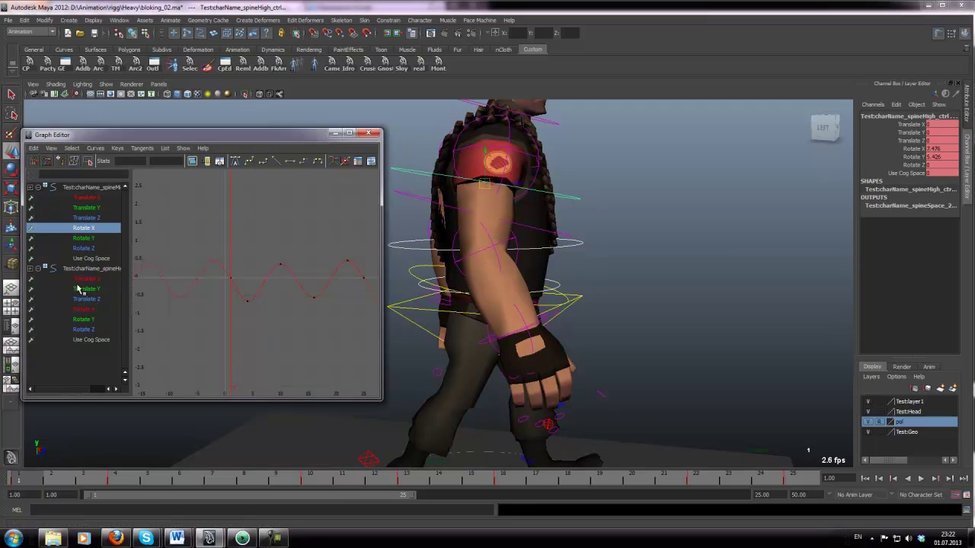
ctrl+click(80, 310)
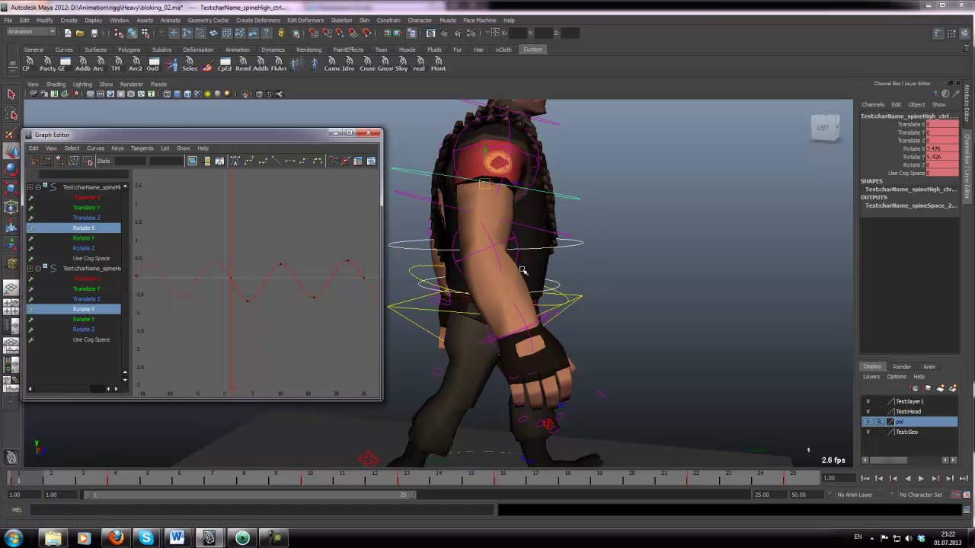
Step: Shift all Rotate X keys of the middle spine control one frame later and check the pose at frame 5
click(115, 476)
click(225, 282)
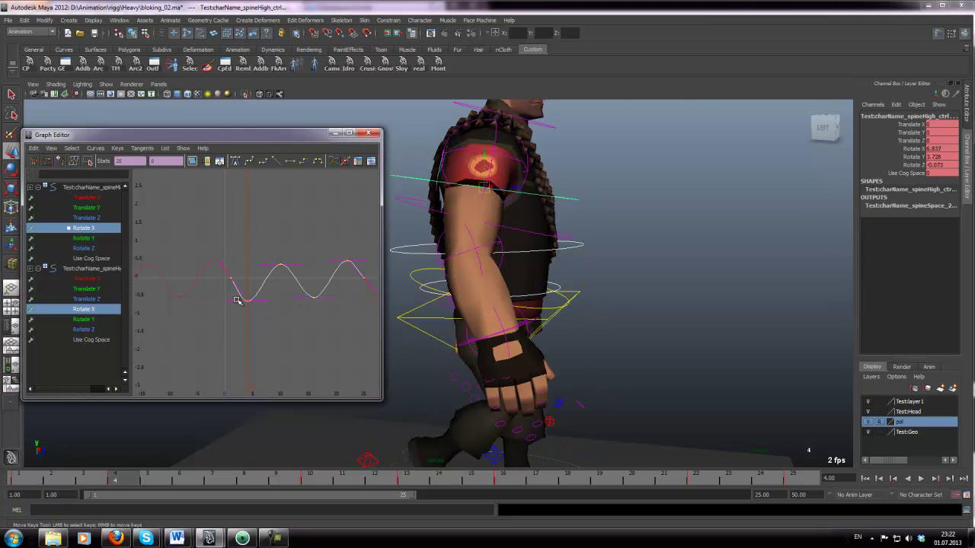
middle_drag(227, 307, 233, 308)
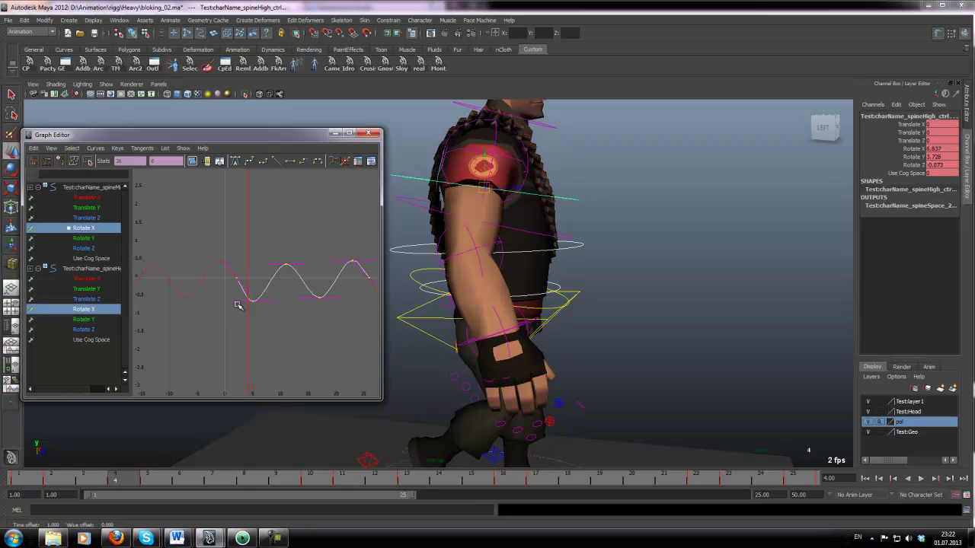
mouse_move(137, 477)
mouse_down()
mouse_move(31, 478)
mouse_move(147, 478)
mouse_up()
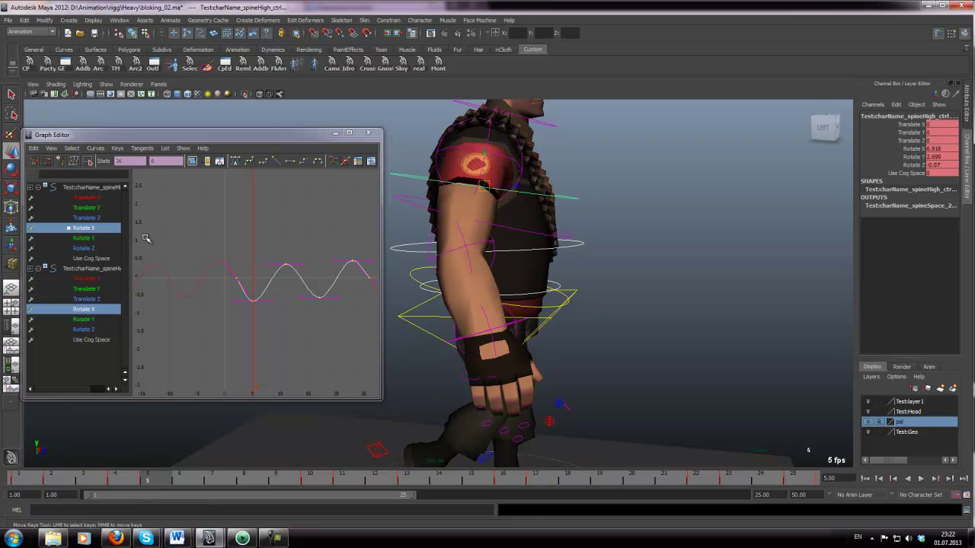
Step: Redisplay the Rotate X curves of both spine controls and return to frame 1
click(84, 310)
key(ctrl+z)
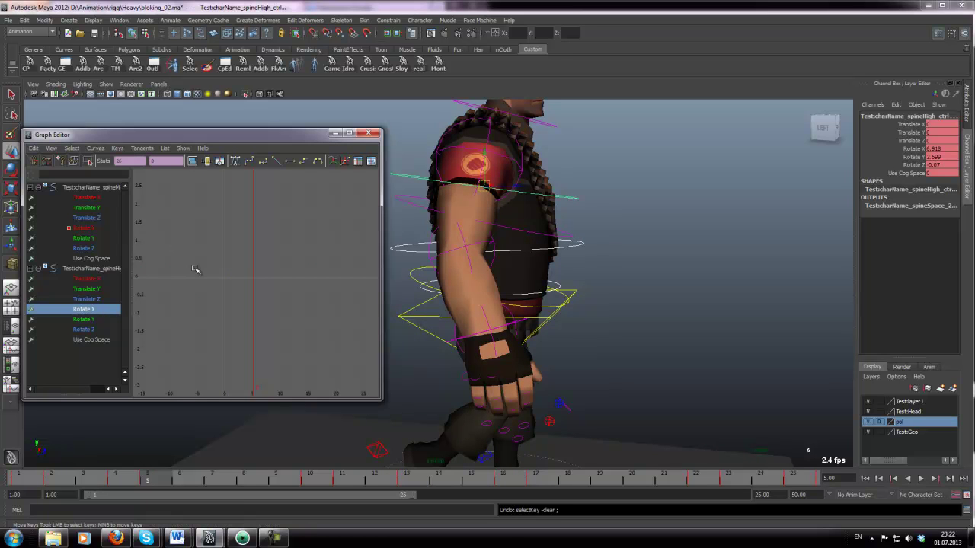
click(92, 268)
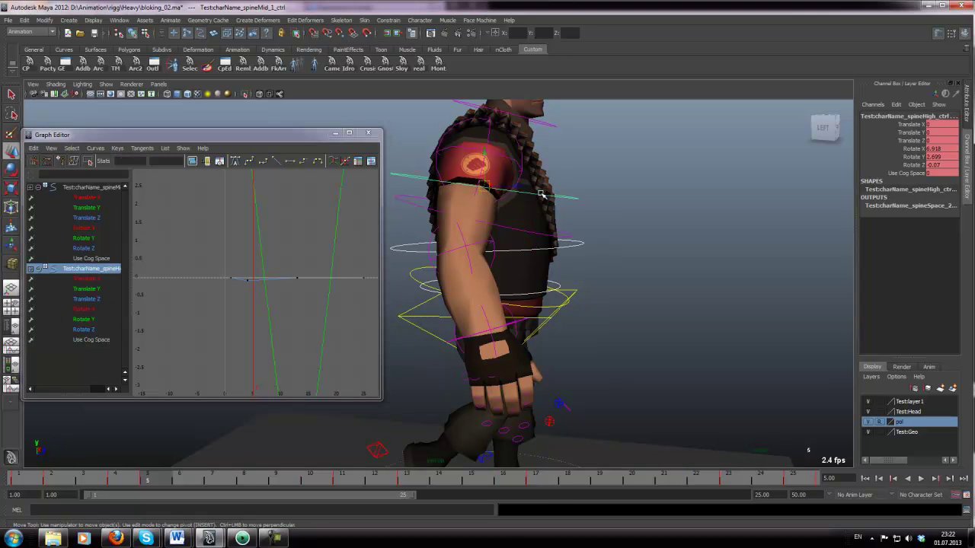
click(79, 228)
ctrl+click(78, 312)
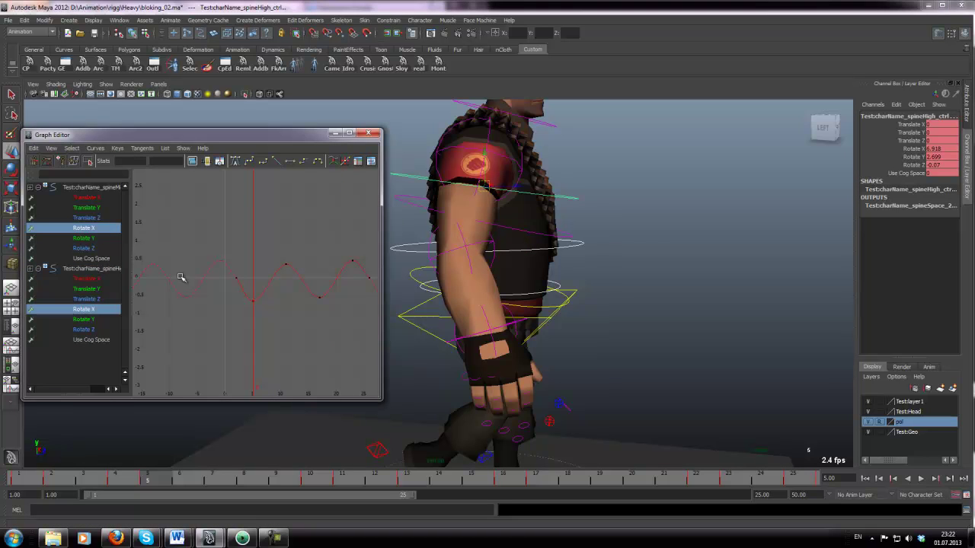
drag(53, 480, 31, 478)
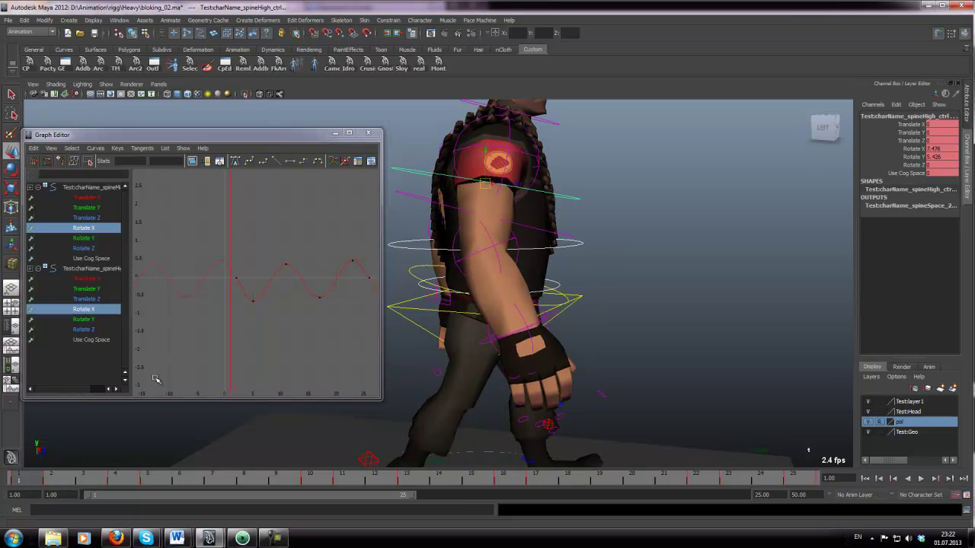
Step: Try moving the Rotate X keys of both spine curves together from frame 1, and undo the move
key(a)
scroll(211, 247, down, 3)
drag(219, 205, 295, 289)
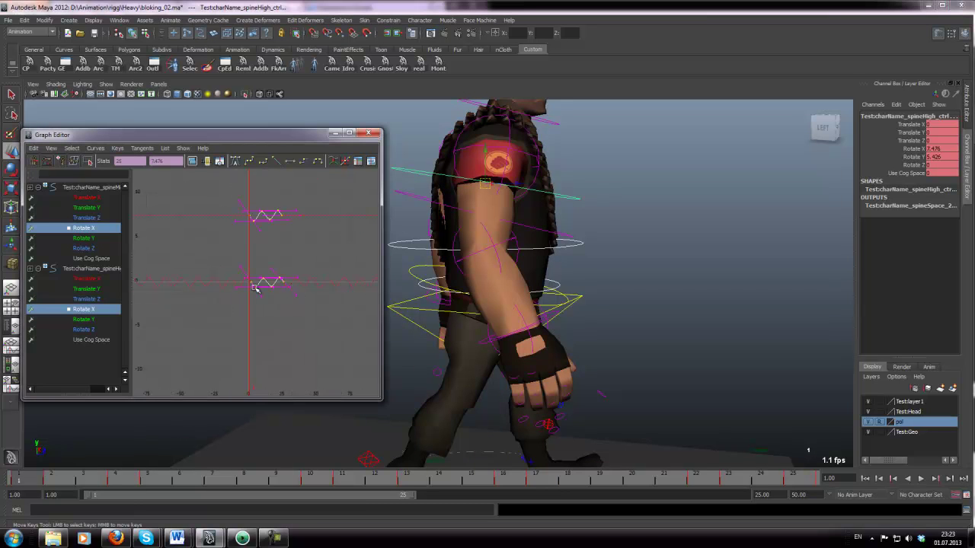
mouse_move(227, 286)
shift+middle_down()
mouse_move(250, 288)
mouse_move(228, 290)
mouse_move(252, 300)
mouse_move(232, 300)
shift+middle_up()
key(ctrl+z)
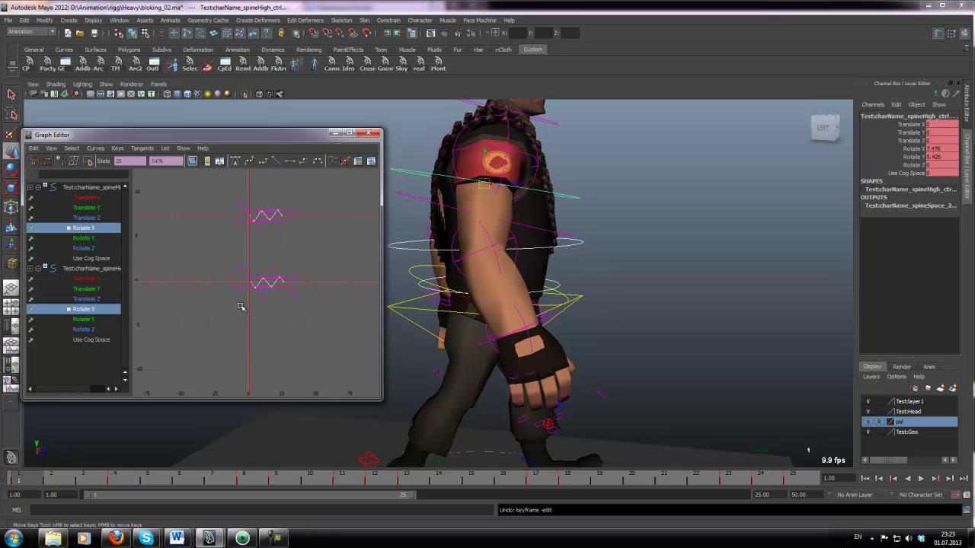
Step: Undo the recent frame changes and curve selections, back to frame 4 with the shifted middle spine Rotate X keys selected
click(221, 325)
key(a)
key(a)
key(ctrl+z)
key(ctrl+z)
key(ctrl+z)
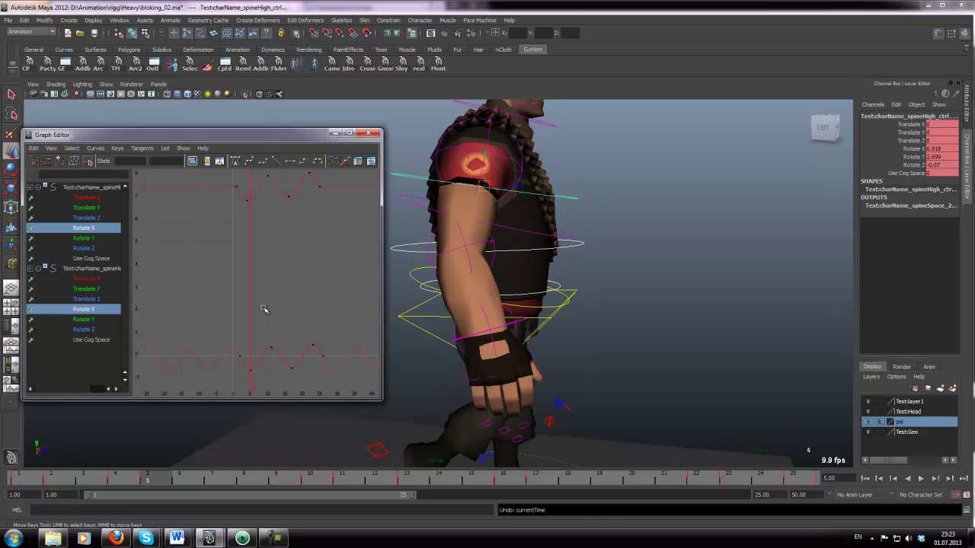
key(ctrl+z)
key(ctrl+z)
key(ctrl+z)
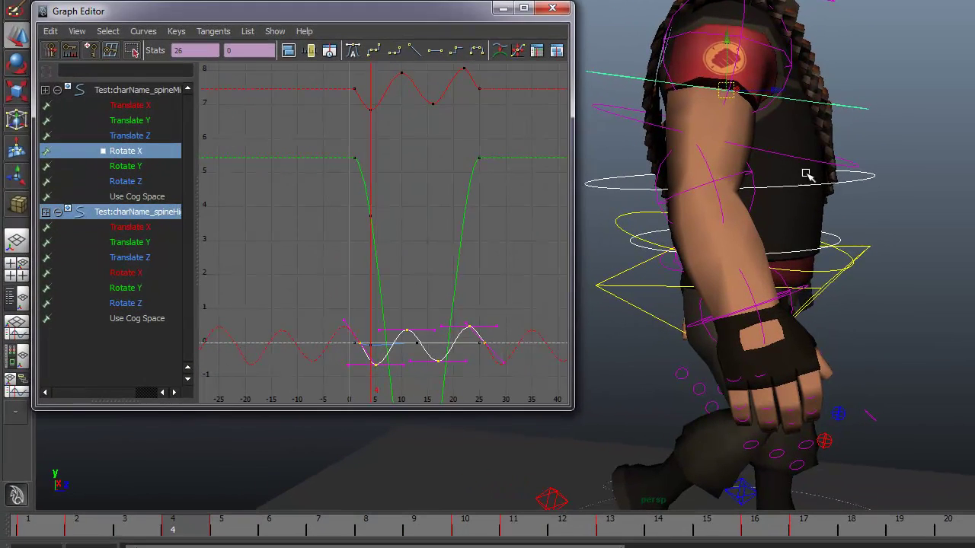
Step: Select the lower and middle spine controls and show only their Rotate X curves together in the Graph Editor
click(731, 212)
click(711, 258)
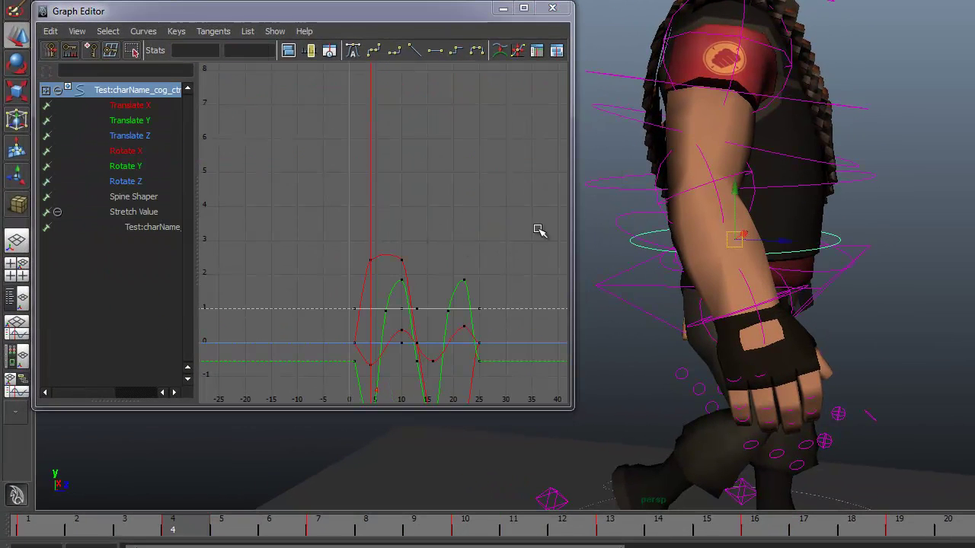
click(817, 271)
click(816, 272)
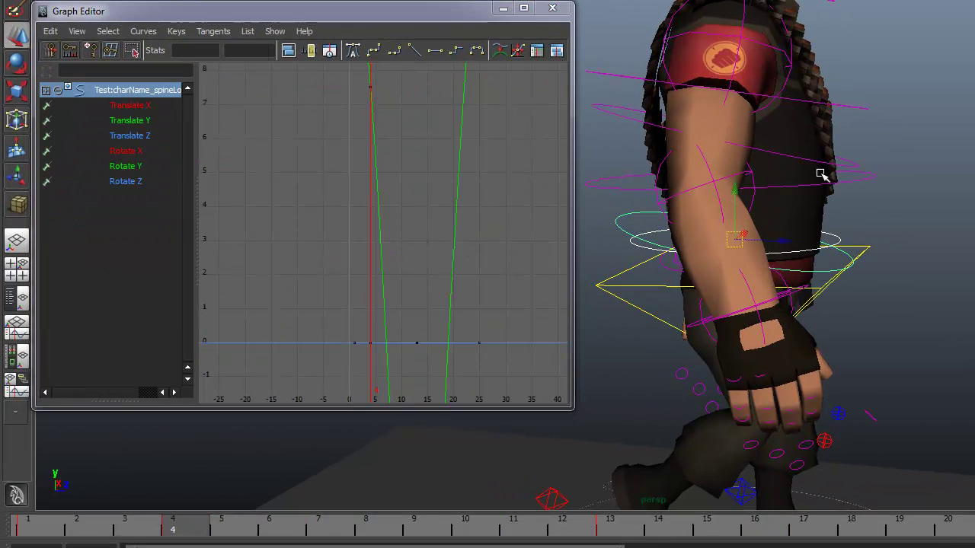
shift+click(815, 185)
click(126, 152)
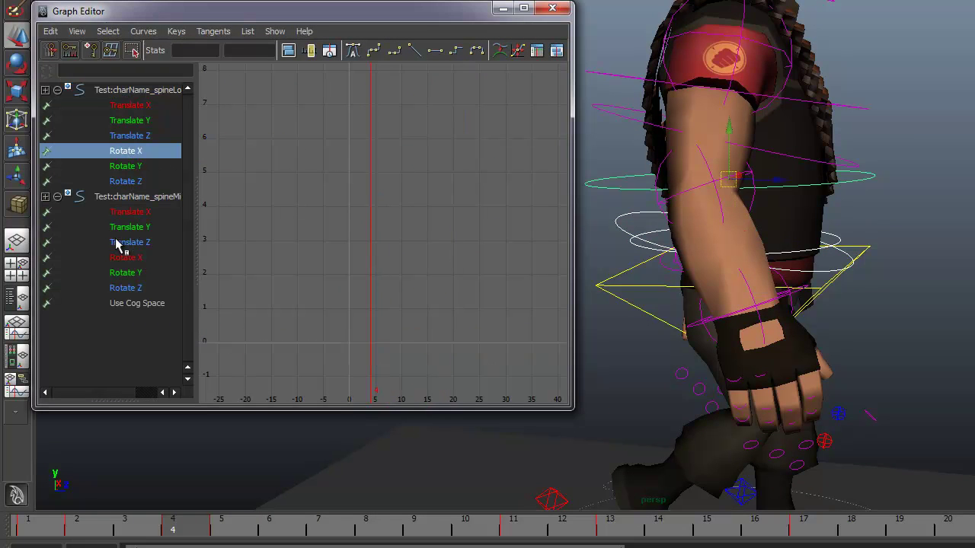
ctrl+click(123, 258)
key(f)
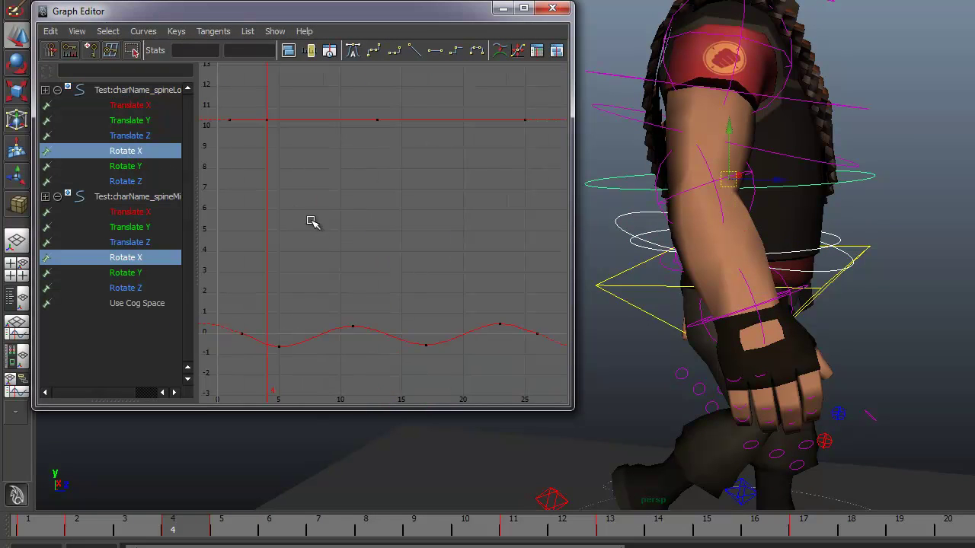
click(885, 206)
click(823, 251)
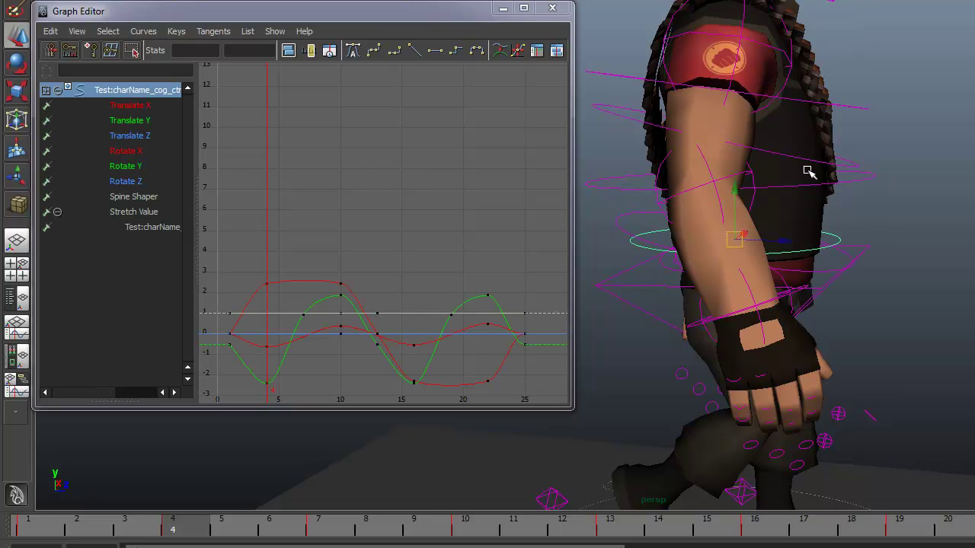
shift+click(812, 160)
click(846, 206)
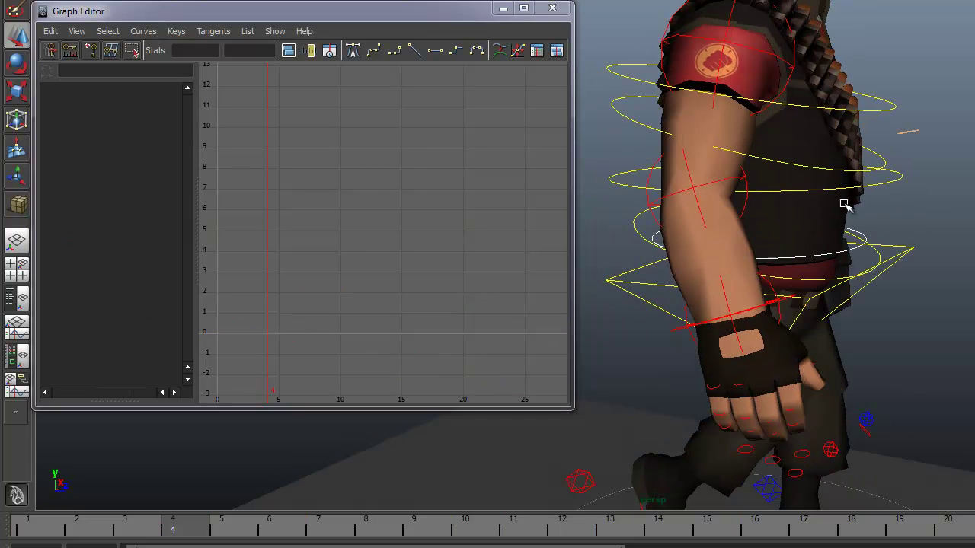
click(821, 265)
shift+click(829, 169)
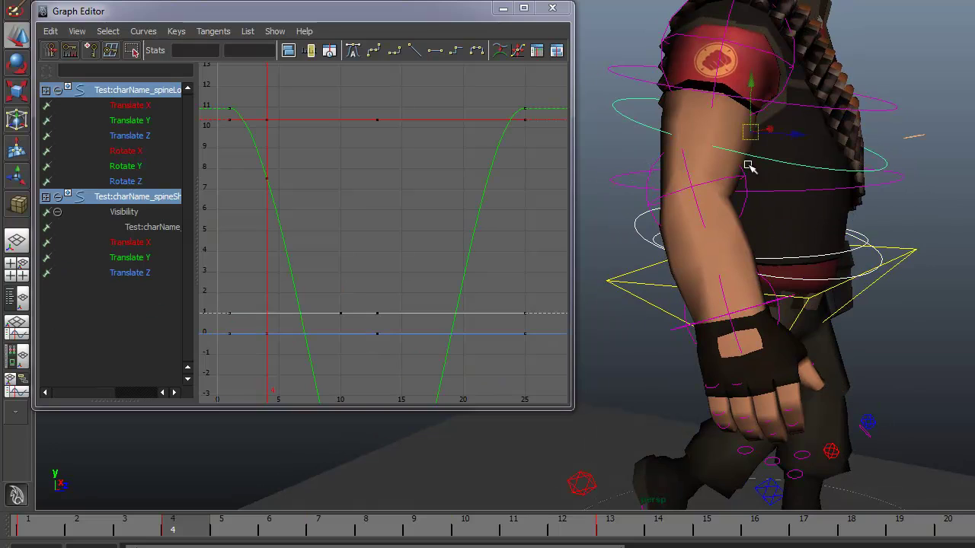
drag(124, 151, 125, 166)
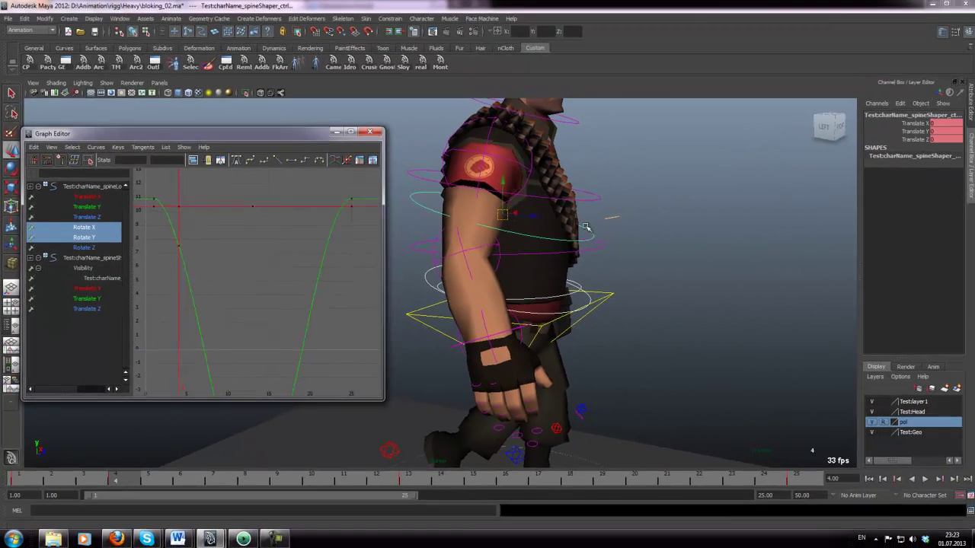
Step: Reselect the lower and middle spine controls and isolate both Rotate X curves for comparison
click(766, 233)
click(556, 266)
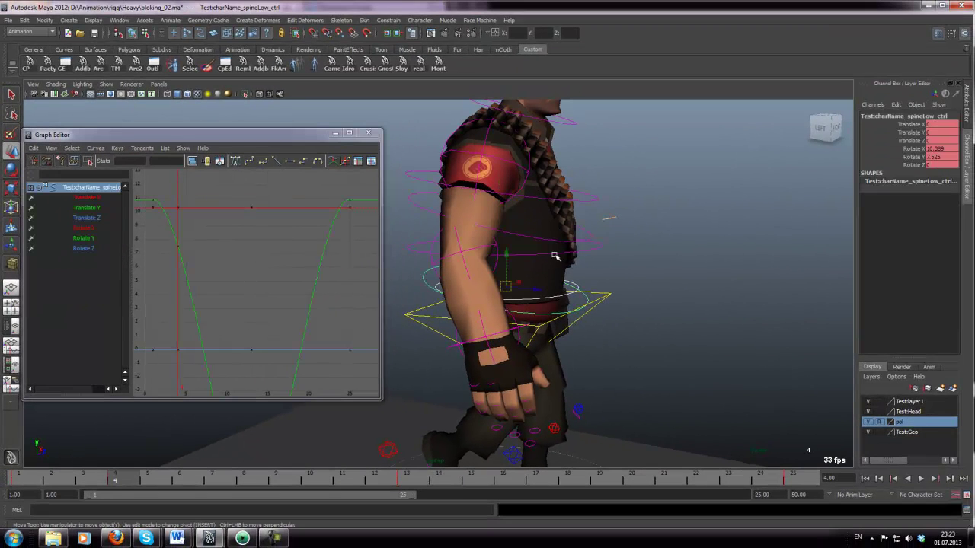
shift+click(554, 256)
click(85, 227)
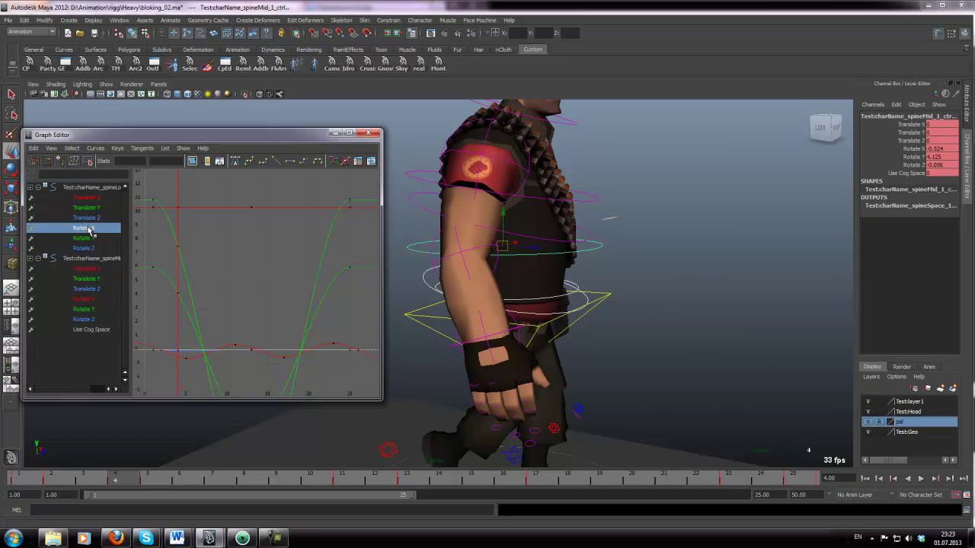
ctrl+click(85, 299)
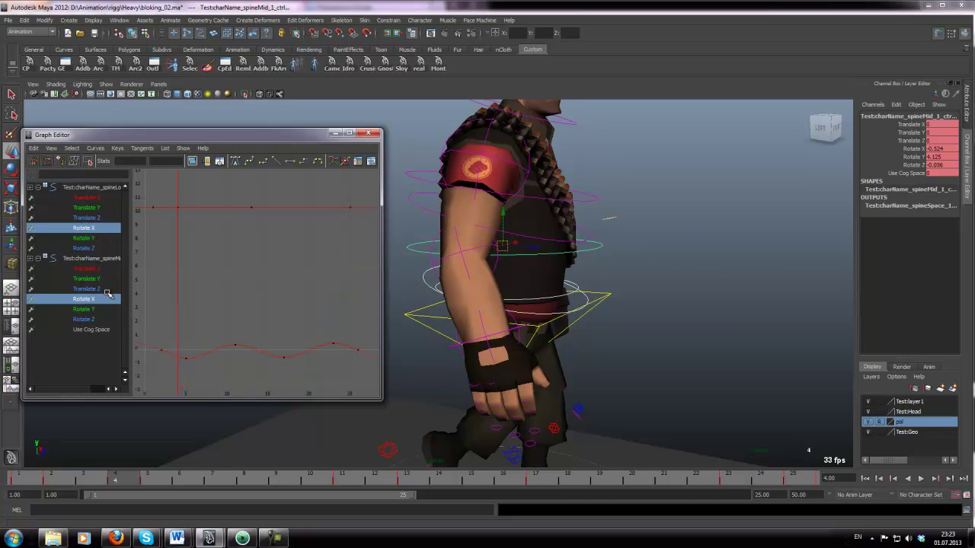
Step: Select the COG control at the hips and display its animation curves
alt+drag(629, 243, 617, 237)
click(627, 253)
click(546, 313)
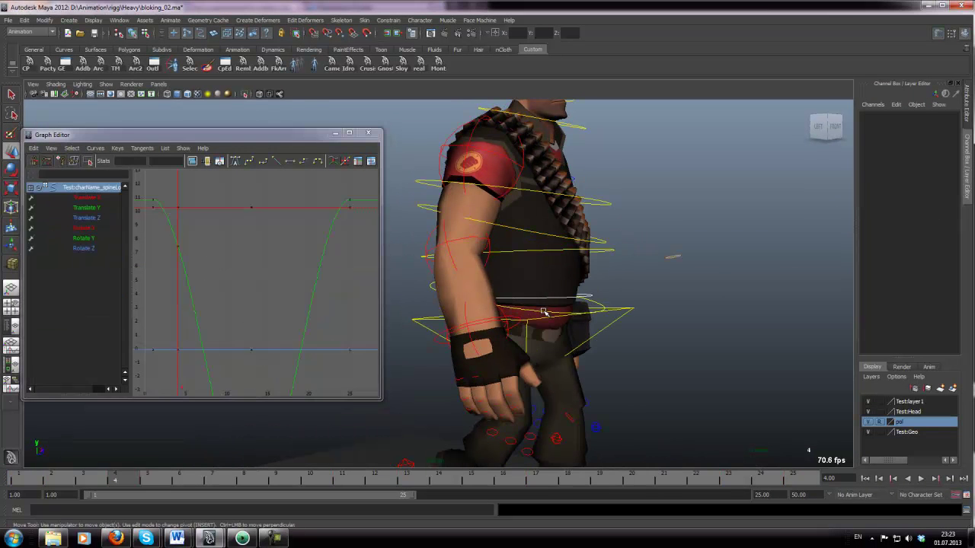
click(551, 251)
alt+drag(549, 237, 548, 247)
click(529, 305)
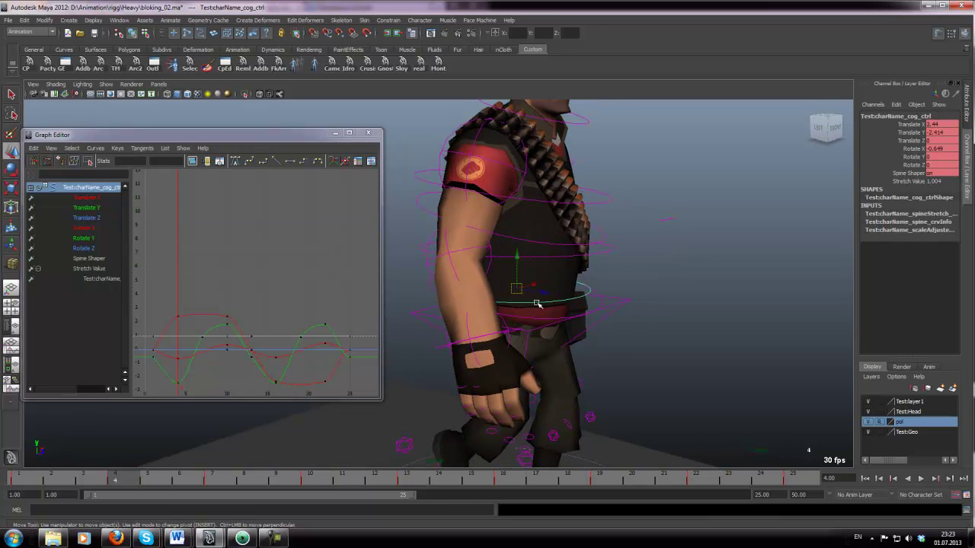
Step: Try rotating the COG control at frame 4 and undo the rotation
click(527, 323)
key(e)
drag(558, 283, 551, 271)
key(w)
click(593, 281)
click(578, 297)
key(e)
key(ctrl+z)
Step: Flatten the COG control's Rotate X curve by deleting the keys that form its up-and-down wave
click(95, 229)
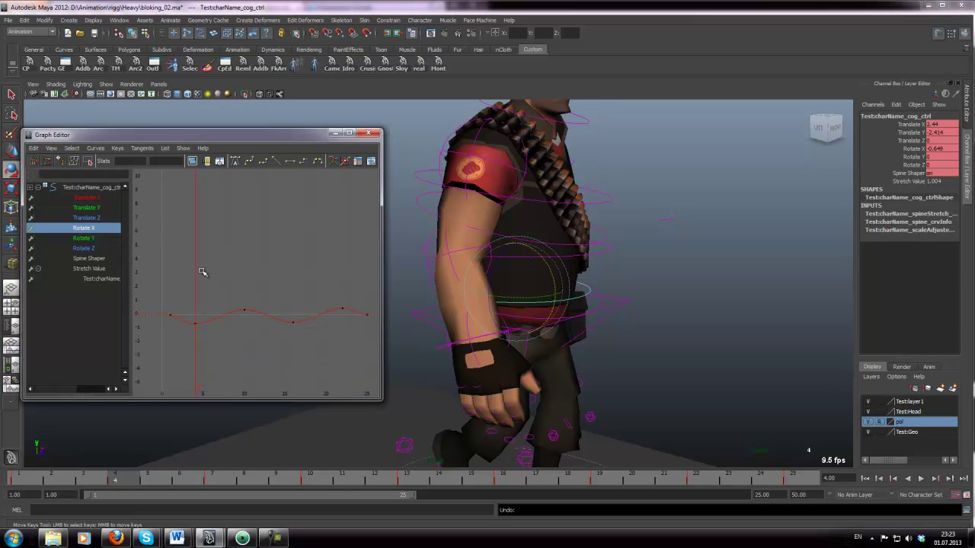
drag(198, 343, 199, 343)
key(f)
click(267, 312)
key(f)
drag(351, 389, 323, 386)
key(Delete)
drag(209, 366, 147, 304)
key(Delete)
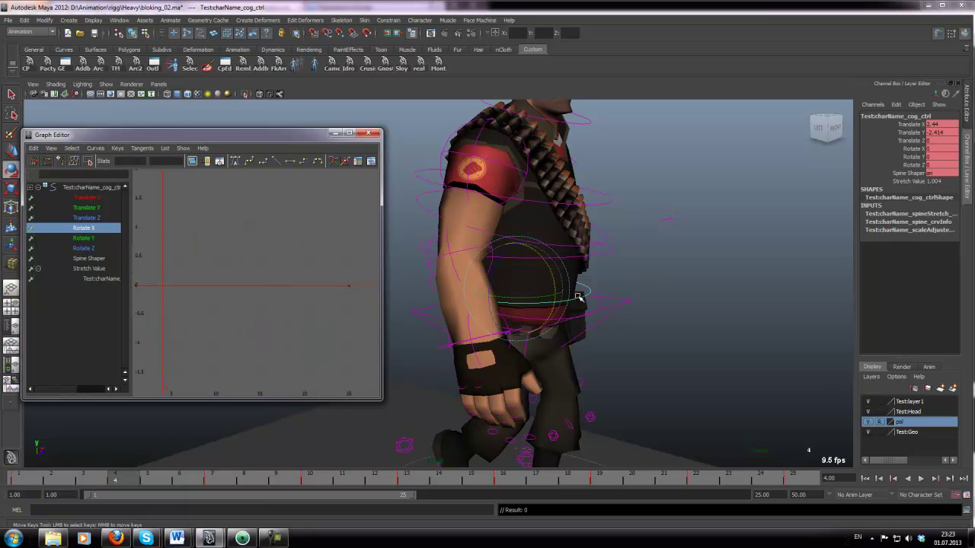
Step: Rotate the lower spine control at frame 4 to bring its Rotate X key down to about 8.5
click(608, 289)
click(601, 303)
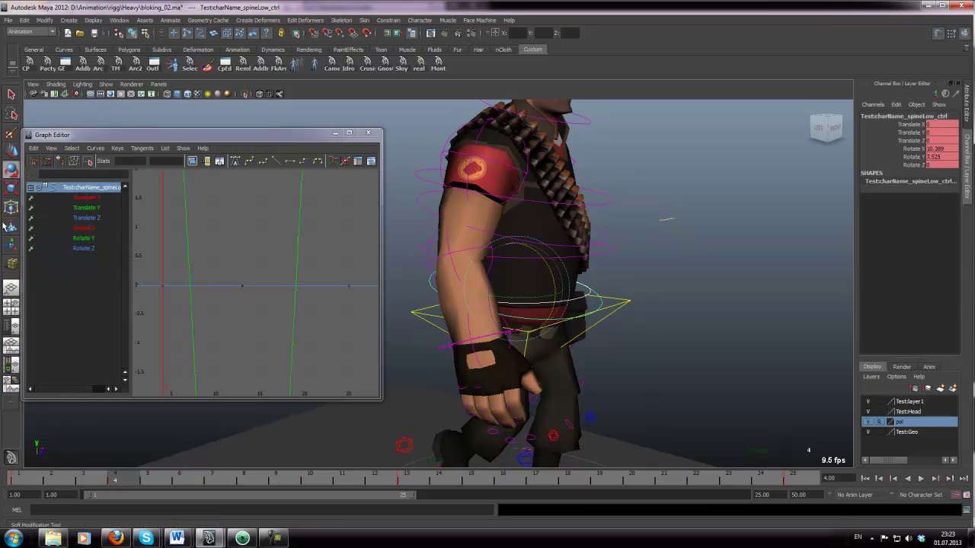
click(80, 228)
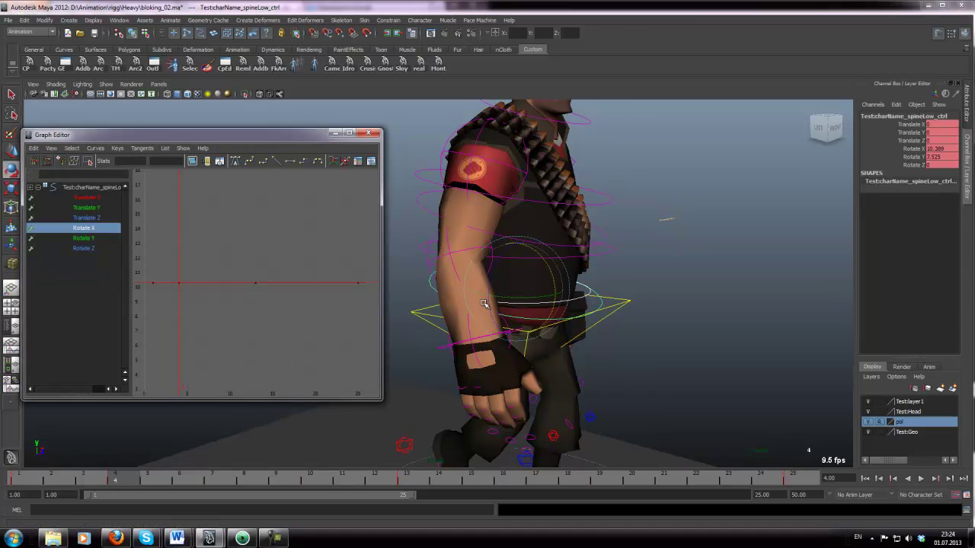
alt+drag(549, 248, 592, 252)
drag(531, 260, 502, 248)
Step: Rotate the lower spine control at frame 10 and raise its new Rotate X key to 11.326
click(310, 478)
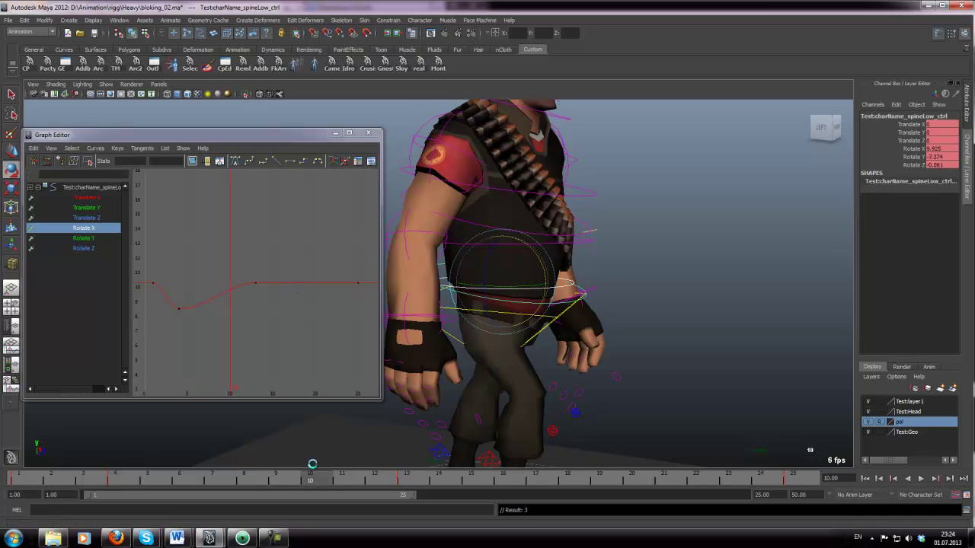
drag(537, 258, 532, 259)
drag(214, 267, 246, 308)
shift+middle_drag(243, 299, 242, 290)
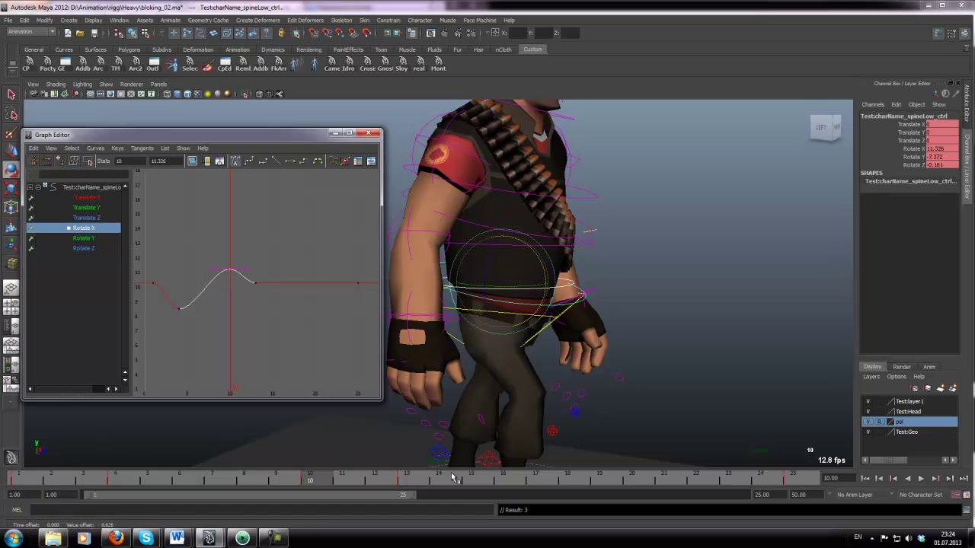
Step: Key only Rotate X of the lower spine control at frame 16 and lower that key to about 9.4
click(488, 478)
click(906, 150)
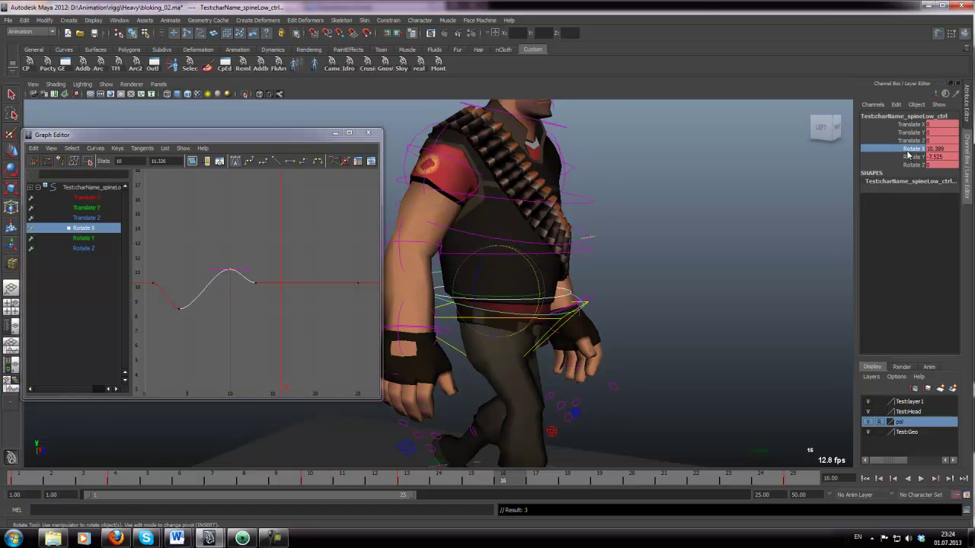
right_click(907, 150)
click(903, 165)
drag(274, 270, 289, 299)
key(e)
shift+middle_drag(288, 262, 287, 276)
Step: Raise the lower spine control's Rotate X key at frame 4 to 9.401 and scrub the timeline around frame 9
click(145, 309)
drag(146, 290, 183, 331)
shift+middle_drag(169, 318, 169, 307)
click(299, 480)
drag(299, 480, 276, 480)
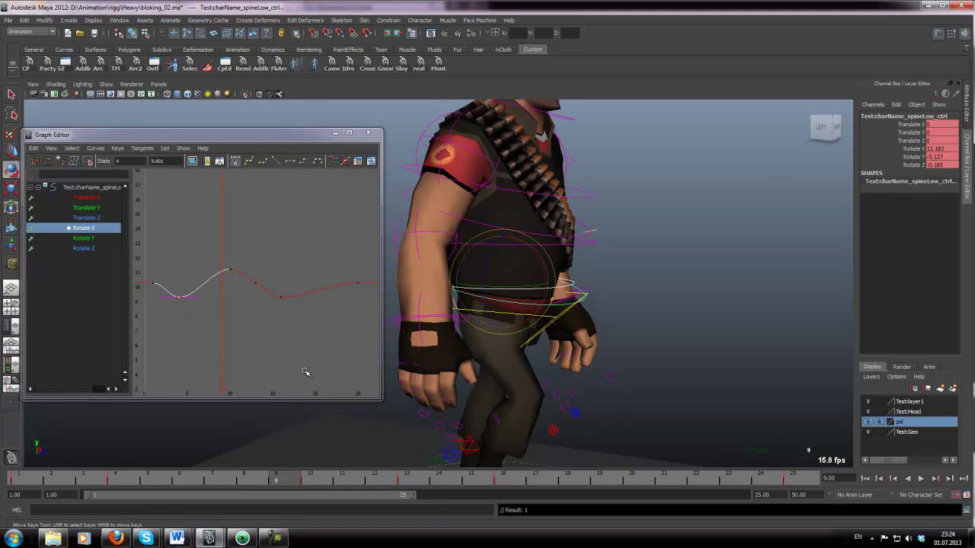
Step: Copy the lower spine control's Rotate X value of 11.326 from frame 10 and paste it at frame 22
click(310, 478)
click(914, 148)
click(940, 149)
key(ctrl+c)
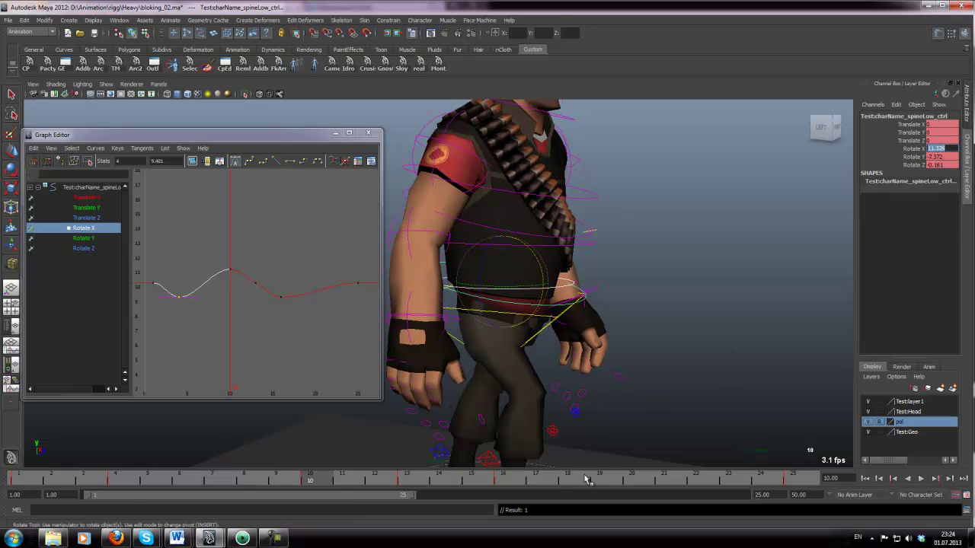
click(691, 481)
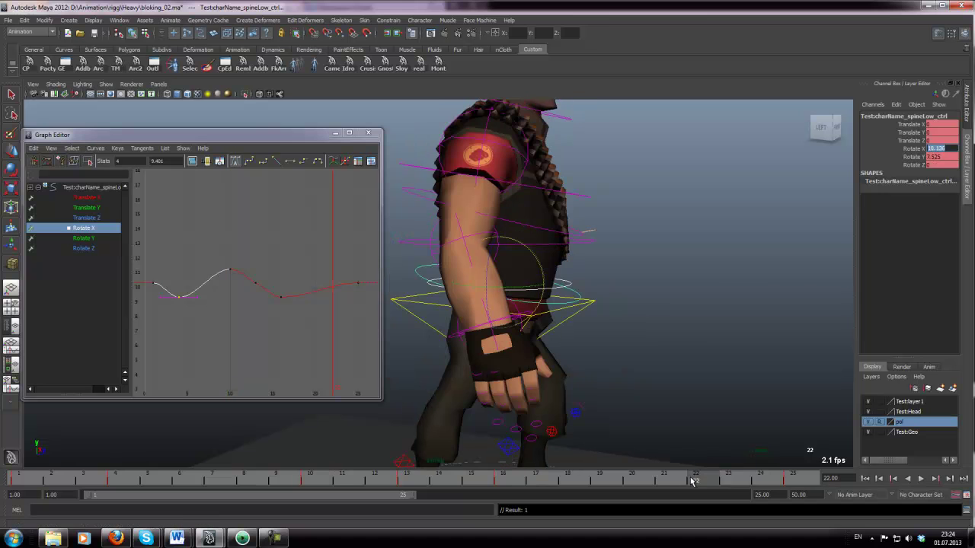
key(ctrl+v)
key(Return)
Step: Delete the middle Rotate X key at frame 13 from the lower spine control's curve
drag(373, 244, 353, 293)
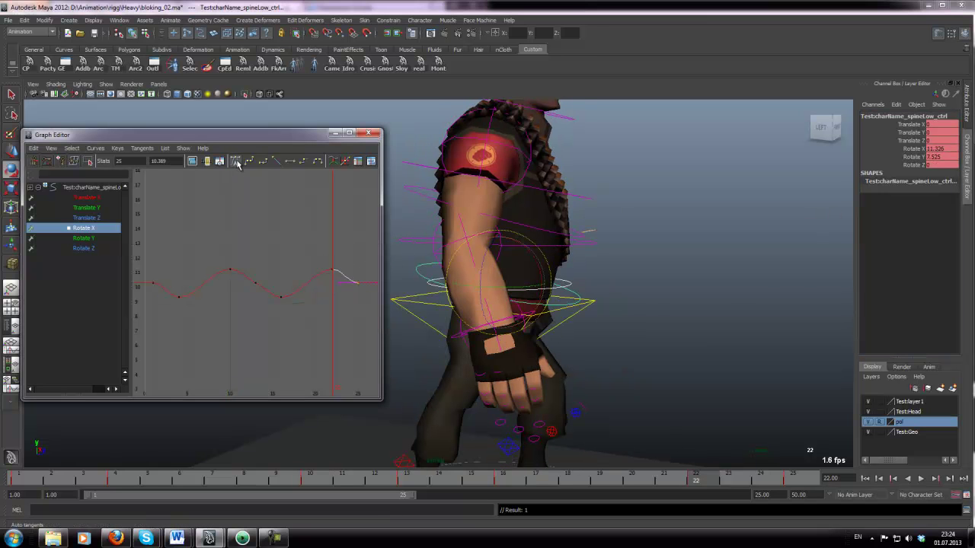
click(275, 219)
drag(265, 298, 266, 299)
key(Delete)
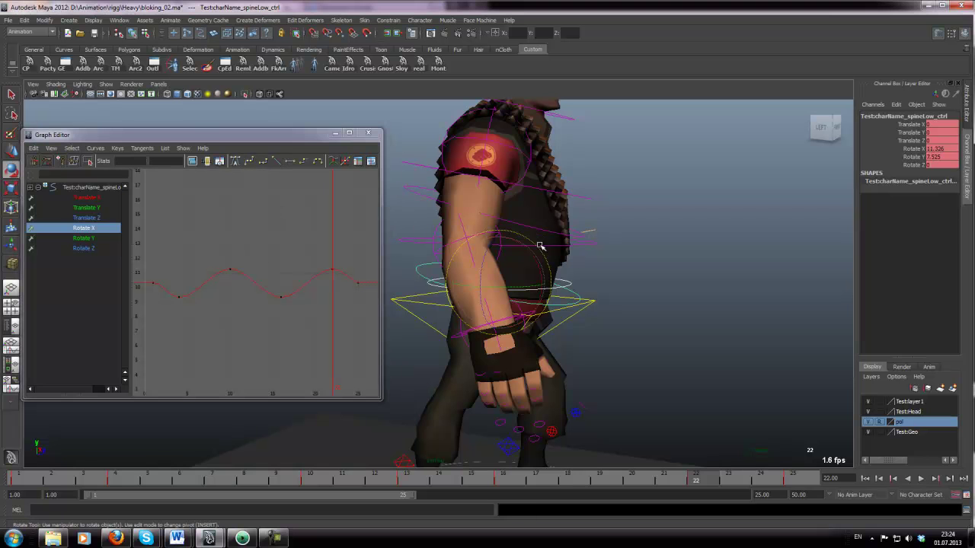
Step: Select the middle spine control and display its Rotate X curve
click(540, 246)
key(w)
click(73, 229)
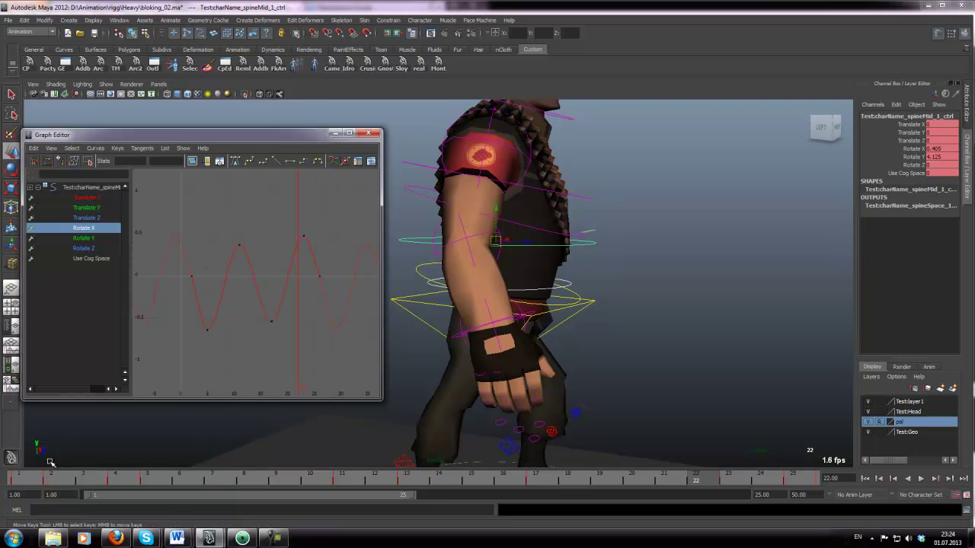
Step: Shift all Rotate X keys of the upper spine control two frames later
click(567, 196)
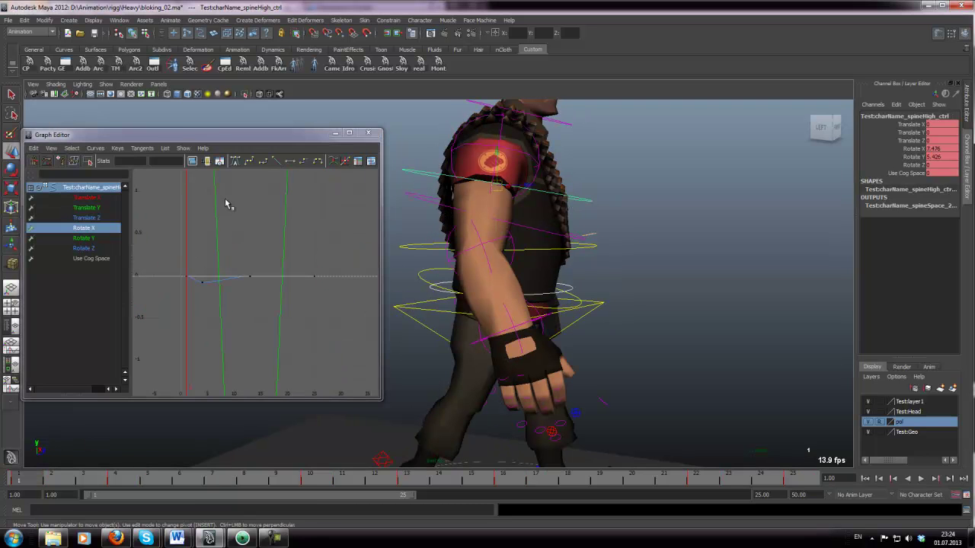
click(94, 227)
key(f)
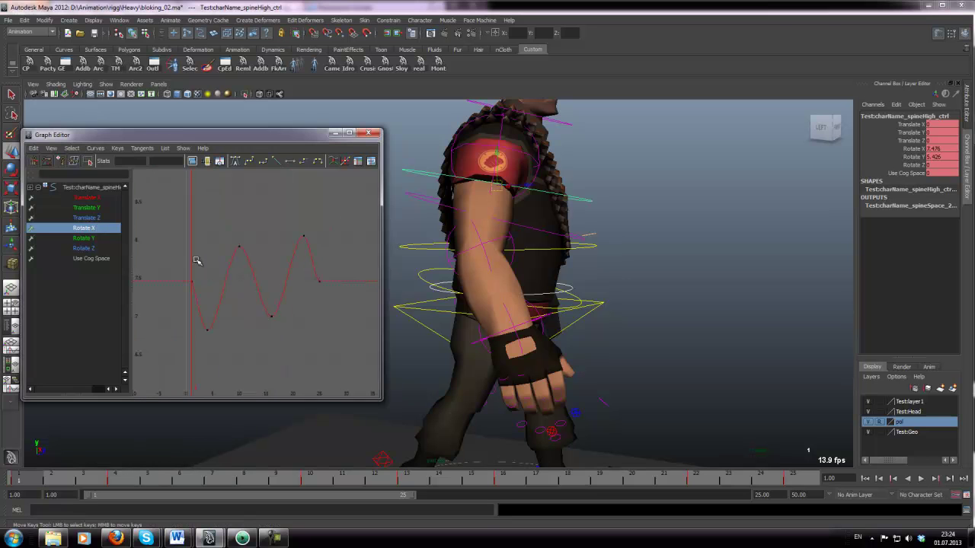
click(245, 253)
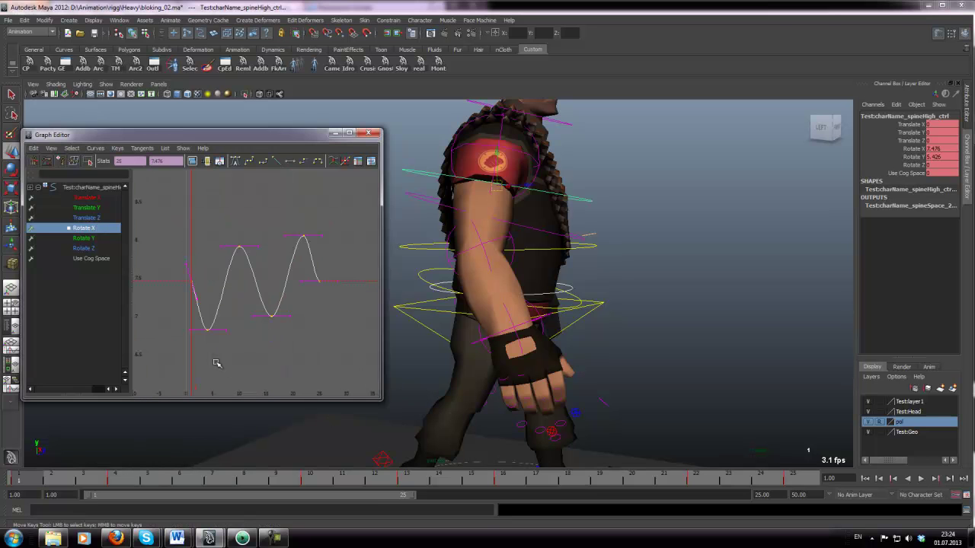
middle_drag(209, 353, 220, 356)
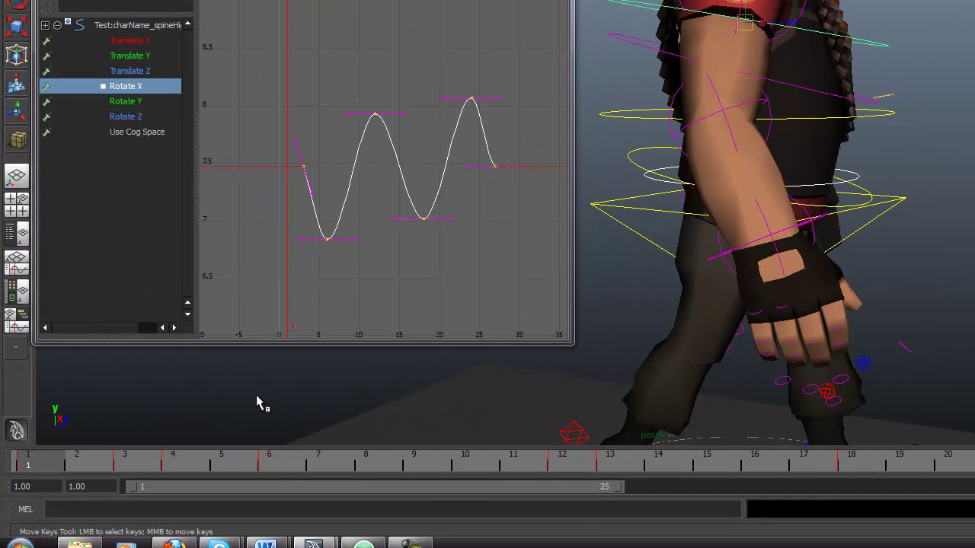
Step: Check the lower spine control's pose at frame 4 and display the middle spine control's Rotate X curve
click(805, 185)
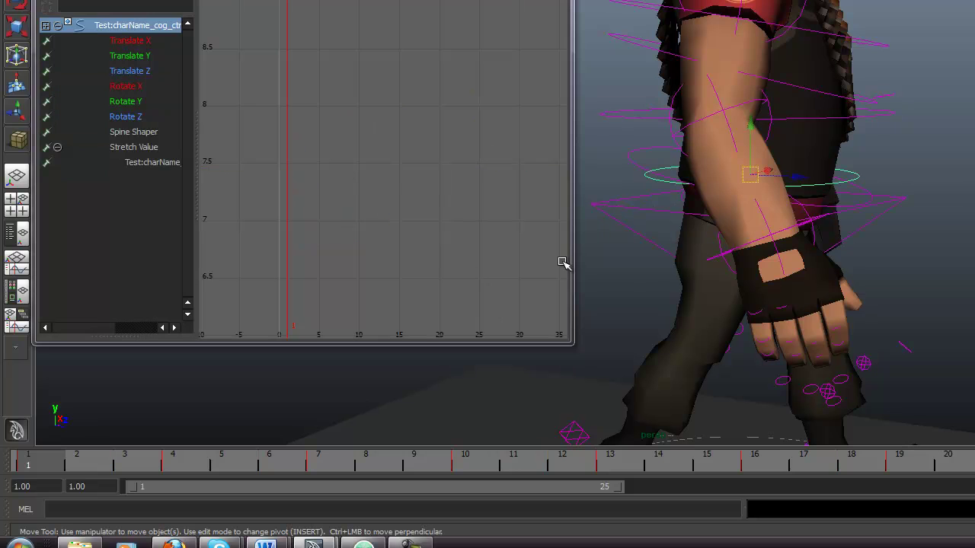
click(818, 204)
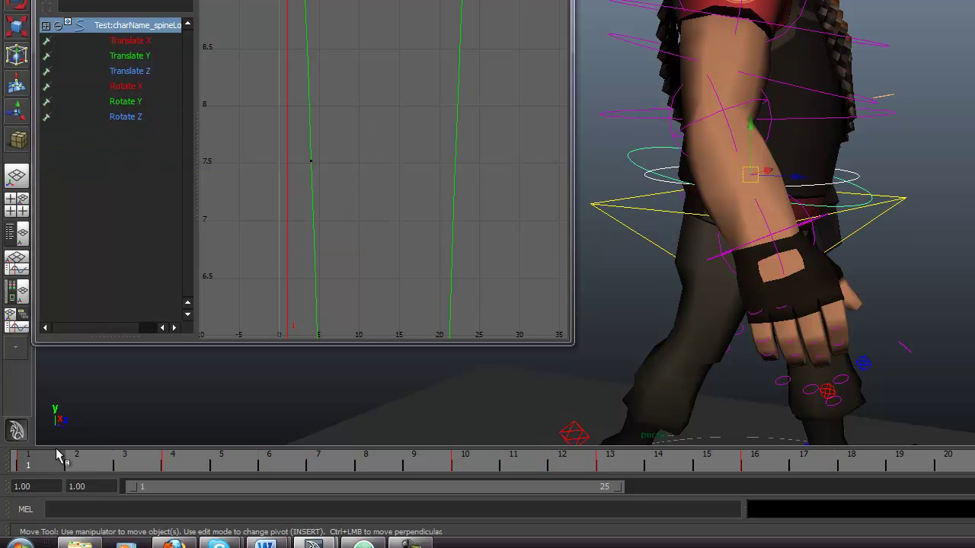
drag(61, 462, 190, 474)
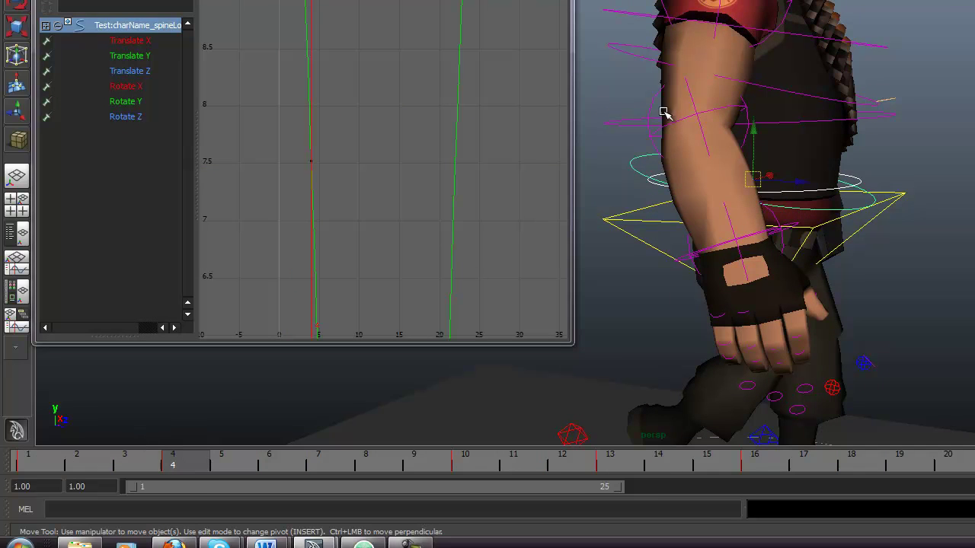
click(781, 122)
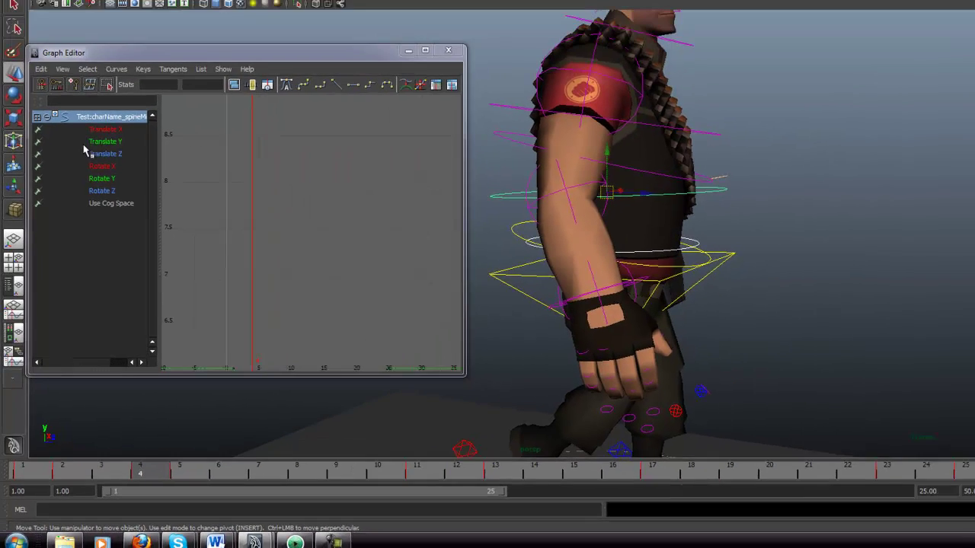
click(114, 87)
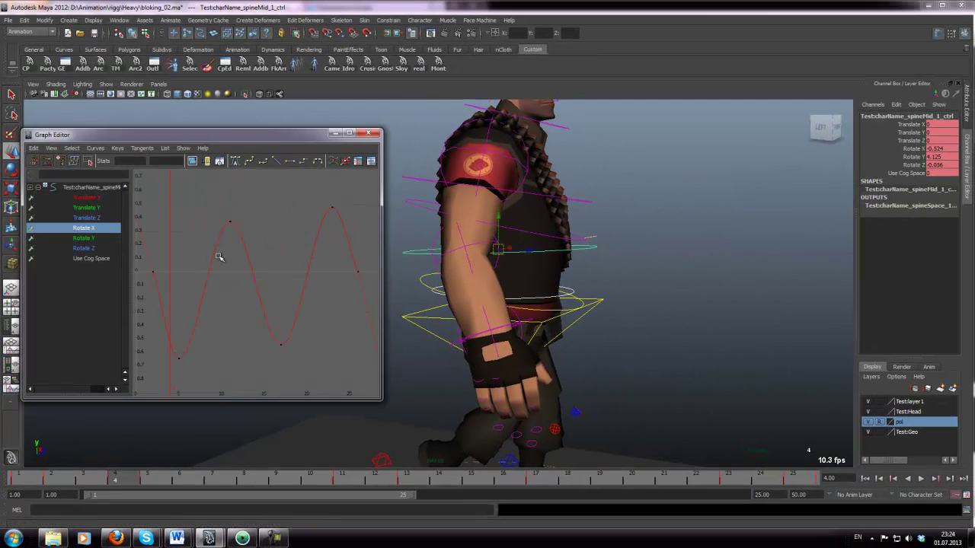
Step: Play back the walk cycle, check the pose at frame 5, and display the upper spine control's Rotate X curve
key(alt+v)
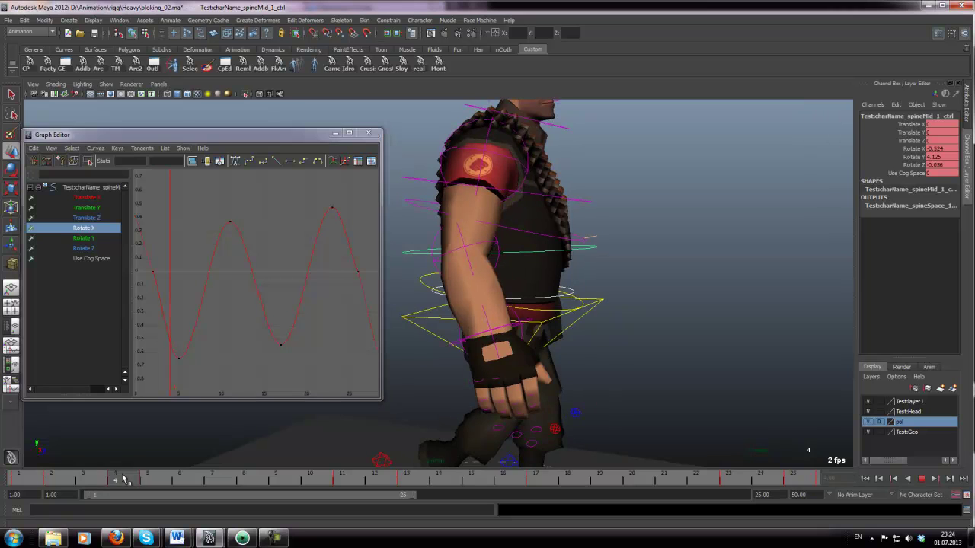
click(147, 483)
click(530, 193)
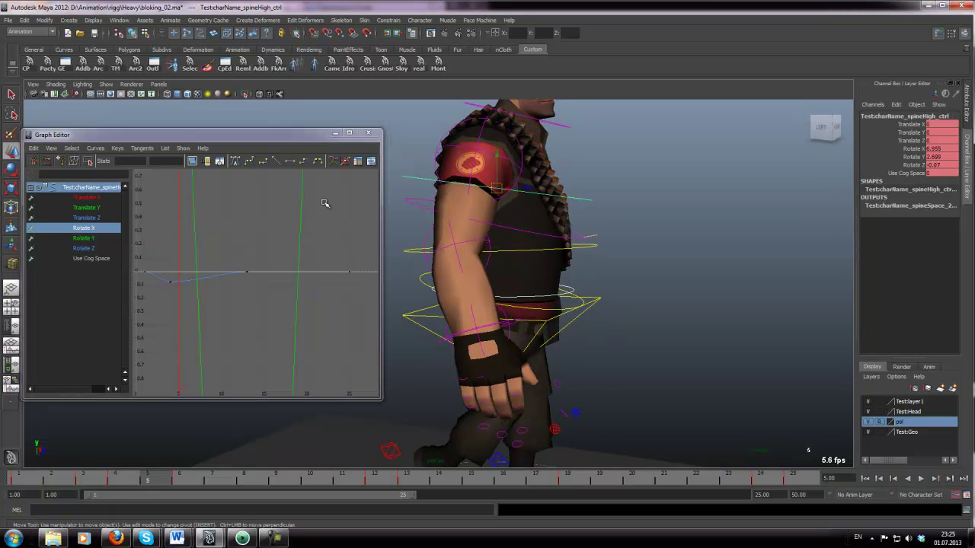
click(107, 230)
drag(162, 480, 26, 440)
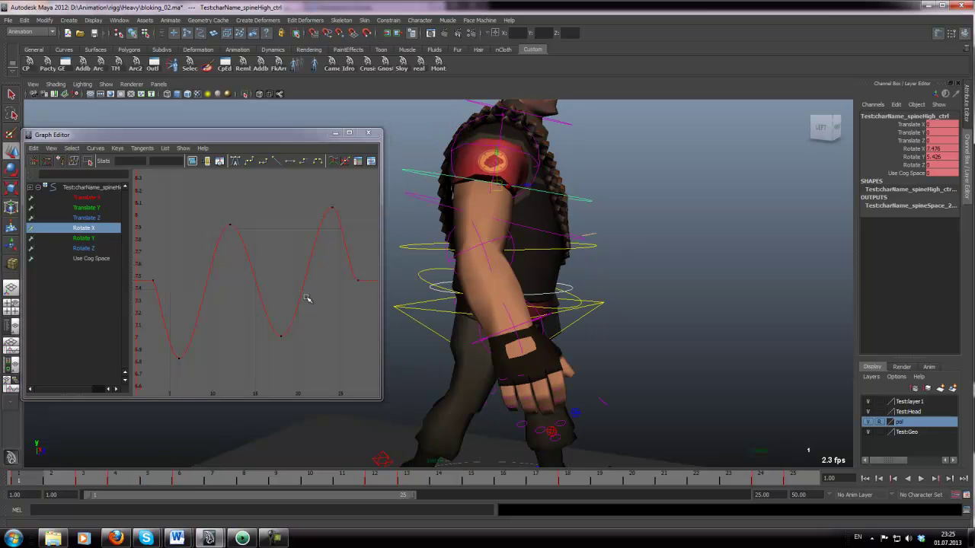
Step: Select the middle spine control and examine how its Rotate X curve repeats outside its keyed range
click(524, 249)
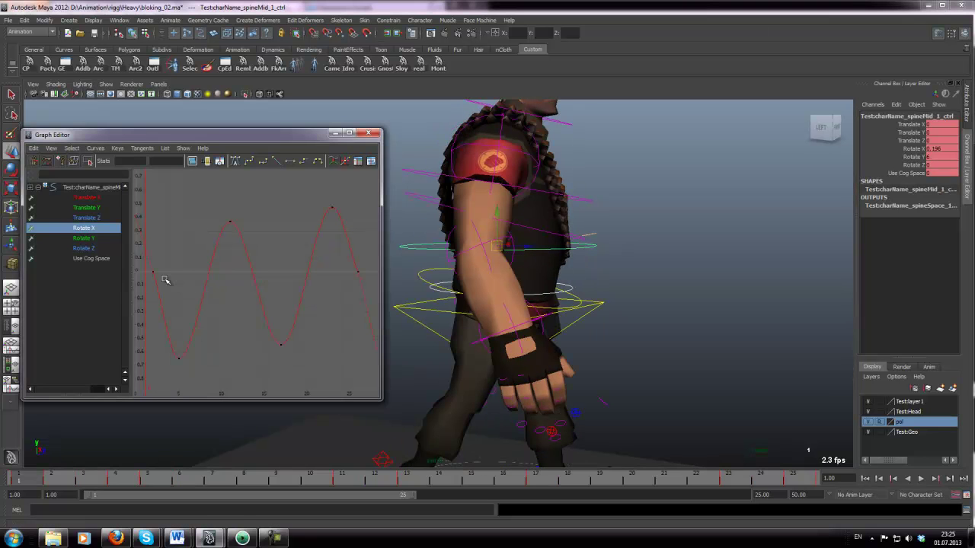
scroll(251, 238, down, 4)
scroll(252, 268, up, 2)
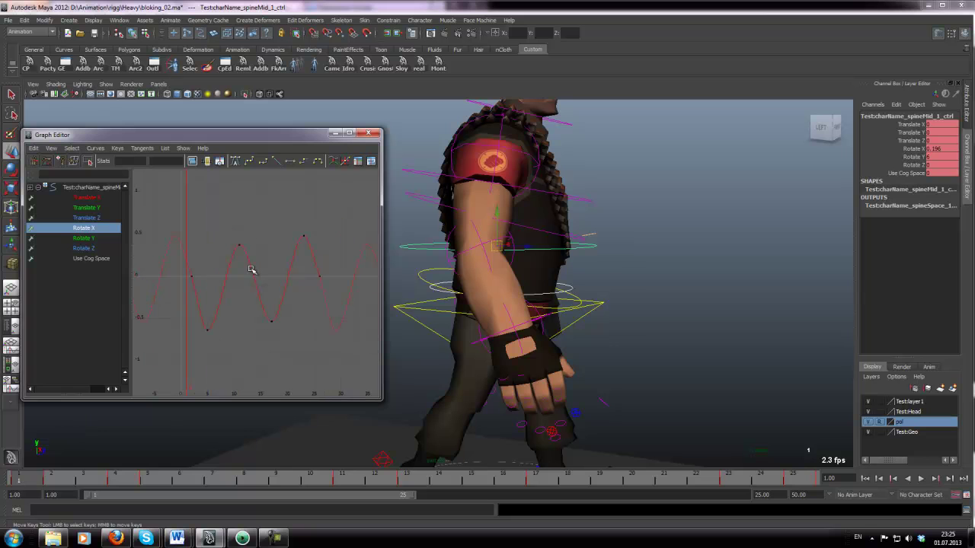
click(93, 148)
mouse_move(98, 164)
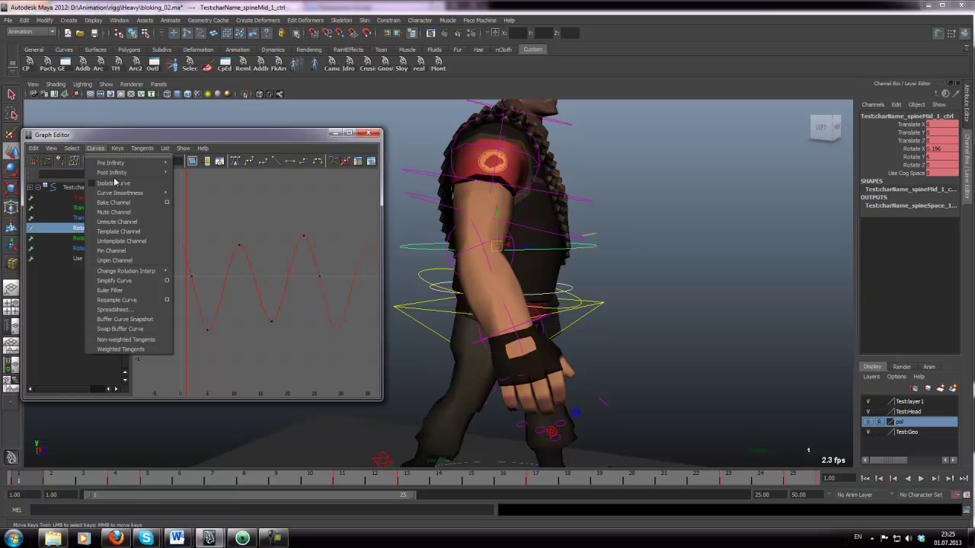
click(294, 202)
Step: Key the middle spine control's Rotate X curve at frame 1 with spline tangents and play back the result
scroll(224, 286, up, 5)
alt+middle_drag(224, 261, 253, 257)
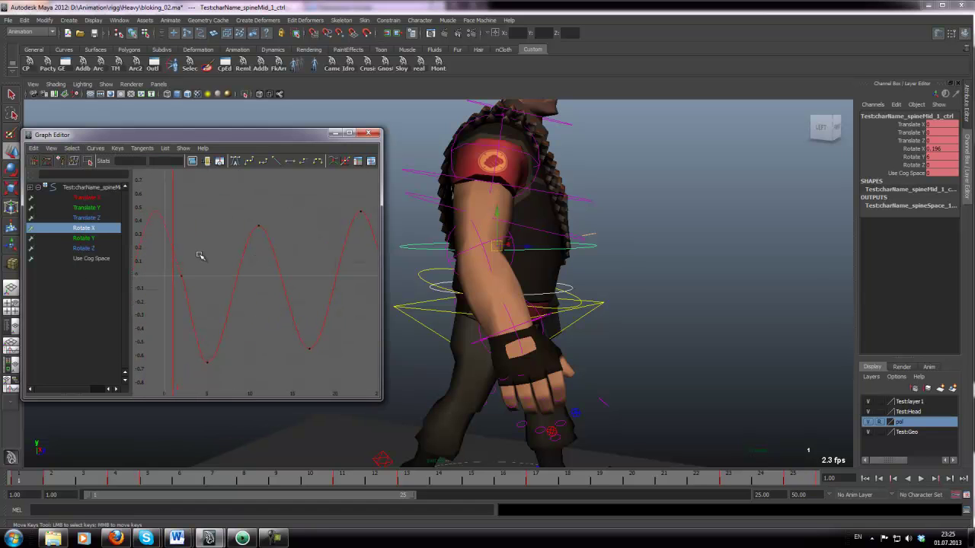
alt+right_drag(190, 249, 194, 262)
drag(209, 255, 191, 308)
click(249, 163)
click(209, 258)
key(alt+v)
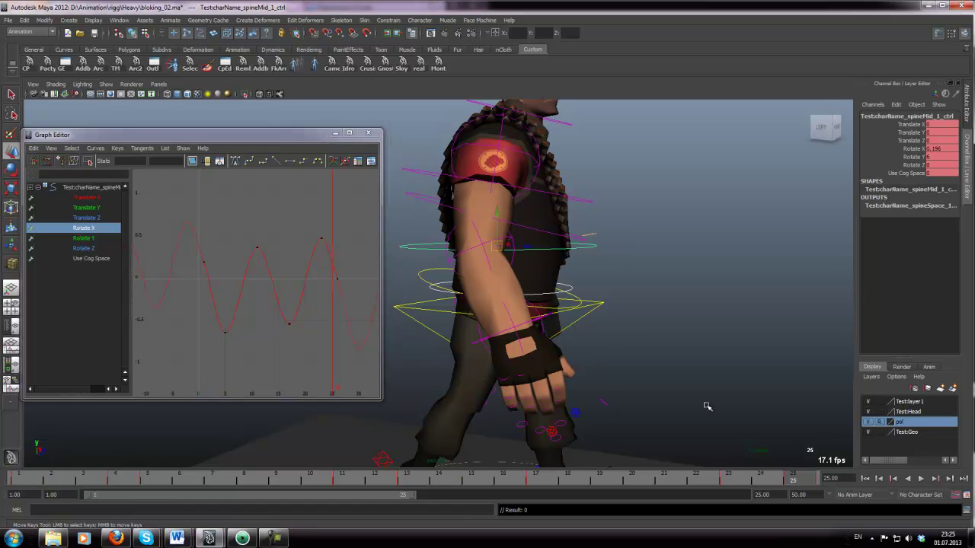
Step: Key the middle spine control at frame 25 and apply spline tangents to the end of its Rotate X curve
click(338, 279)
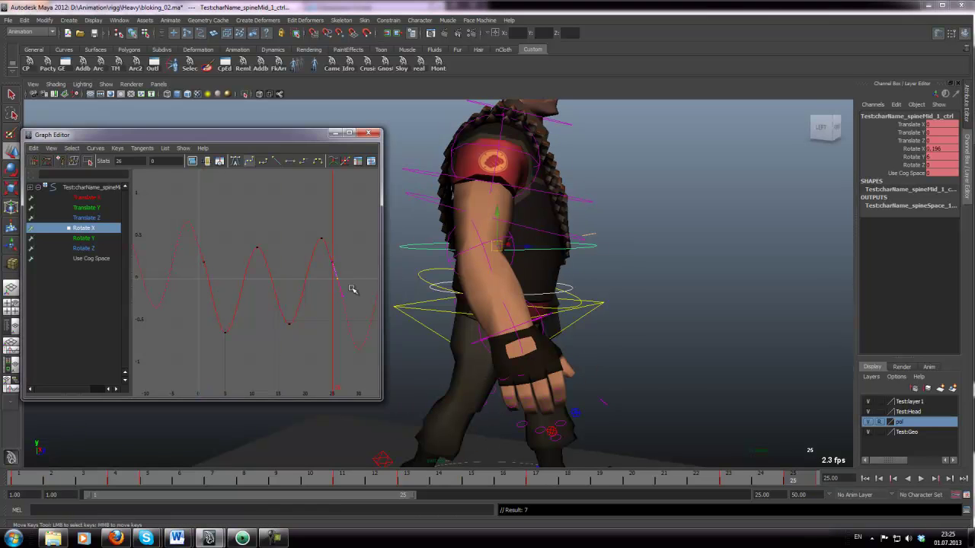
drag(303, 248, 368, 277)
click(248, 163)
click(766, 478)
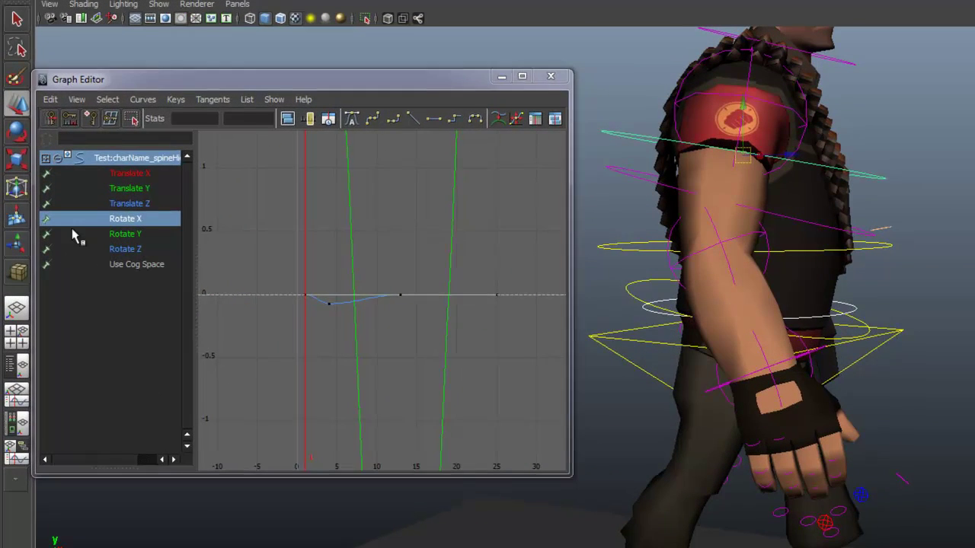
Step: Set the upper spine control's Rotate X curve to Cycle with Offset for both post infinity and pre infinity
click(114, 220)
key(f)
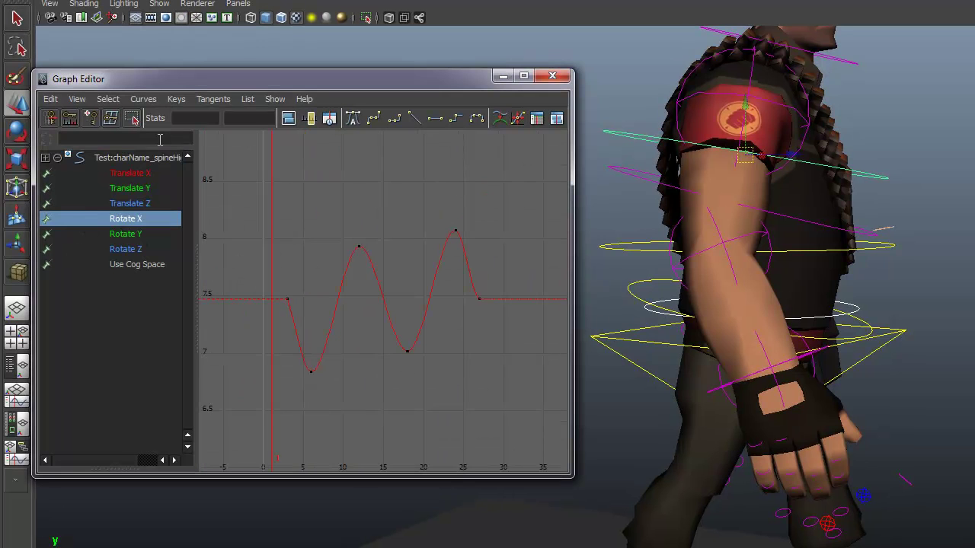
click(143, 99)
mouse_move(169, 136)
click(284, 145)
click(152, 100)
mouse_move(244, 122)
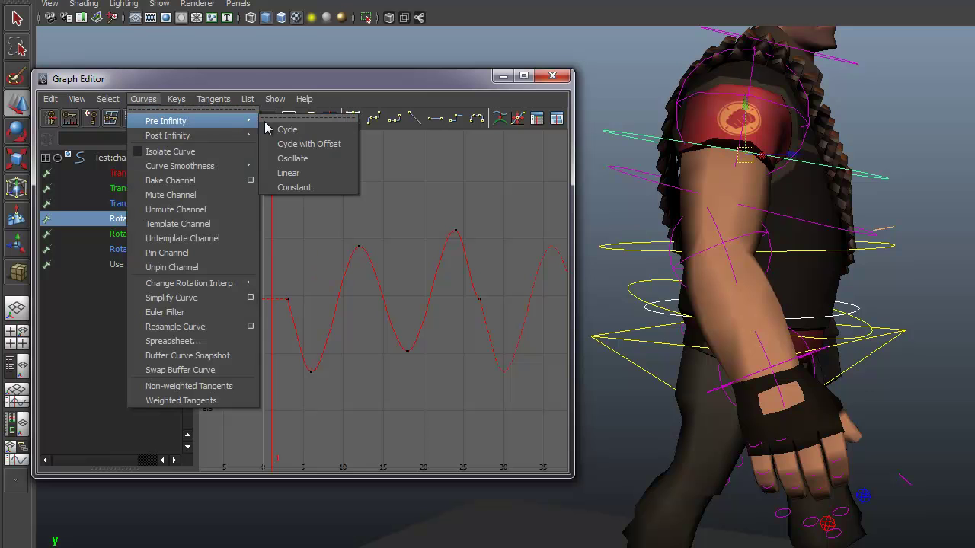
click(298, 144)
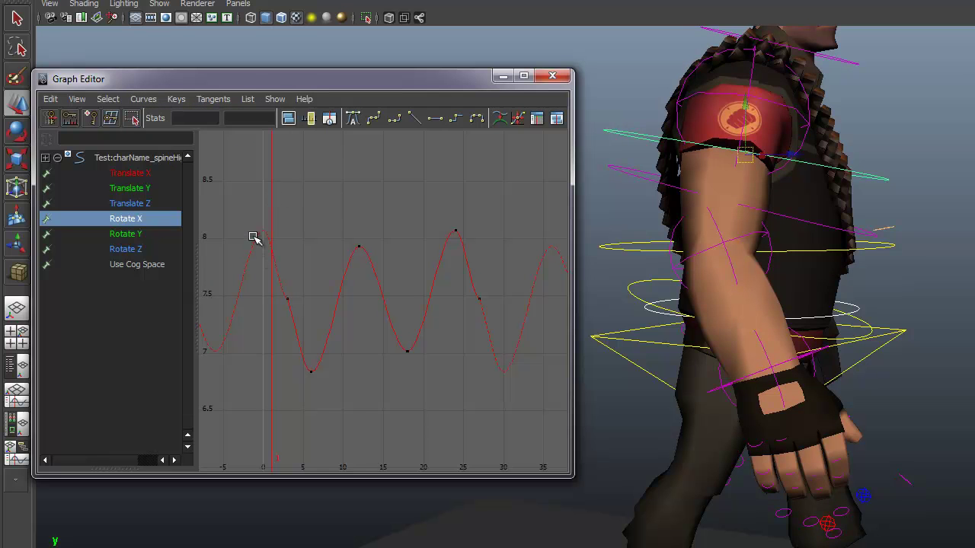
Step: Try Cycle and Cycle with Offset as the Rotate X pre infinity with a key at frame 1
click(141, 100)
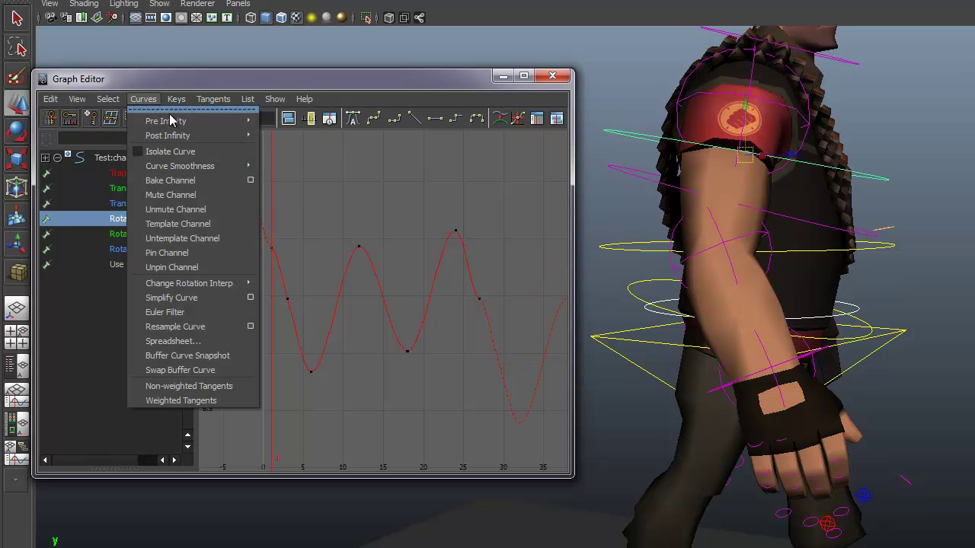
mouse_move(246, 120)
click(288, 135)
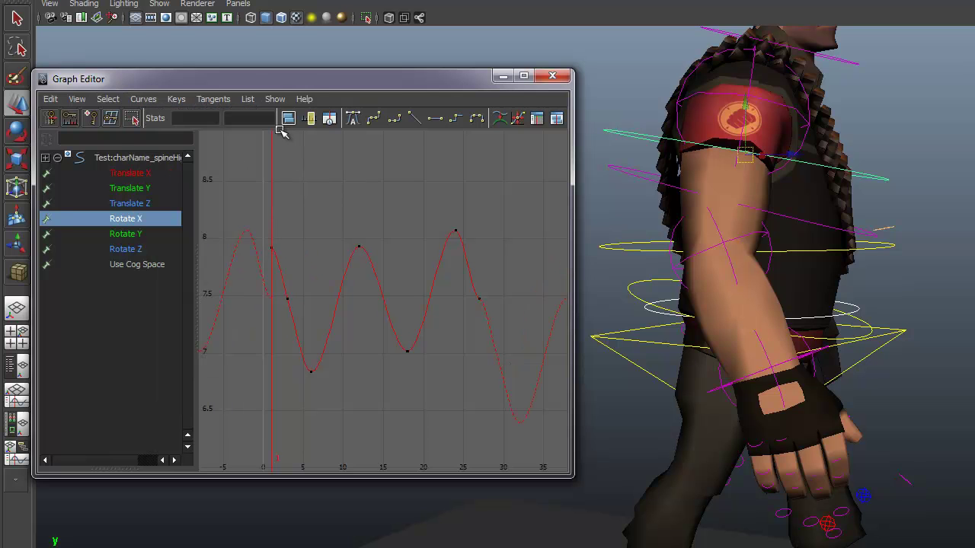
click(143, 100)
mouse_move(244, 125)
click(284, 144)
Step: Try spline tangents on the upper spine control's Rotate X key at frame 1 and delete that key
click(272, 245)
click(375, 120)
scroll(368, 172, down, 2)
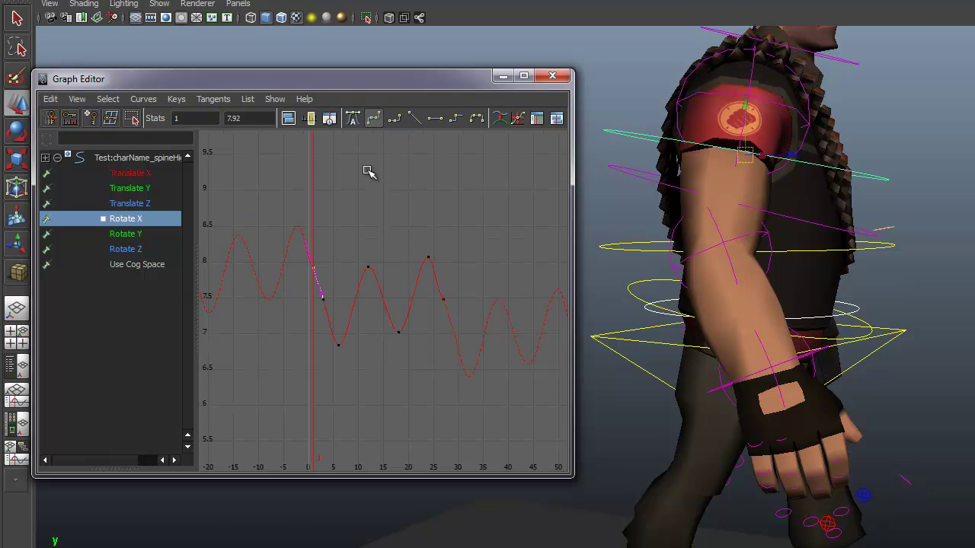
scroll(356, 165, up, 2)
drag(259, 213, 287, 262)
key(Delete)
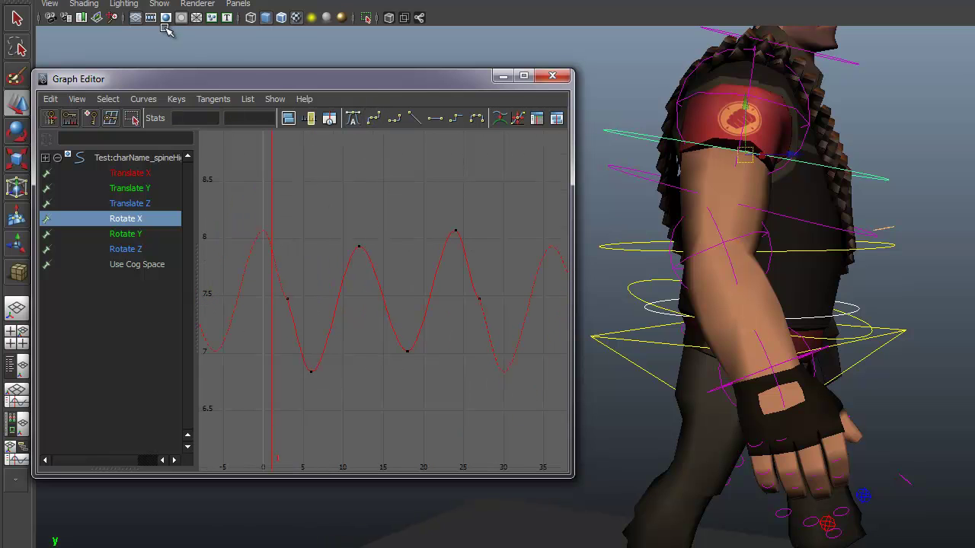
Step: Set the upper spine control's Rotate X pre infinity to Cycle and key the control at frame 1
drag(212, 230, 297, 327)
click(143, 99)
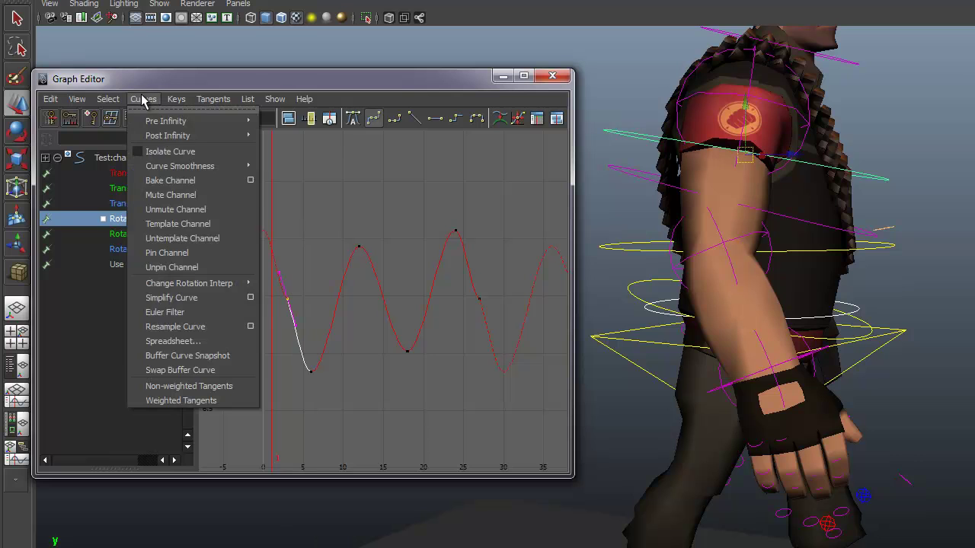
mouse_move(218, 121)
click(326, 129)
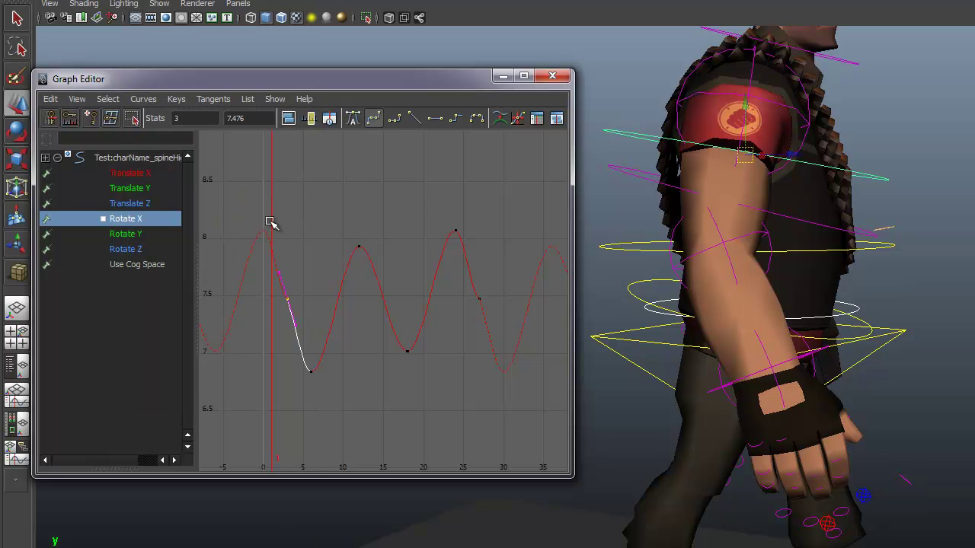
key(s)
Step: Select the upper spine control's Rotate X key at frame 1 and try Cycle as the curve's infinity mode
click(299, 235)
drag(279, 218, 248, 274)
mouse_move(255, 263)
alt+middle_down()
mouse_move(312, 257)
mouse_move(323, 289)
alt+middle_up()
drag(332, 287, 360, 304)
click(339, 248)
click(334, 240)
drag(315, 201, 352, 253)
click(143, 99)
mouse_move(175, 135)
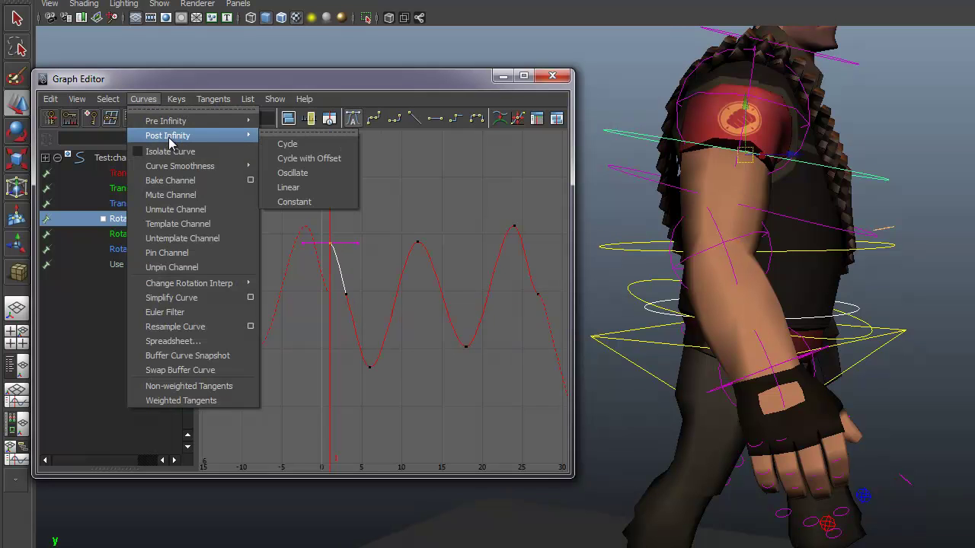
click(288, 144)
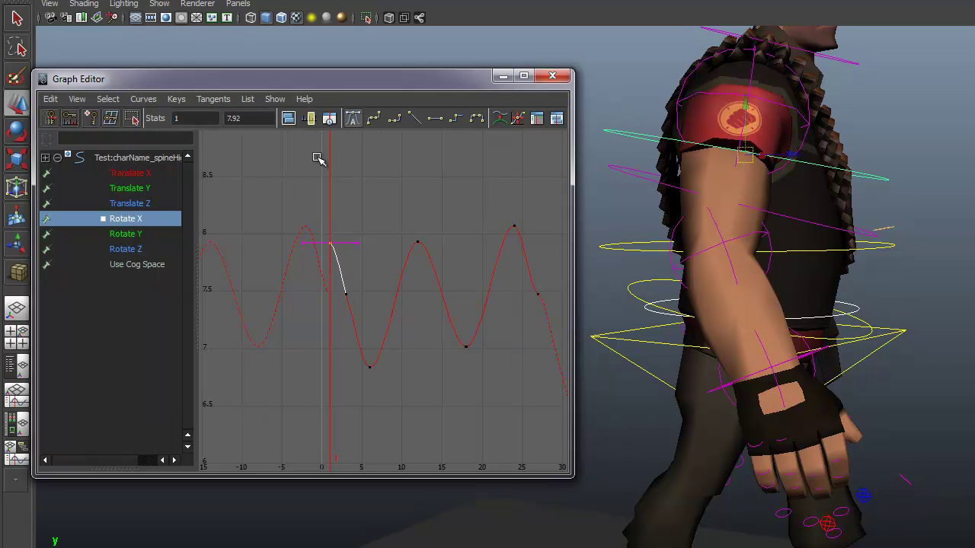
Step: Set the upper spine control's Rotate X pre infinity to Cycle with Offset
click(143, 99)
mouse_move(163, 120)
click(326, 144)
alt+middle_drag(424, 230, 382, 233)
click(364, 211)
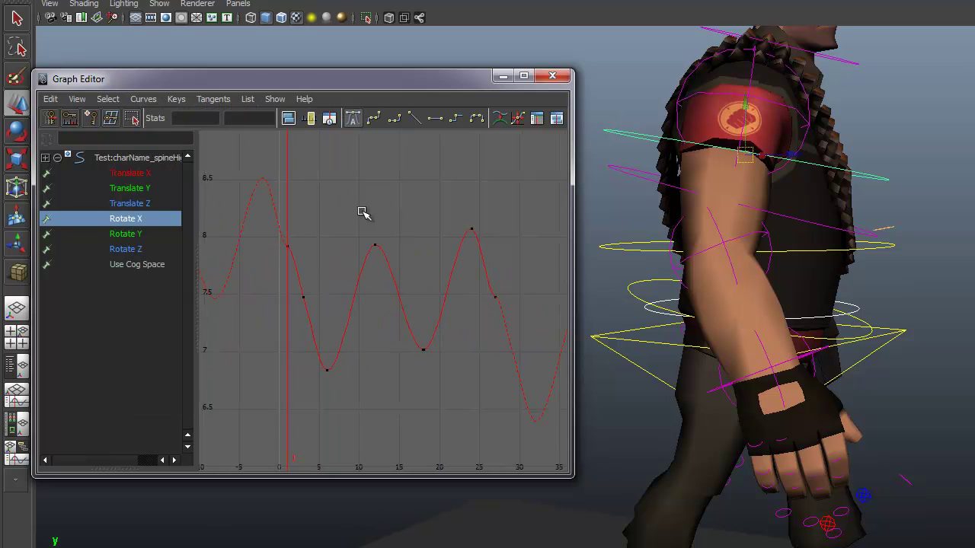
Step: Apply spline tangents to the first and last Rotate X keys of the upper spine control, at frames 1 and 27
drag(275, 229, 296, 256)
click(373, 119)
alt+middle_drag(437, 240, 409, 239)
drag(458, 286, 477, 306)
click(373, 118)
click(278, 298)
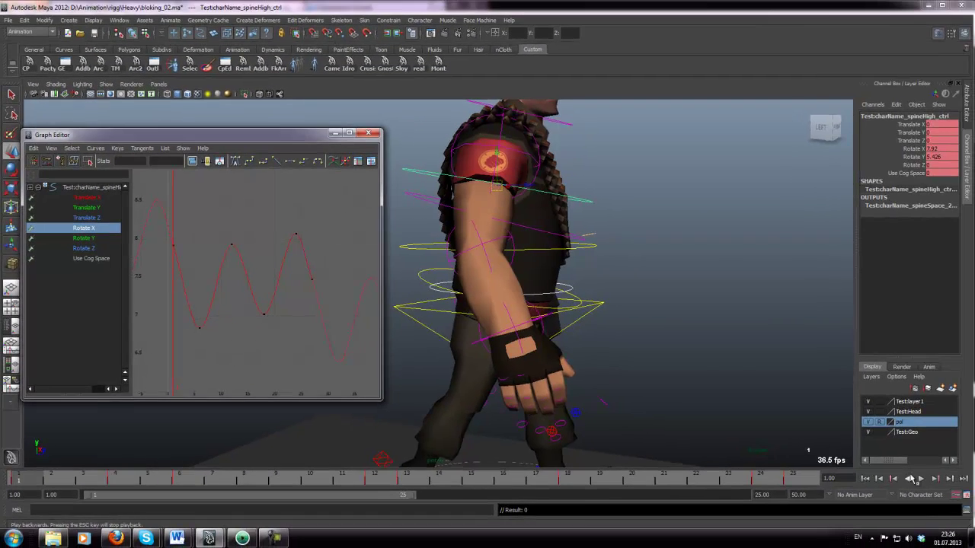
Step: Play back the walk cycle and examine the torso motion from the side and from the front
click(920, 479)
key(space)
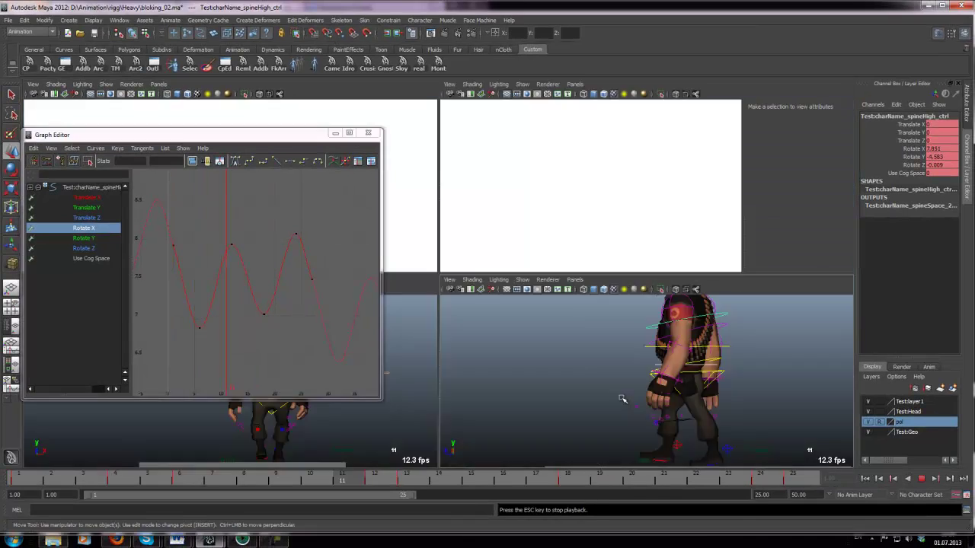
key(Escape)
key(space)
key(alt+v)
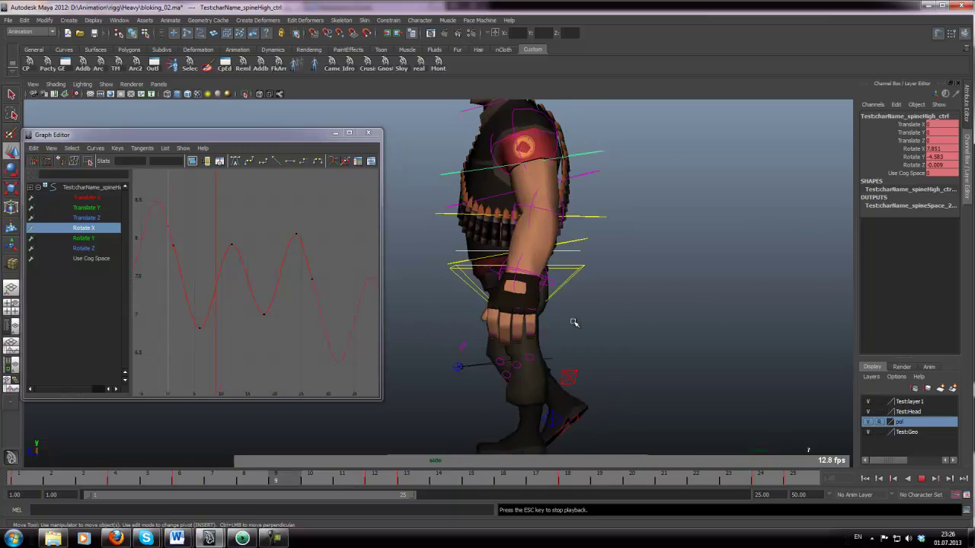
key(space)
key(space)
alt+drag(615, 216, 695, 249)
alt+drag(514, 226, 551, 252)
Step: Save the scene and select the middle spine control at frame 1
key(ctrl+s)
key(q)
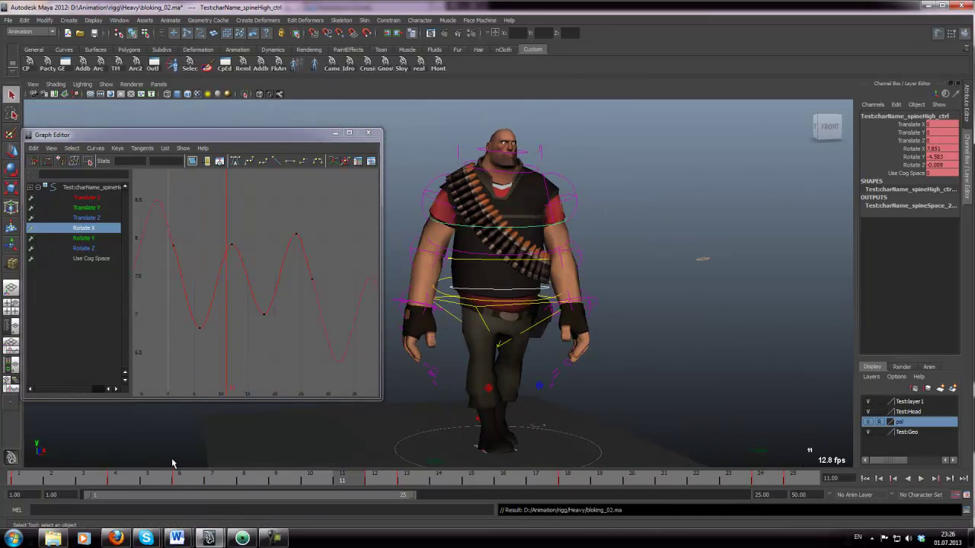
click(19, 480)
alt+drag(608, 415, 585, 415)
key(w)
key(e)
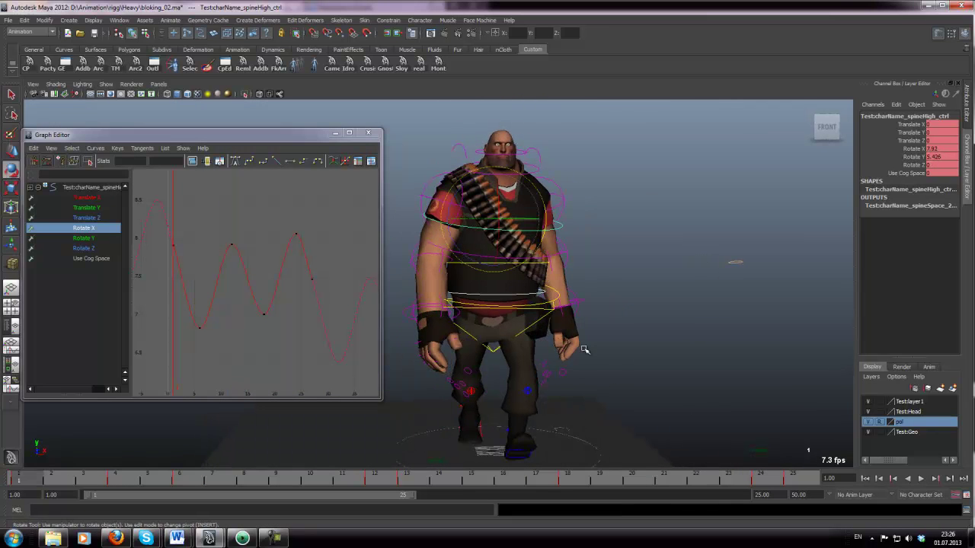
alt+right_drag(583, 348, 606, 342)
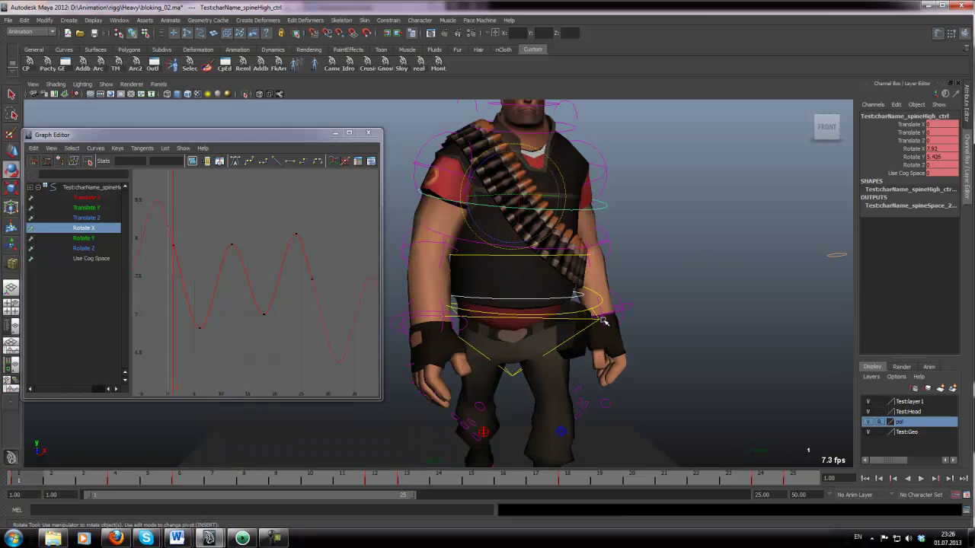
key(w)
click(497, 258)
key(ctrl+s)
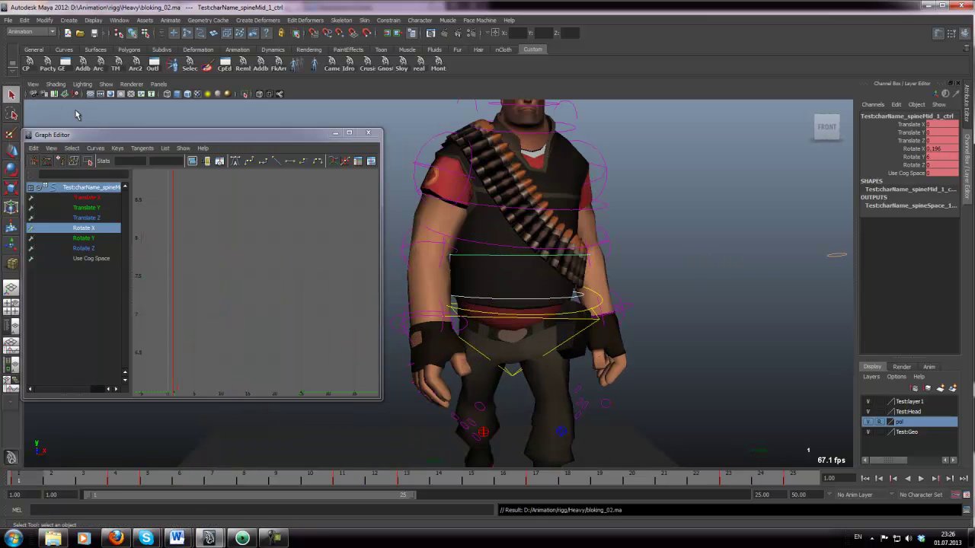
Step: Save the scene under the new name bloking_03.ma in the Heavy folder as Maya ASCII
click(9, 20)
click(89, 65)
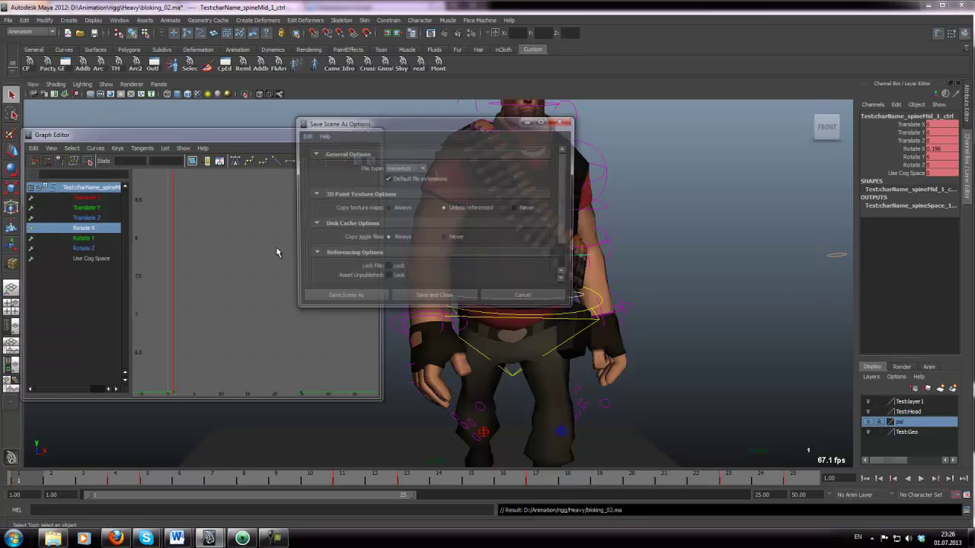
click(313, 305)
click(384, 132)
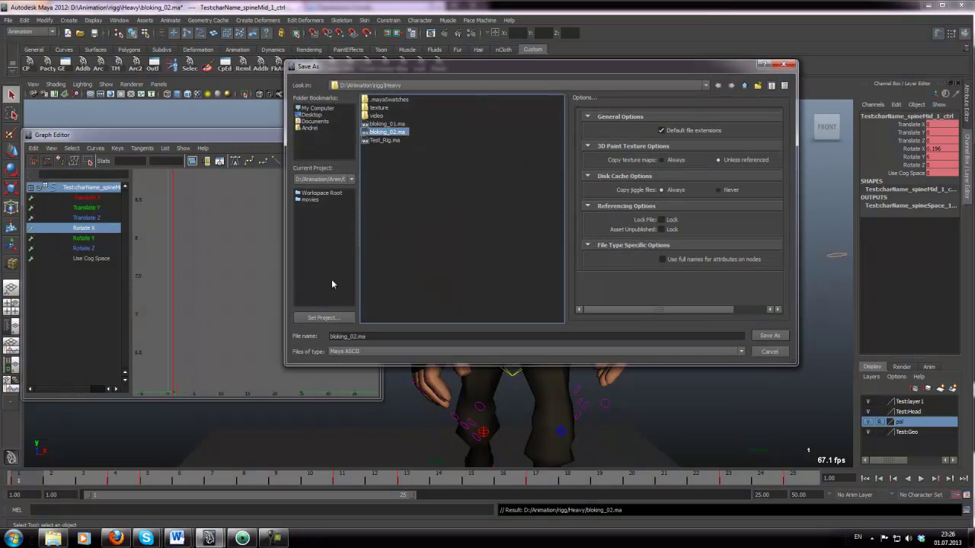
click(356, 337)
key(Delete)
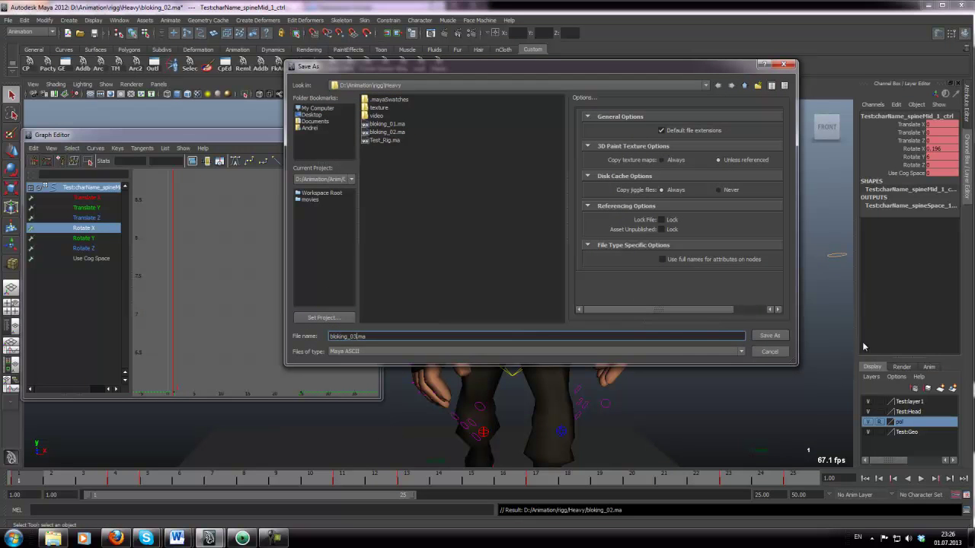
click(773, 335)
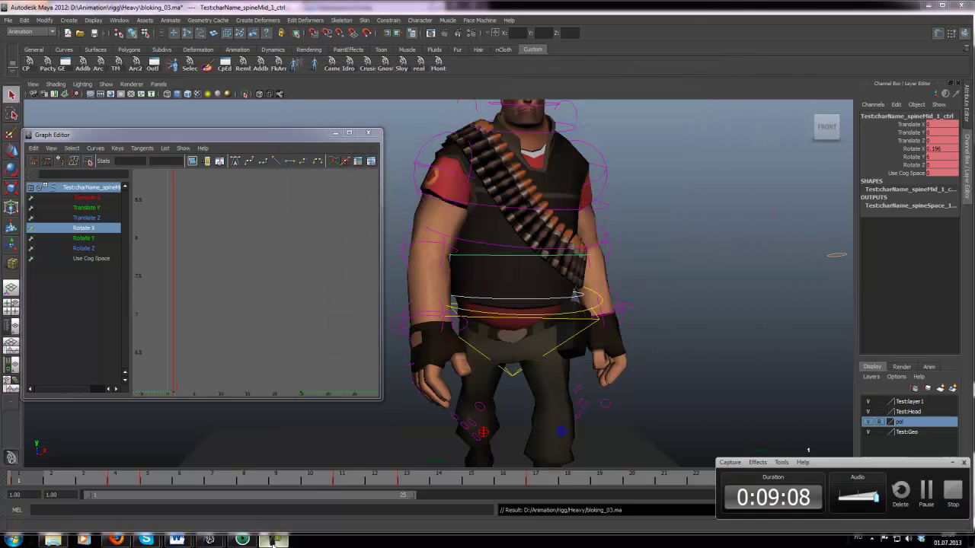
Step: Select the middle spine control's Rotate Y channel and play back the walk cycle from the front
key(w)
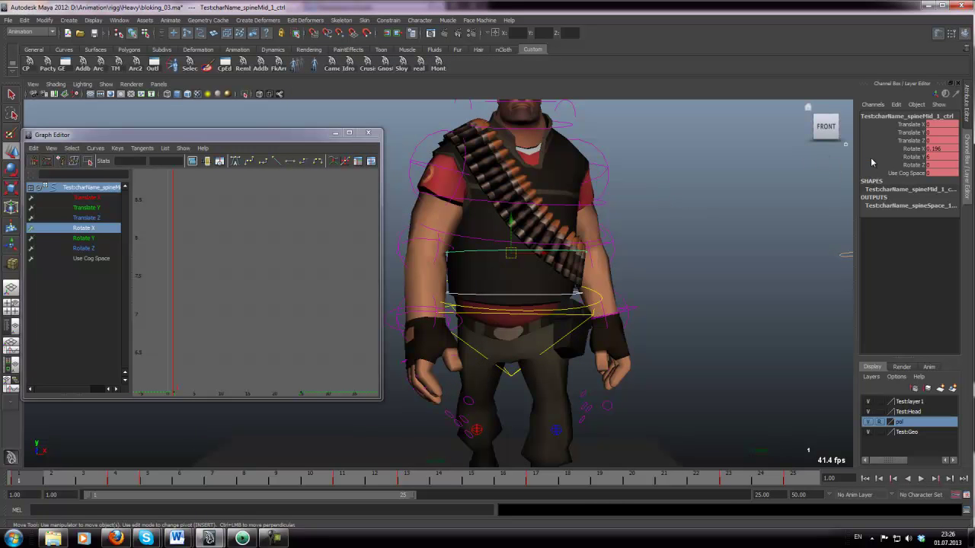
click(875, 157)
key(e)
key(alt+v)
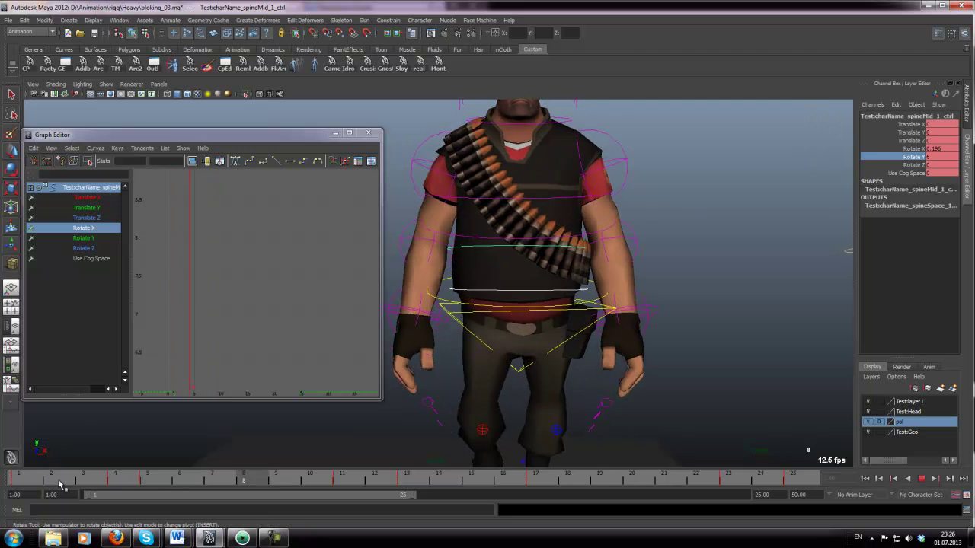
Step: Move to frame 5 and display the middle spine control's Rotate Z curve in the Graph Editor
drag(140, 480, 151, 480)
alt+drag(547, 222, 547, 222)
drag(478, 279, 479, 279)
key(ctrl+z)
click(93, 251)
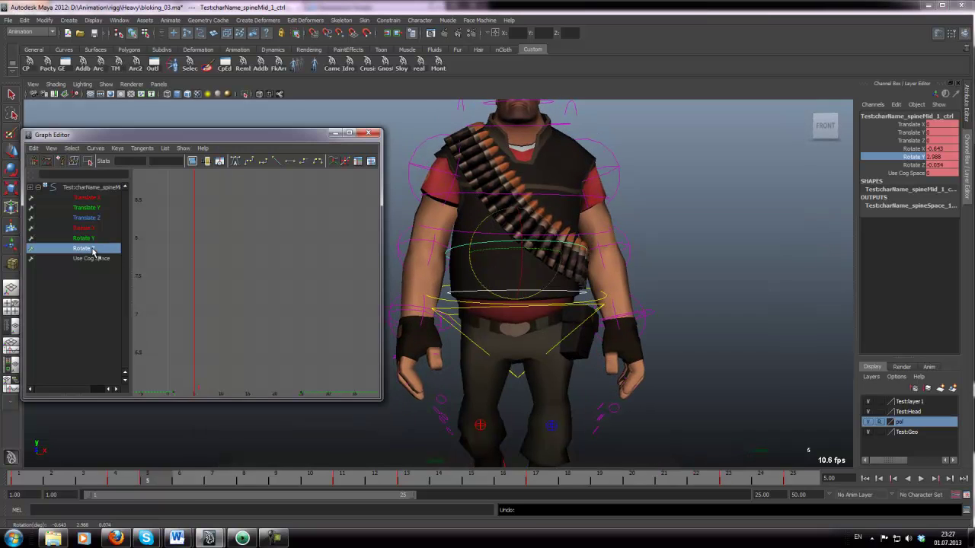
Step: Switch to Kinovea and examine the shoulder and hip tilt in the angry walk reference back to frame 146
click(242, 538)
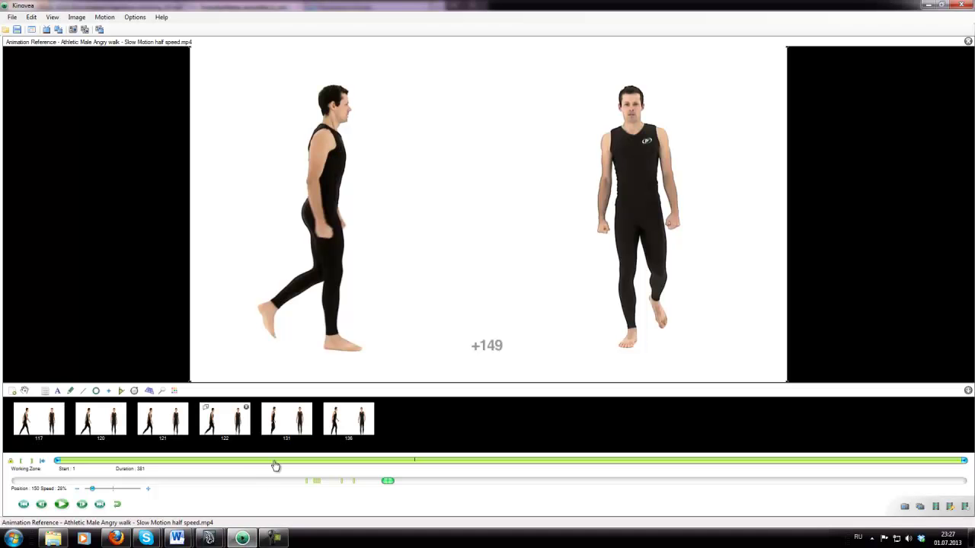
key(Left)
key(Left)
key(Left)
key(Left)
key(Left)
key(Left)
key(Left)
key(Left)
key(Left)
key(Left)
key(Left)
scroll(283, 464, down, 7)
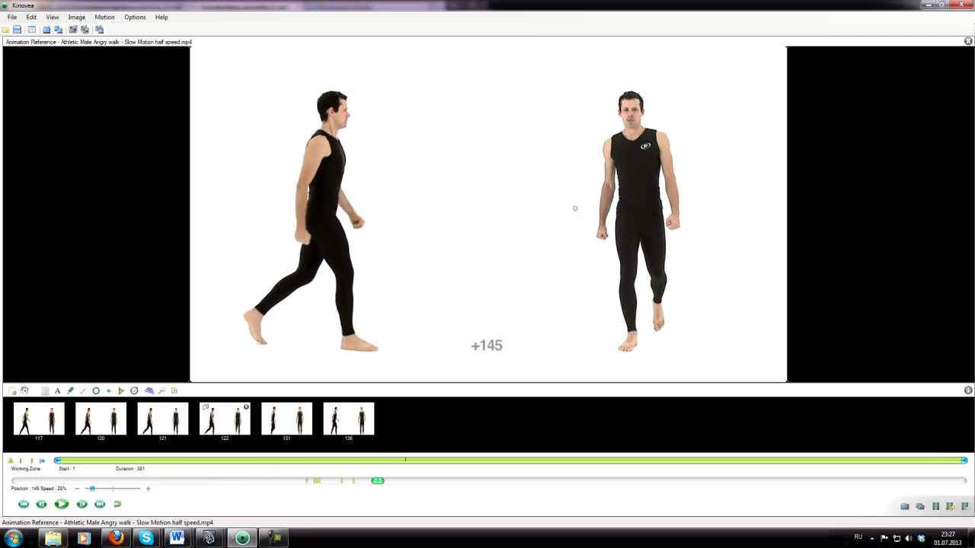
Step: Draw pencil lines along the front figure's shoulders and hips at frames 146 and 167 of the reference
drag(619, 210, 668, 223)
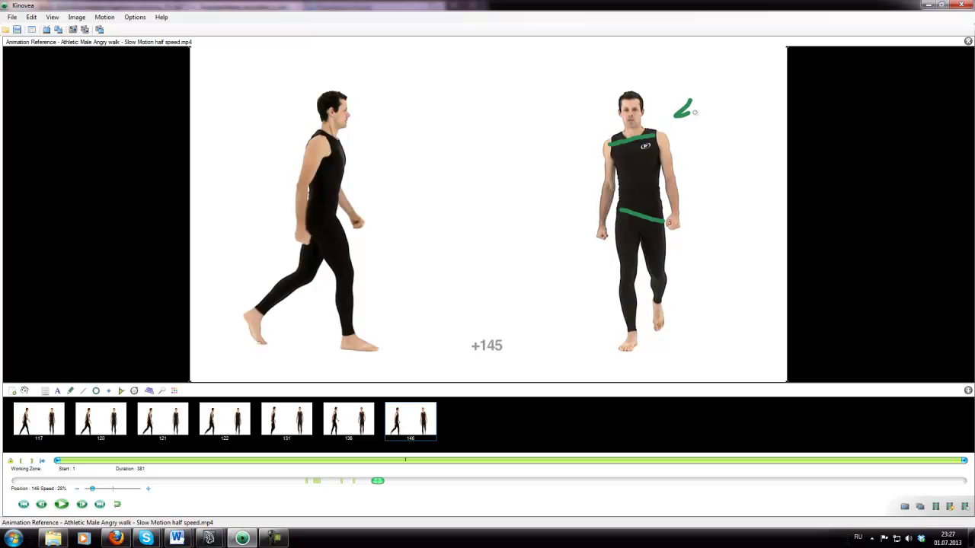
drag(571, 248, 619, 210)
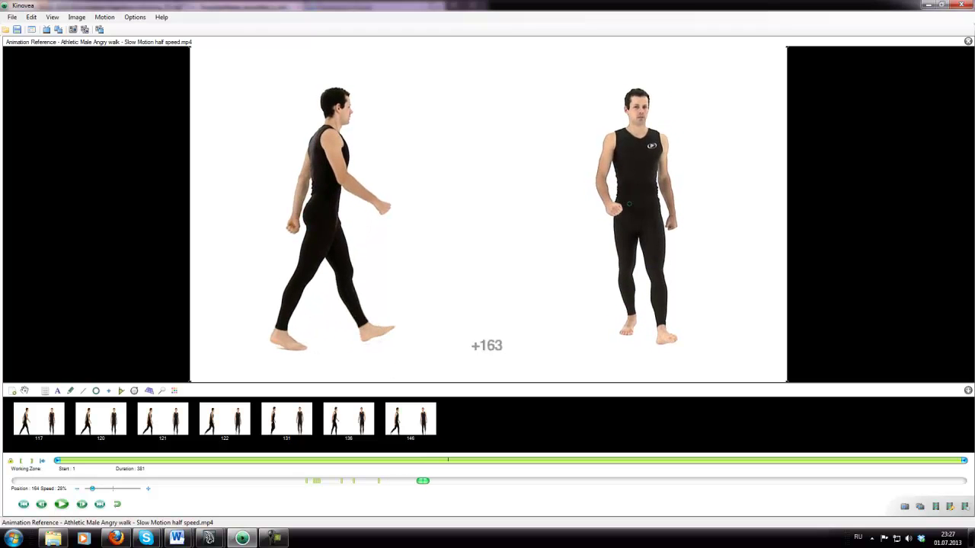
click(628, 131)
drag(620, 143, 669, 146)
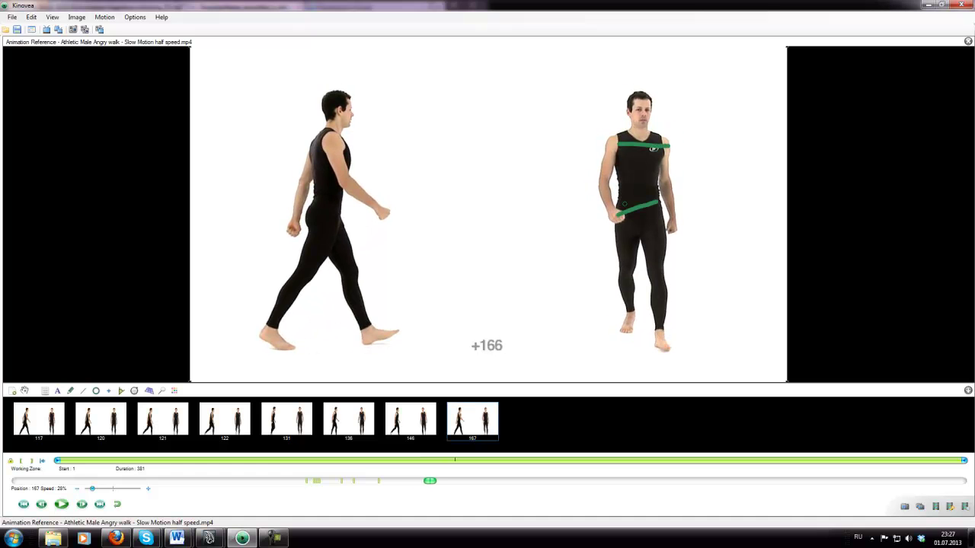
Step: Switch to Maya, move to frame 5 and save the scene
mouse_move(208, 538)
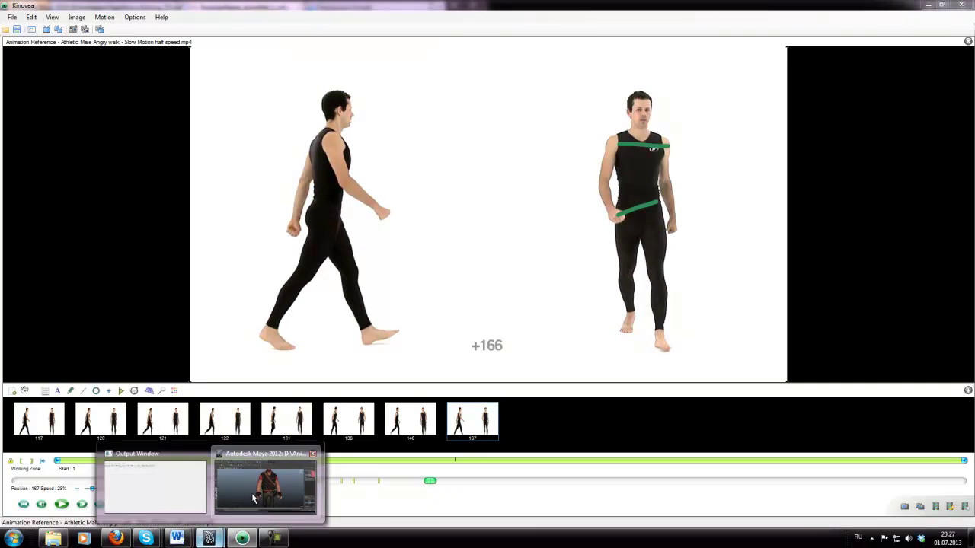
click(266, 473)
drag(125, 486, 146, 491)
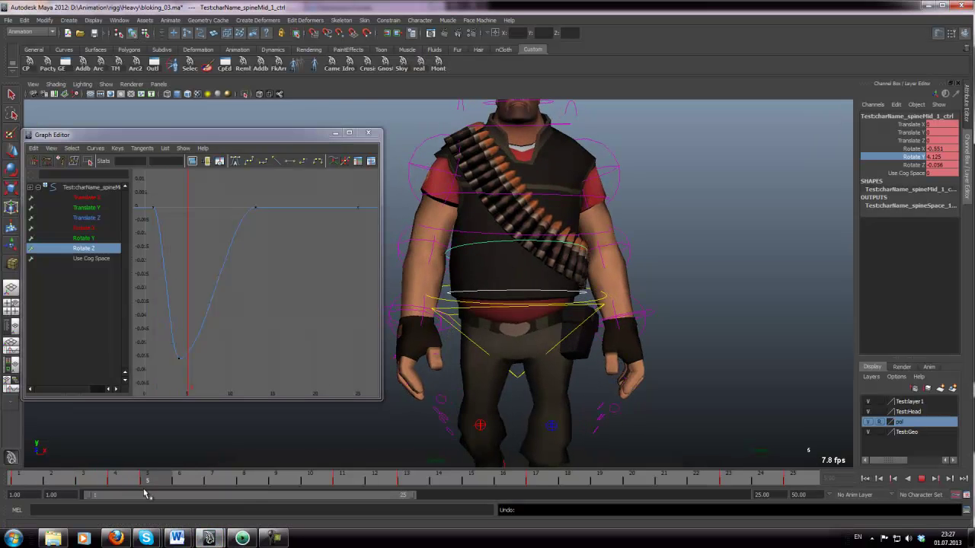
key(q)
key(w)
key(ctrl+s)
click(906, 164)
key(e)
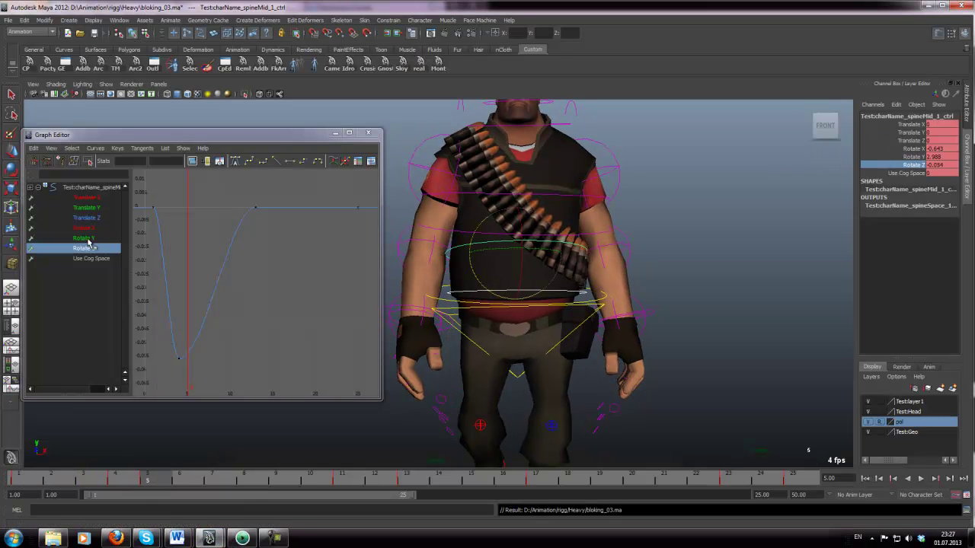
drag(171, 321, 191, 390)
key(w)
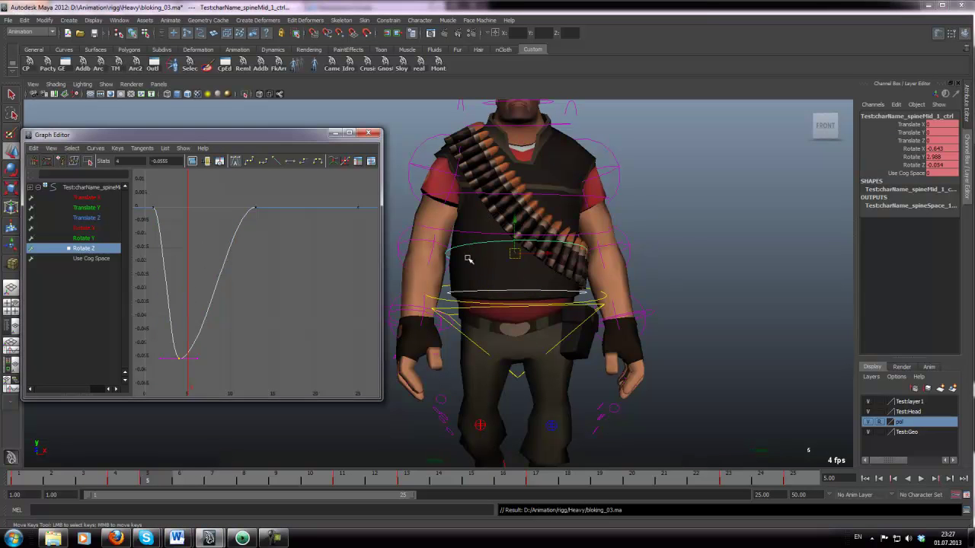
click(911, 165)
click(727, 269)
Step: Select the lower spine control and display its Rotate Z curve in the Graph Editor
scroll(594, 286, up, 2)
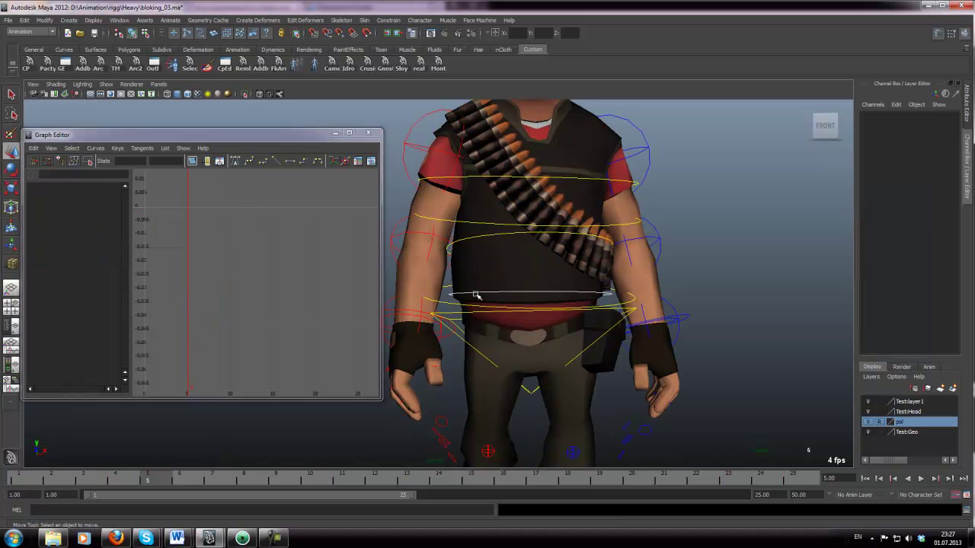
click(482, 296)
key(e)
click(895, 165)
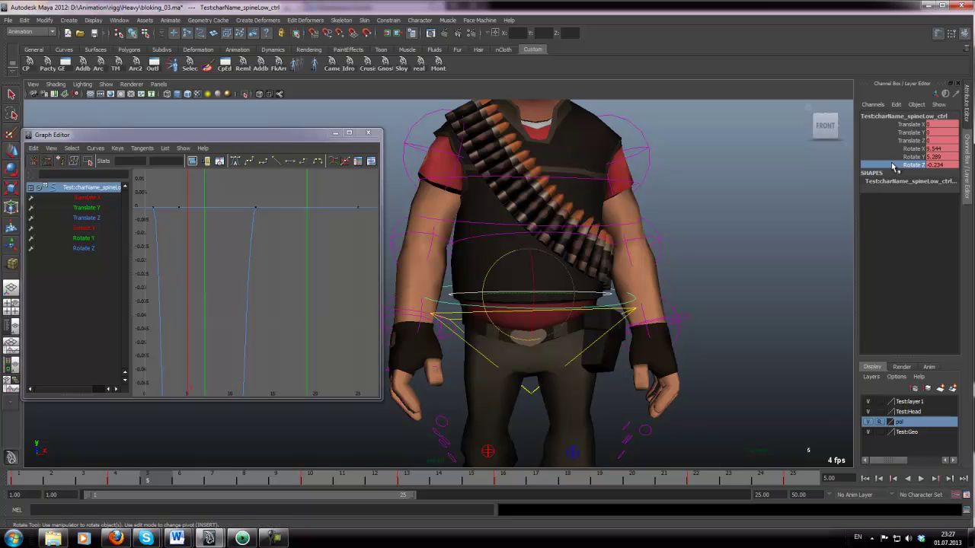
click(82, 250)
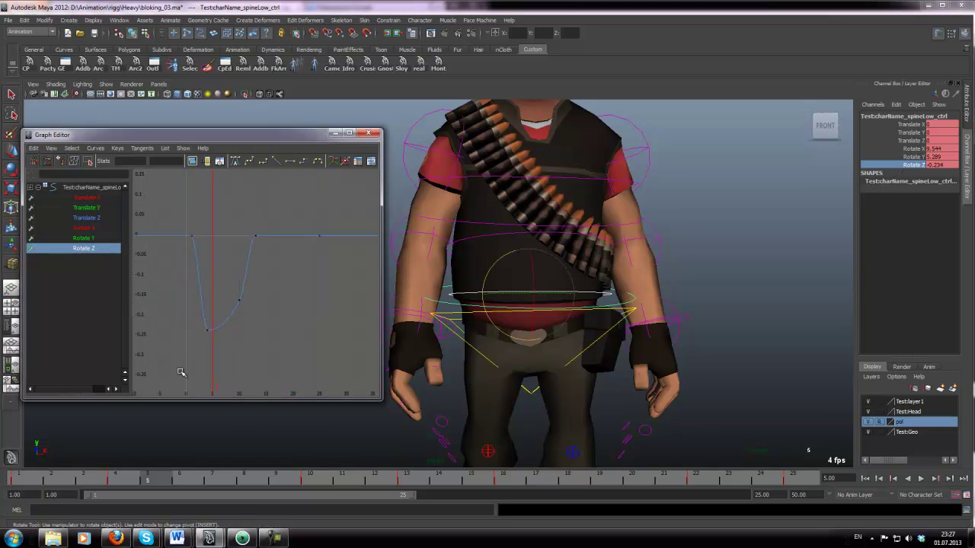
alt+drag(493, 307, 504, 307)
drag(492, 270, 483, 274)
key(ctrl+z)
Step: Go to frame 4 and select the key at that frame on the lower spine control's Rotate Z curve
click(123, 479)
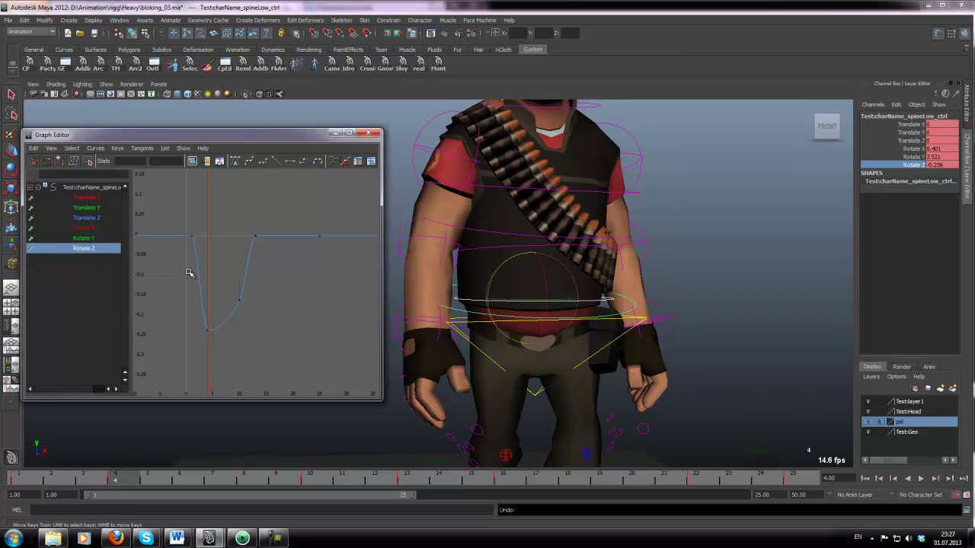
drag(188, 272, 295, 375)
key(w)
click(295, 374)
drag(213, 359, 214, 360)
key(f)
scroll(216, 359, down, 2)
Step: Switch to Kinovea and examine the torso tilt in the walk reference between frames 146 and 180
click(265, 541)
click(255, 541)
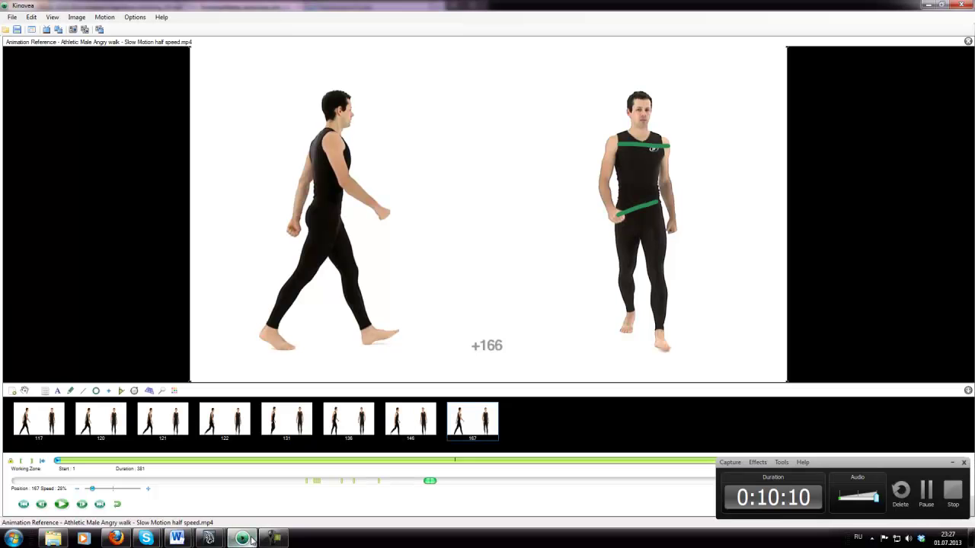
click(387, 483)
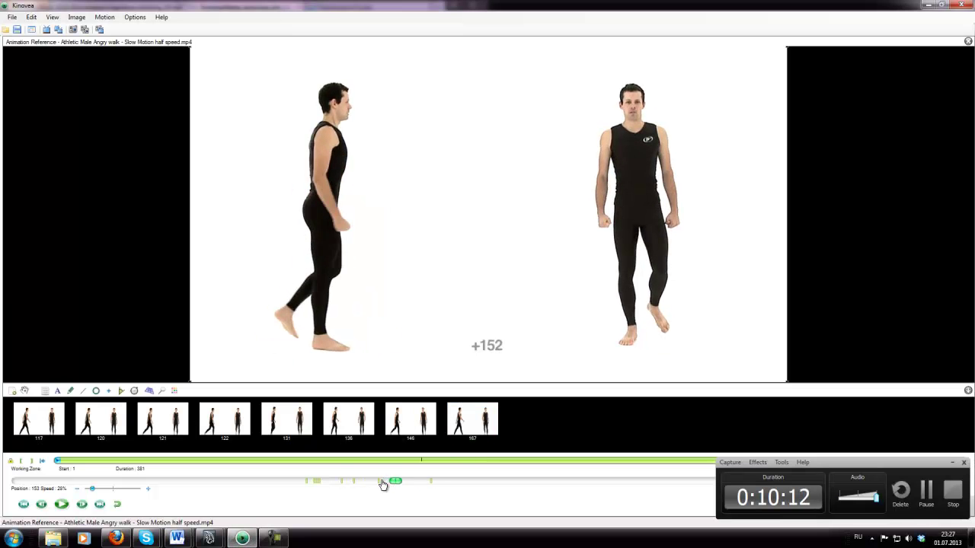
key(Left)
key(Left)
key(Left)
key(Left)
key(Left)
key(Left)
key(Left)
key(Left)
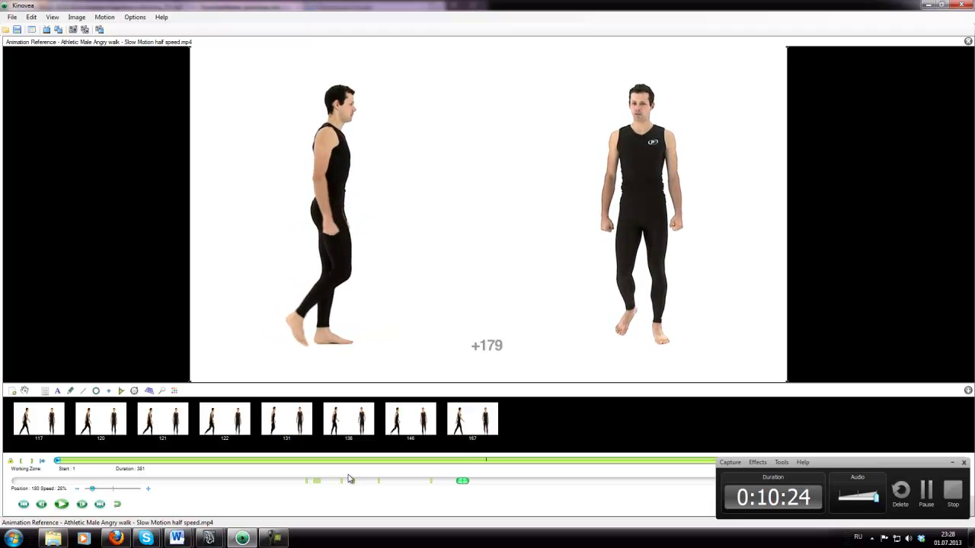
Step: Switch to Maya, rotate the lower spine control to Rotate Z 0.757 at frame 4 and set a key
mouse_move(217, 538)
click(263, 480)
drag(44, 480, 148, 472)
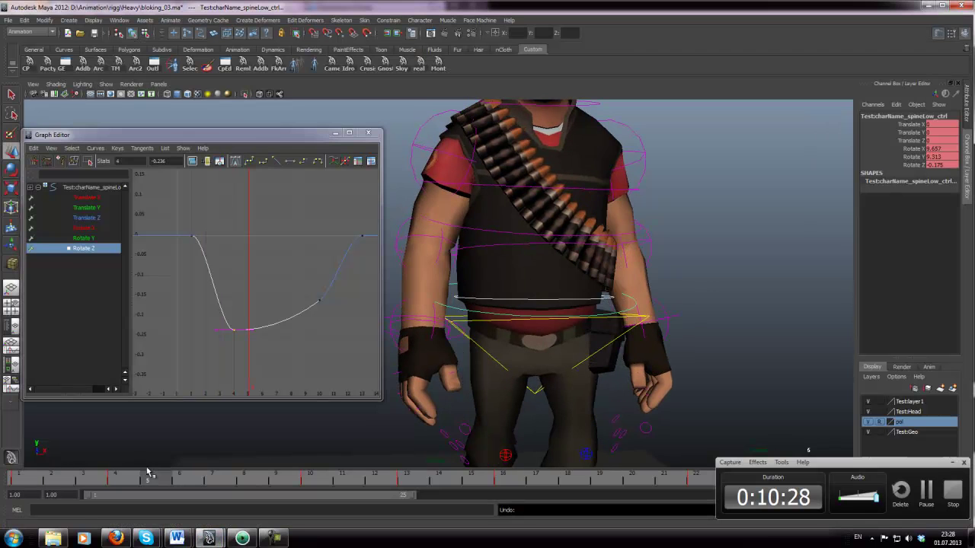
click(125, 478)
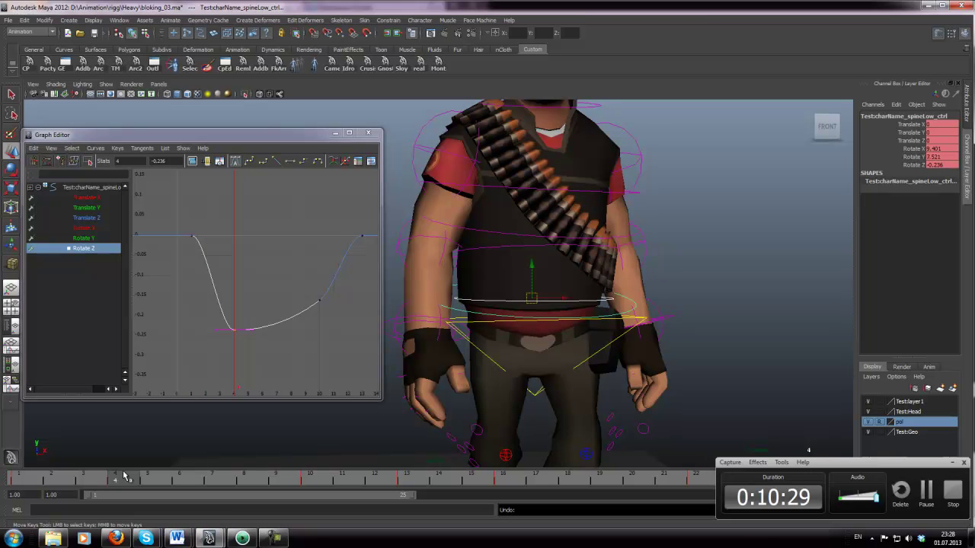
click(907, 157)
key(space)
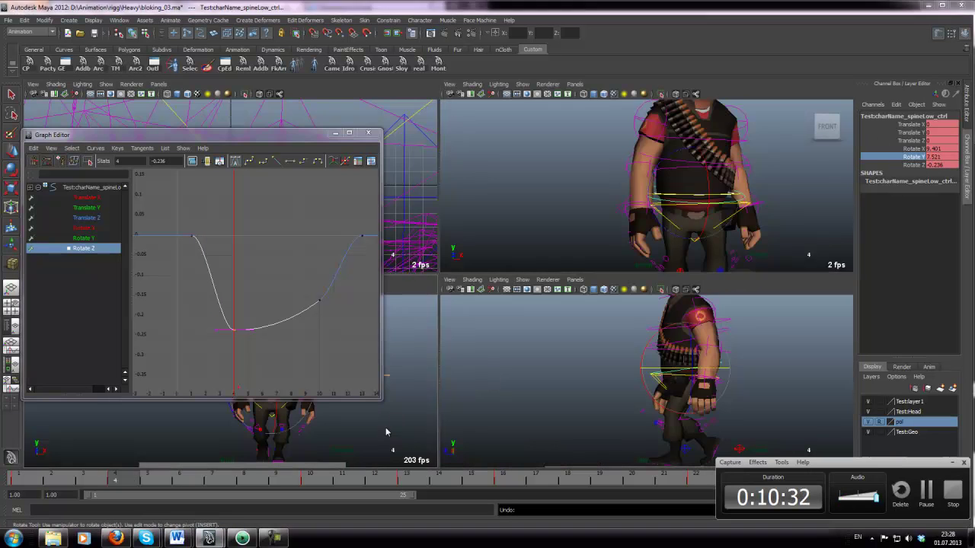
key(space)
drag(511, 259, 509, 259)
key(s)
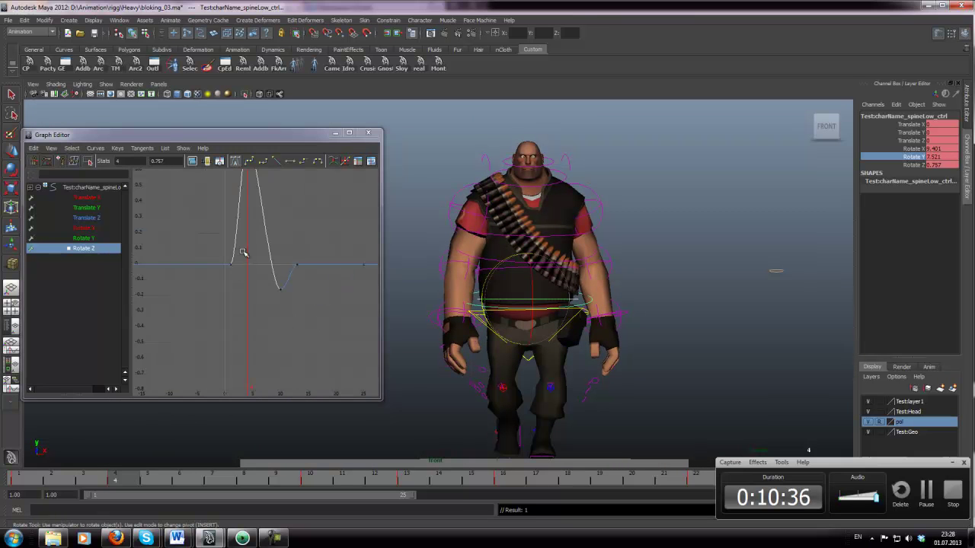
Step: Switch to Kinovea and mark the front figure's shoulder line at frame 175 of the reference
click(244, 539)
key(Left)
key(Left)
key(Left)
key(Left)
key(Left)
key(Left)
key(Left)
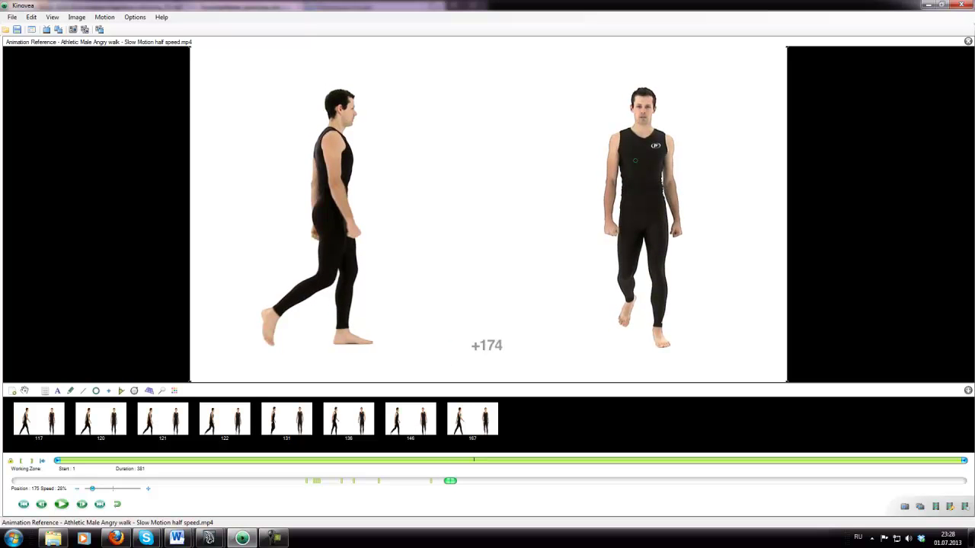
key(Left)
key(Left)
key(Right)
key(Right)
drag(663, 132, 628, 131)
Step: Mark the front figure's shoulder line at frame 181 of the reference
key(Right)
key(Right)
key(Right)
key(Right)
key(Right)
key(Right)
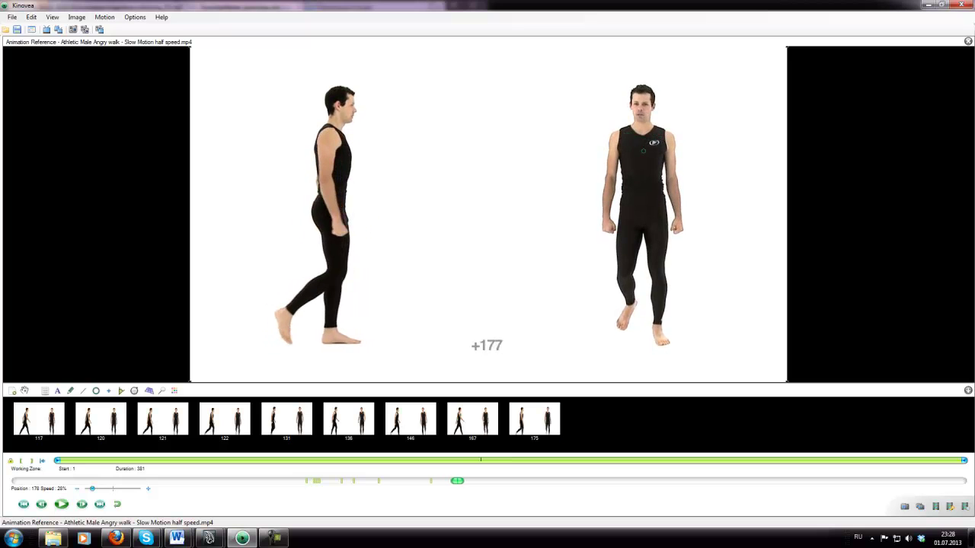
key(Insert)
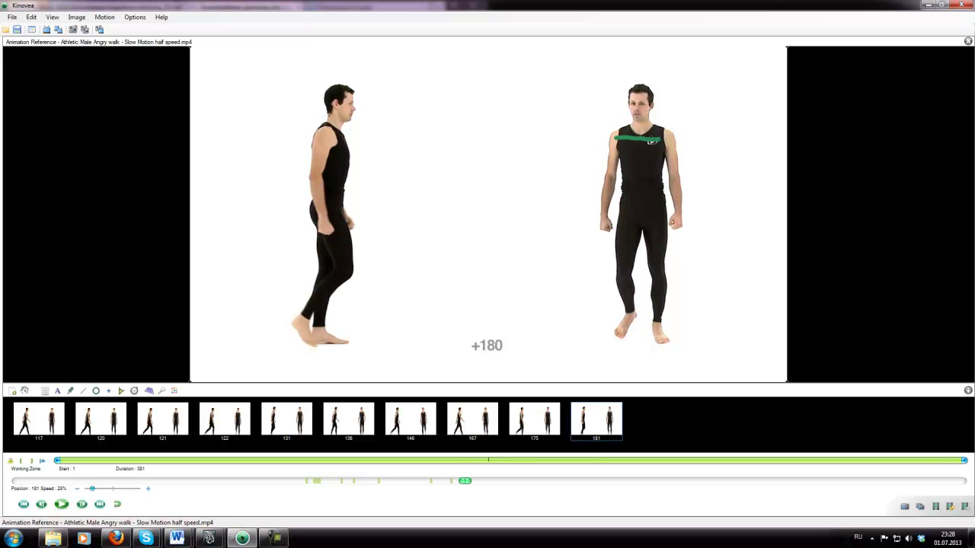
Step: Step back through the reference and examine the marked shoulder and hip tilt around frame 167
key(Left)
key(Left)
key(Left)
key(Left)
key(Left)
key(Left)
key(Left)
key(Left)
key(Left)
key(Left)
key(Left)
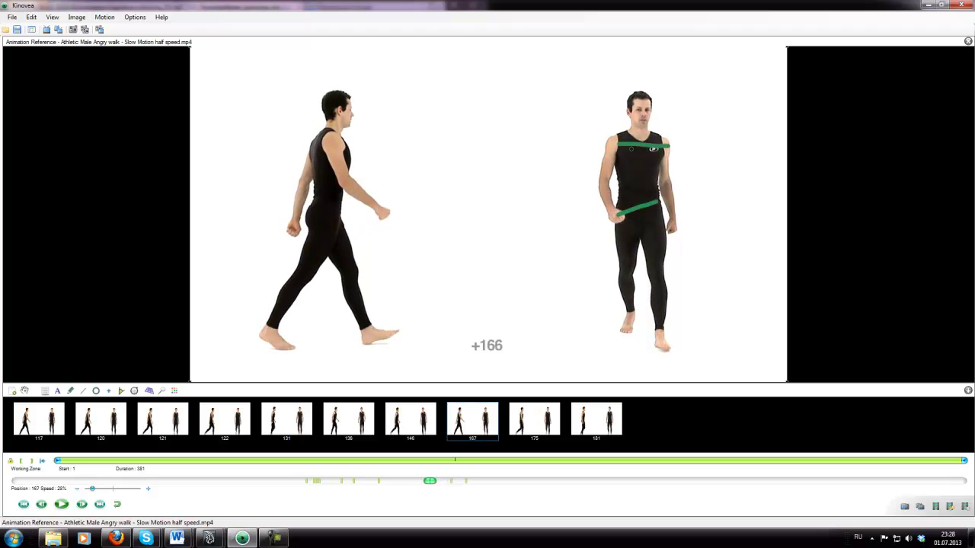
key(Left)
key(Right)
key(Left)
key(Left)
key(Right)
key(Right)
key(Right)
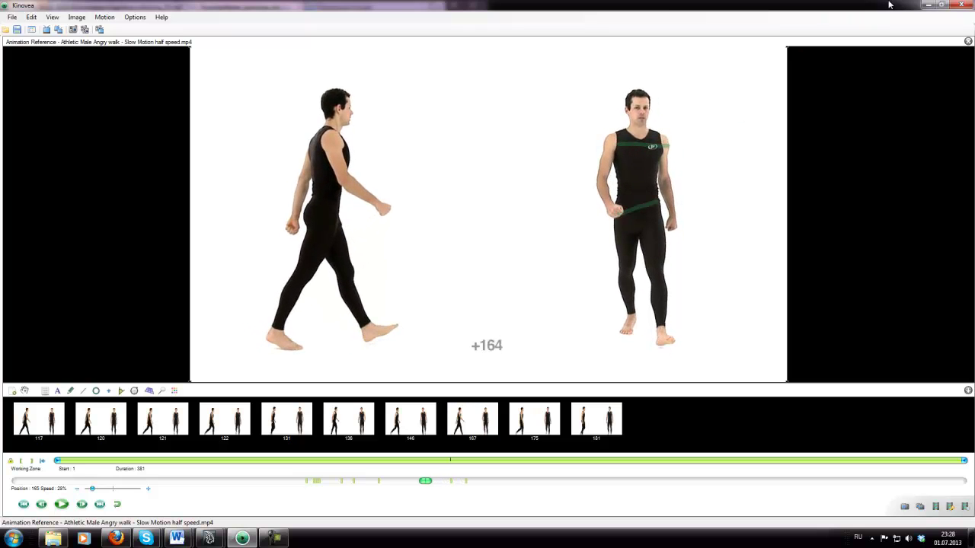
Step: Examine the figure's shoulder tilt through the following stride, up to frame 202 and back around frame 189
key(Right)
key(Right)
key(Right)
key(Right)
key(Right)
key(Right)
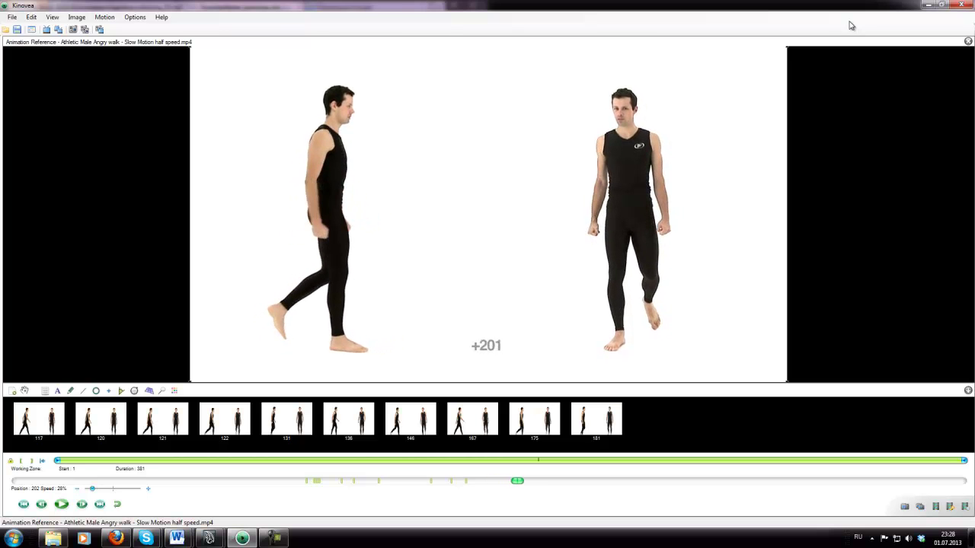
key(Left)
key(Left)
key(Left)
key(Left)
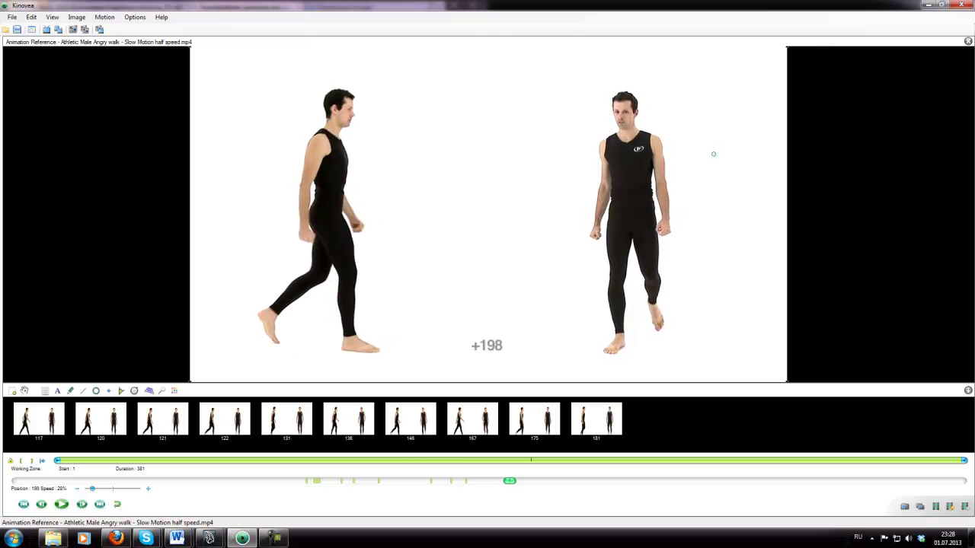
key(Left)
key(Left)
key(Left)
key(Left)
key(Left)
key(Left)
key(Left)
key(Left)
key(Left)
key(Left)
key(Left)
key(Left)
key(Left)
key(Left)
key(Left)
key(Right)
key(Right)
key(Right)
key(Right)
key(Right)
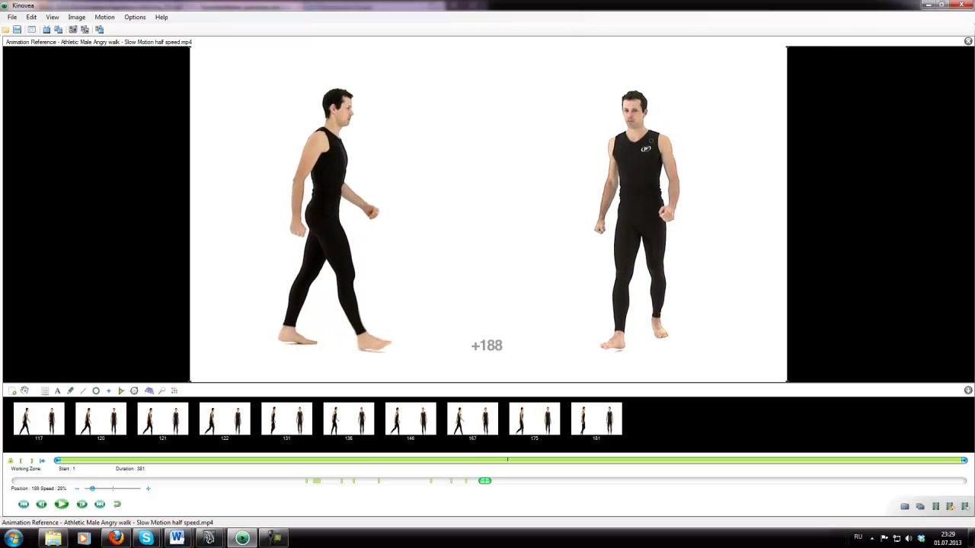
key(Right)
key(Right)
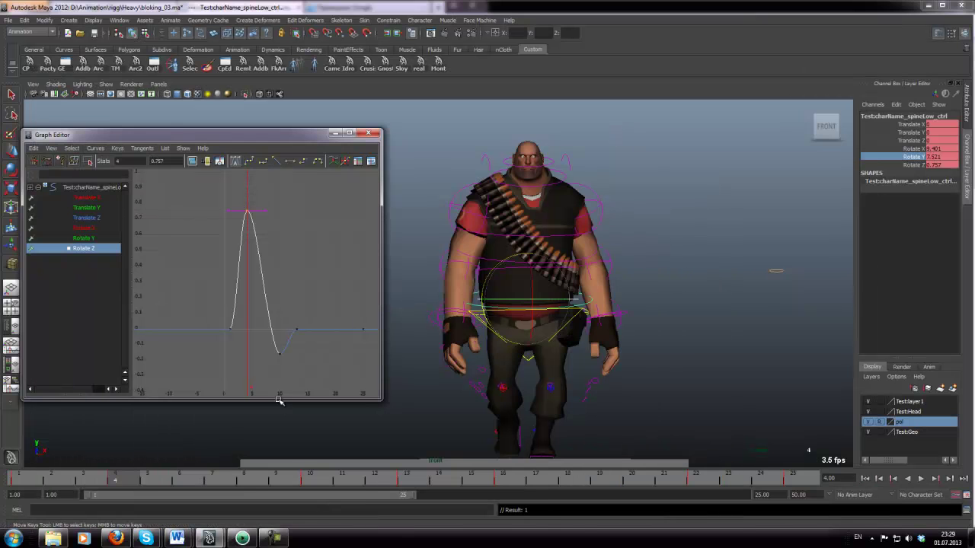
Step: Switch to Maya and lower the lower spine control's Rotate Z key at frame 4 to 0.269
drag(133, 481, 191, 457)
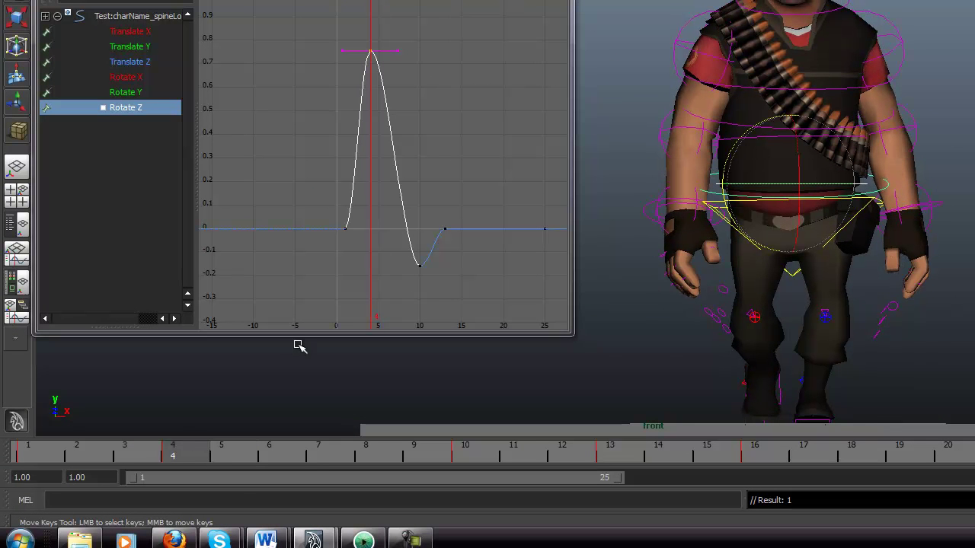
drag(174, 453, 133, 477)
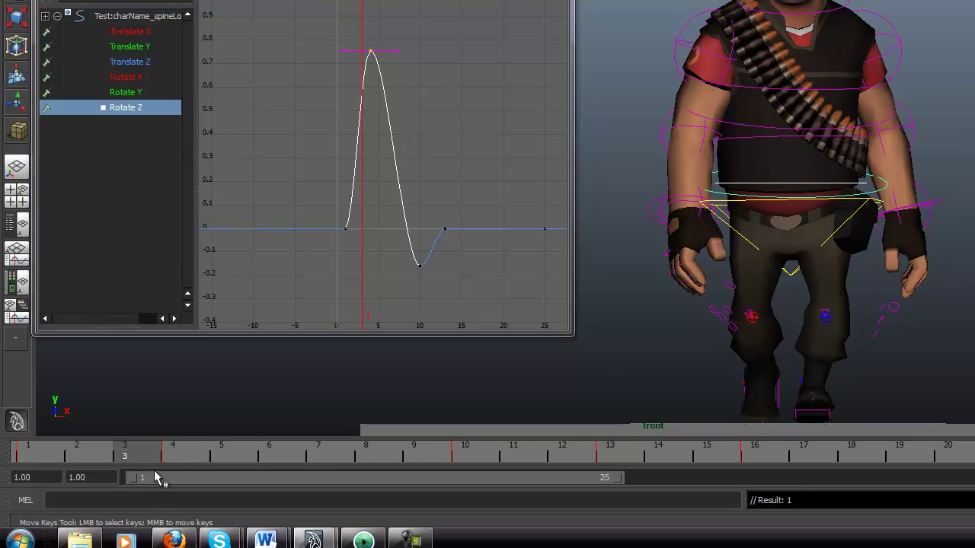
drag(55, 457, 171, 476)
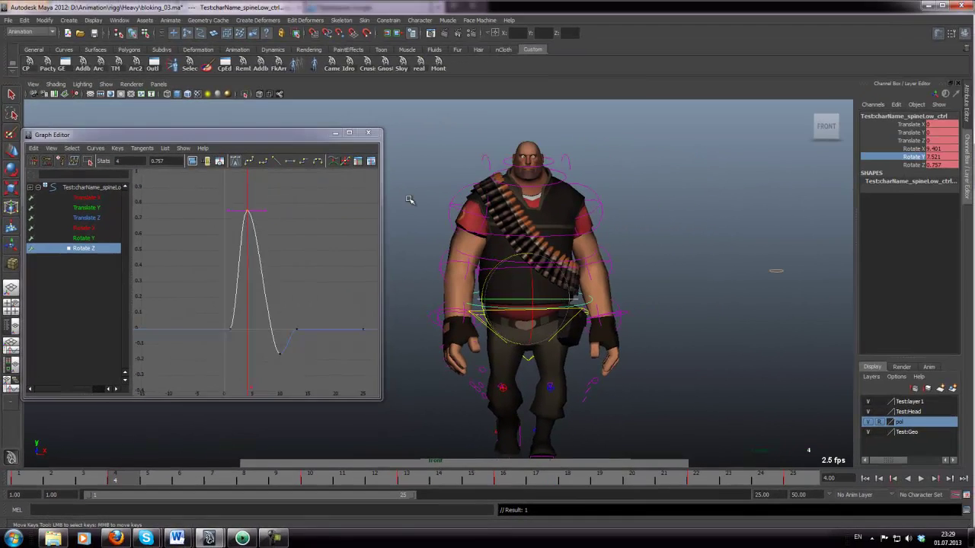
click(505, 62)
click(245, 215)
middle_drag(268, 220, 281, 261)
scroll(510, 249, up, 1)
scroll(517, 268, up, 1)
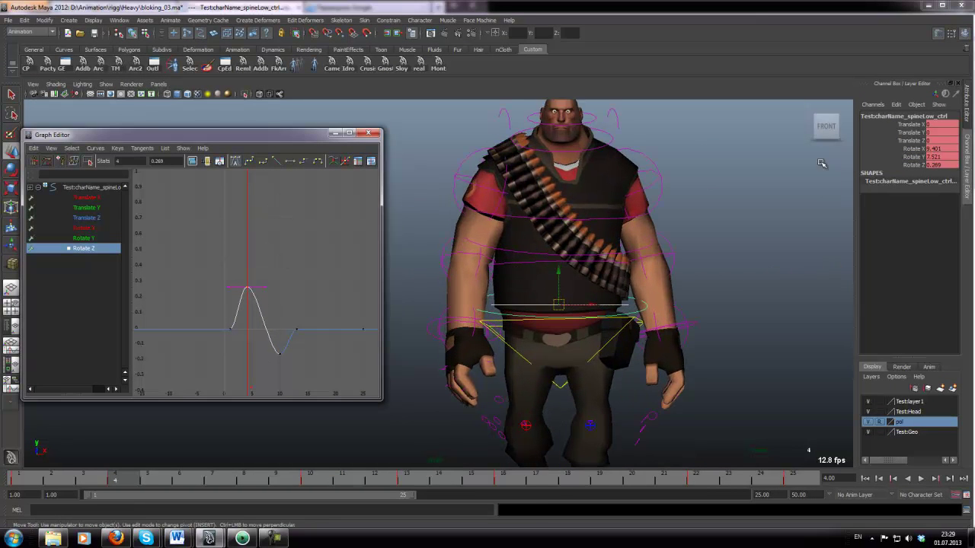
Step: Set the middle spine control's Rotate Z at frame 4 to 0.269, matching the lower spine control
key(e)
click(942, 165)
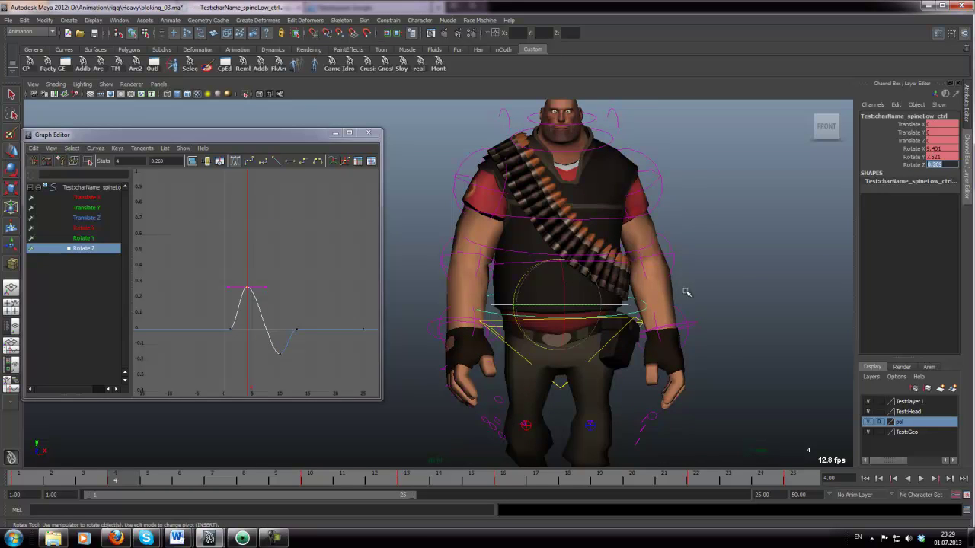
click(686, 292)
key(w)
scroll(689, 308, up, 1)
click(522, 259)
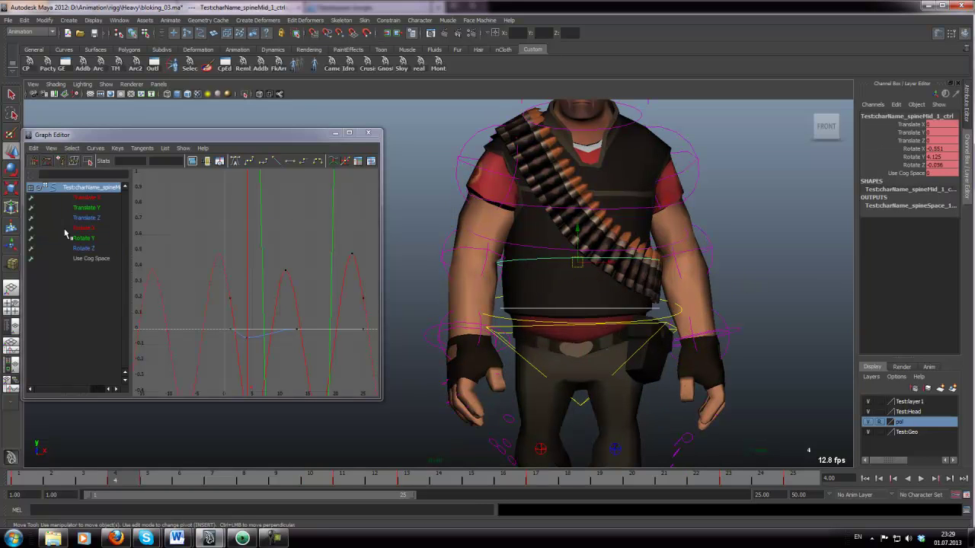
click(81, 250)
click(942, 165)
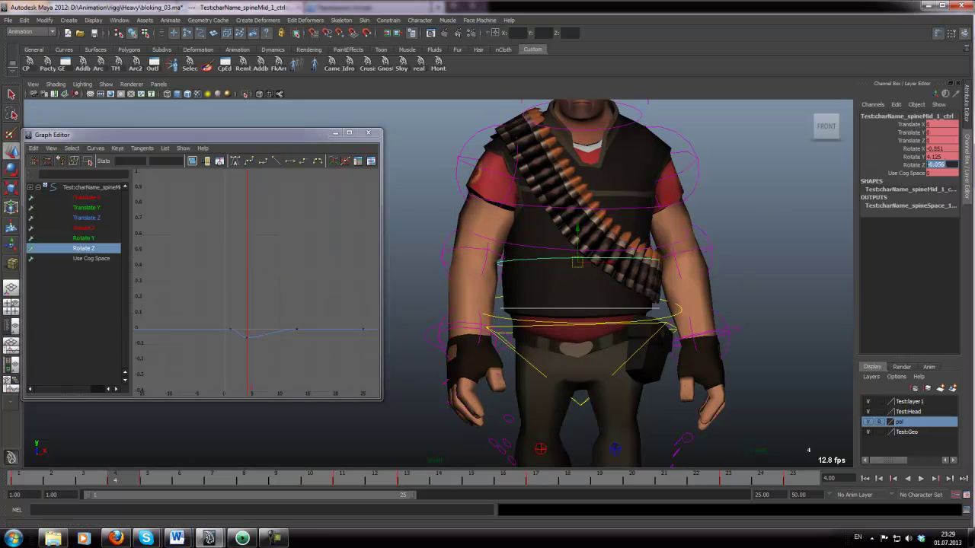
text(0.269)
key(Return)
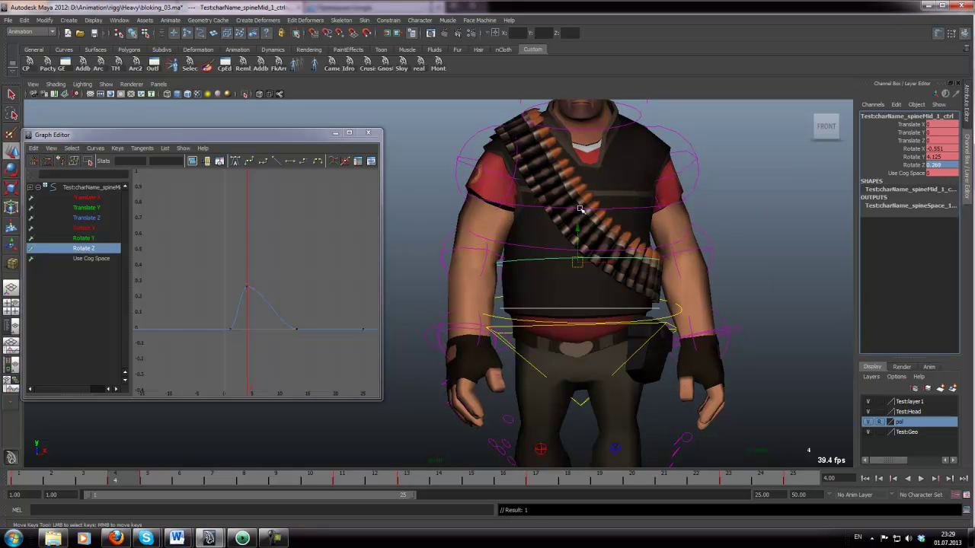
Step: Set the upper spine control's Rotate Z at frame 4 to 0.269
click(579, 208)
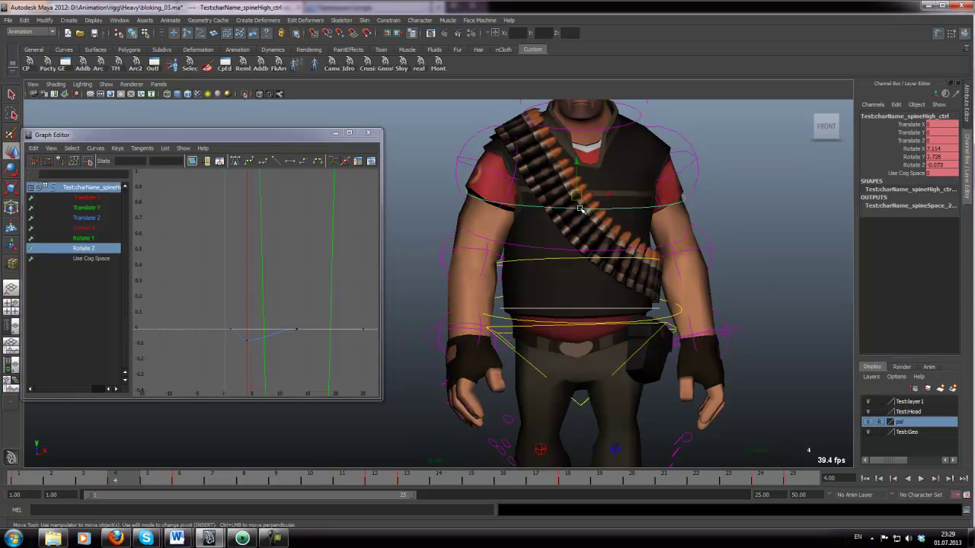
click(76, 249)
click(947, 165)
text(0.269)
key(Return)
drag(221, 310, 241, 344)
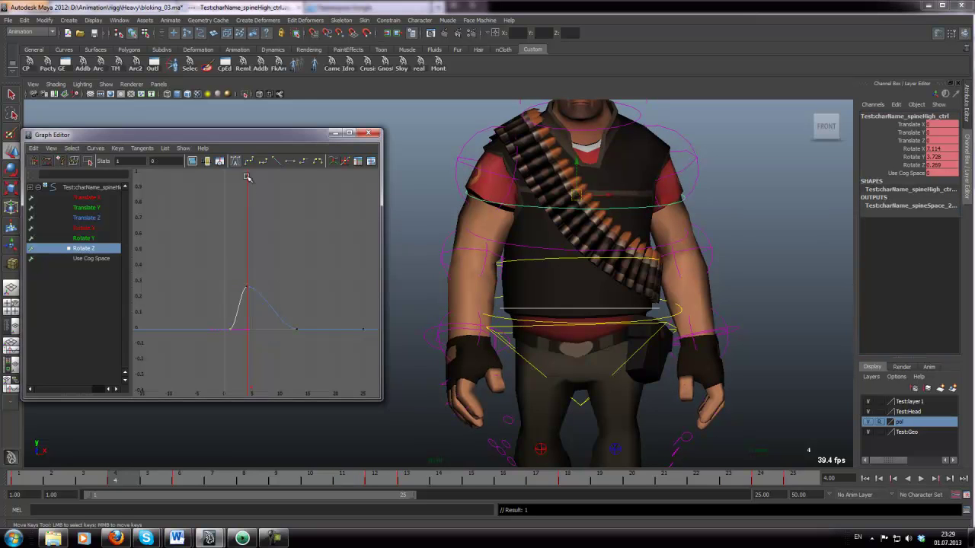
Step: Lower the frame 4 Rotate Z keys of the middle and upper spine controls together to -0.32
click(252, 115)
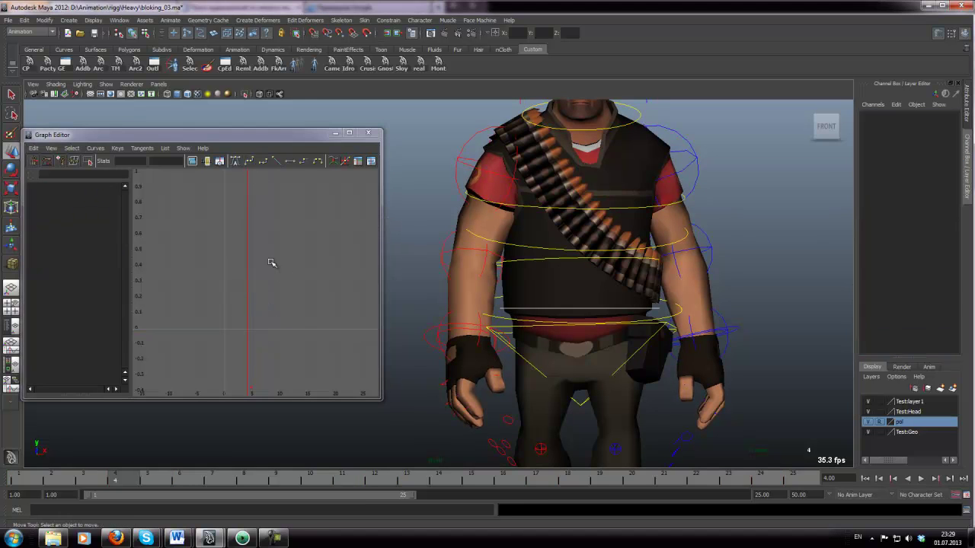
click(543, 261)
shift+click(552, 207)
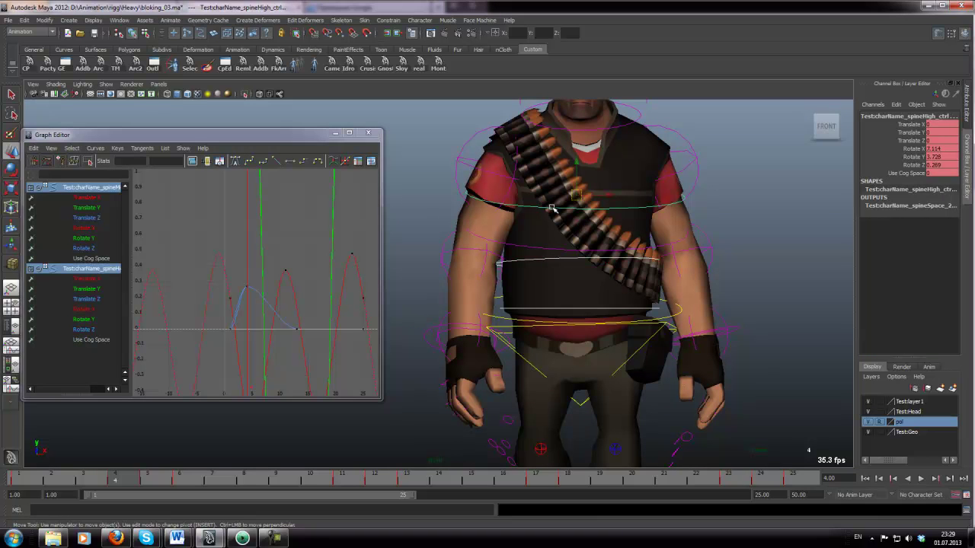
click(84, 248)
ctrl+click(82, 330)
drag(202, 290, 255, 304)
middle_drag(254, 305, 246, 348)
key(f)
shift+middle_drag(235, 252, 236, 302)
scroll(237, 300, down, 5)
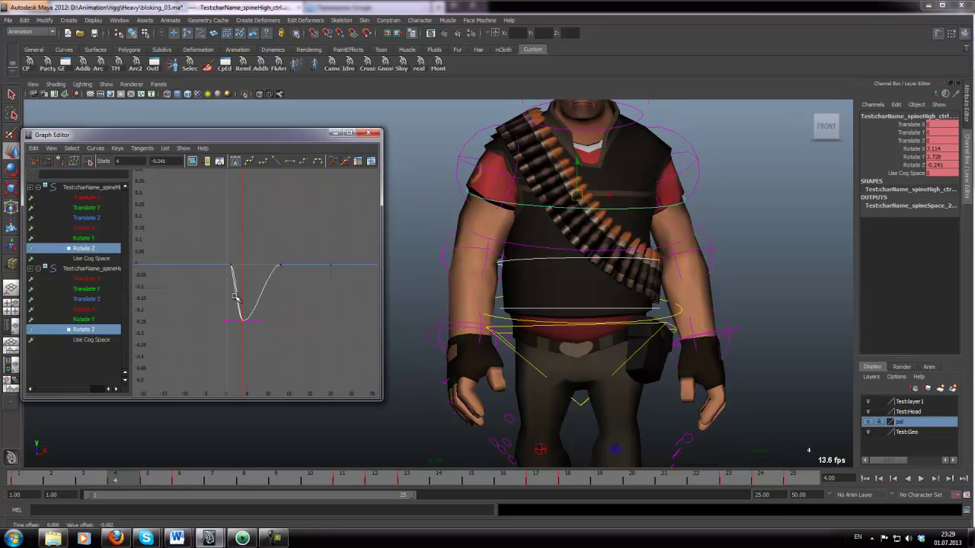
shift+middle_drag(234, 264, 233, 274)
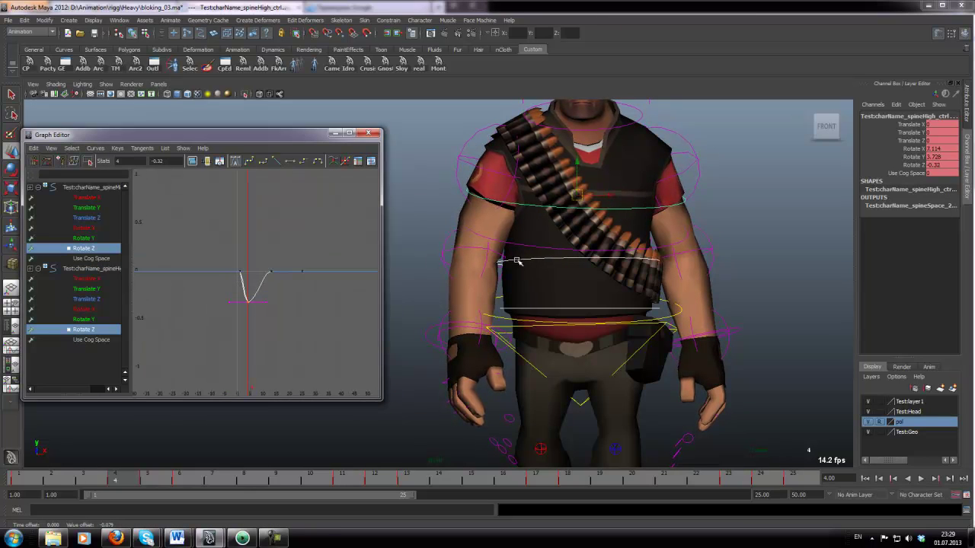
Step: Lower the lower spine control's Rotate Z key at frame 4 to -0.468 and play back the walk
click(513, 317)
click(248, 245)
middle_drag(246, 233, 246, 316)
key(alt+v)
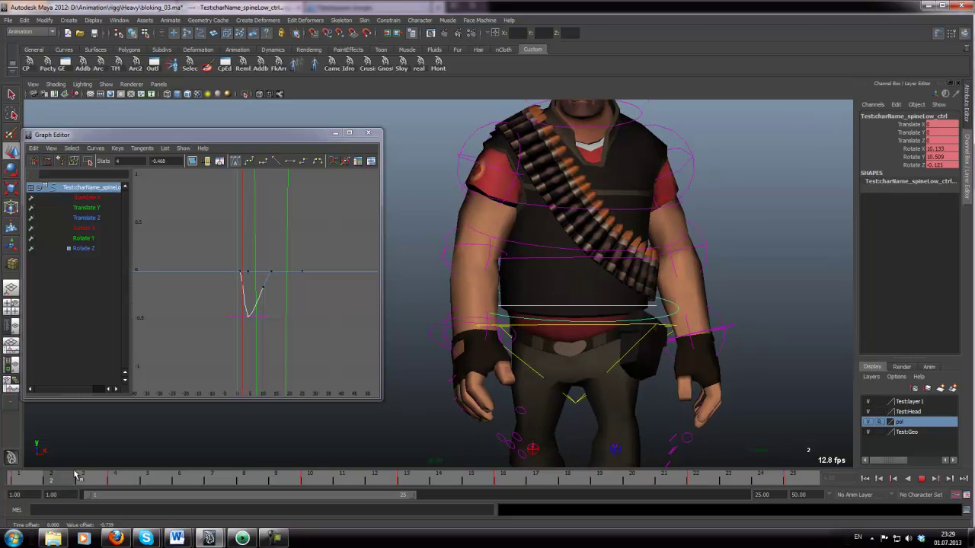
key(alt+v)
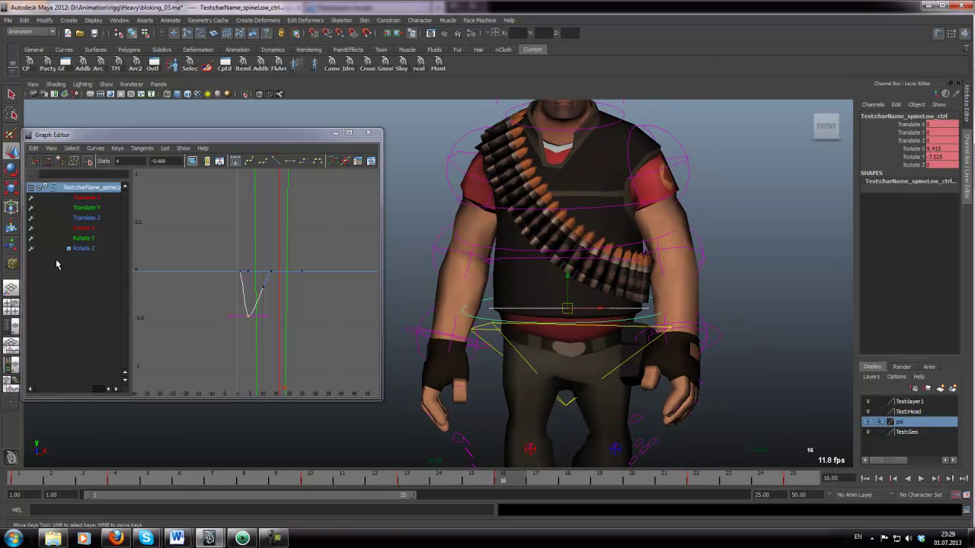
Step: Key the lower spine control's Rotate Z at frame 16 with the opposite of its frame 4 value, 0.468
click(116, 481)
click(81, 249)
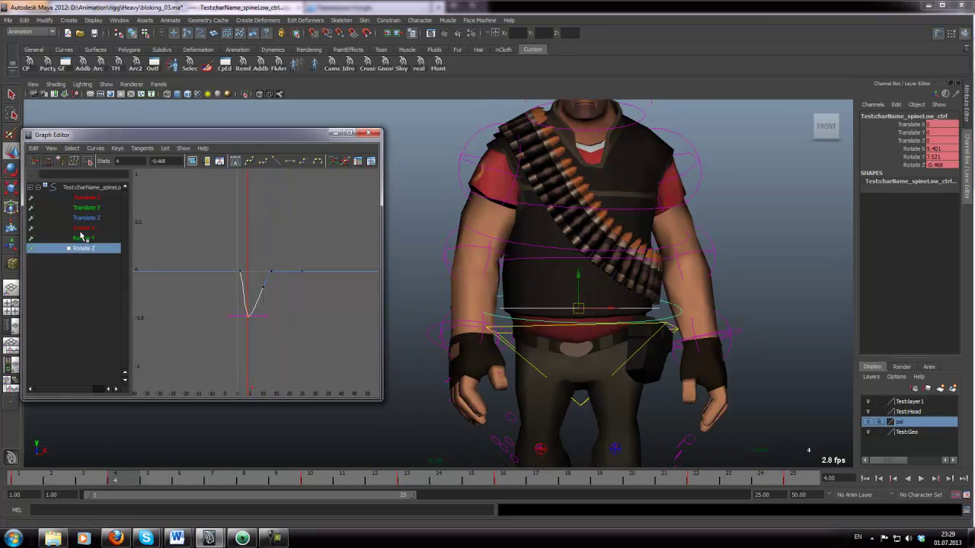
click(944, 166)
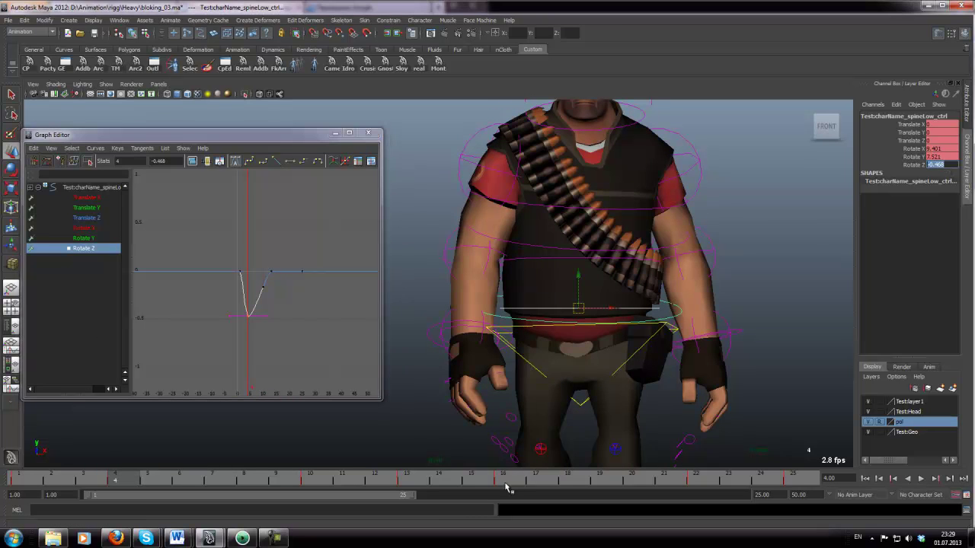
click(505, 484)
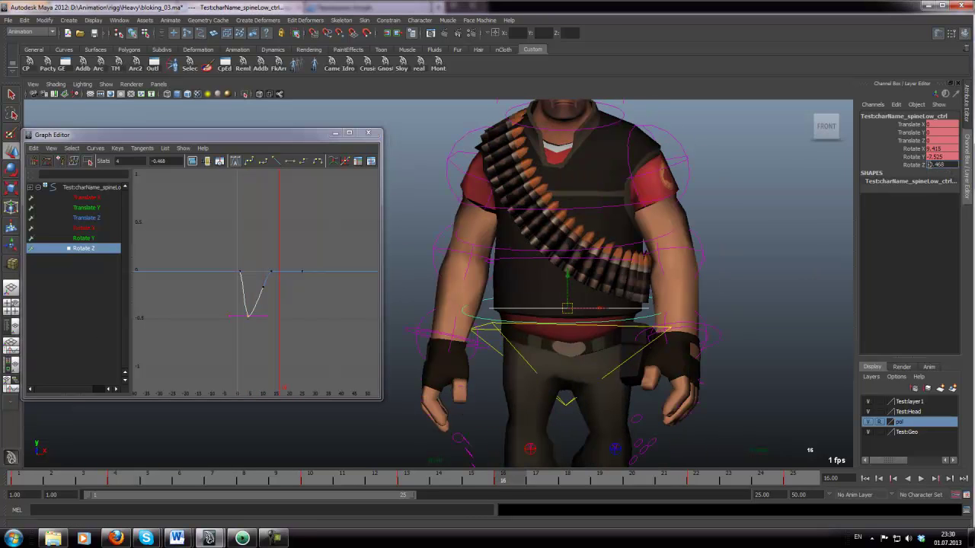
key(BackSpace)
key(Return)
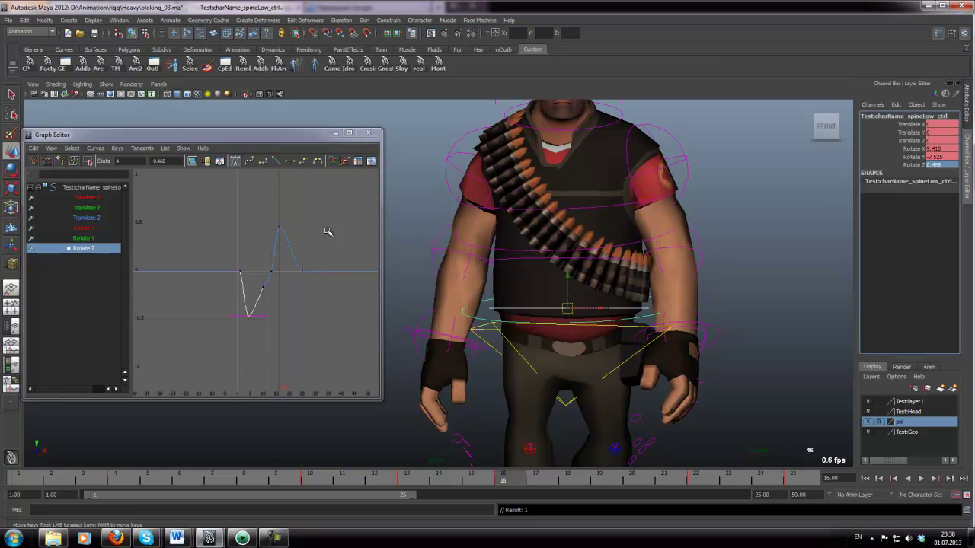
Step: Delete the lower spine control's Rotate Z keys at frames 10 and 13 and save the scene
click(268, 290)
drag(276, 280, 277, 280)
key(Delete)
mouse_move(110, 477)
mouse_down()
mouse_move(72, 477)
mouse_move(163, 477)
mouse_move(115, 478)
mouse_up()
key(ctrl+s)
text(w)
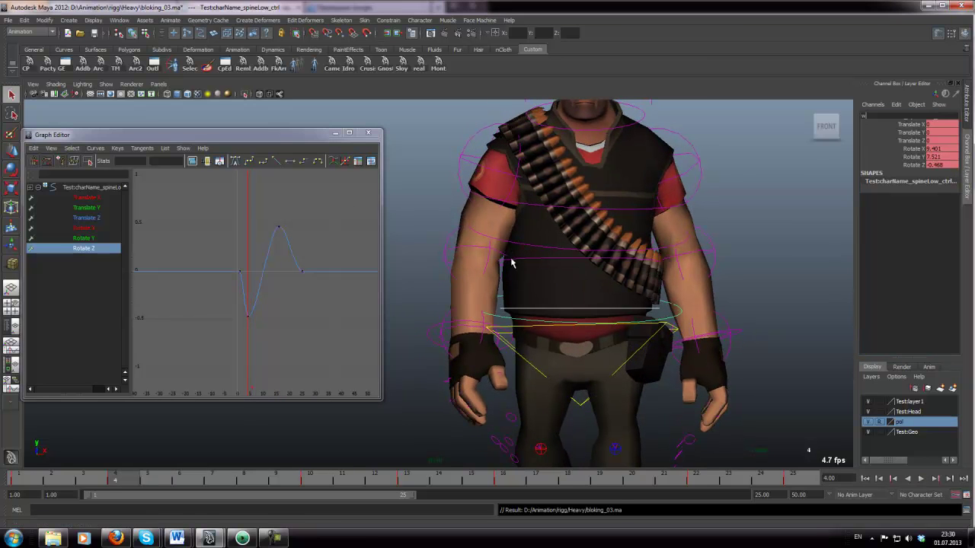
Step: Key Rotate Z of the middle and upper spine controls at frame 16 with 0.32, mirroring their frame 4 value
click(639, 238)
key(w)
click(590, 257)
shift+click(575, 207)
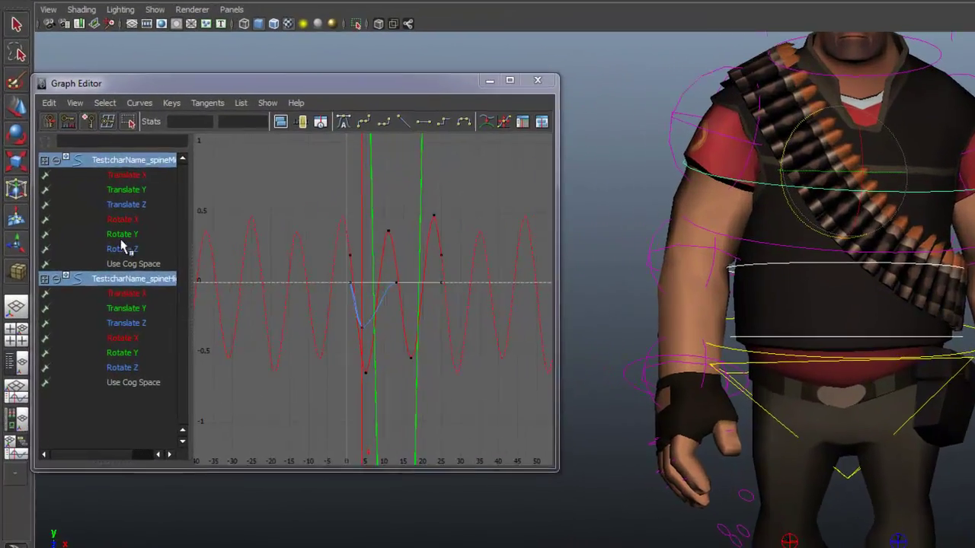
click(84, 248)
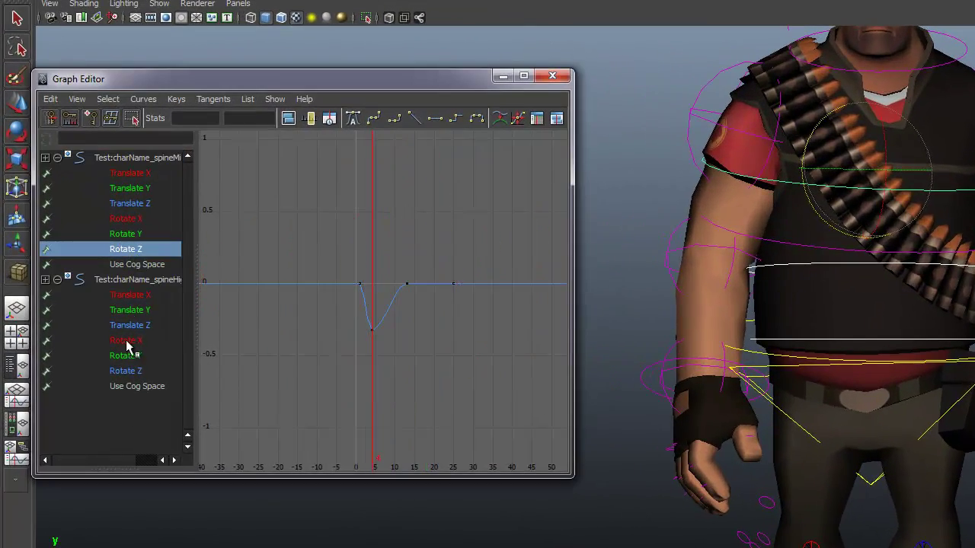
ctrl+click(124, 372)
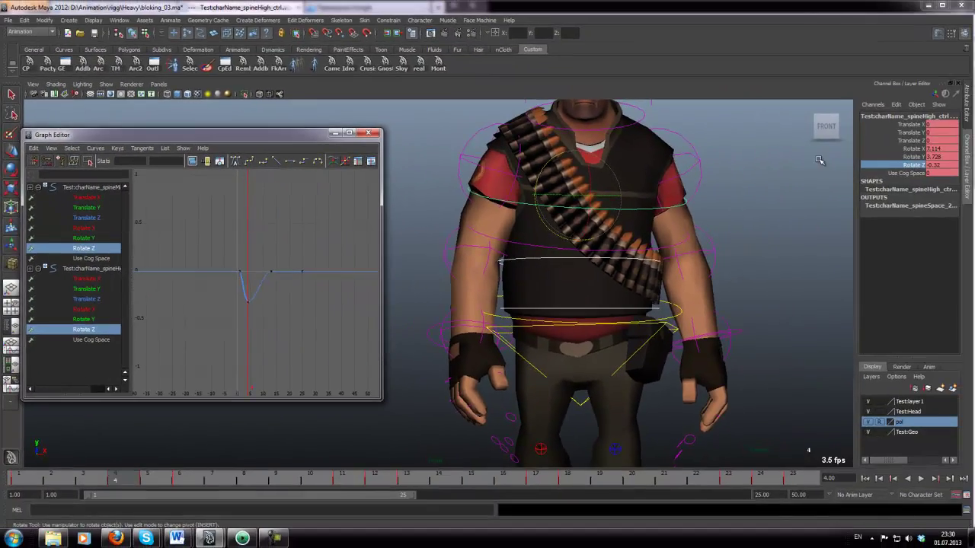
click(936, 165)
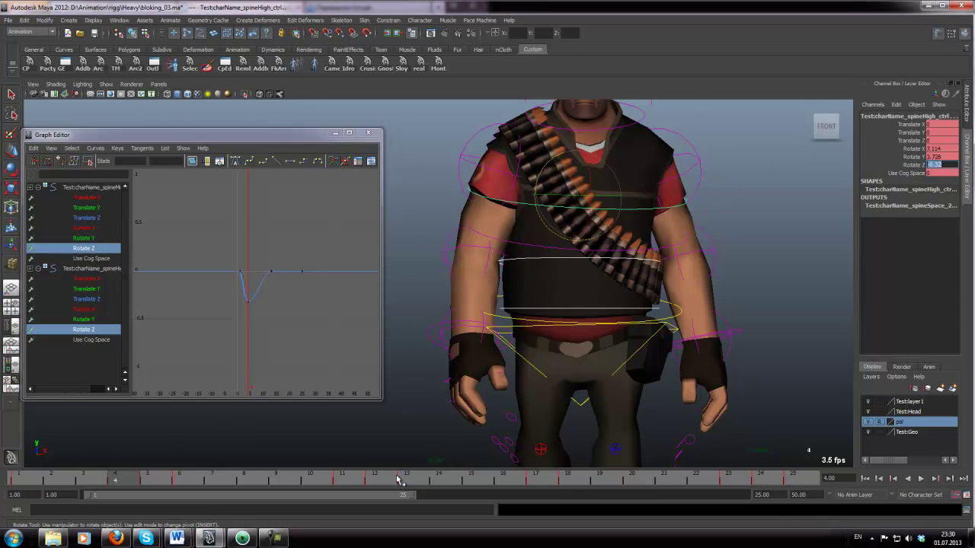
drag(409, 478, 503, 478)
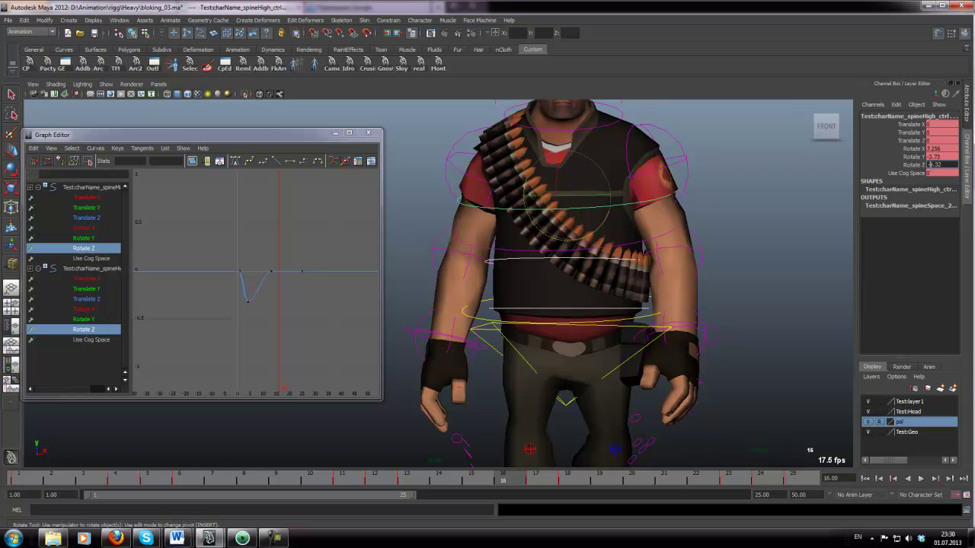
key(Delete)
key(Return)
Step: Delete the frame 13 Rotate Z keys of both spine controls and give their frame 25 keys spline tangents
drag(261, 261, 315, 295)
key(w)
key(Delete)
click(233, 159)
click(250, 162)
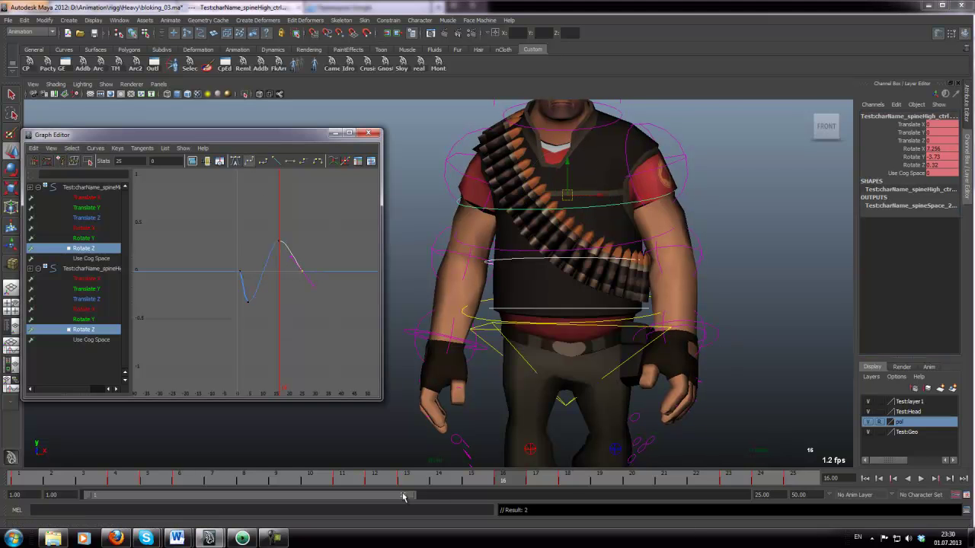
Step: Play back the walk cycle, save the scene and return to frame 1
key(alt+v)
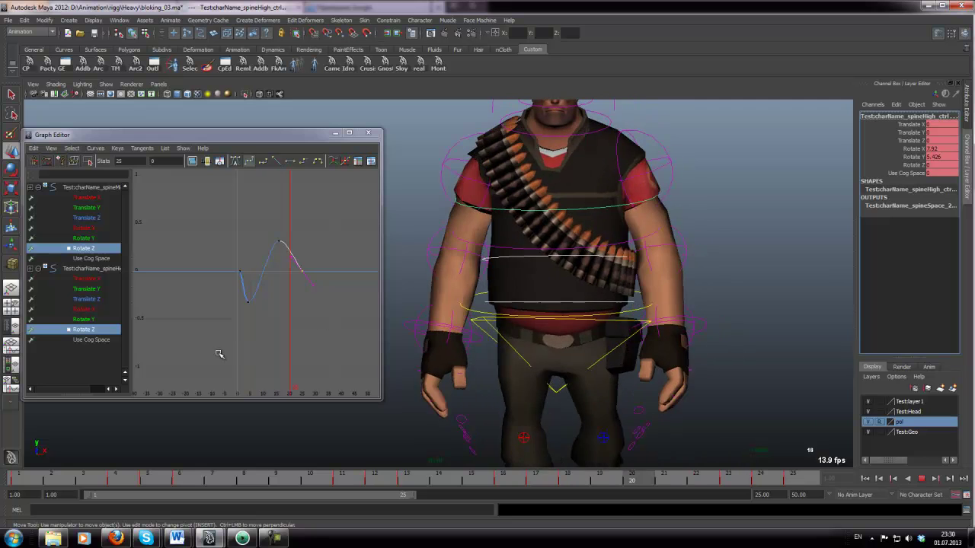
key(ctrl+s)
key(alt+shift+v)
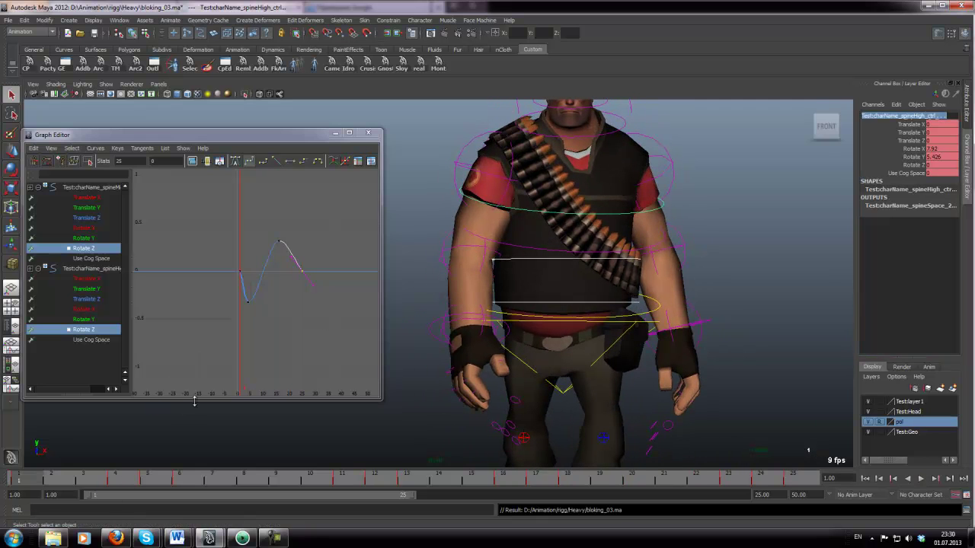
click(440, 308)
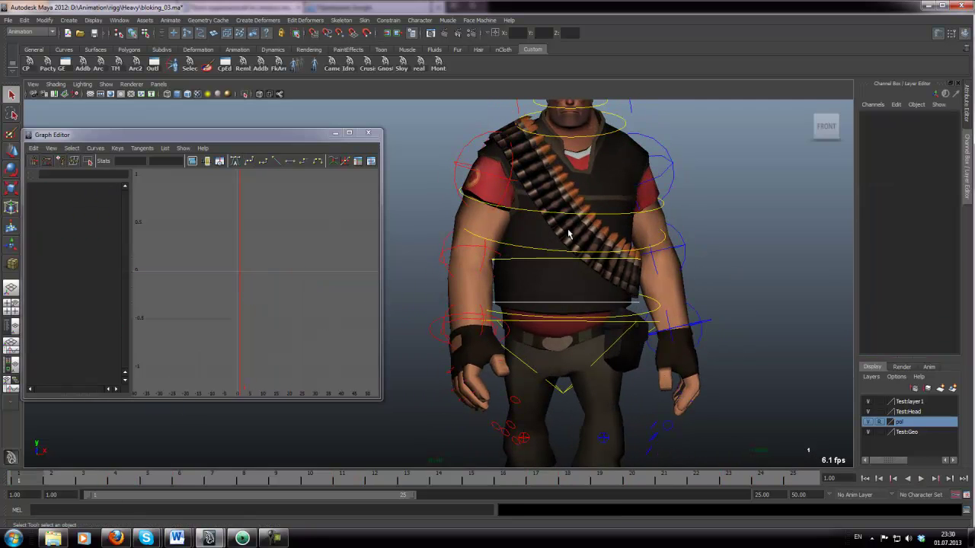
key(w)
click(529, 302)
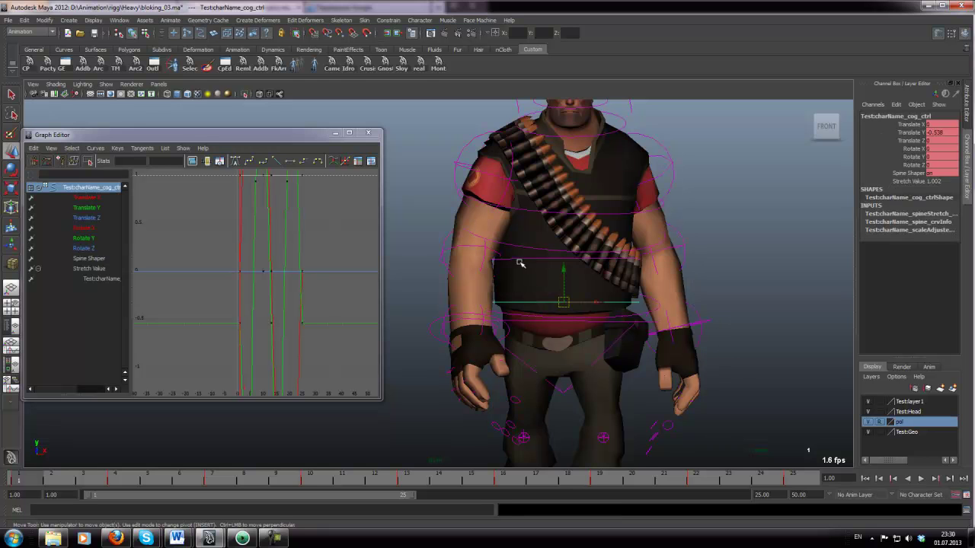
shift+click(522, 260)
shift+click(550, 212)
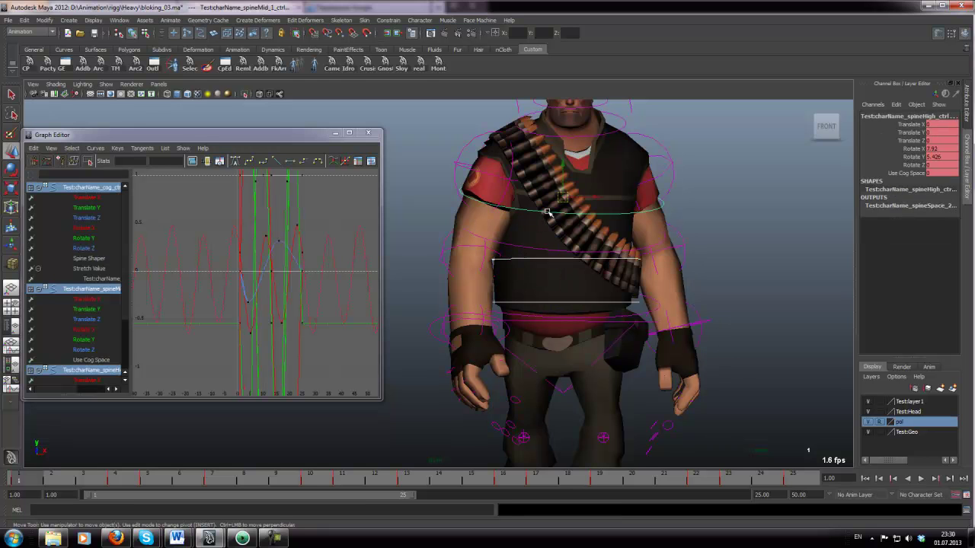
click(917, 166)
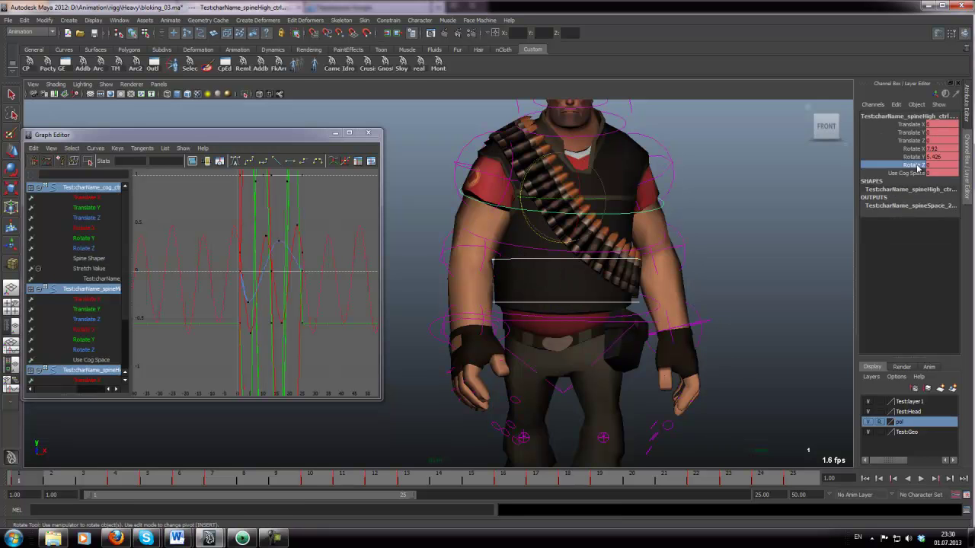
click(83, 249)
ctrl+click(77, 350)
click(81, 252)
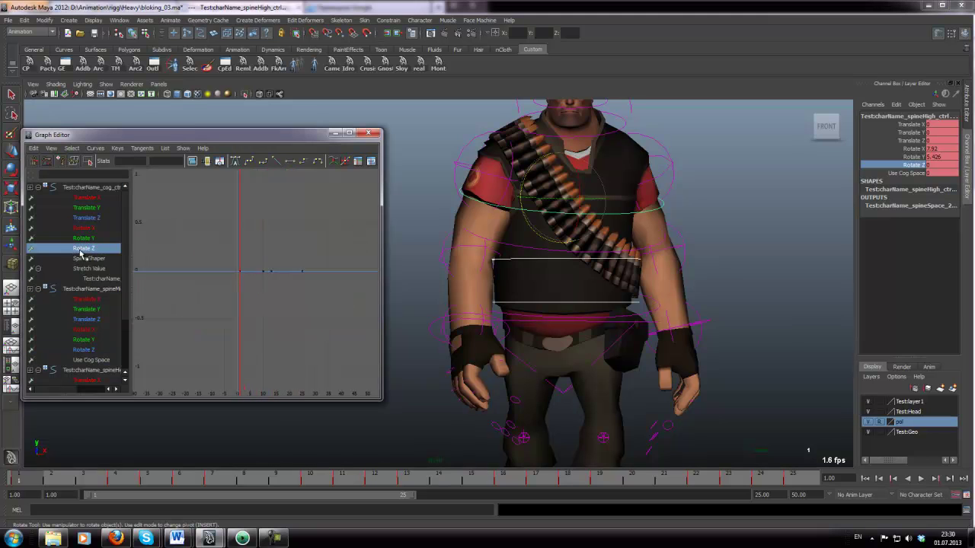
ctrl+click(76, 349)
scroll(78, 343, down, 3)
scroll(79, 285, up, 3)
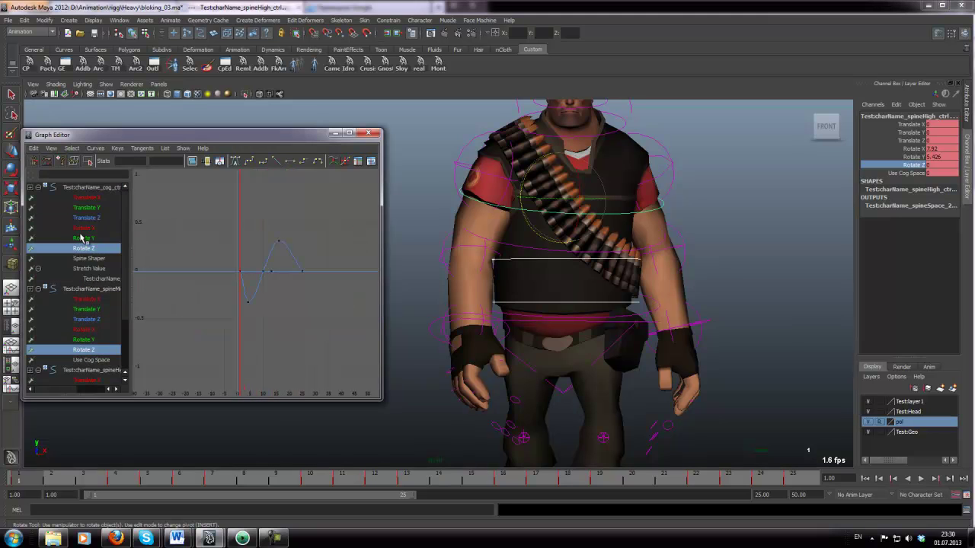
click(88, 251)
key(w)
click(577, 299)
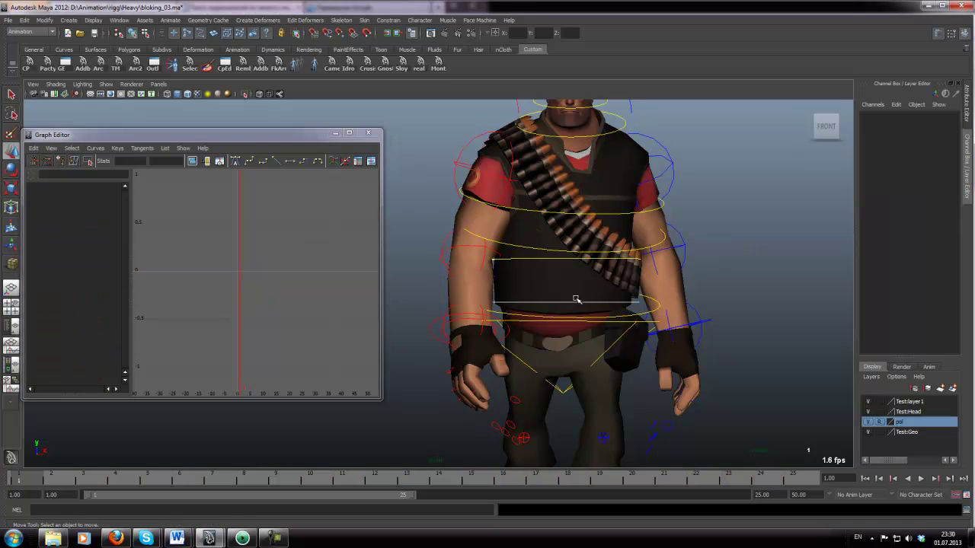
Step: Isolate the Rotate Z curves of the lower, middle and upper spine controls, select their frame 4 keys and save the scene
click(509, 312)
shift+click(524, 260)
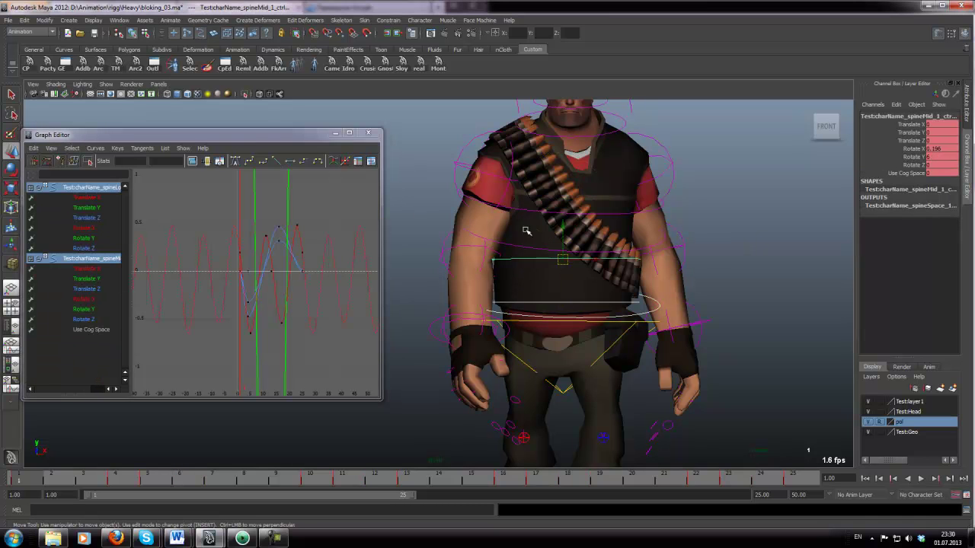
shift+click(571, 221)
click(69, 249)
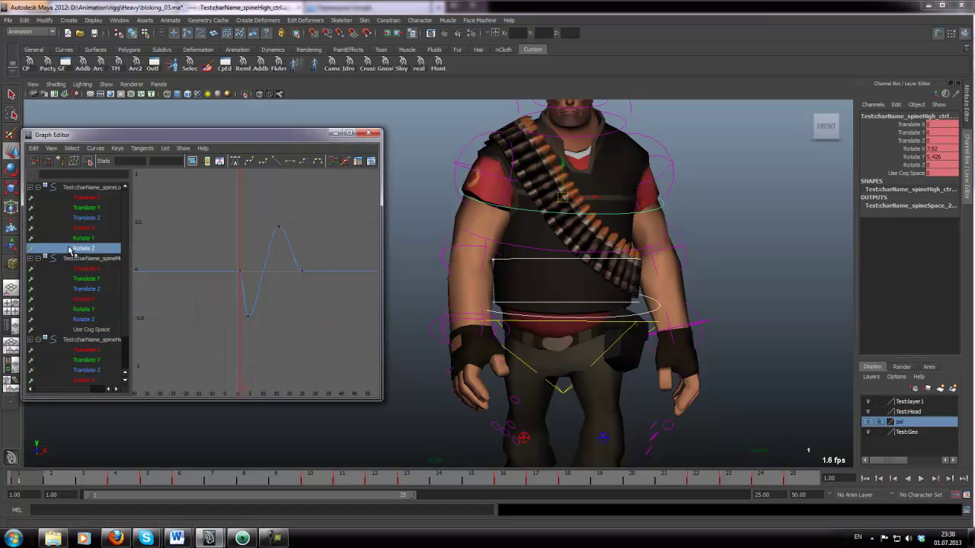
ctrl+click(84, 319)
scroll(84, 320, down, 2)
ctrl+click(77, 360)
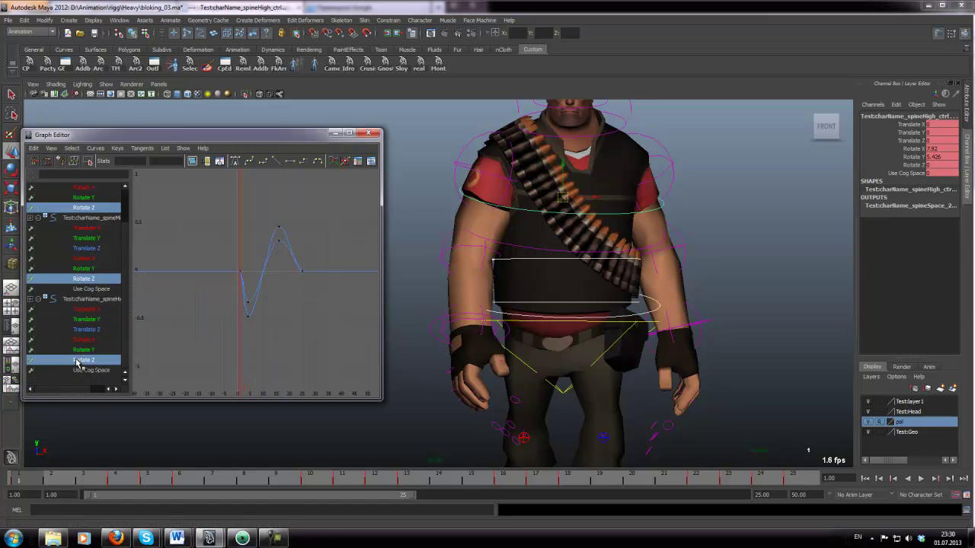
drag(240, 295, 293, 369)
key(f)
scroll(285, 332, down, 5)
key(ctrl+s)
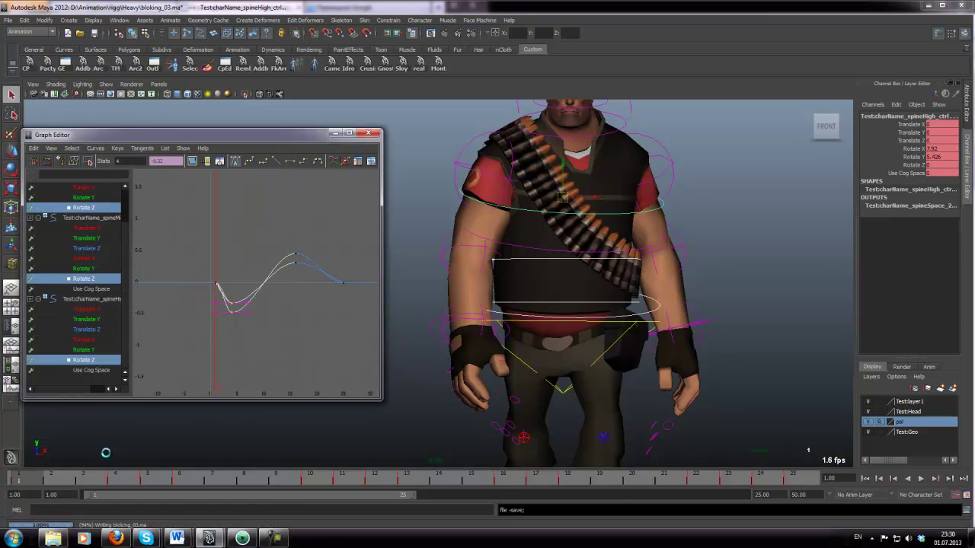
Step: Key Rotate Z of the three spine controls at frame 7 and lower those keys to about -0.5 and -0.6
drag(184, 479, 212, 480)
click(903, 167)
right_click(904, 167)
click(906, 180)
scroll(295, 326, up, 5)
click(294, 326)
drag(222, 303, 252, 349)
shift+middle_drag(244, 284, 242, 330)
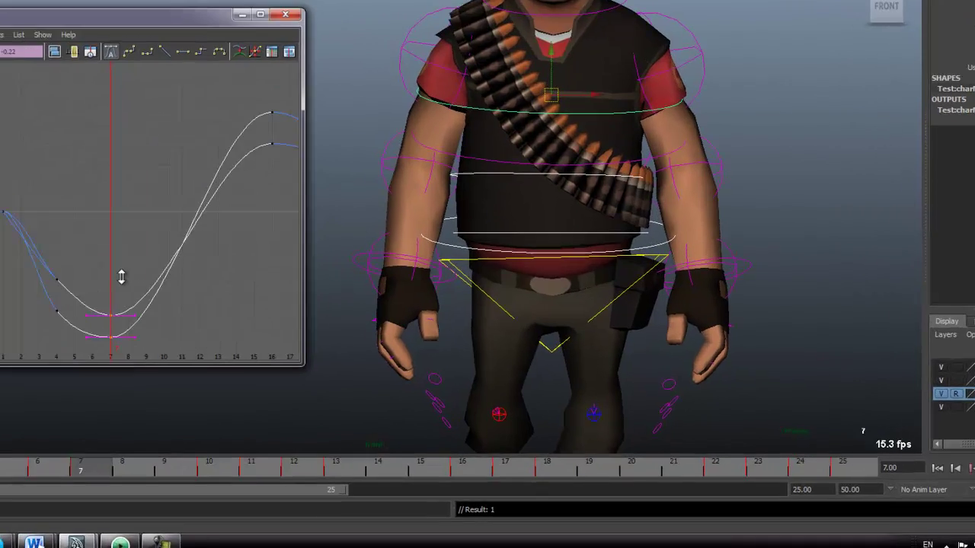
scroll(252, 282, down, 4)
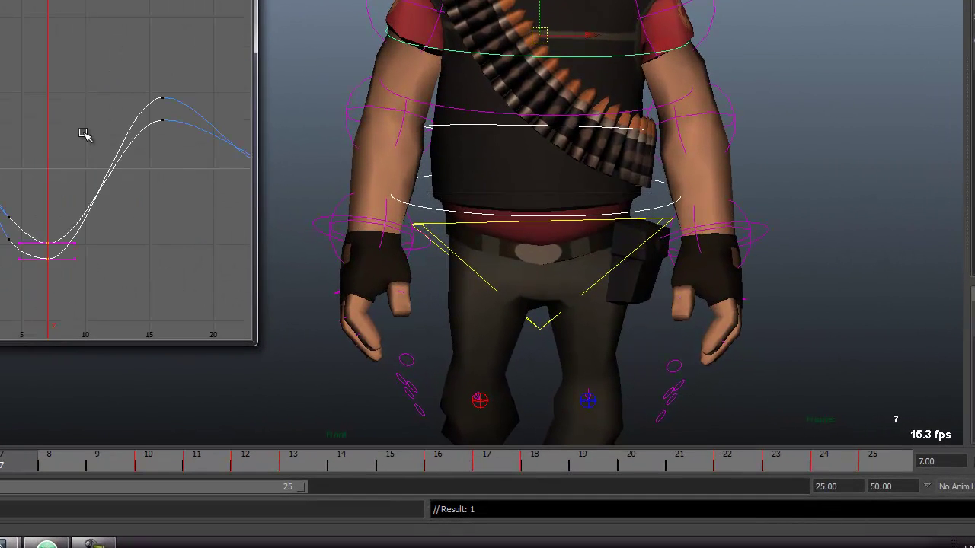
Step: Key Rotate Z of the spine controls at frame 10 and lower those keys slightly, to about -0.36 and -0.4
click(84, 135)
click(152, 463)
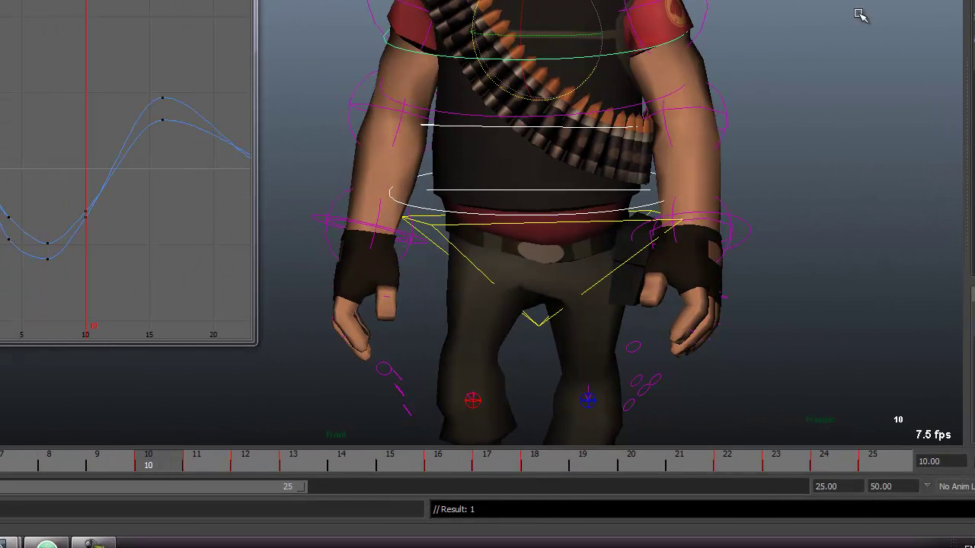
drag(67, 173, 120, 229)
key(w)
shift+middle_drag(80, 127, 81, 136)
click(82, 127)
Step: Key Rotate Z of the spine controls at frame 19 and raise those keys to about 0.44 and 0.52
drag(172, 463, 329, 463)
drag(434, 465, 583, 466)
key(e)
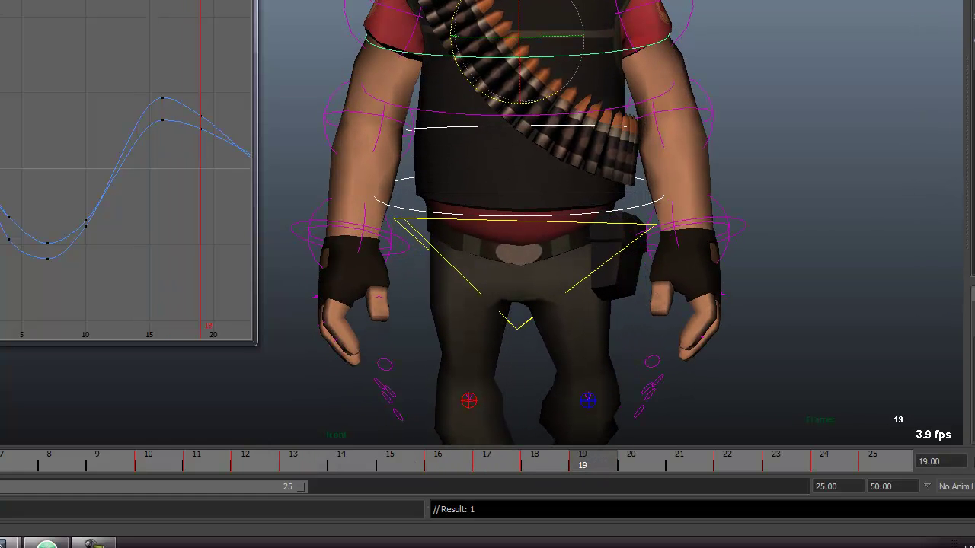
alt+middle_drag(156, 179, 99, 191)
drag(128, 103, 159, 158)
key(w)
shift+middle_drag(160, 157, 163, 130)
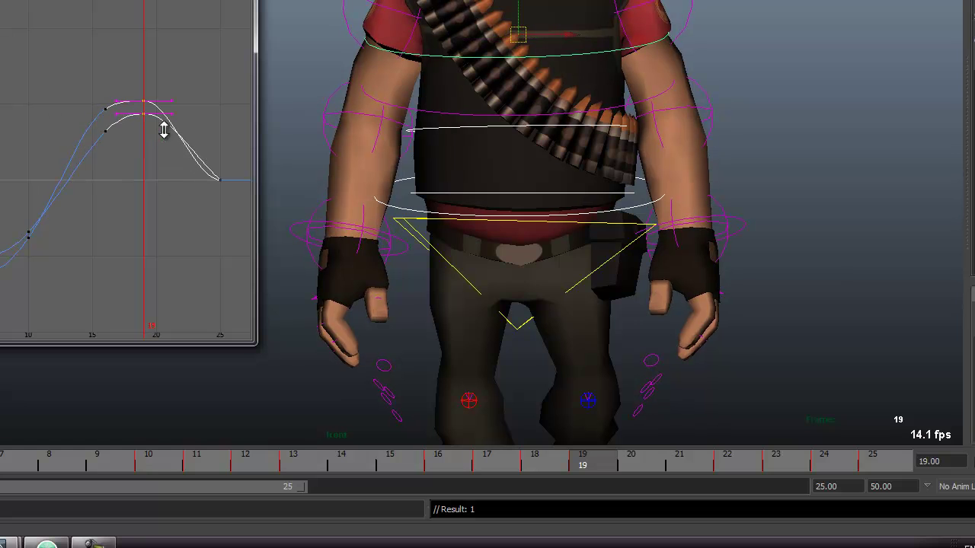
Step: Key Rotate Z of the spine controls at frame 22 and raise those keys slightly
click(728, 462)
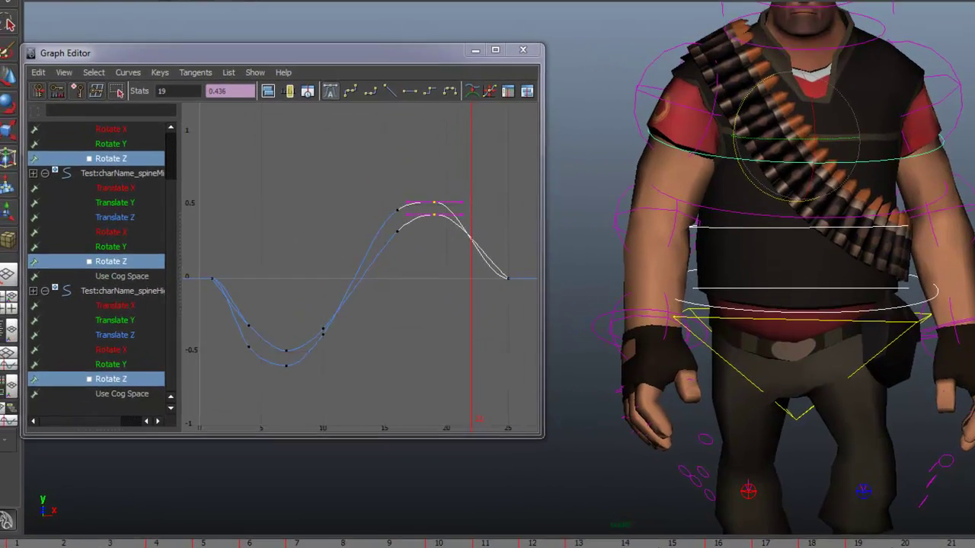
key(s)
click(395, 276)
drag(482, 262, 500, 327)
shift+middle_drag(495, 305, 495, 298)
click(481, 317)
Step: Delete the spine controls' Rotate Z keys at frame 19
drag(452, 215, 482, 289)
key(Delete)
alt+right_drag(483, 291, 520, 263)
alt+middle_drag(520, 264, 336, 290)
alt+right_drag(403, 262, 466, 247)
drag(501, 255, 499, 253)
key(a)
Step: Reshape the Rotate Z tangents around frames 16 and 22 so the curves form a rounded arch between those keys
drag(352, 151, 438, 286)
middle_drag(423, 277, 416, 249)
alt+right_drag(416, 249, 387, 268)
alt+middle_drag(388, 267, 434, 266)
click(389, 330)
drag(313, 164, 401, 310)
drag(362, 214, 392, 297)
middle_drag(361, 322, 366, 297)
middle_drag(393, 182, 396, 186)
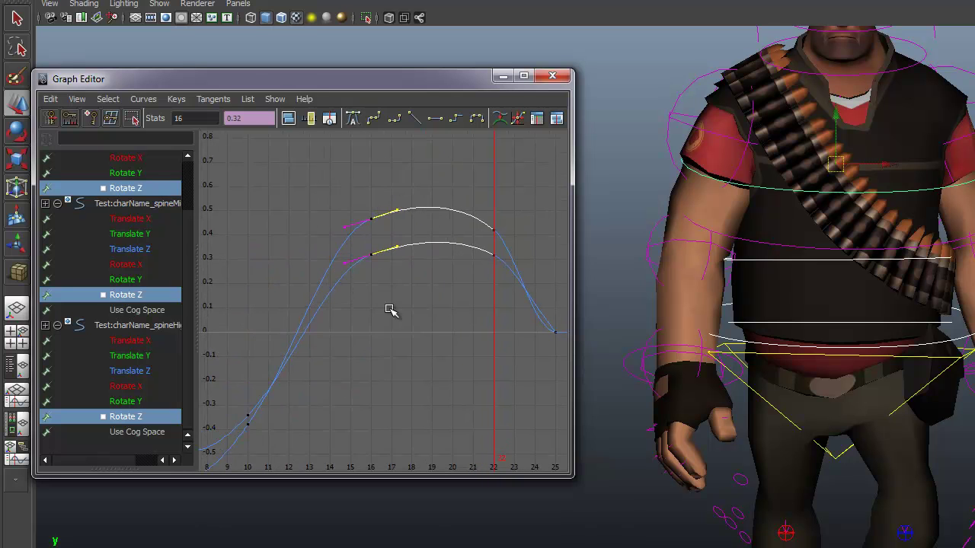
Step: Delete the spine controls' Rotate Z keys at frame 7
scroll(388, 306, down, 3)
alt+middle_drag(390, 310, 500, 261)
scroll(508, 271, up, 3)
drag(371, 337, 395, 415)
click(348, 319)
drag(345, 326, 374, 403)
key(Delete)
Step: Lower the incoming Rotate Z tangents at frame 10 and move the lowest curve's key there down to about -0.43
drag(373, 314, 410, 383)
middle_drag(374, 307, 376, 317)
click(388, 368)
drag(407, 335, 436, 364)
middle_drag(404, 289, 405, 302)
click(401, 290)
Step: Tilt the outgoing Rotate Z tangents at frame 4 downward and raise the lowest curve's frame 4 key to -0.439
drag(260, 306, 356, 403)
drag(362, 399, 349, 366)
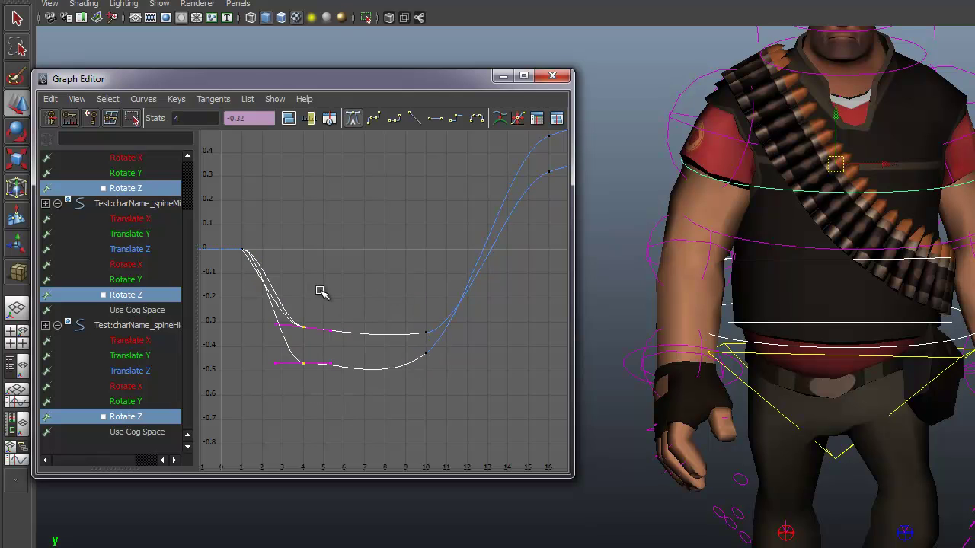
middle_drag(335, 284, 337, 293)
key(ctrl+z)
drag(351, 415, 302, 287)
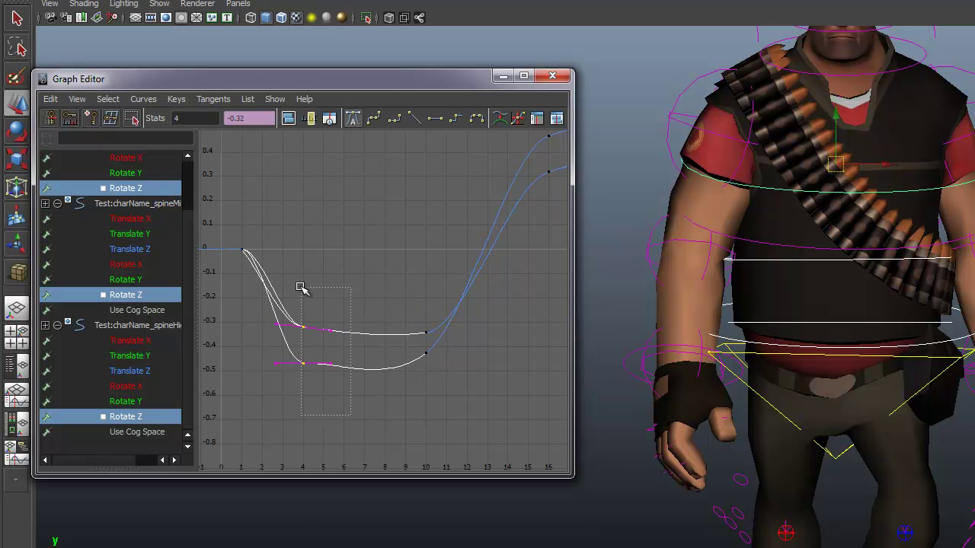
drag(350, 443, 338, 300)
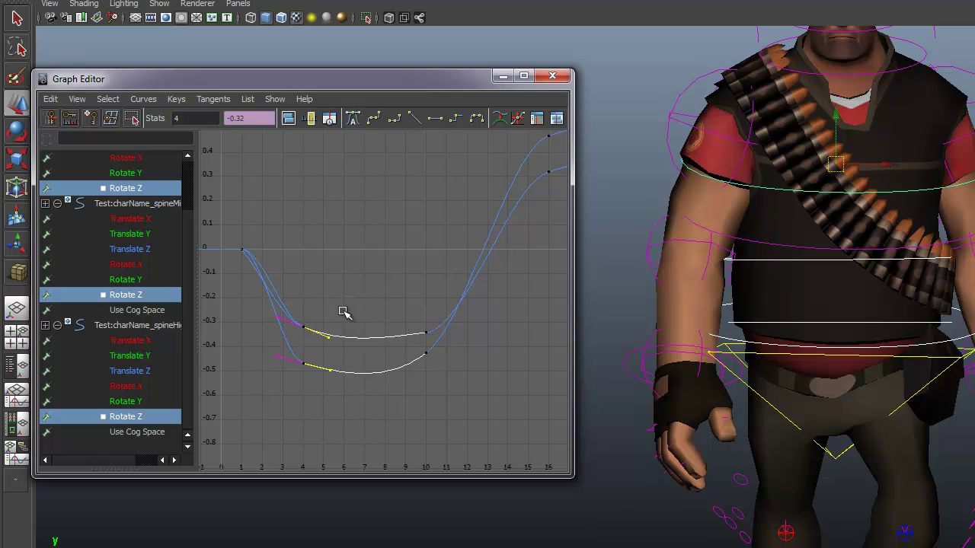
drag(306, 351, 282, 374)
middle_drag(297, 396, 294, 388)
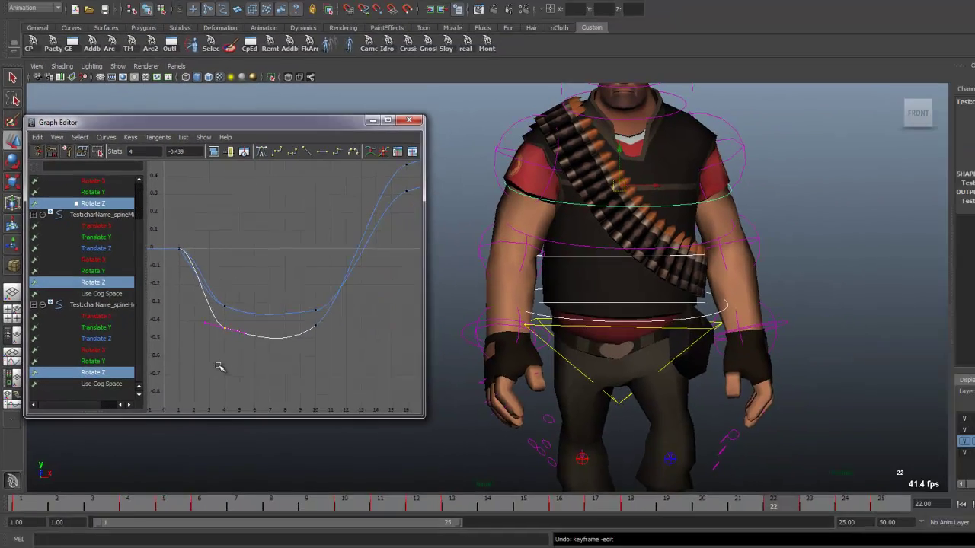
click(294, 412)
Step: Play back the walk cycle, save the scene and replay the cycle with nothing selected
click(920, 478)
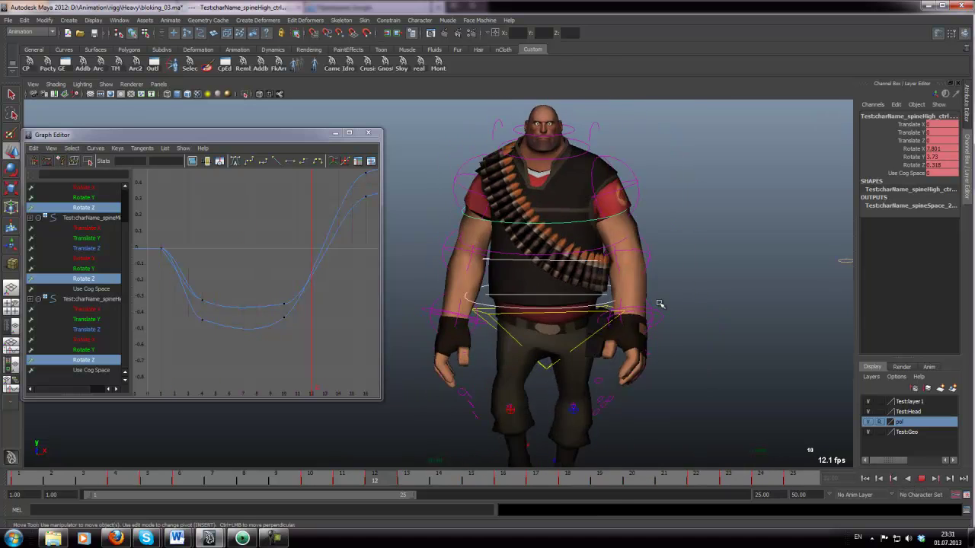
key(ctrl+s)
click(600, 127)
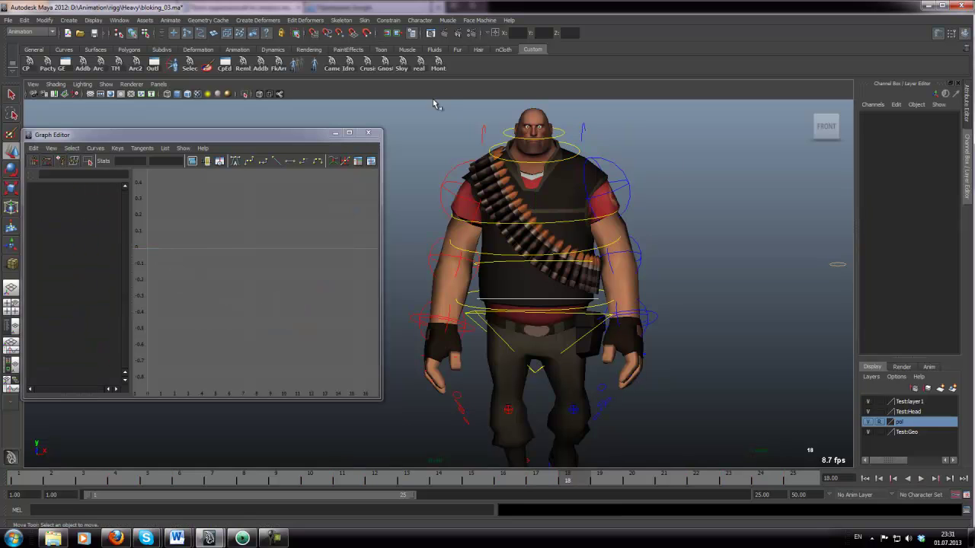
click(403, 64)
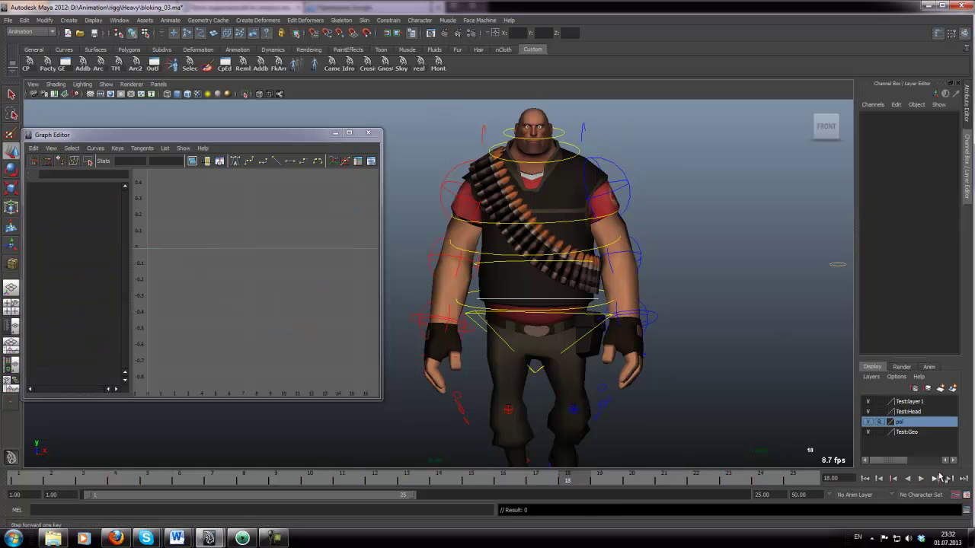
click(922, 479)
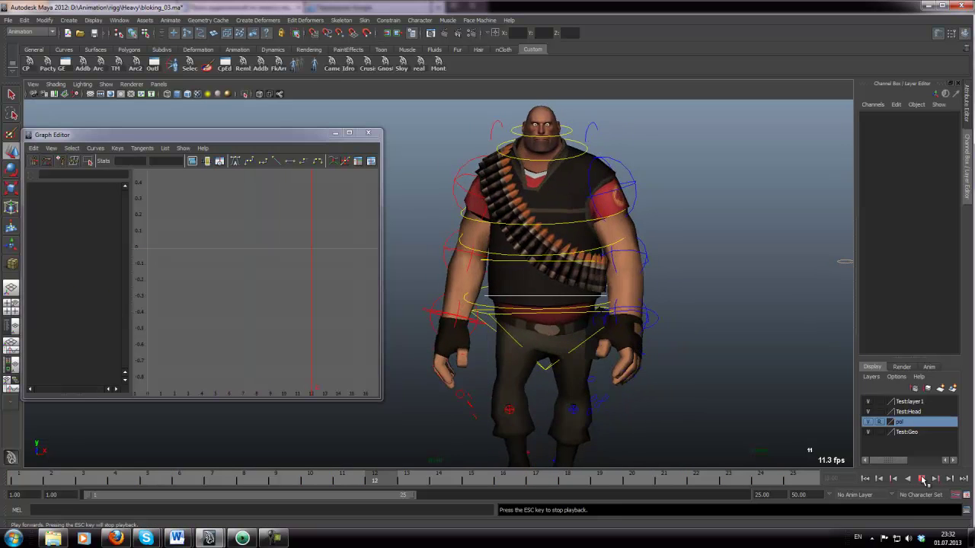
key(Escape)
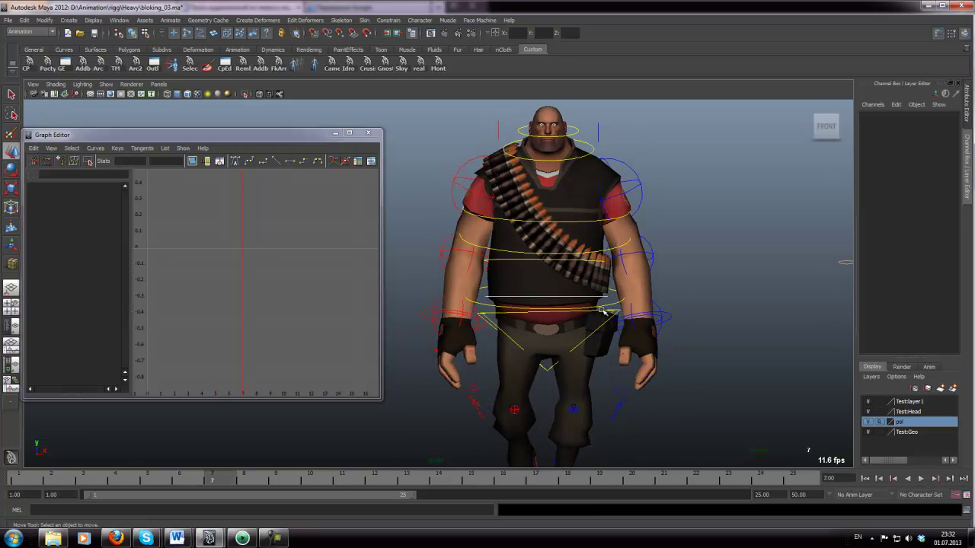
Step: Give the COG control's Translate X keys at frames 1 and 25 spline tangents
click(613, 305)
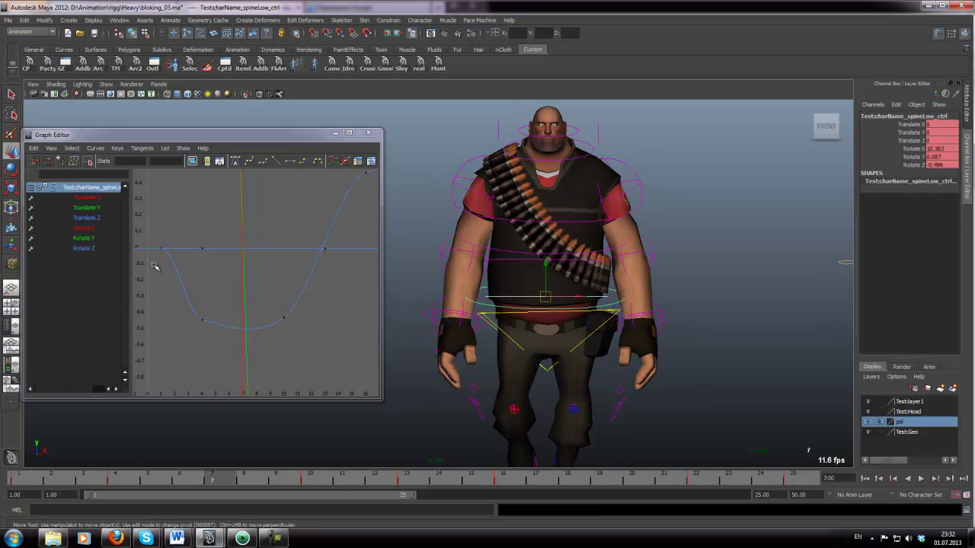
click(87, 198)
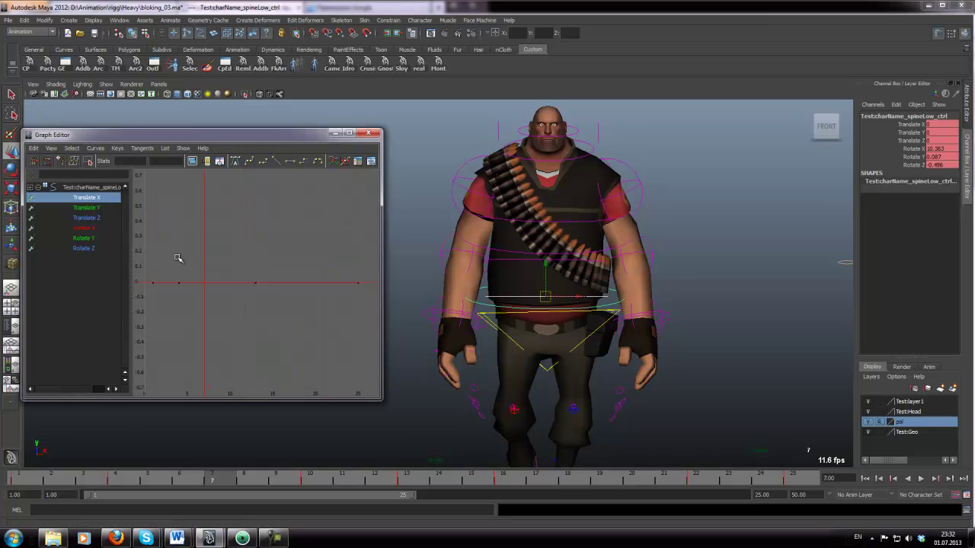
click(876, 223)
click(502, 301)
click(104, 200)
key(f)
drag(339, 291, 367, 275)
click(250, 161)
drag(140, 257, 175, 318)
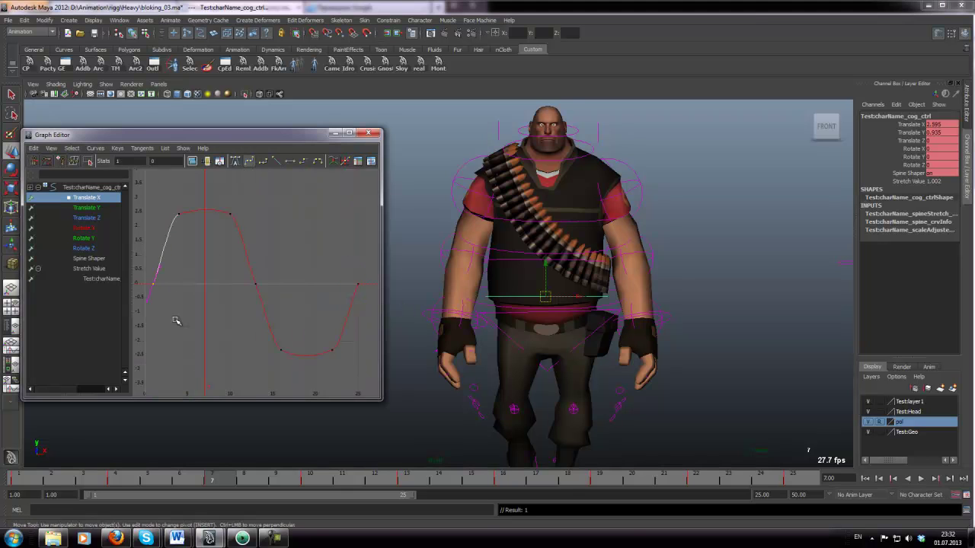
click(432, 67)
click(272, 257)
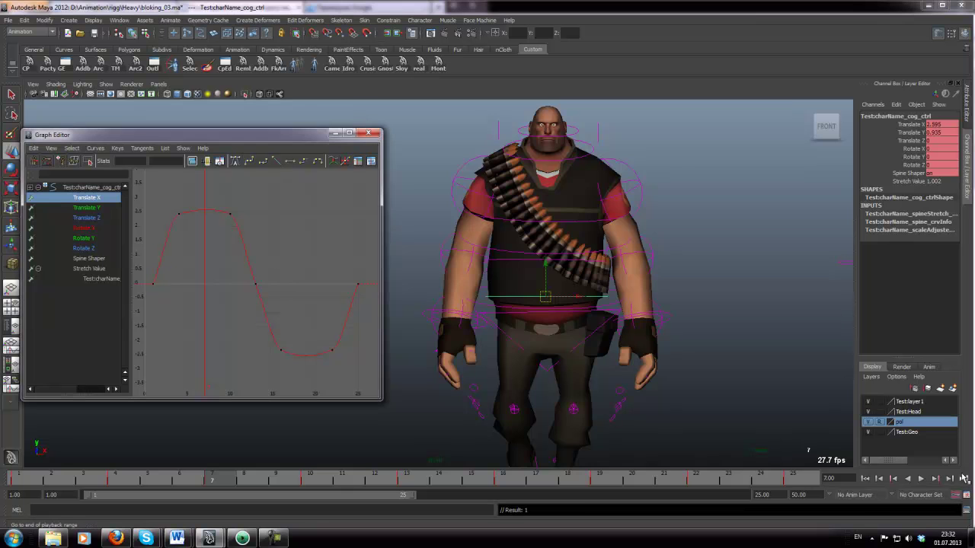
Step: Check the smoothed hip movement in playback and save the scene
click(921, 478)
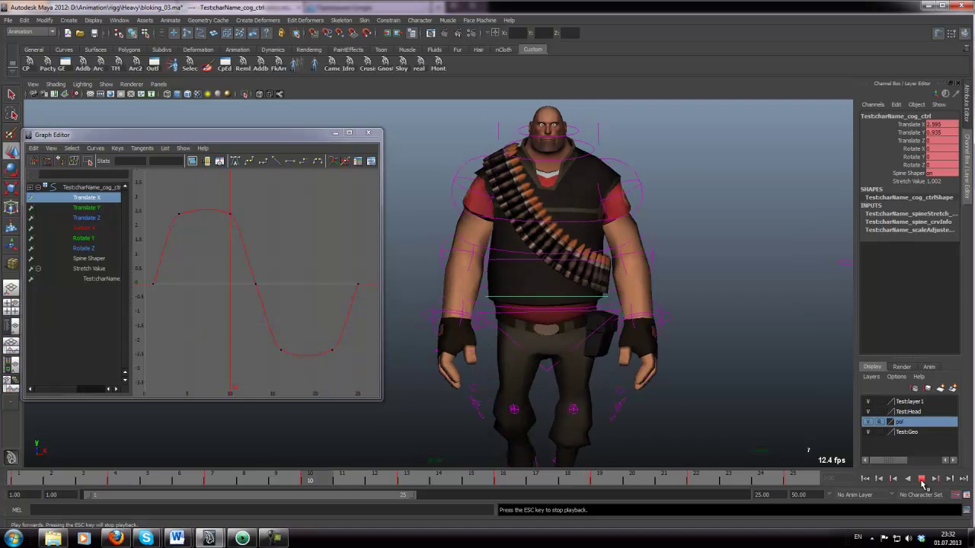
click(922, 483)
key(ctrl+s)
Step: Switch to the perspective view and inspect the animation curves of the spine shaper and COG controls
click(513, 258)
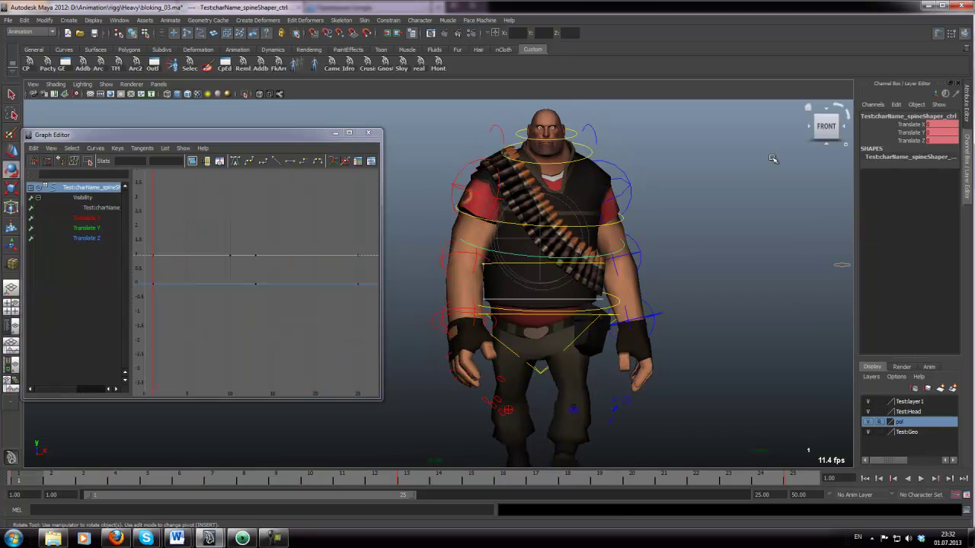
key(space)
key(space)
alt+right_drag(600, 221, 518, 234)
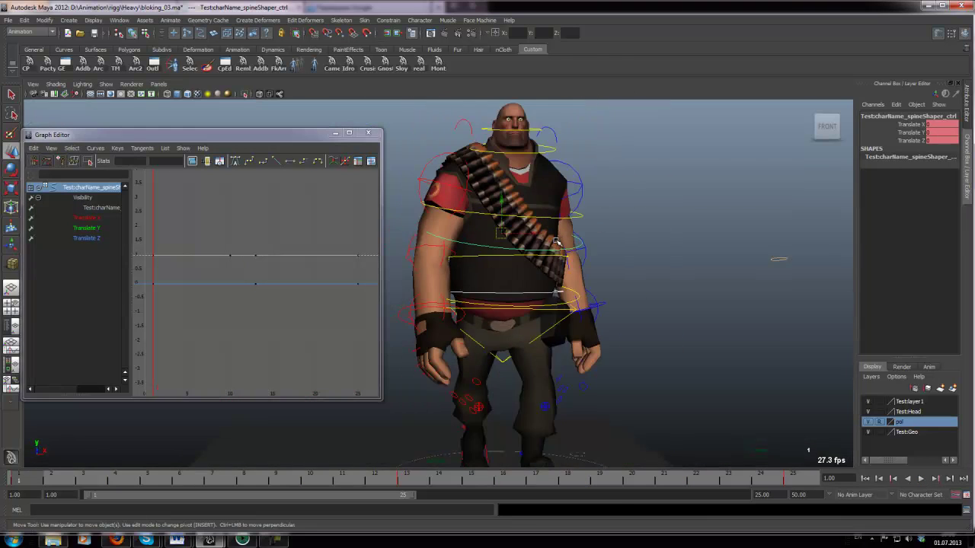
alt+drag(518, 235, 476, 271)
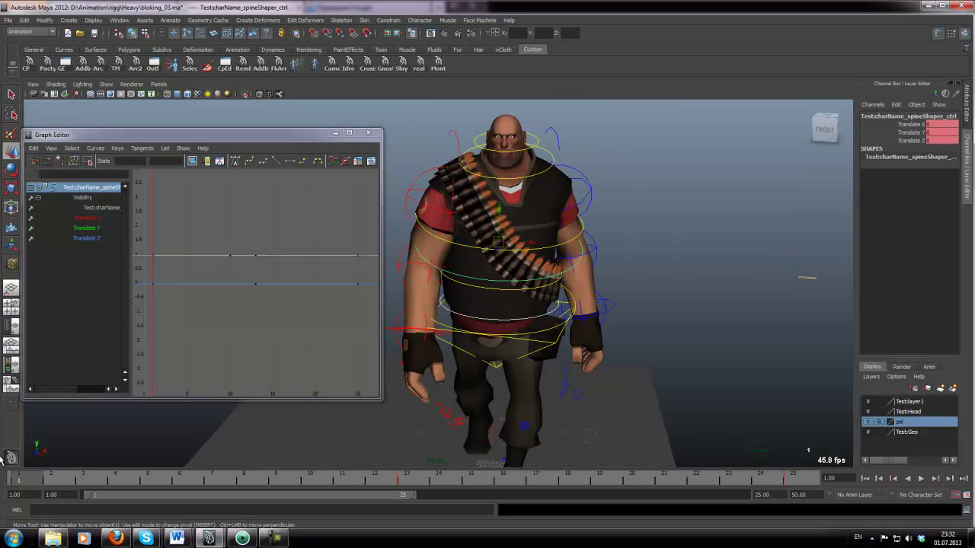
click(448, 319)
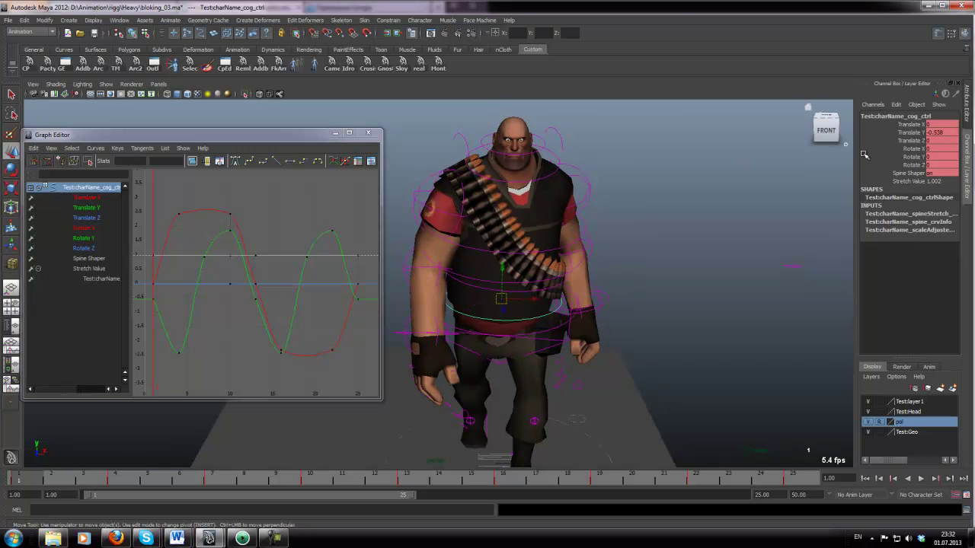
click(914, 149)
key(e)
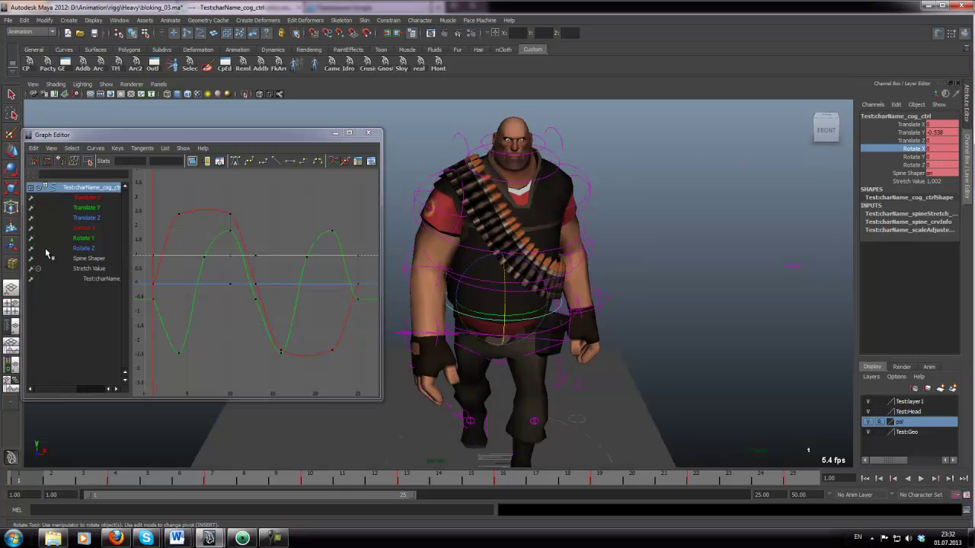
click(65, 239)
scroll(503, 248, up, 2)
click(699, 265)
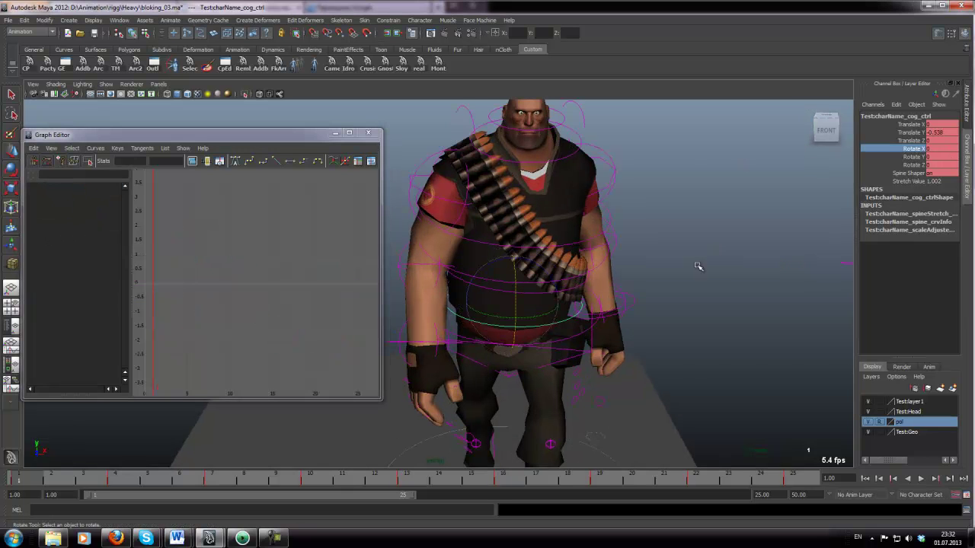
key(w)
scroll(487, 333, up, 3)
alt+drag(488, 333, 482, 330)
click(477, 331)
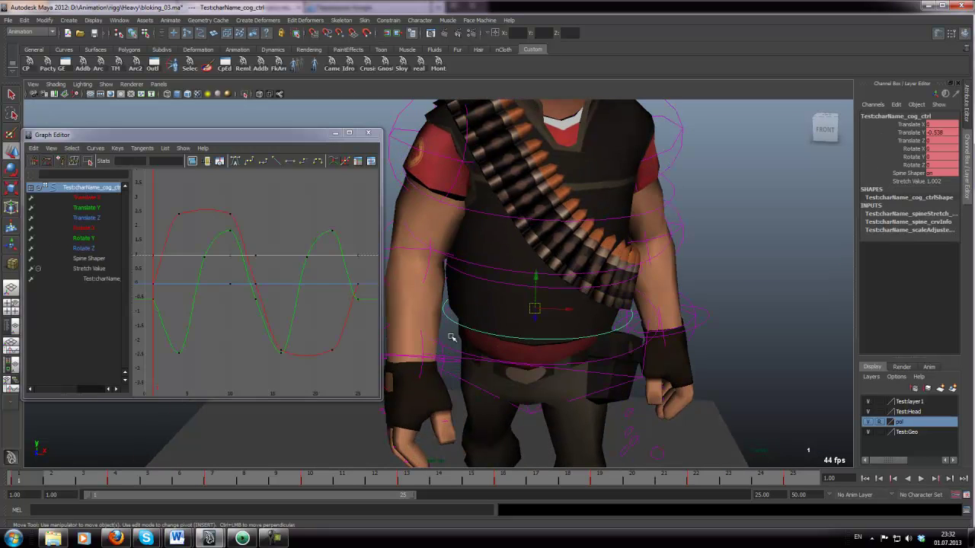
Step: Give the lower spine control's Rotate Y key at frame 25 spline tangents
click(452, 350)
click(884, 164)
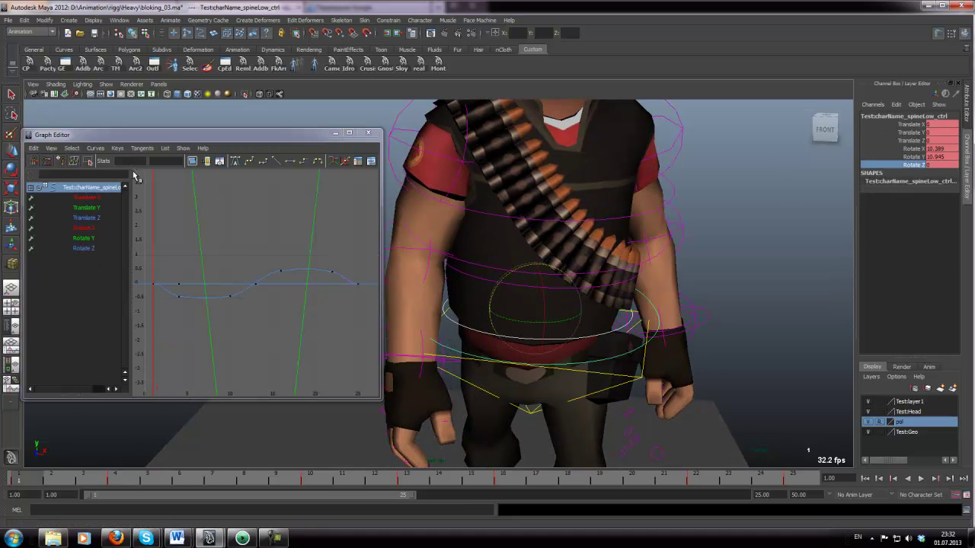
click(68, 238)
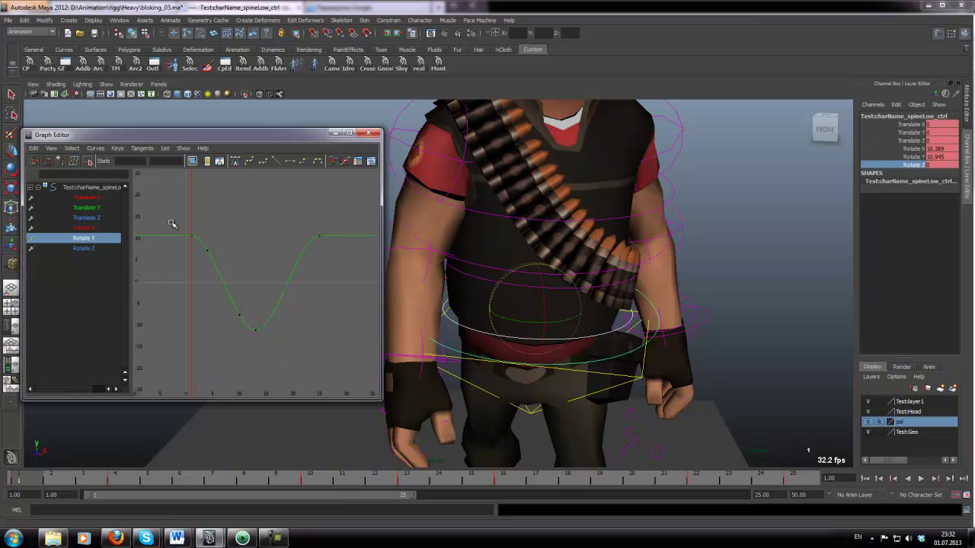
drag(346, 245, 347, 245)
key(w)
click(250, 161)
click(218, 231)
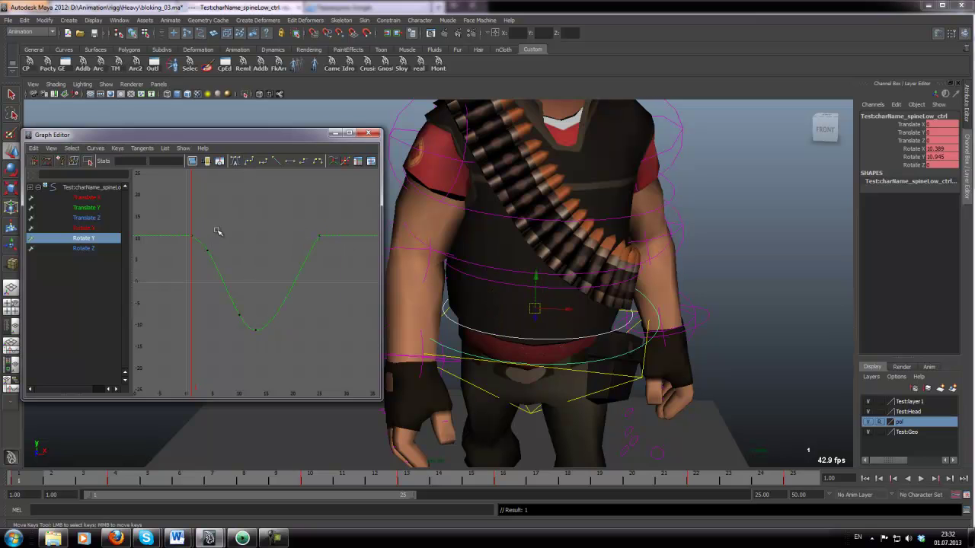
Step: Delete the key at frame 10 from the lower spine control's Rotate Y curve
drag(228, 291, 242, 326)
key(Delete)
Step: Delete the keys at frame 4 from the Rotate Y curves of the middle and upper spine controls
click(498, 281)
shift+click(510, 215)
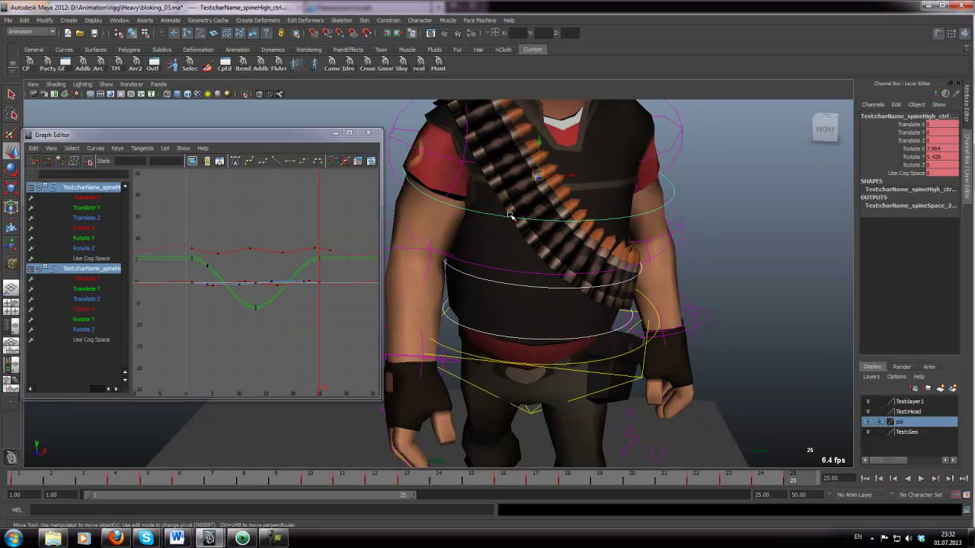
click(914, 164)
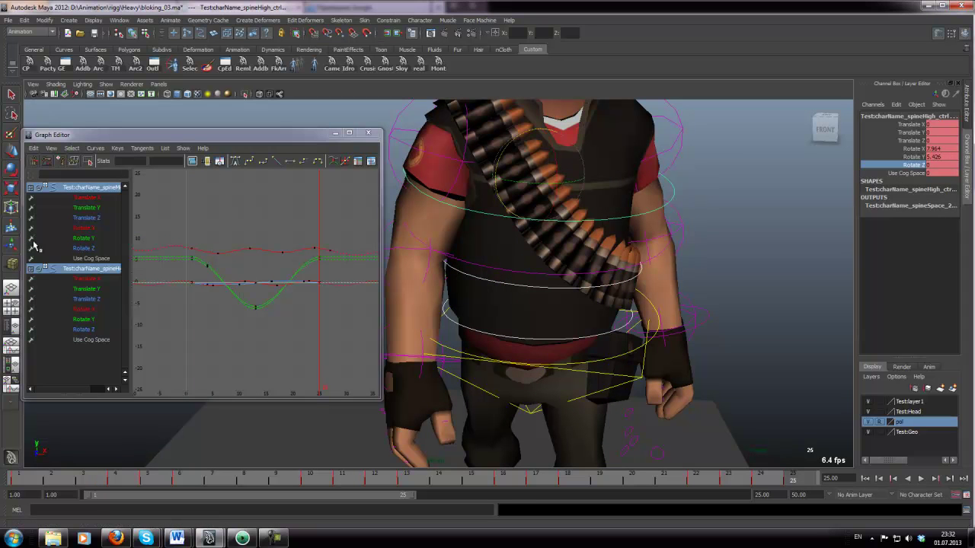
click(63, 237)
ctrl+click(81, 318)
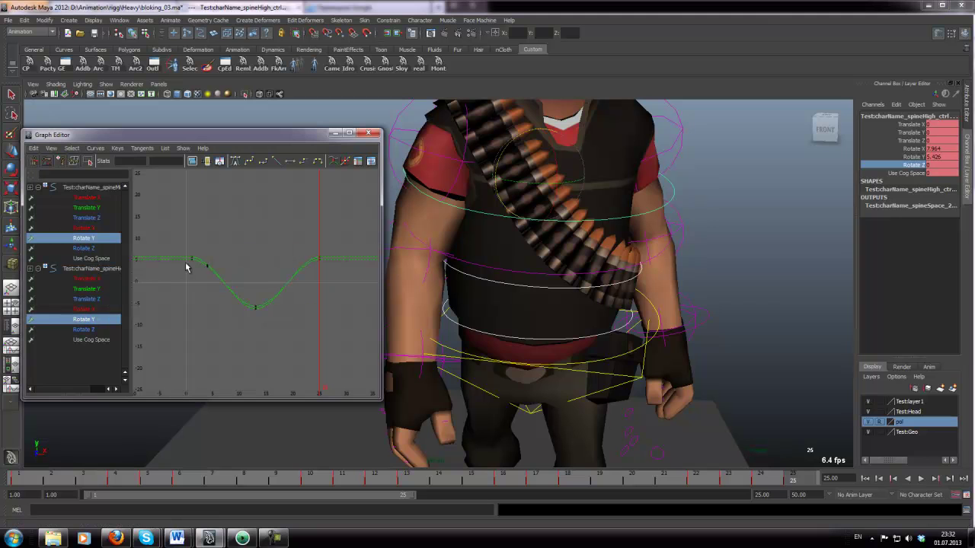
drag(204, 267, 211, 277)
key(w)
click(276, 263)
Step: Give the middle and upper spine controls' Rotate Y keys at frames 25 and 1 spline tangents
drag(307, 252, 328, 268)
click(249, 161)
drag(177, 241, 210, 268)
click(249, 161)
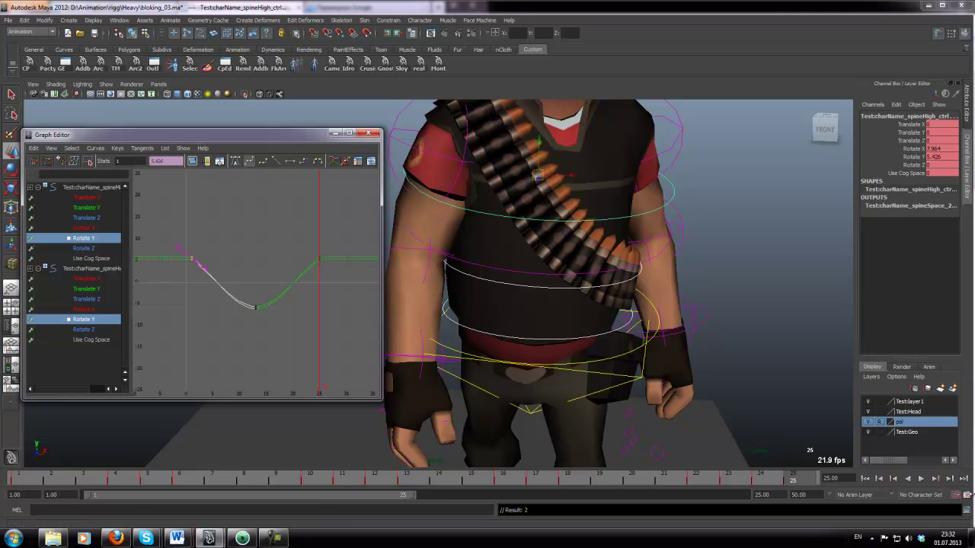
Step: Check the smoothed torso twist in playback from the front, save the scene and return to frame 1
click(921, 480)
scroll(713, 394, down, 5)
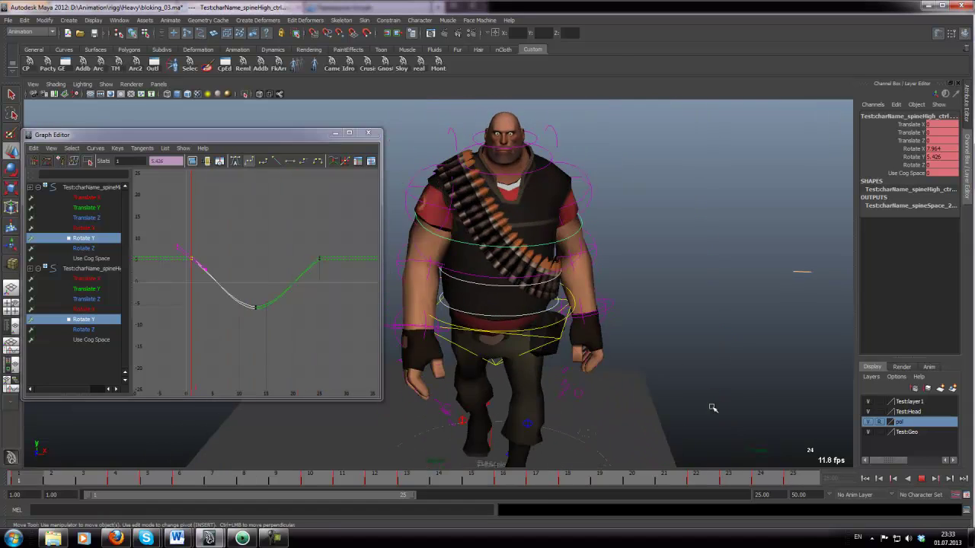
alt+drag(557, 287, 580, 255)
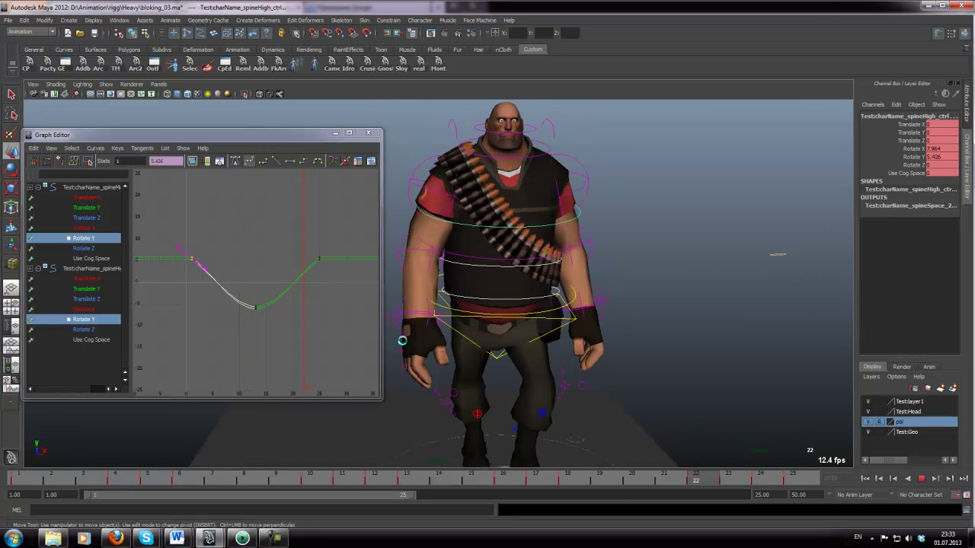
key(ctrl+s)
click(30, 481)
alt+middle_drag(561, 140, 555, 171)
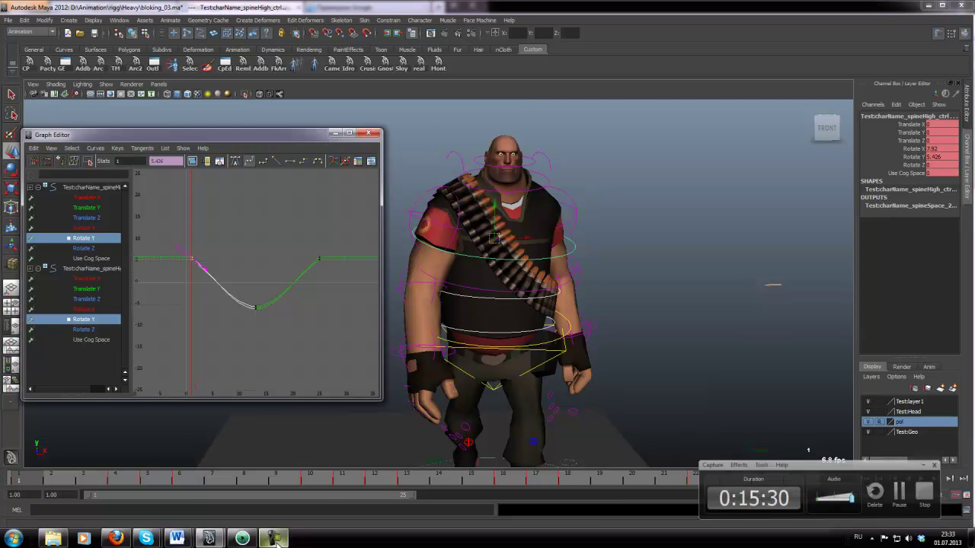
scroll(572, 180, up, 3)
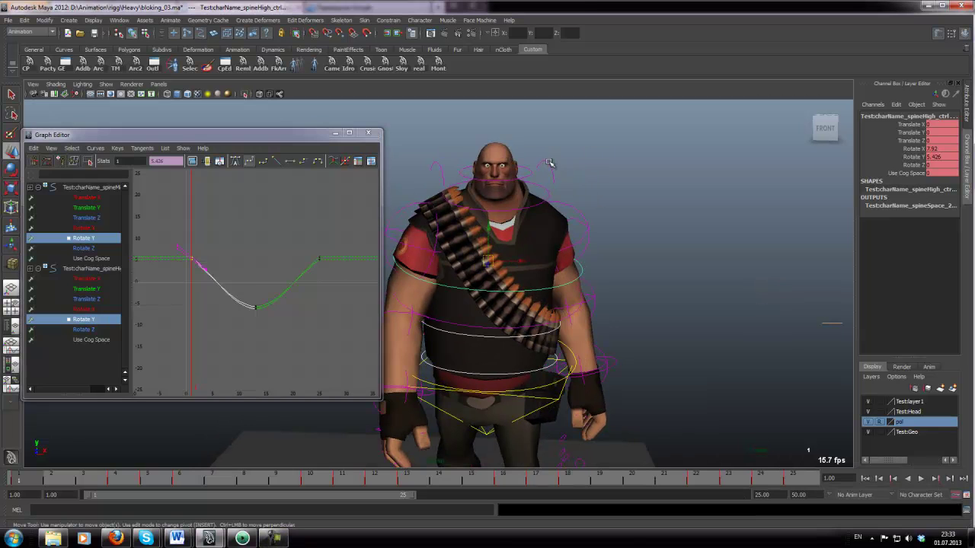
Step: Examine the left clavicle and neck controls' animation curves and their motion across the walk cycle
click(550, 163)
key(e)
drag(57, 484, 21, 478)
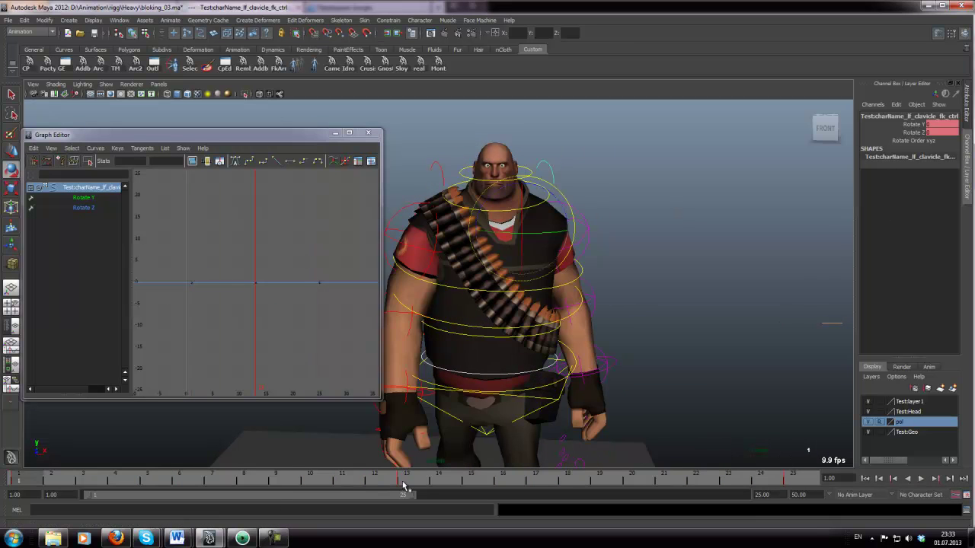
click(404, 485)
scroll(633, 221, up, 1)
click(601, 222)
scroll(495, 200, up, 2)
alt+drag(495, 200, 545, 191)
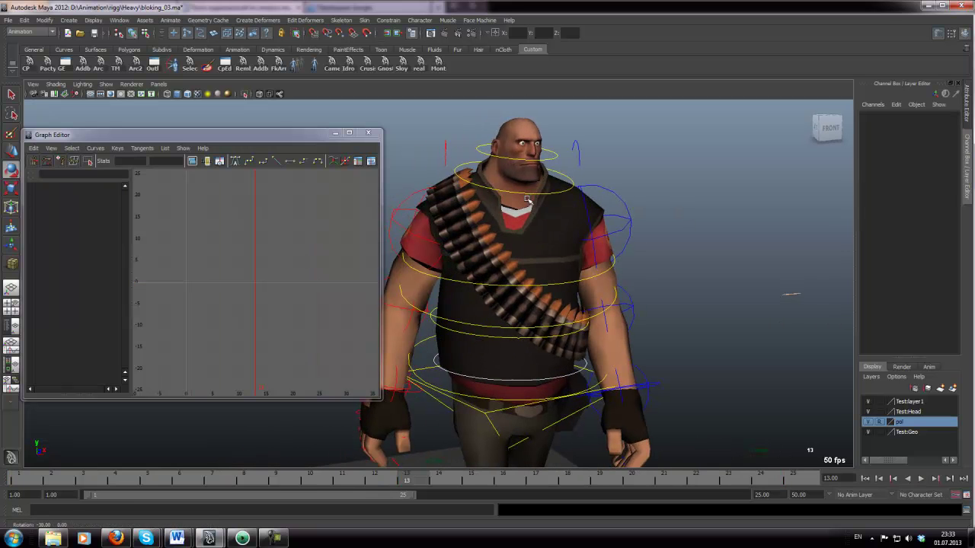
click(524, 195)
key(alt+v)
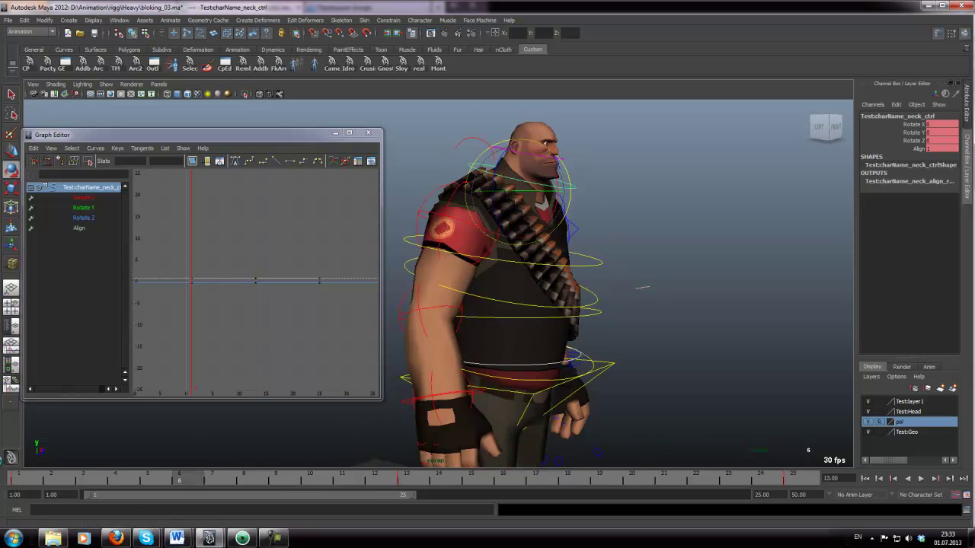
key(Escape)
Step: Compare the arm poses at frames 1 and 25 and inspect the left and right upper arm controls
alt+drag(681, 263, 610, 241)
click(600, 224)
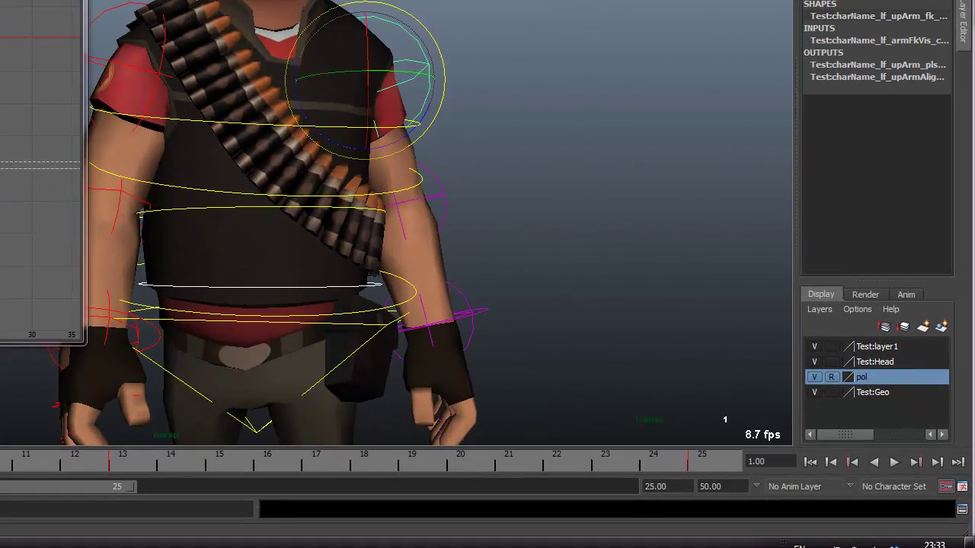
alt+drag(463, 87, 404, 62)
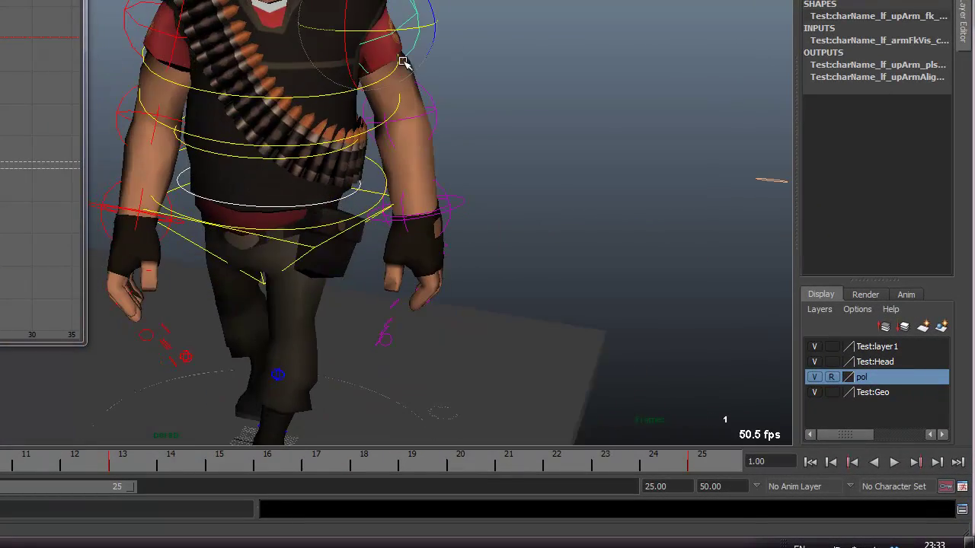
drag(128, 461, 875, 432)
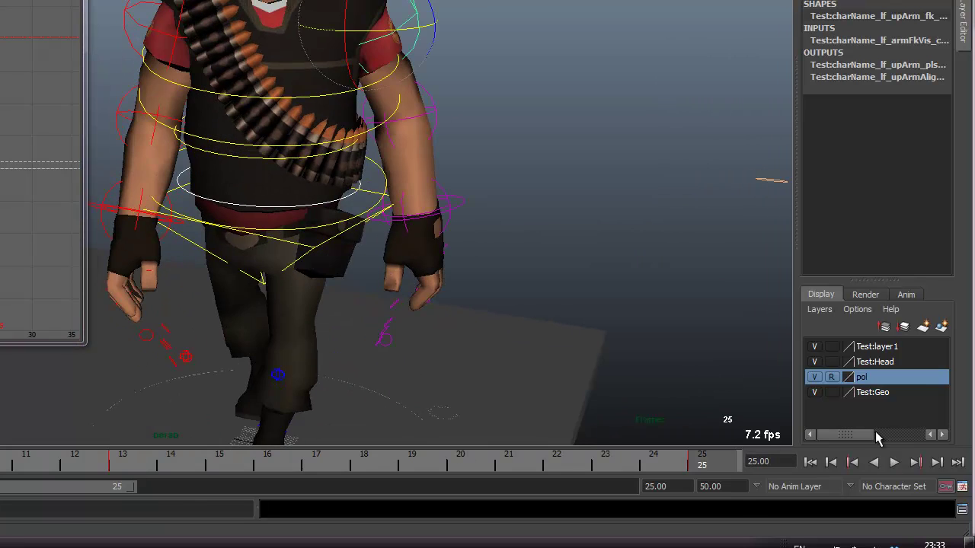
alt+drag(633, 430, 521, 340)
click(244, 182)
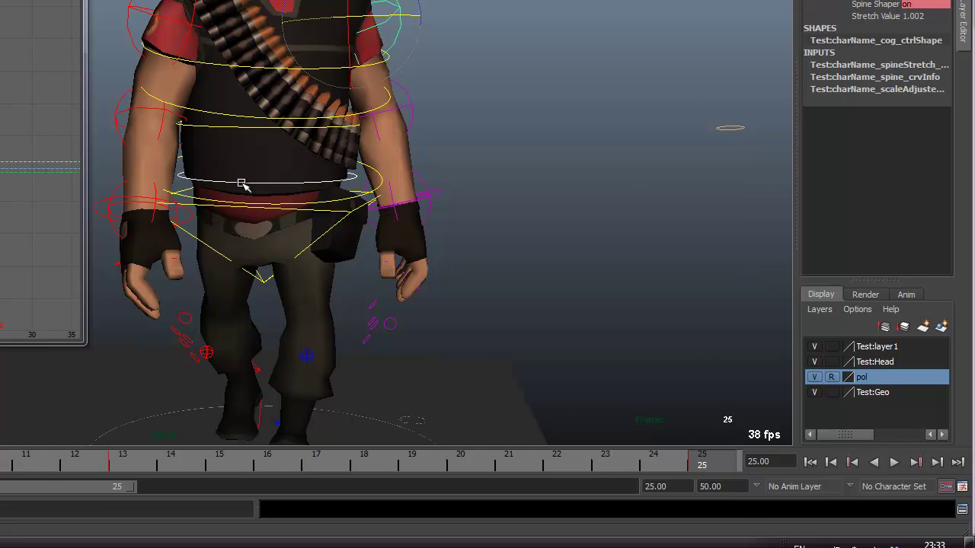
click(140, 15)
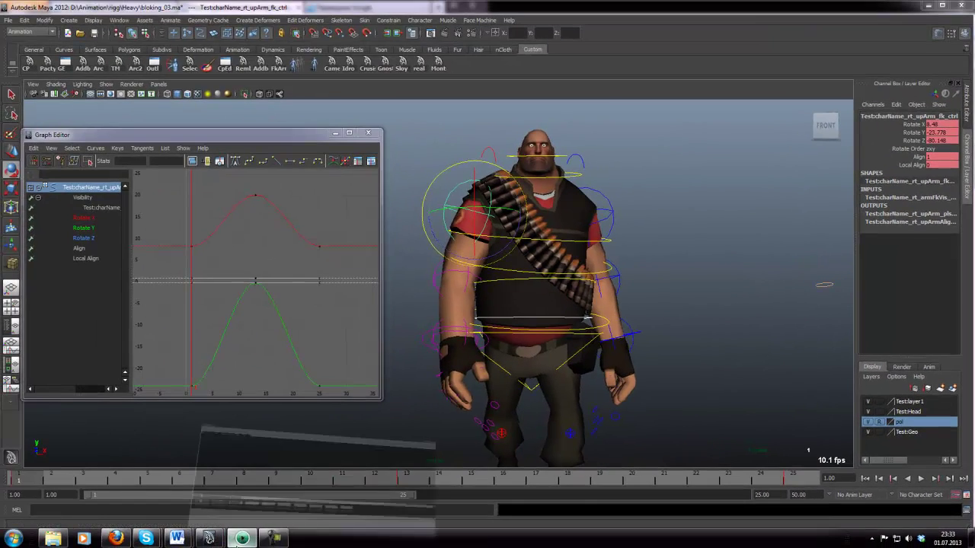
Step: Switch to Kinovea and play the angry walk reference video to study the arm swing
click(240, 539)
click(321, 482)
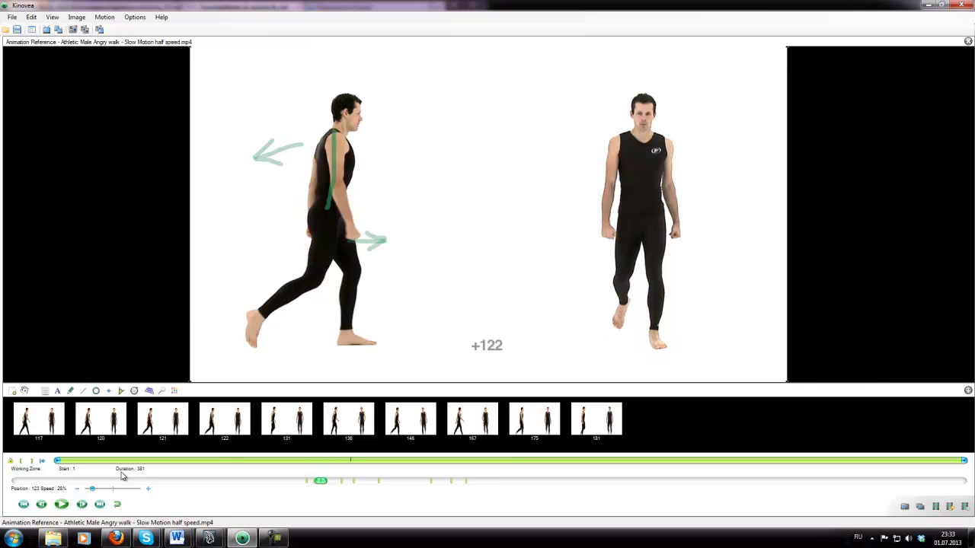
click(62, 505)
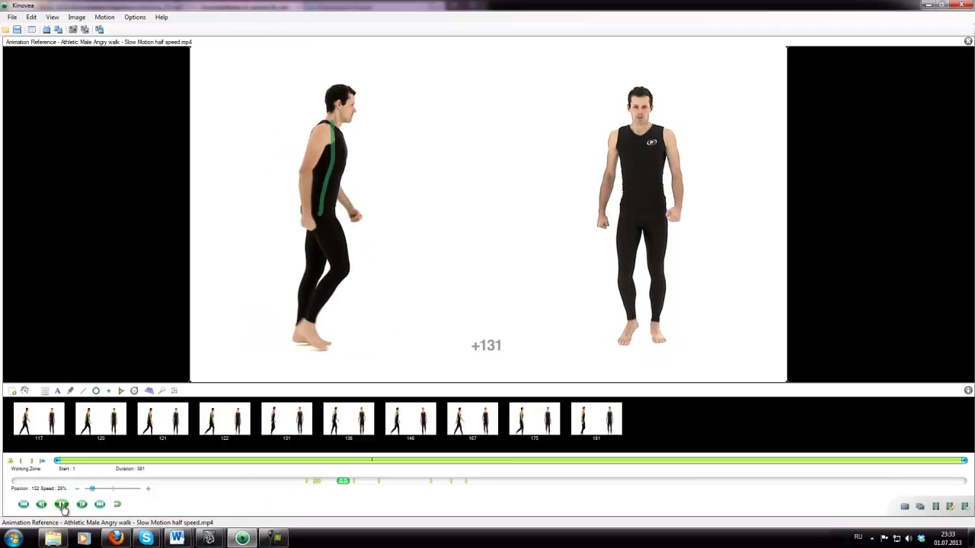
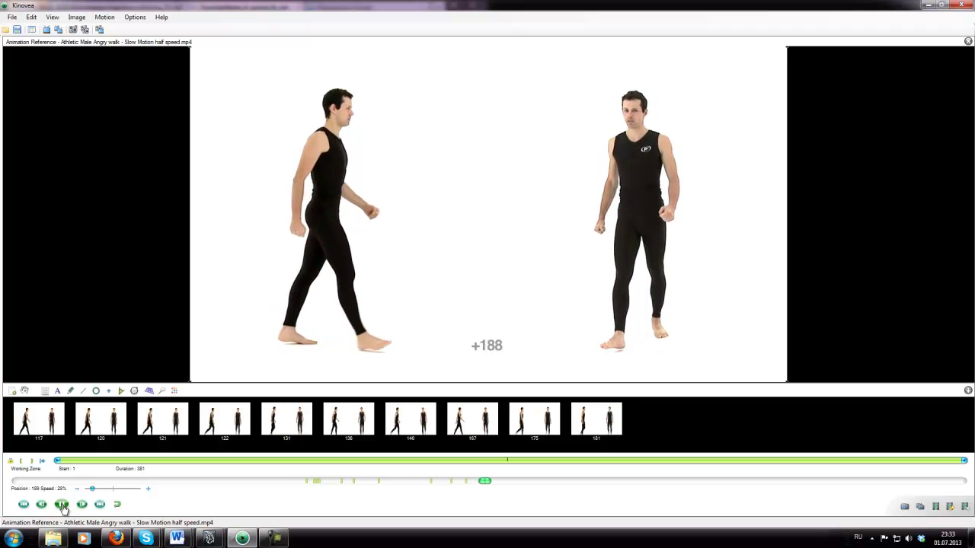
click(62, 506)
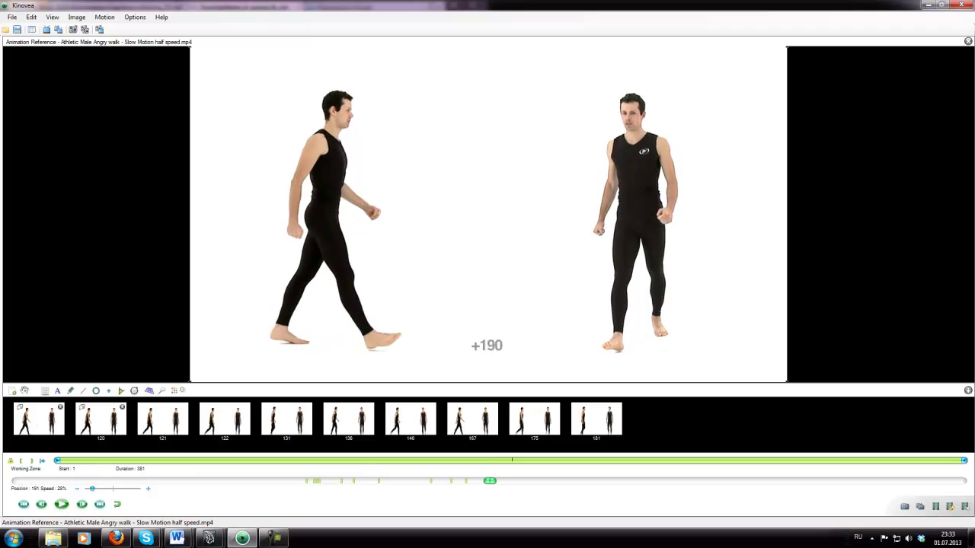
Step: Mark the position of the front-view walker's forward-swinging left hand in the reference at frames 117 and 126
click(39, 419)
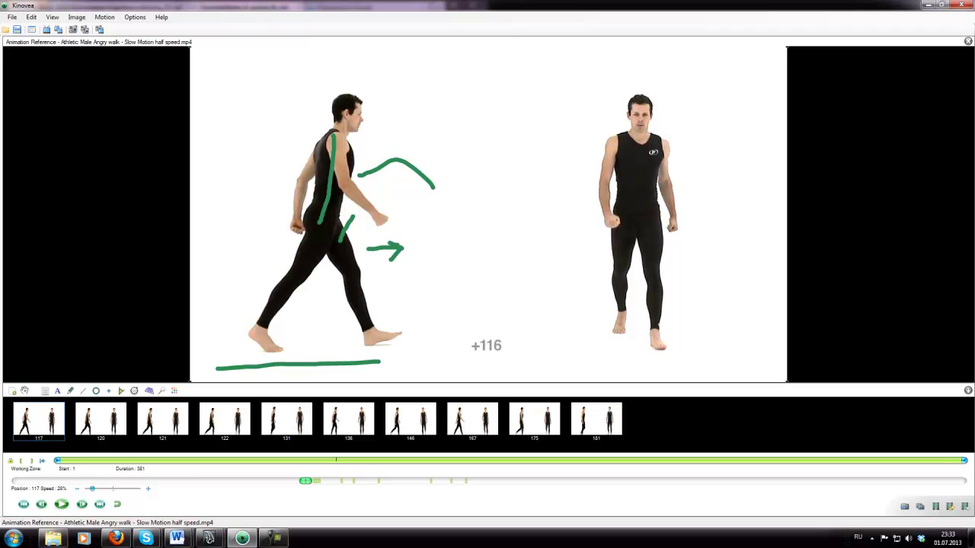
key(Right)
key(Right)
key(Right)
key(Right)
key(Right)
key(Right)
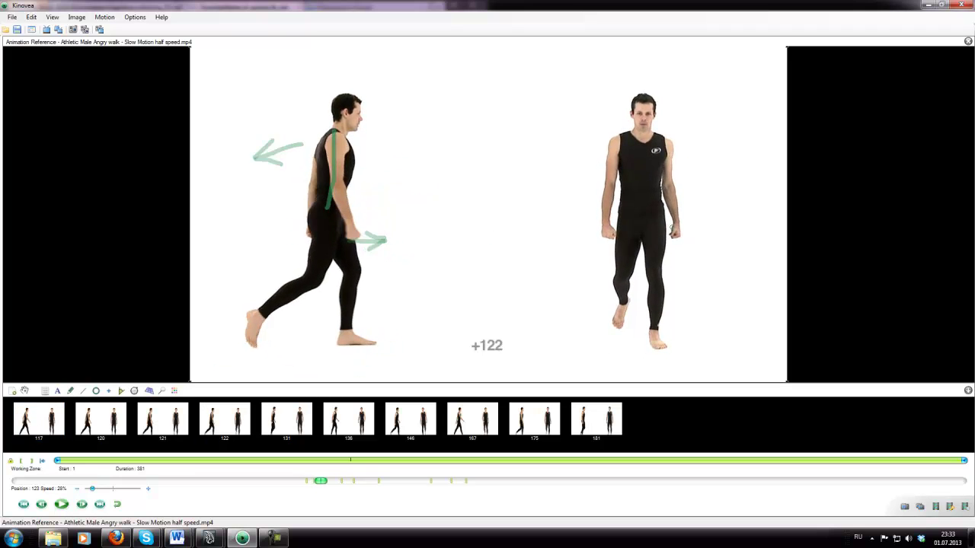
click(678, 223)
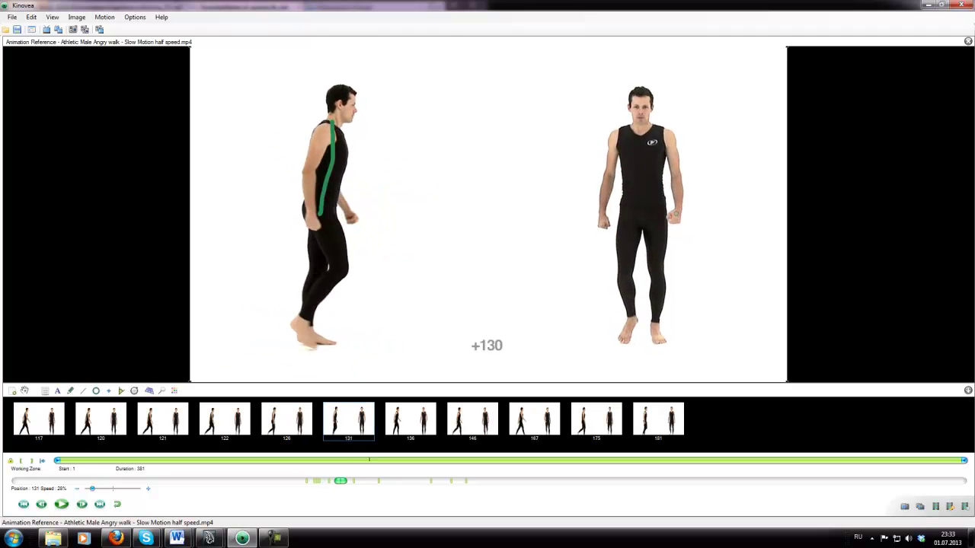
Step: Continue marking the front-view walker's left hand at frames 132 and 138
key(Right)
click(676, 210)
key(Right)
key(Right)
key(Right)
key(Right)
click(668, 216)
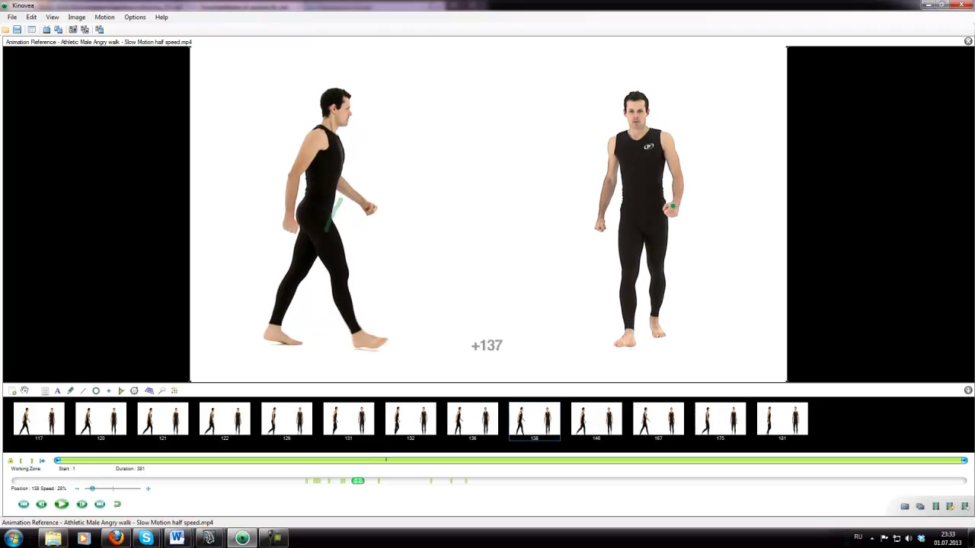
Step: Mark the front-view walker's left hand through the rest of its swing at frames 145, 152 and 161
key(Right)
key(Right)
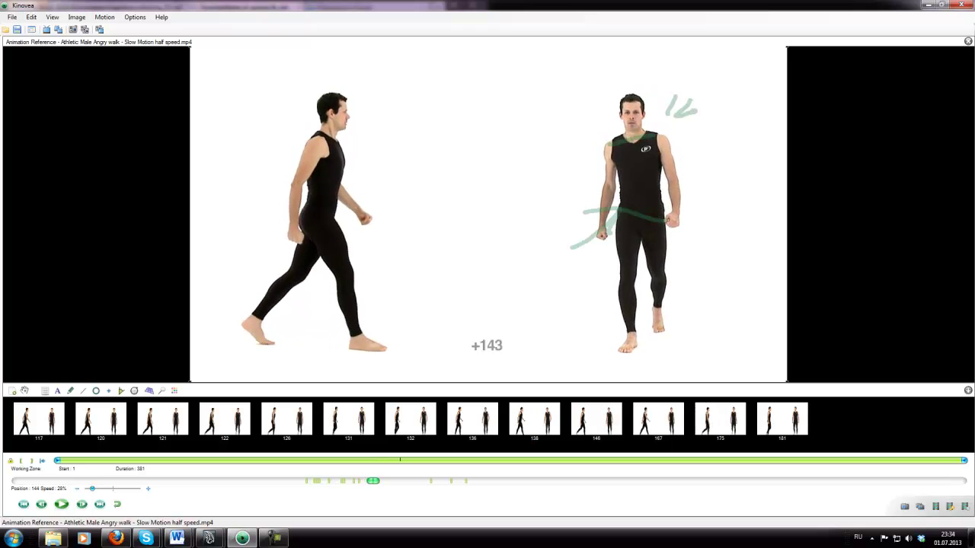
key(Return)
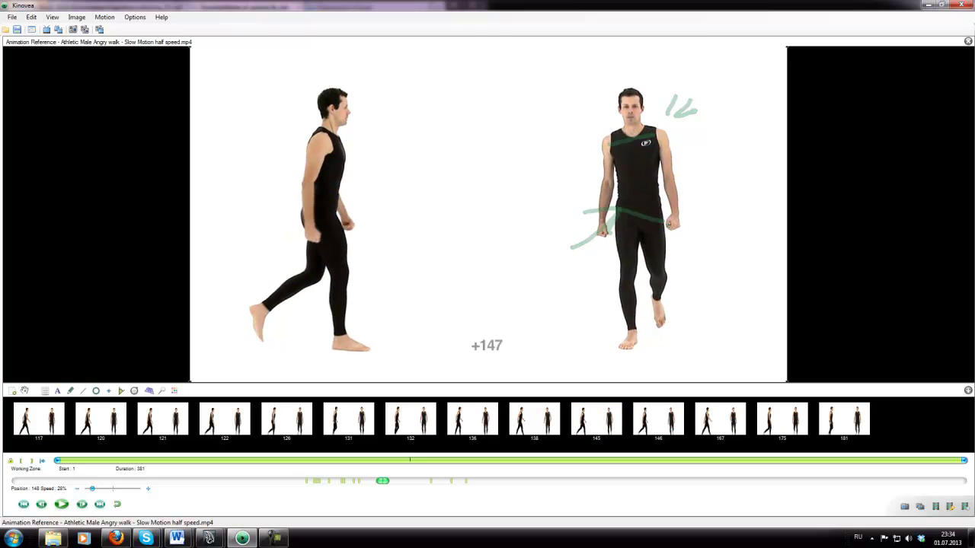
key(Return)
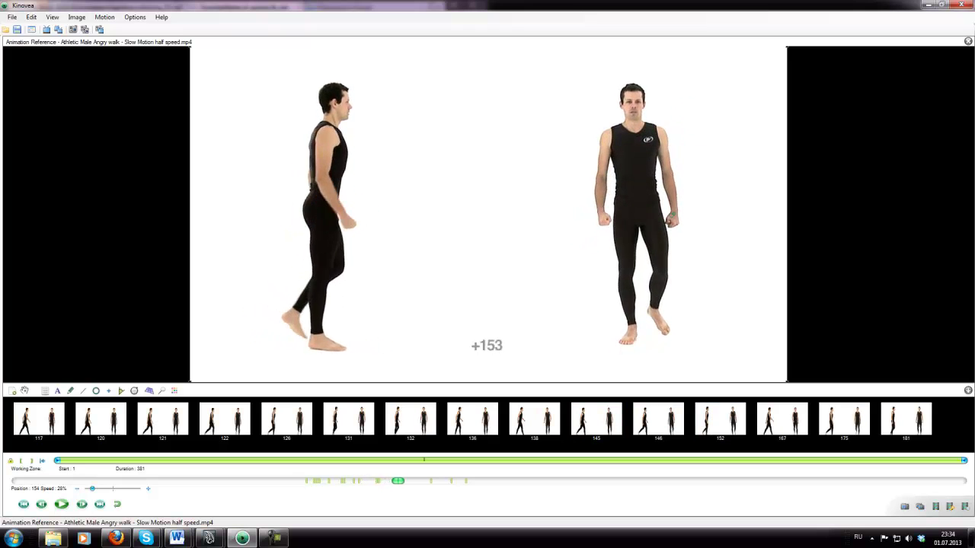
key(Return)
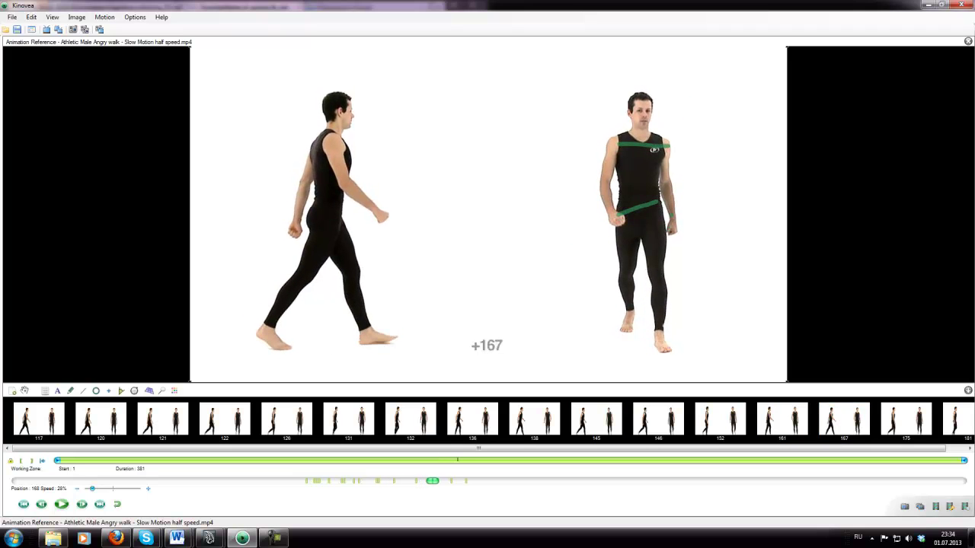
Step: Replay the marked reference in slow motion from frame 117 to examine the left hand's path
click(40, 424)
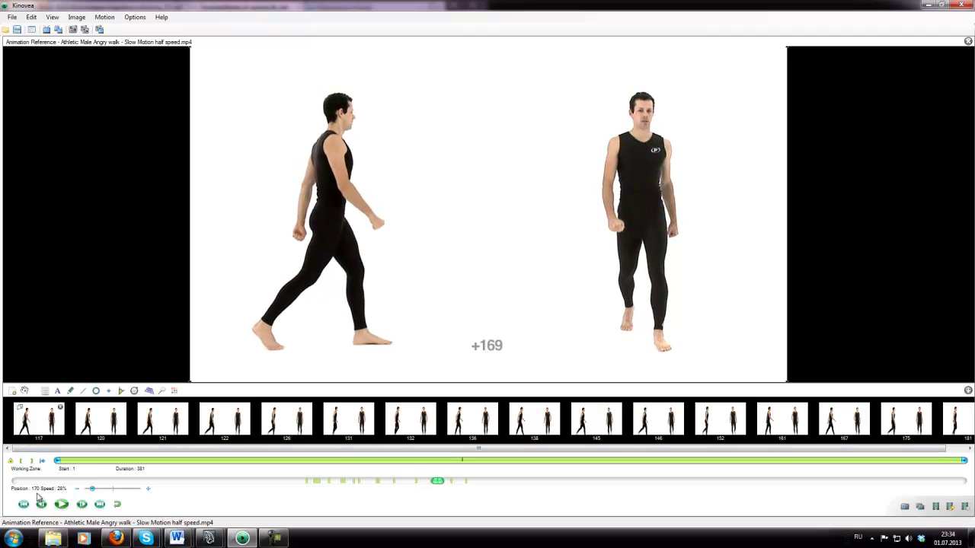
click(62, 506)
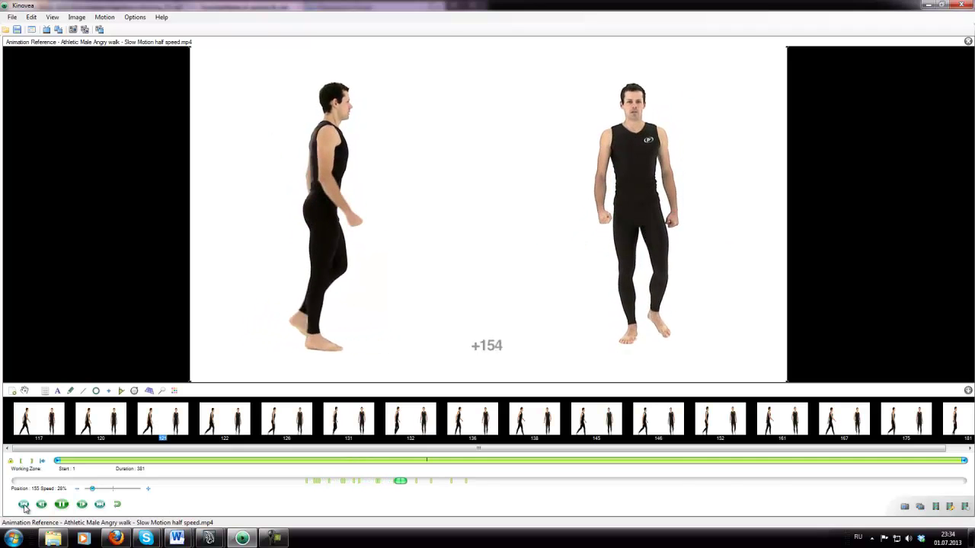
click(52, 432)
click(61, 504)
Step: Set the playback speed to 100% and replay the marked hand swing from frame 117
drag(93, 489, 112, 488)
click(23, 431)
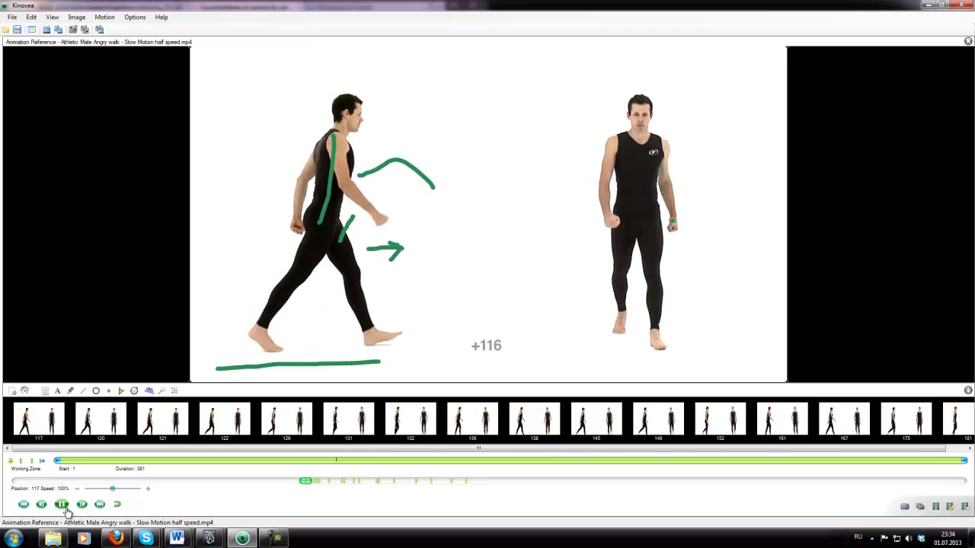
click(64, 507)
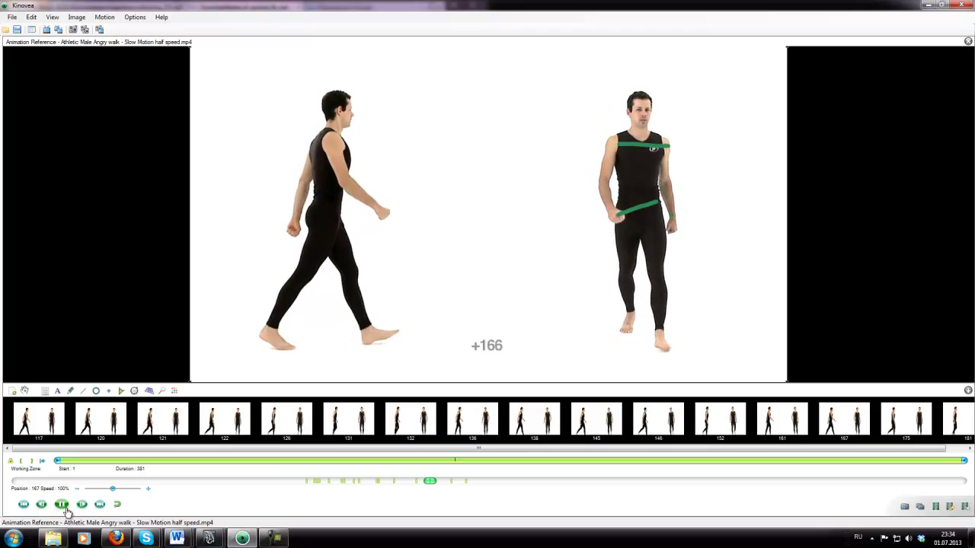
click(38, 424)
click(64, 510)
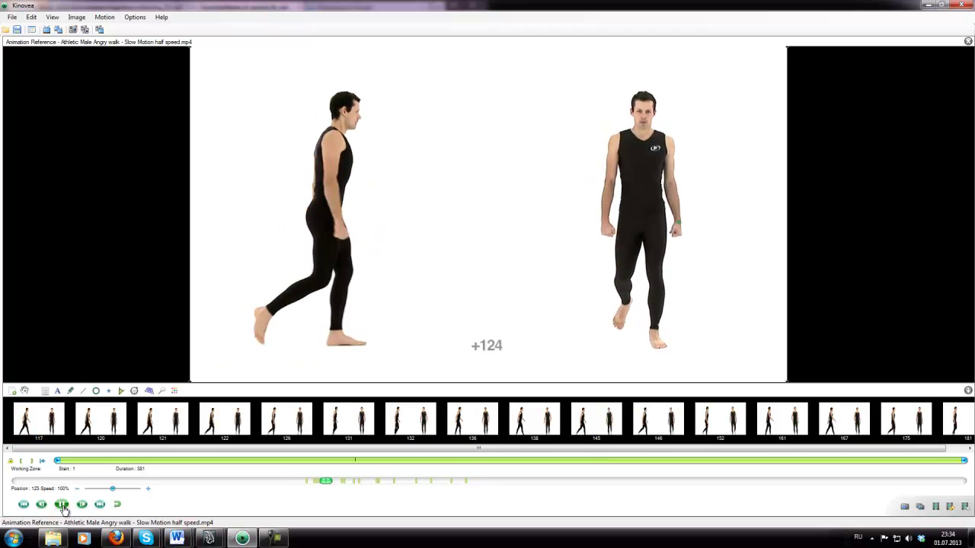
Step: Play the angry-walk reference and return to annotated frame 117 to examine the start of the stride
click(64, 510)
key(Left)
key(Left)
key(Left)
key(Left)
key(Right)
key(Right)
key(Right)
click(23, 431)
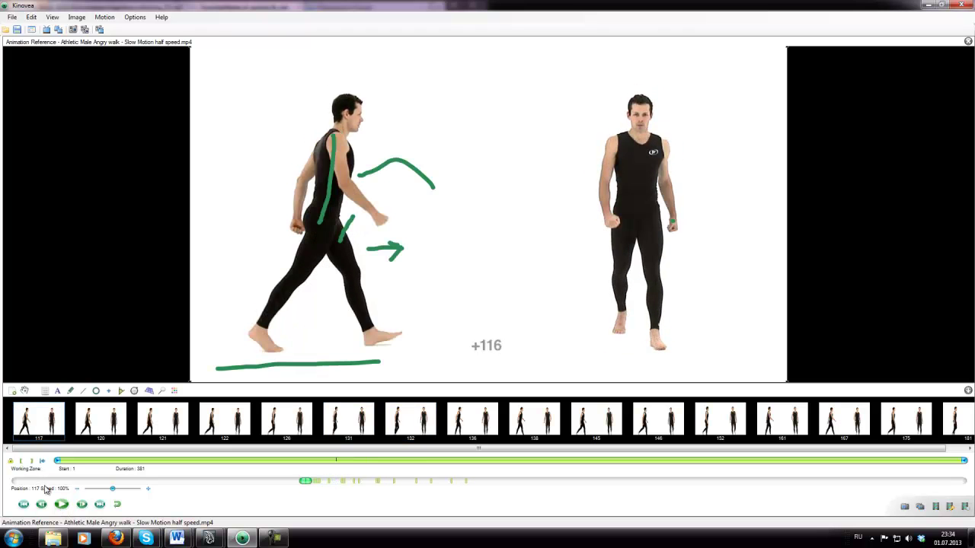
click(62, 506)
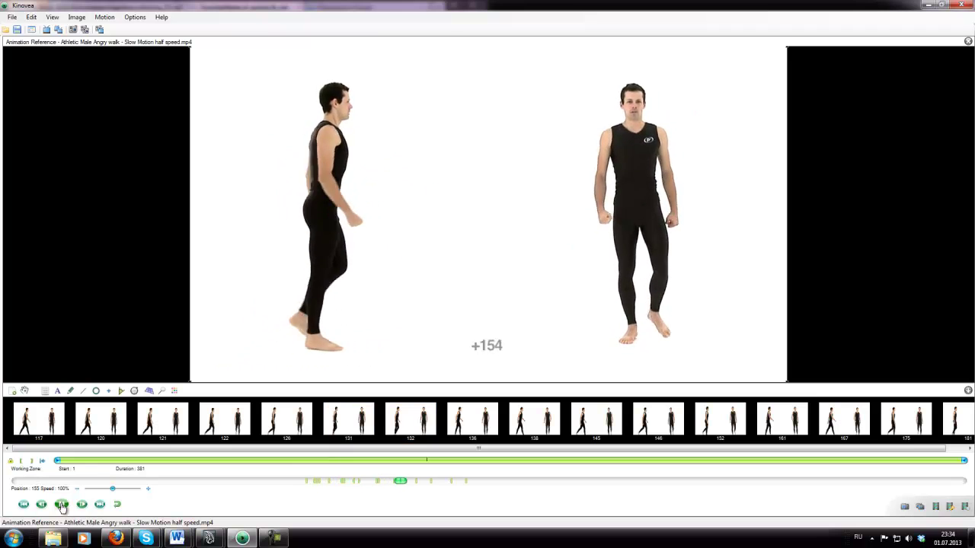
click(61, 505)
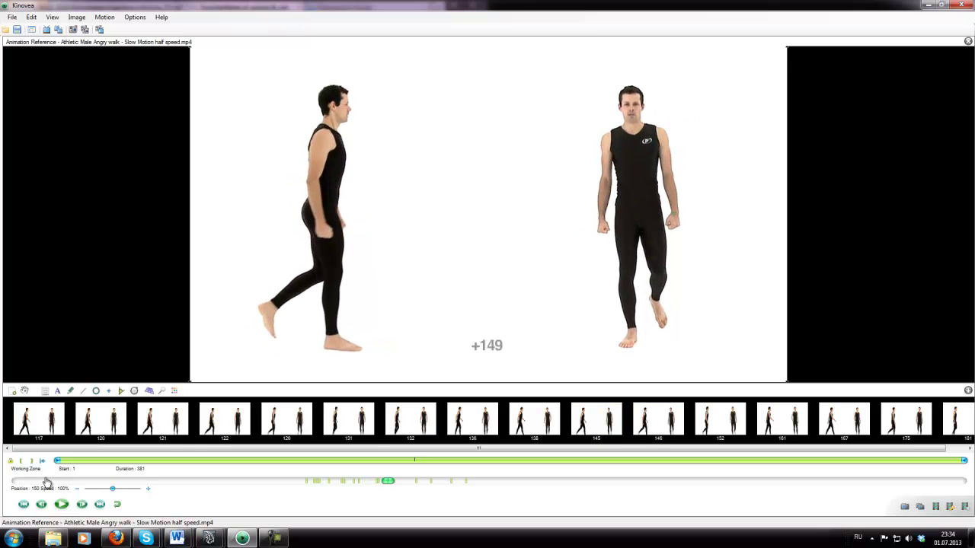
scroll(46, 481, down, 9)
click(36, 431)
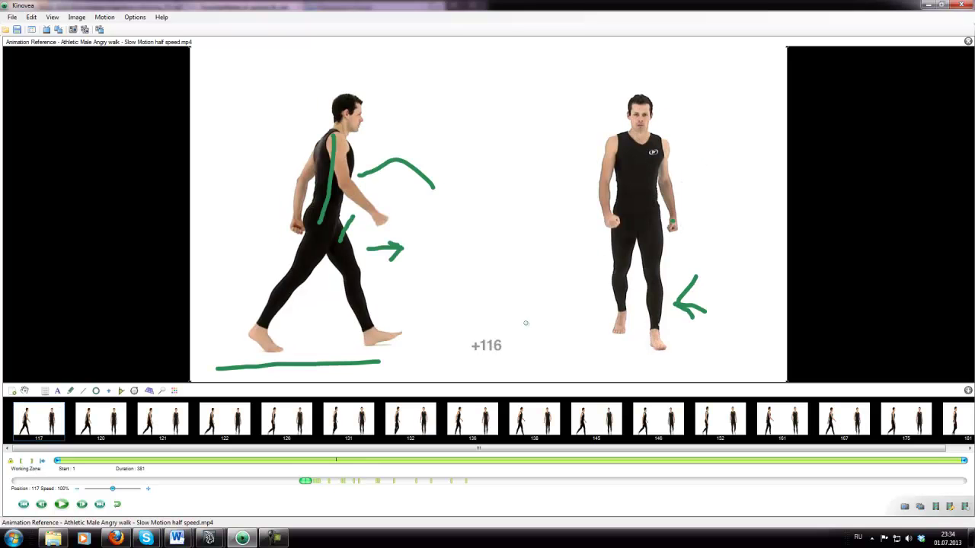
Step: Step back and forth from frame 117 to 126 to examine how the hips and shoulders move into the passing pose
key(Right)
key(Right)
key(Right)
key(Right)
key(Right)
key(Right)
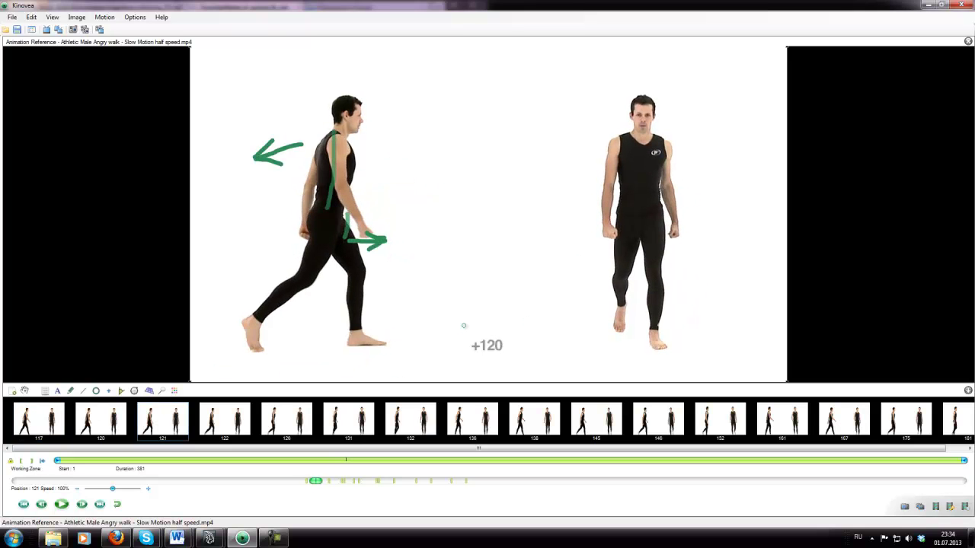
key(Left)
key(Left)
key(Left)
key(Left)
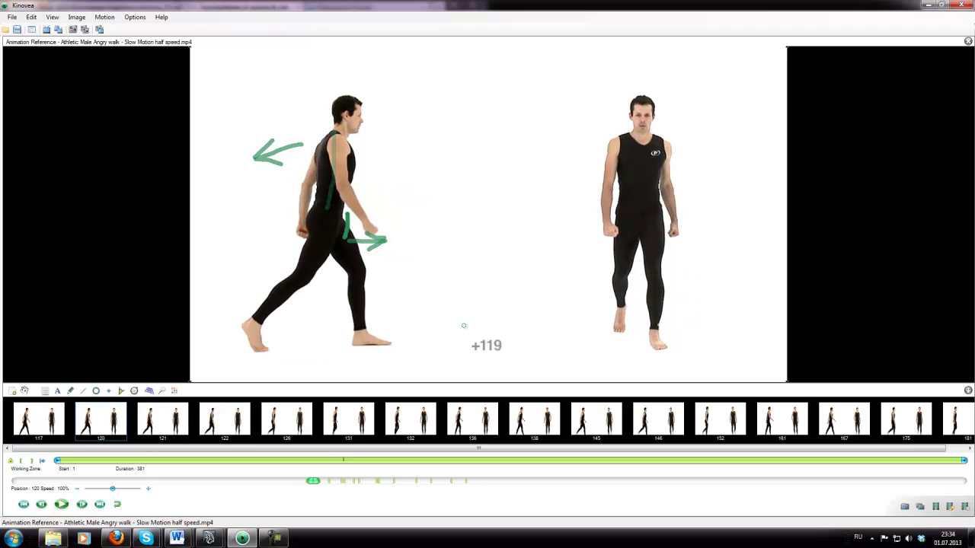
key(Right)
key(Right)
key(Right)
key(Right)
key(Right)
key(Right)
key(Right)
key(Right)
key(Right)
key(Right)
key(Right)
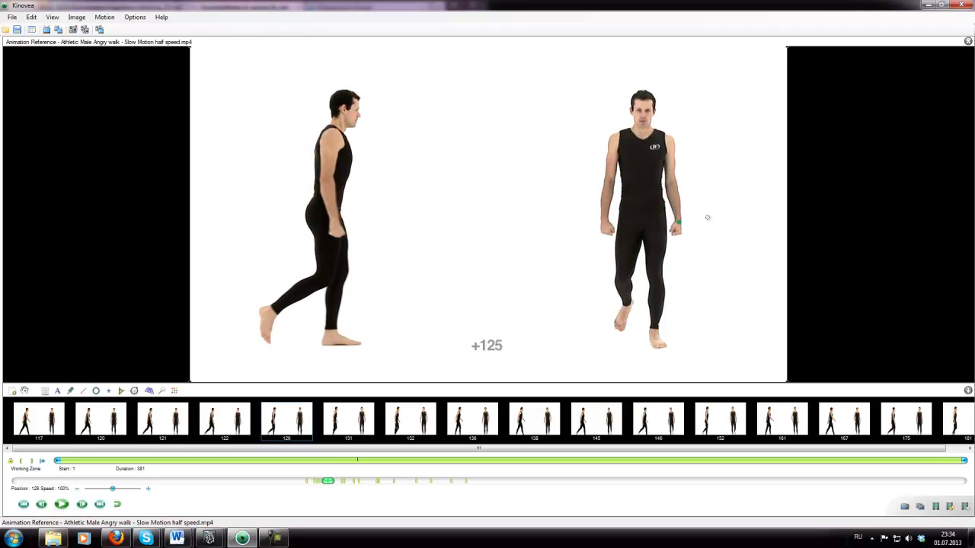
Step: Step through the reference from frame 126 to 151 to examine the arm swing and the hip and shoulder tilt
key(Right)
key(Right)
key(Right)
key(Right)
key(Right)
key(Right)
key(Right)
key(Right)
key(Right)
key(Right)
key(Right)
key(Right)
key(Right)
key(Right)
key(Right)
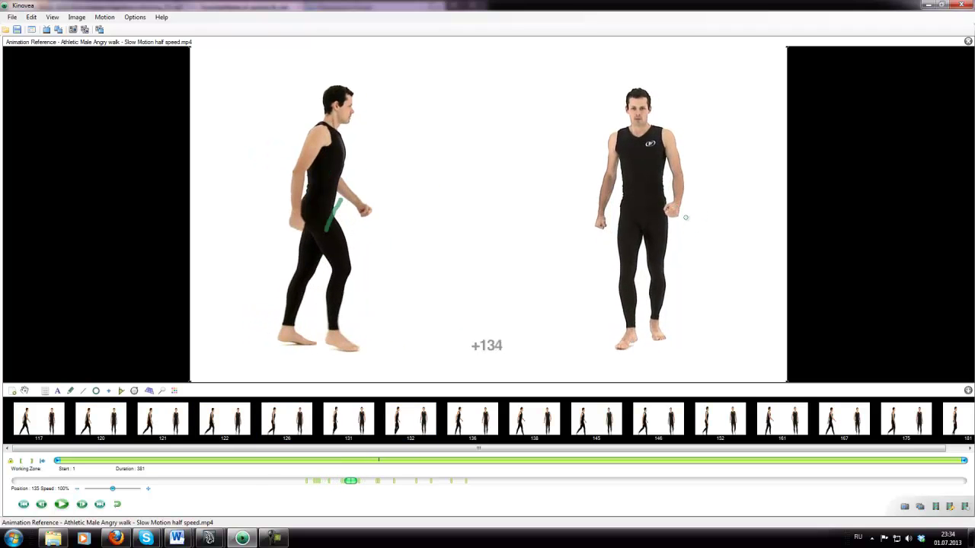
key(Right)
key(Right)
key(Right)
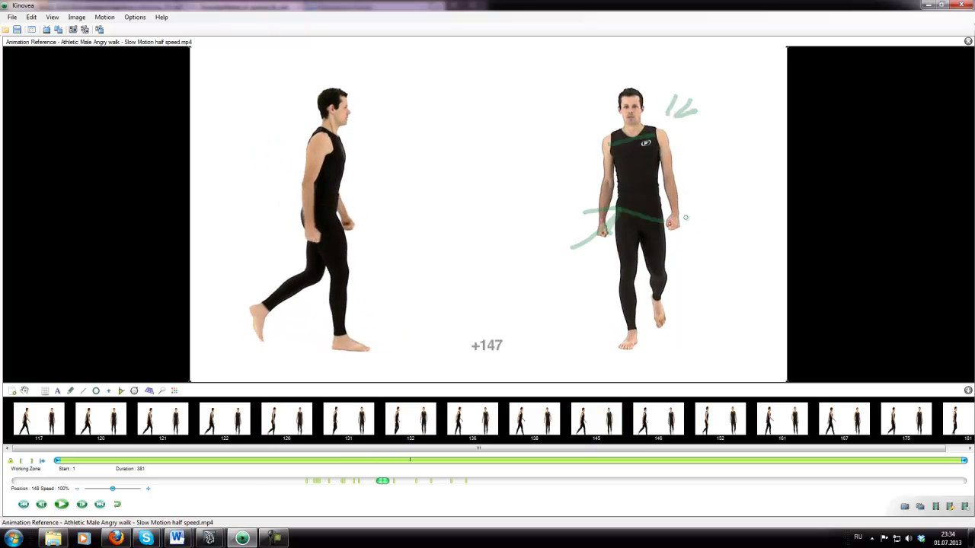
key(Right)
key(Right)
key(Right)
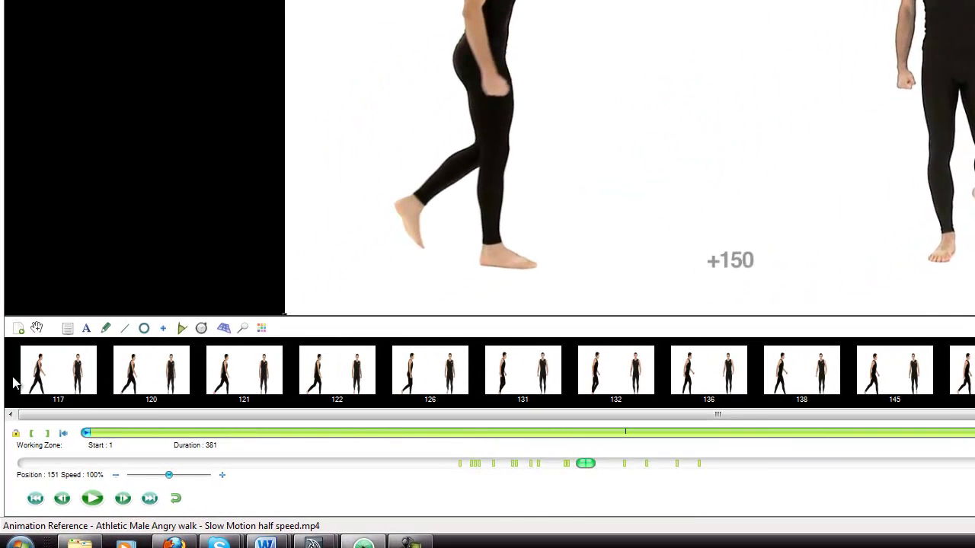
Step: Replay the walk repeatedly from frame 117 and pause at frame 165 to examine the overall arm and hip rhythm
click(51, 390)
click(92, 498)
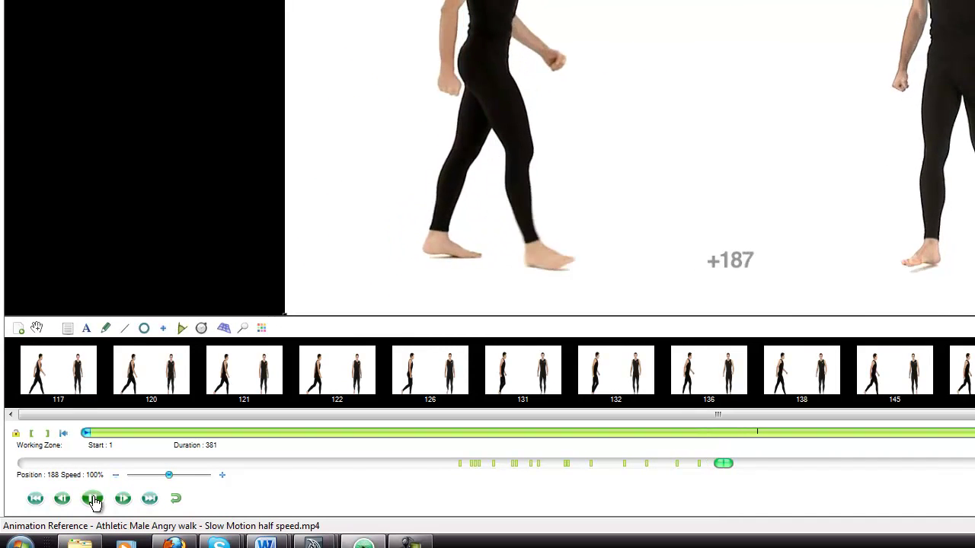
click(92, 498)
click(54, 377)
click(92, 498)
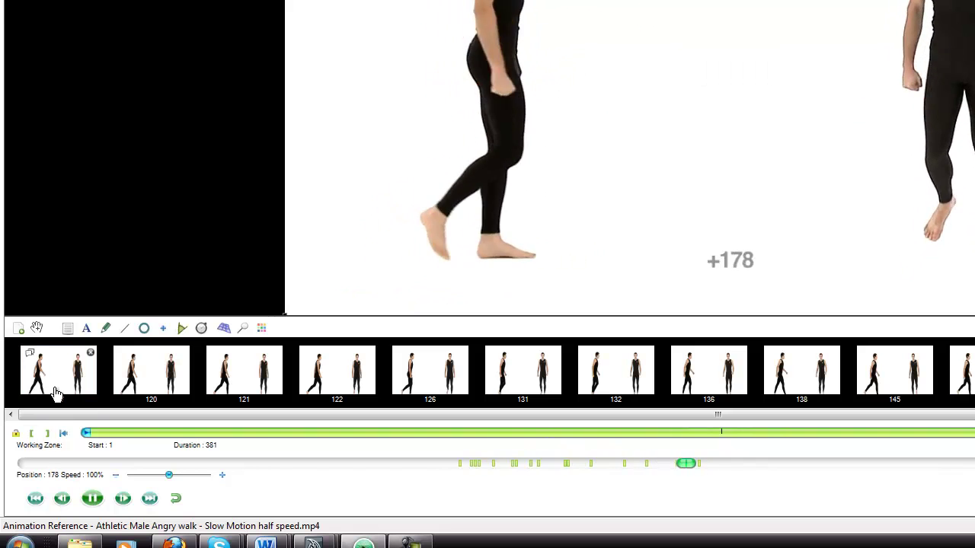
click(57, 387)
click(93, 498)
click(92, 498)
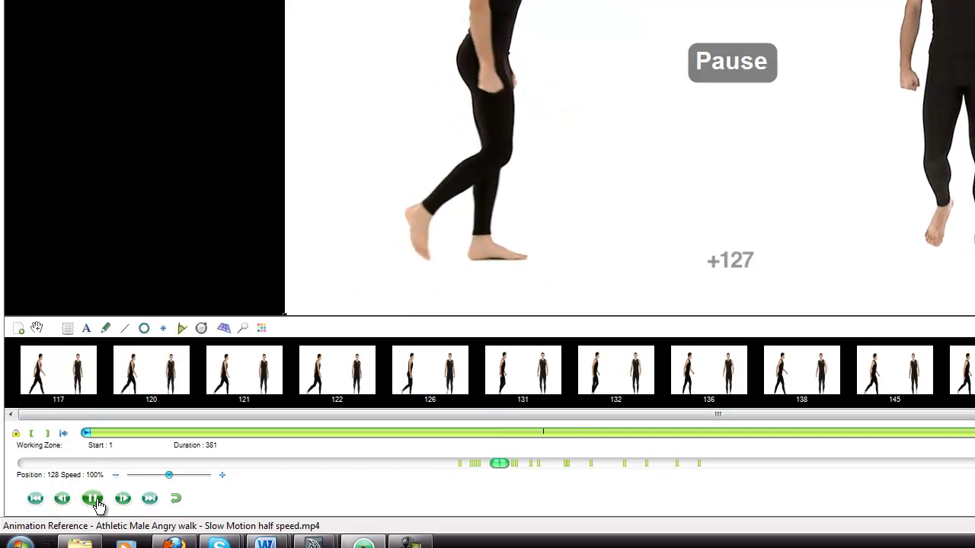
click(92, 498)
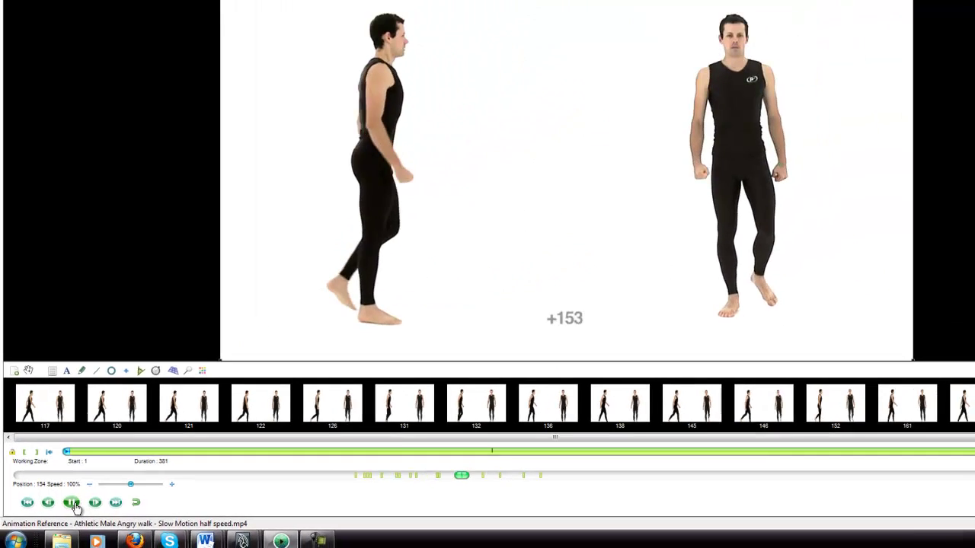
click(71, 503)
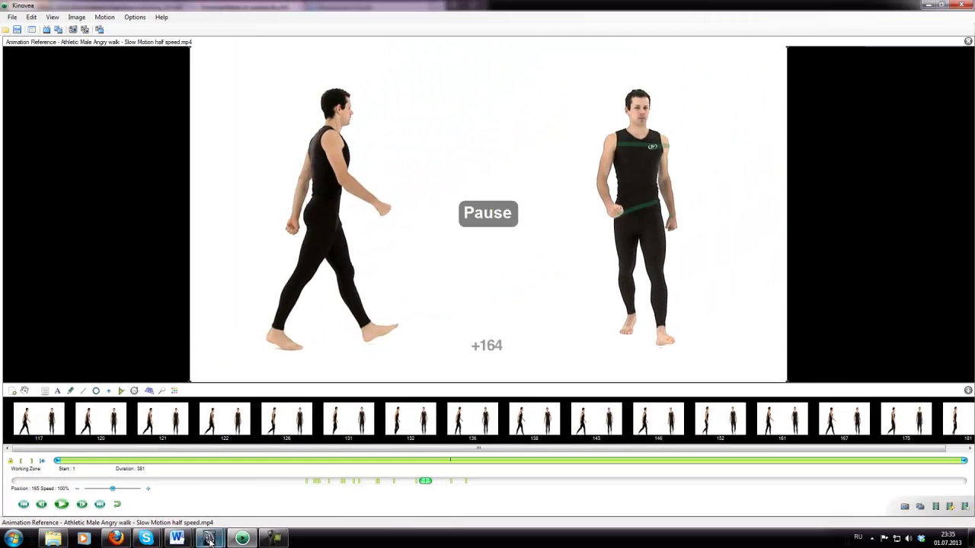
Step: Switch to Maya and, at frame 1, rotate the right upper-arm control to about X 8.0, Y -37.7, Z -79.9
mouse_move(209, 539)
click(242, 481)
alt+drag(548, 302, 538, 301)
alt+middle_drag(538, 300, 534, 265)
alt+drag(534, 266, 582, 268)
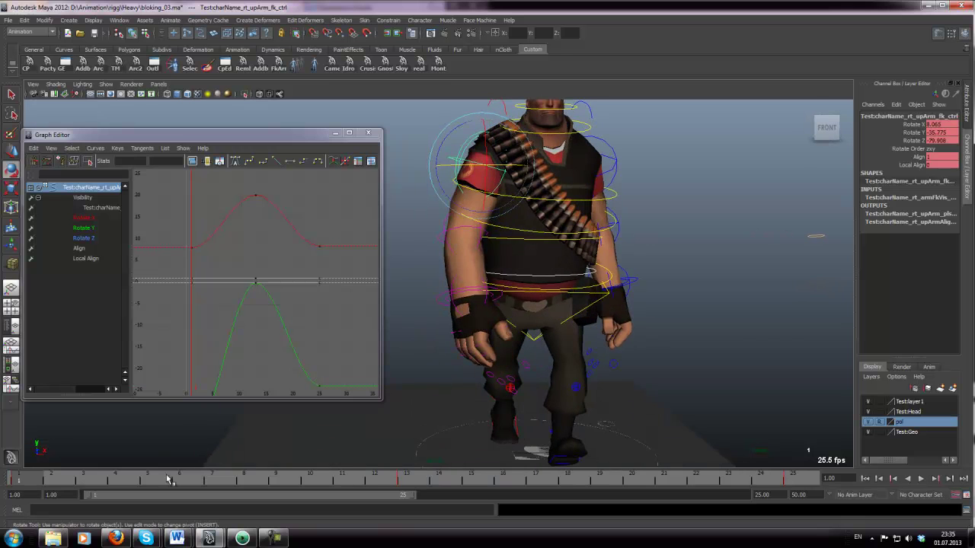
drag(467, 163, 460, 177)
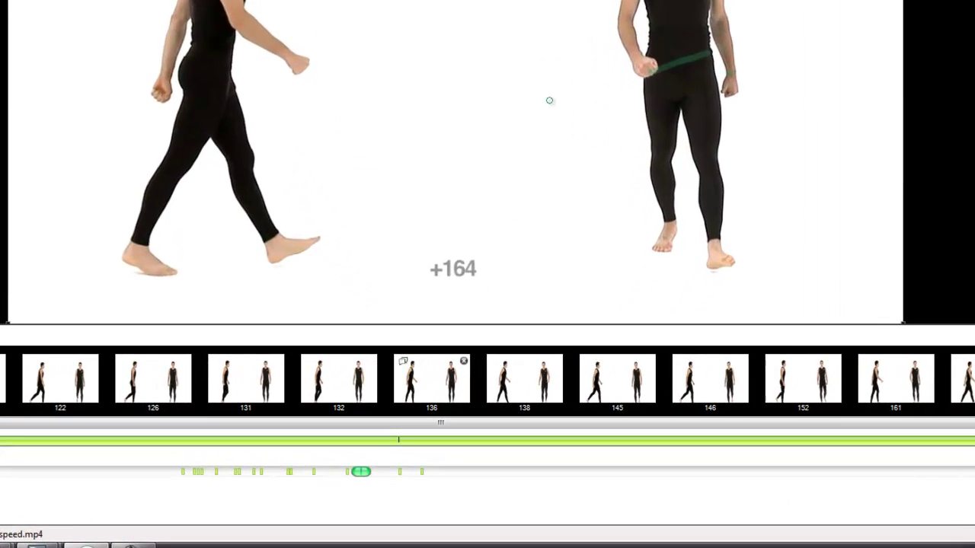
Step: In Kinovea, draw an arrow toward the front figure's forward hand on frame 165 and a short stroke further along the walk
drag(542, 99, 623, 55)
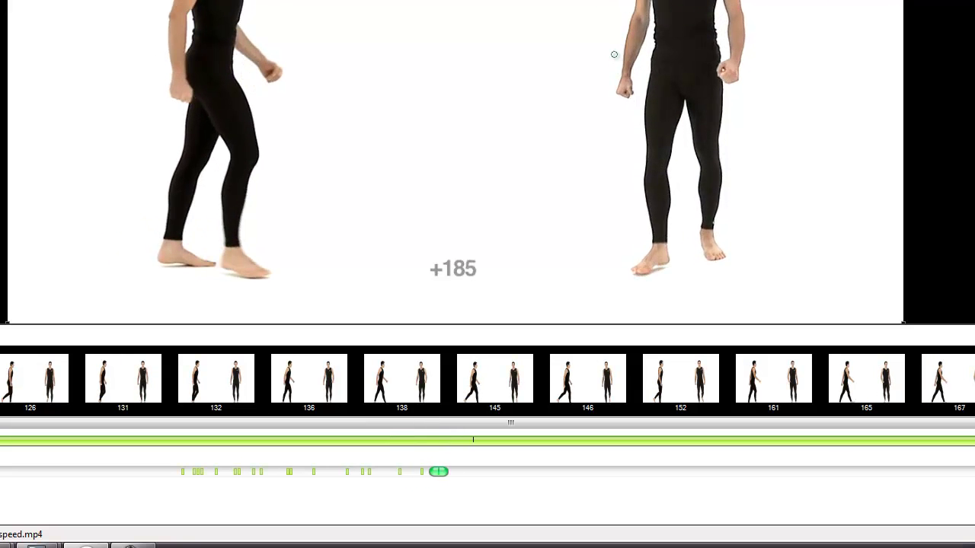
mouse_move(533, 129)
mouse_down()
mouse_move(573, 111)
mouse_move(551, 105)
mouse_up()
Step: Step backward through the reference to frame 167 to examine how the front figure's hands travel relative to the hips
key(Right)
key(Right)
key(Left)
key(Left)
key(Left)
key(Left)
key(Left)
key(Left)
key(Left)
key(Left)
key(Left)
key(Left)
key(Left)
key(Left)
key(Left)
key(Left)
key(Left)
key(Left)
key(Left)
key(Left)
key(Left)
key(Left)
key(Left)
key(Left)
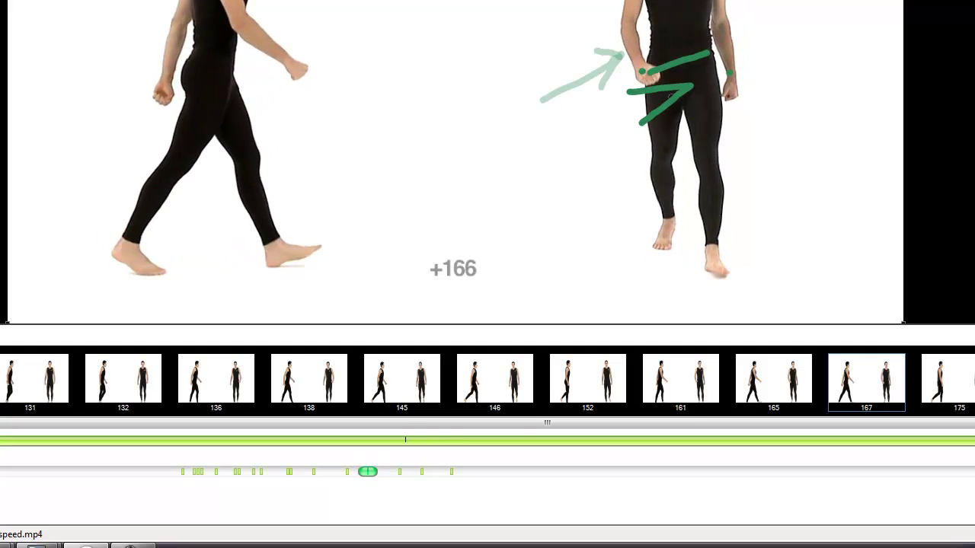
Step: Play the clip and step around frame 152 to examine the hand positions in the passing pose
key(space)
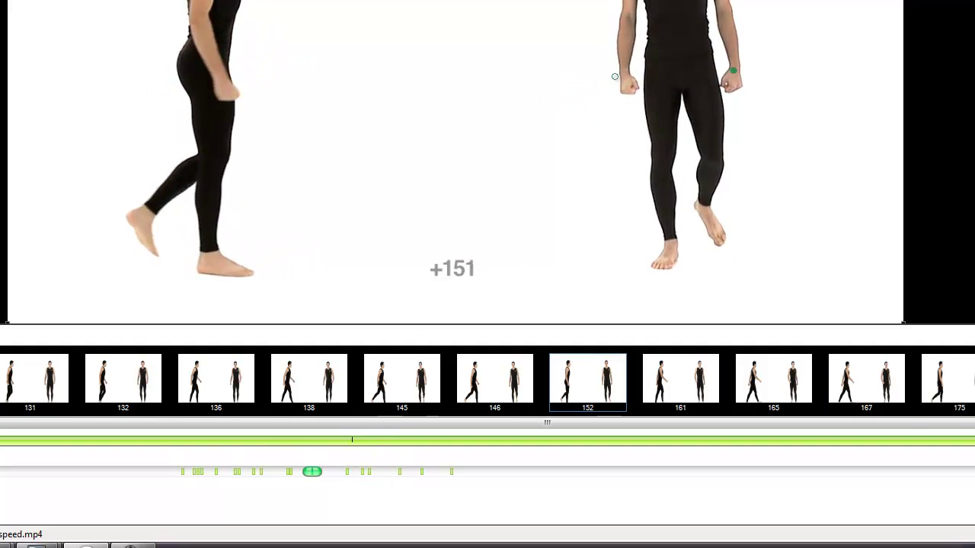
key(Left)
key(Left)
key(Left)
key(Left)
key(Right)
key(Right)
key(Right)
key(Right)
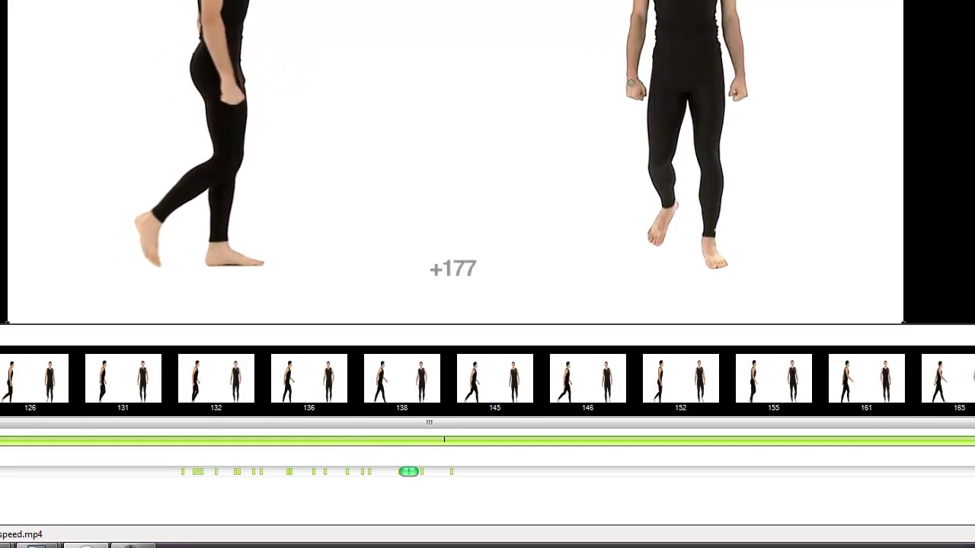
Step: Go to frame 176 and draw arrows toward the front figure's supporting foot and upper thighs
key(Left)
key(Left)
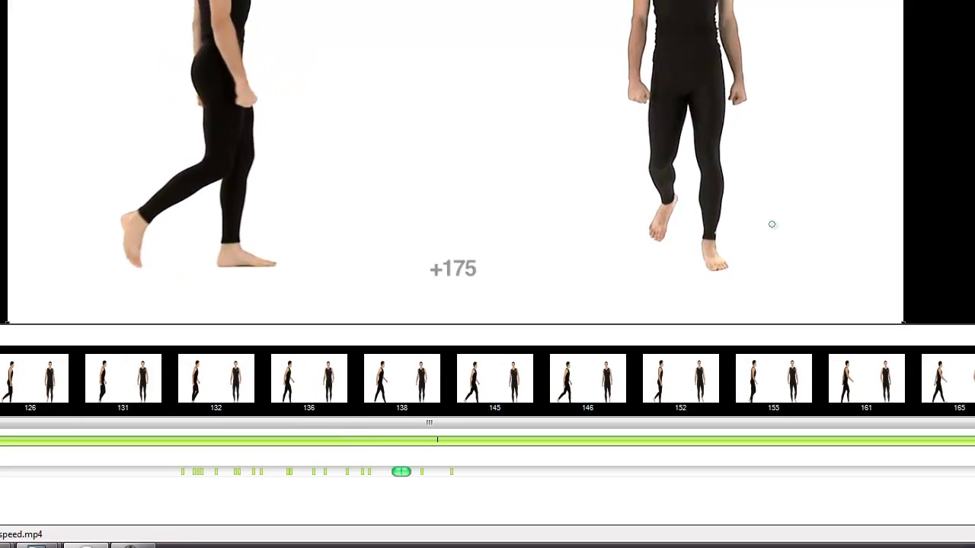
drag(781, 212, 756, 257)
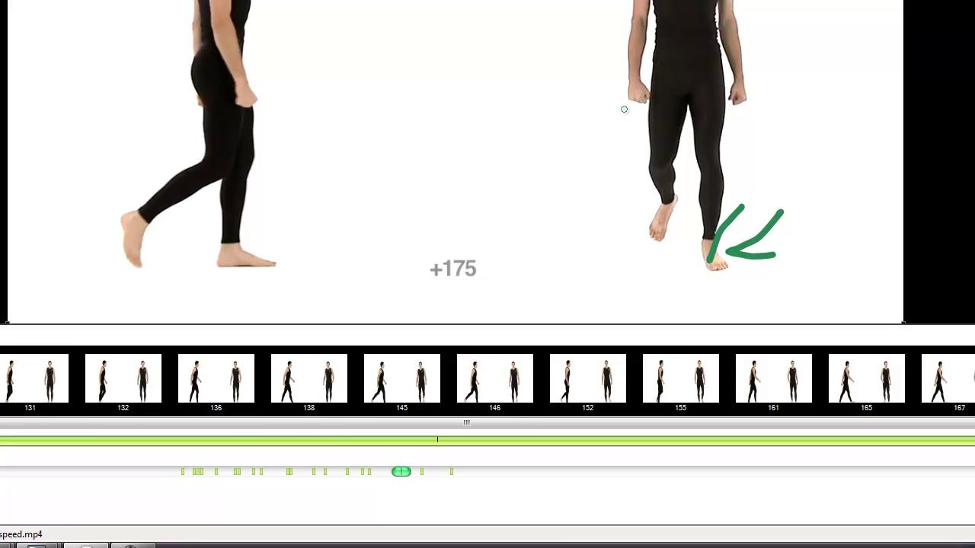
mouse_move(586, 130)
mouse_down()
mouse_move(682, 115)
mouse_move(634, 104)
mouse_up()
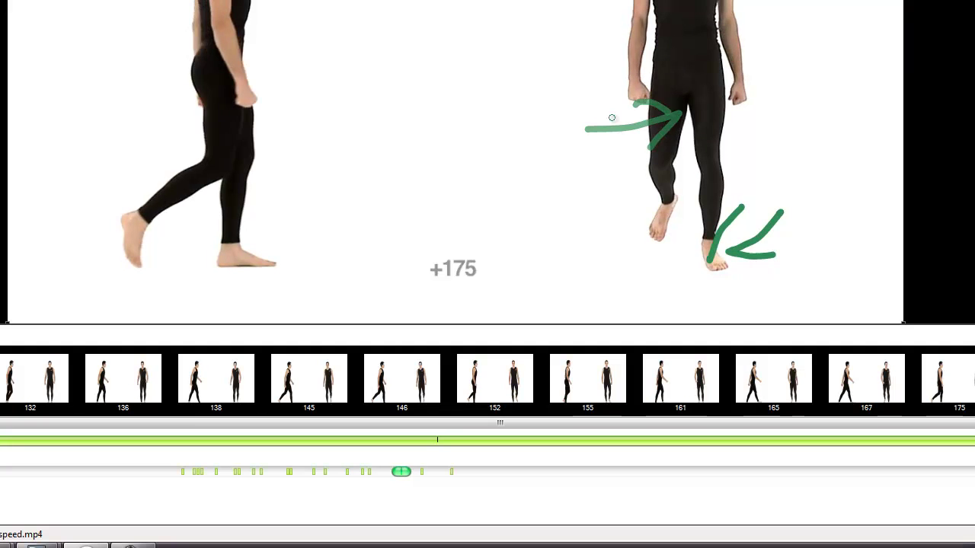
Step: Step backward from frame 176 to 138 and check the earlier keyframes to examine the hand path in the front view
key(Left)
key(Left)
key(Left)
key(Left)
key(Left)
key(Left)
key(Left)
key(Left)
key(Left)
key(Left)
key(Left)
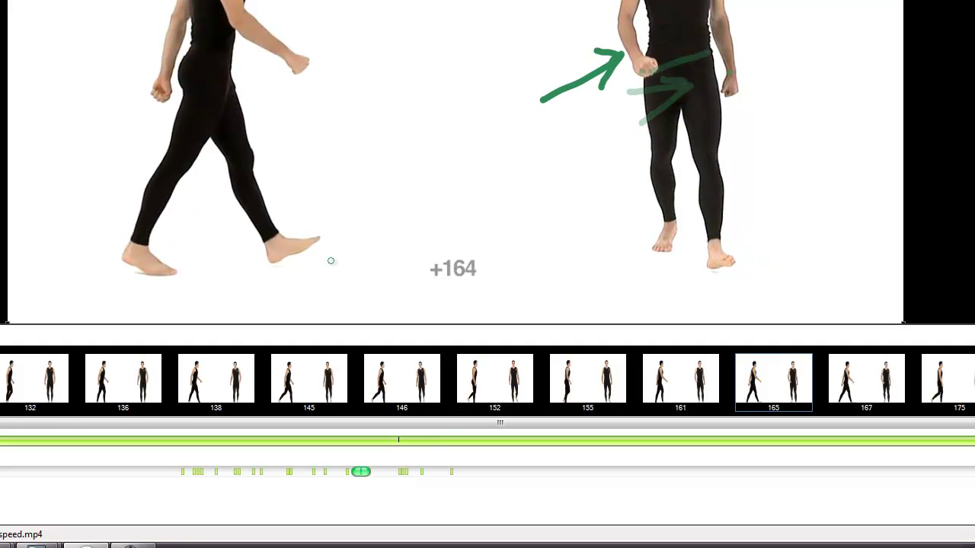
key(Left)
key(Left)
key(Left)
key(Left)
key(Left)
key(Left)
key(Left)
key(Left)
key(Left)
key(Left)
key(Left)
key(Left)
key(Left)
key(Left)
key(Left)
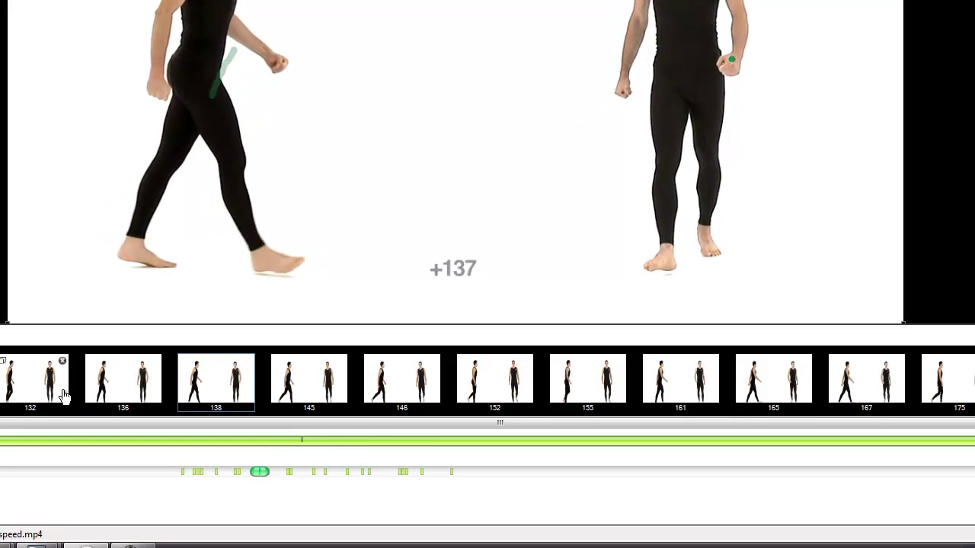
click(64, 395)
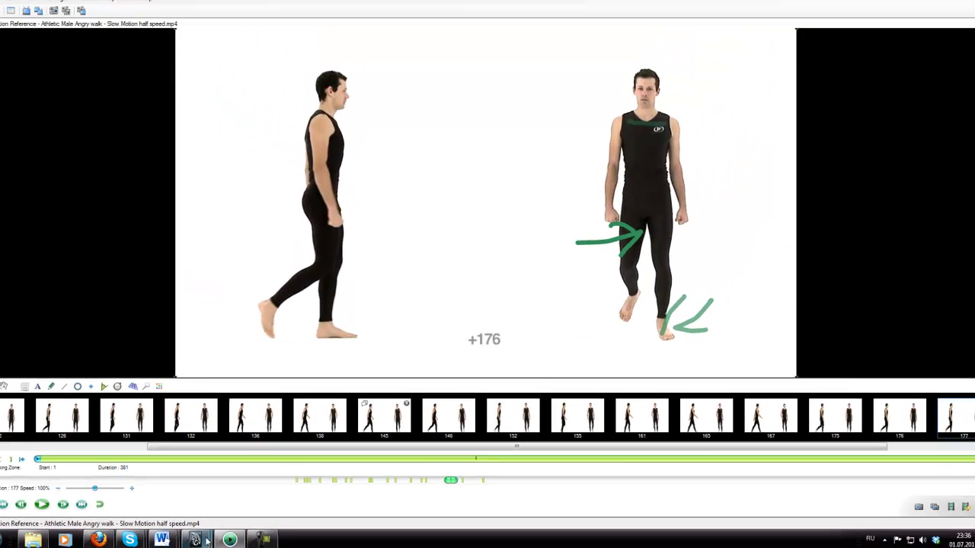
Step: Switch to Maya and key the right upper-arm control at frame 7, rotated to about X 12.8, Y -19.8, Z -82.7
mouse_move(209, 538)
click(272, 481)
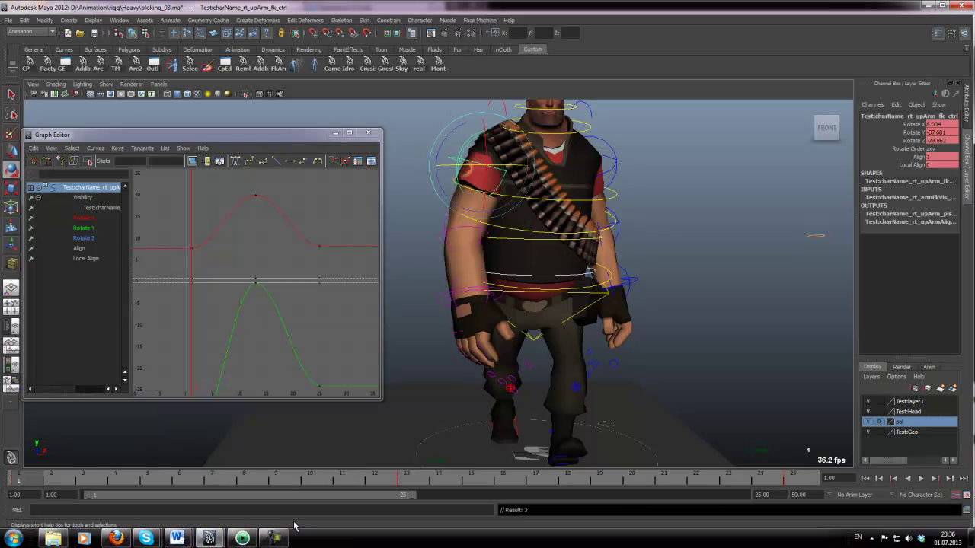
click(273, 539)
drag(108, 476, 203, 489)
alt+drag(555, 210, 496, 211)
key(s)
key(ctrl+z)
click(216, 476)
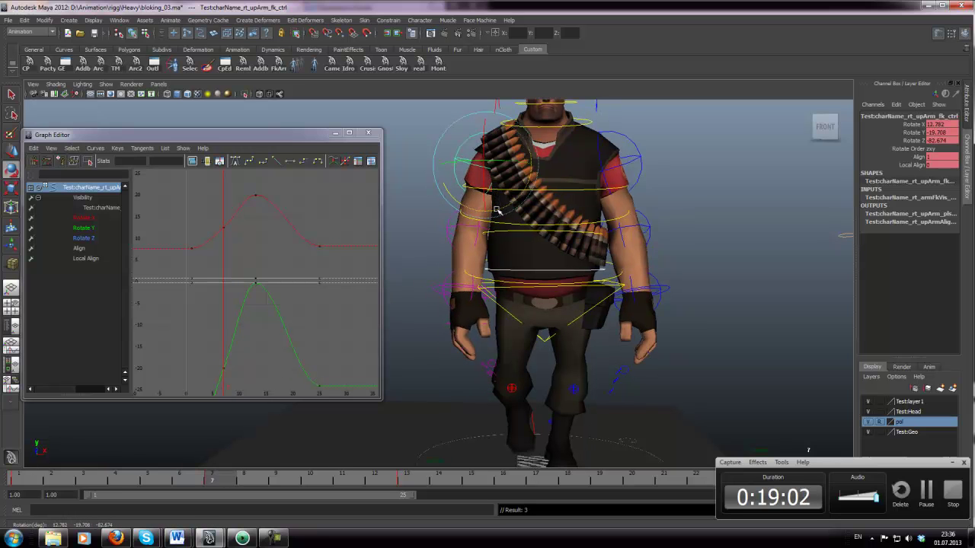
Step: Rotate the right upper arm outward at frame 19 to about X 14.8, Y -11.5, Z -77.5
drag(225, 478, 597, 474)
drag(499, 210, 491, 214)
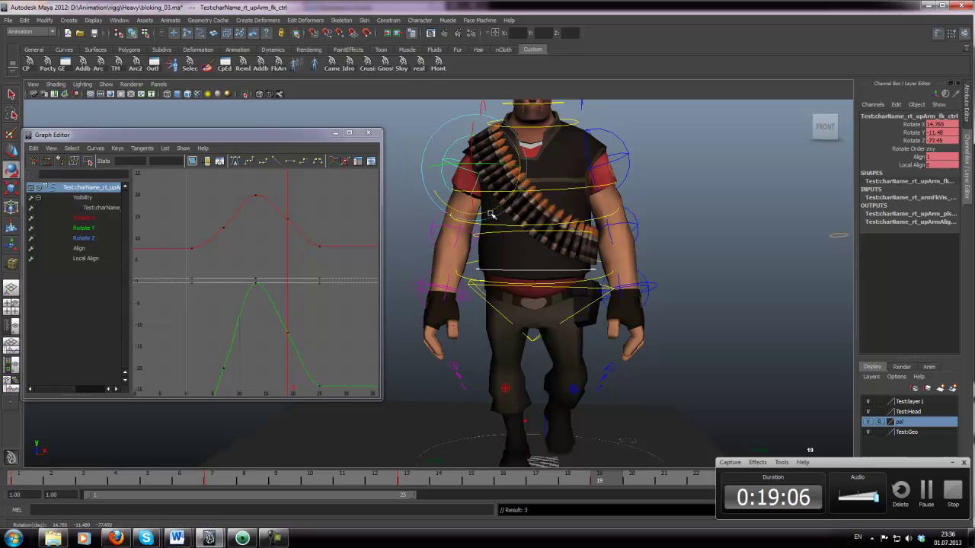
Step: Return to frame 1 and select the right clavicle FK control with the Rotate tool active
drag(505, 481, 18, 480)
alt+middle_drag(415, 244, 451, 318)
alt+drag(445, 172, 518, 202)
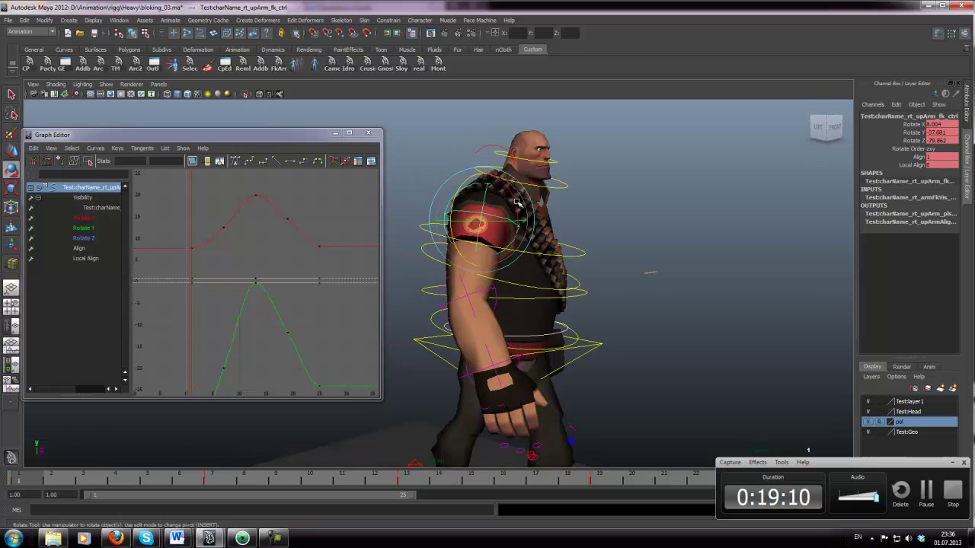
click(471, 162)
key(w)
click(505, 149)
key(e)
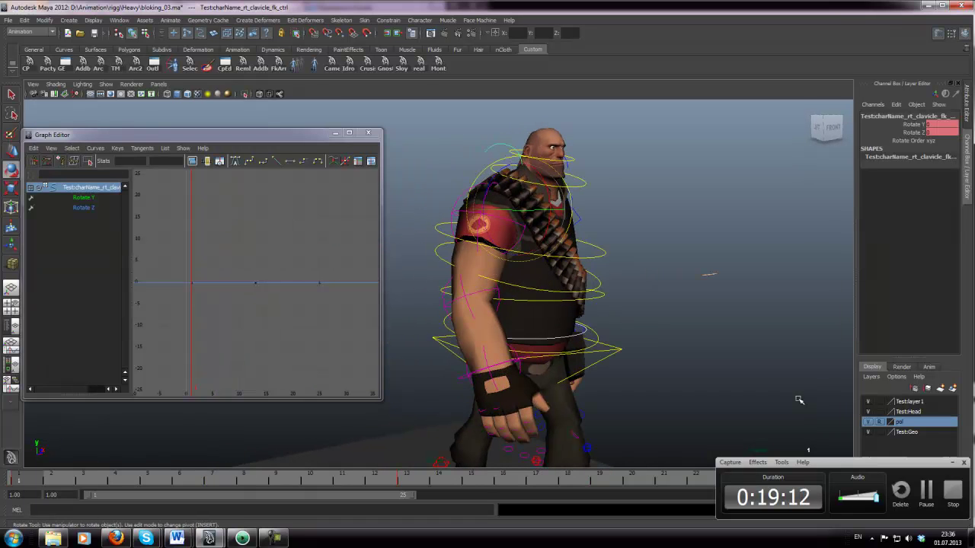
Step: Rotate the right clavicle to 7.87 in Z at frame 1 and select that key on its Rotate Z curve
click(894, 132)
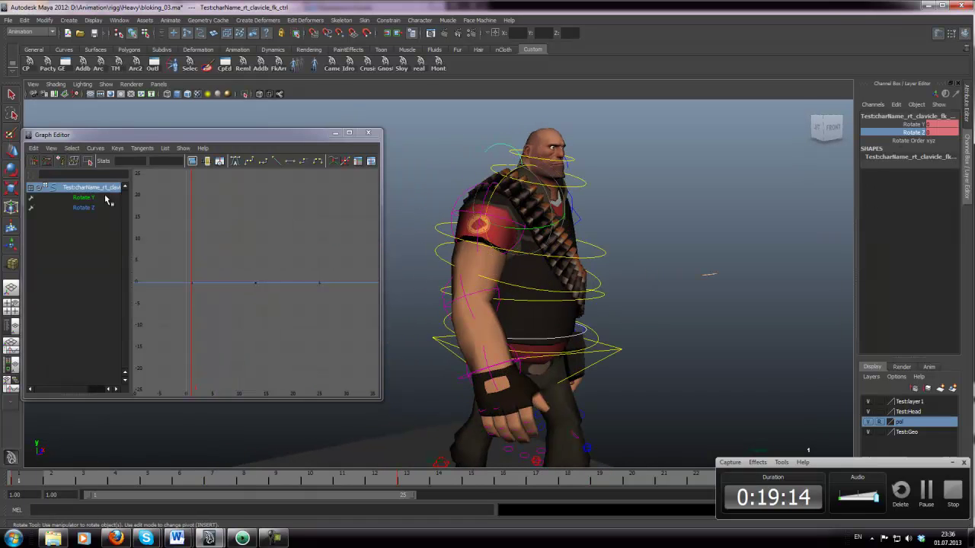
click(99, 209)
alt+drag(636, 258, 514, 173)
key(f)
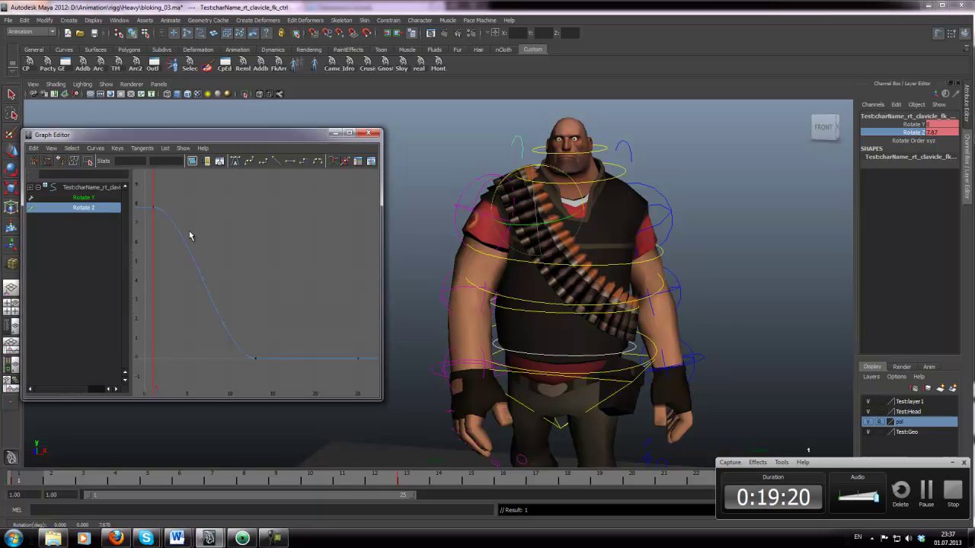
drag(190, 232, 228, 255)
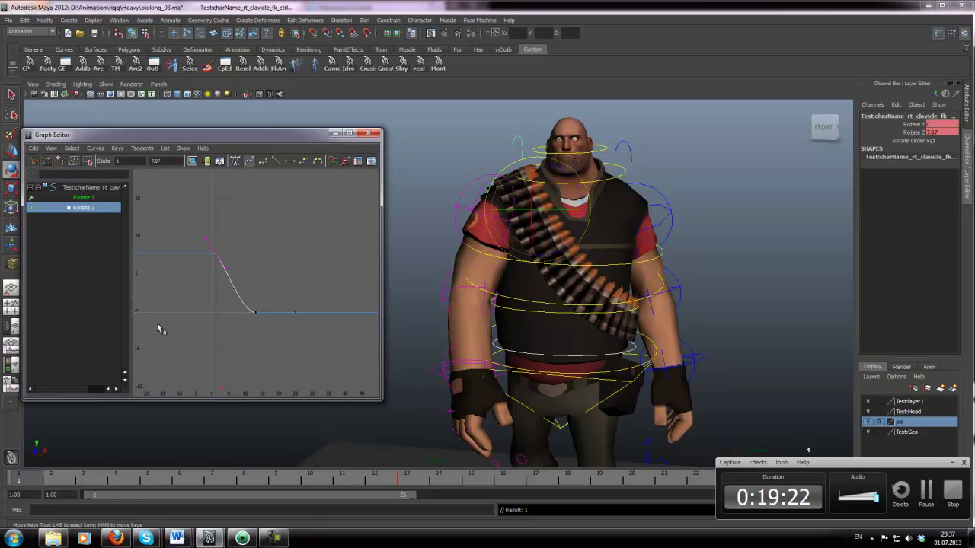
Step: Key the right clavicle at frame 7 with Rotate Z at 11.58, and lower its frame 1 Rotate Z key to 1.418
click(228, 478)
key(e)
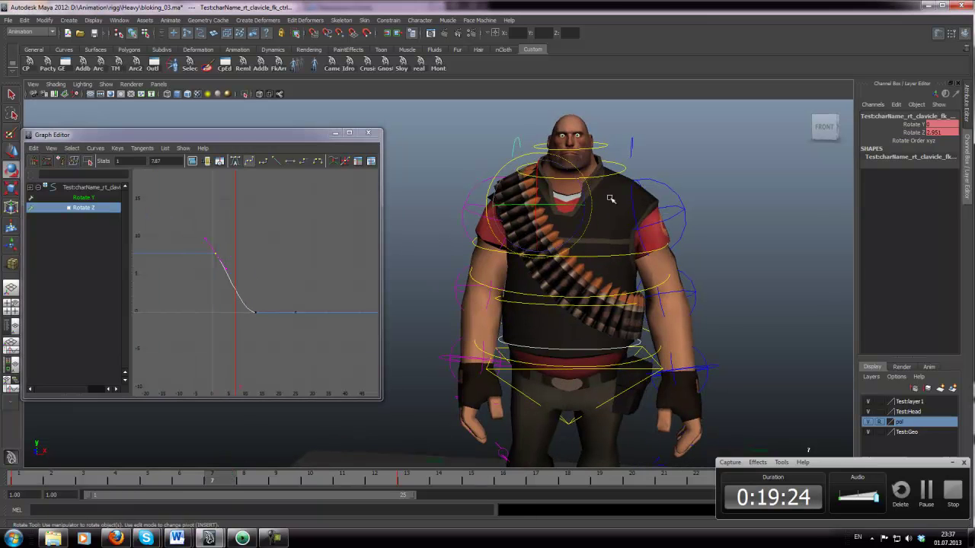
drag(583, 185, 581, 186)
click(297, 241)
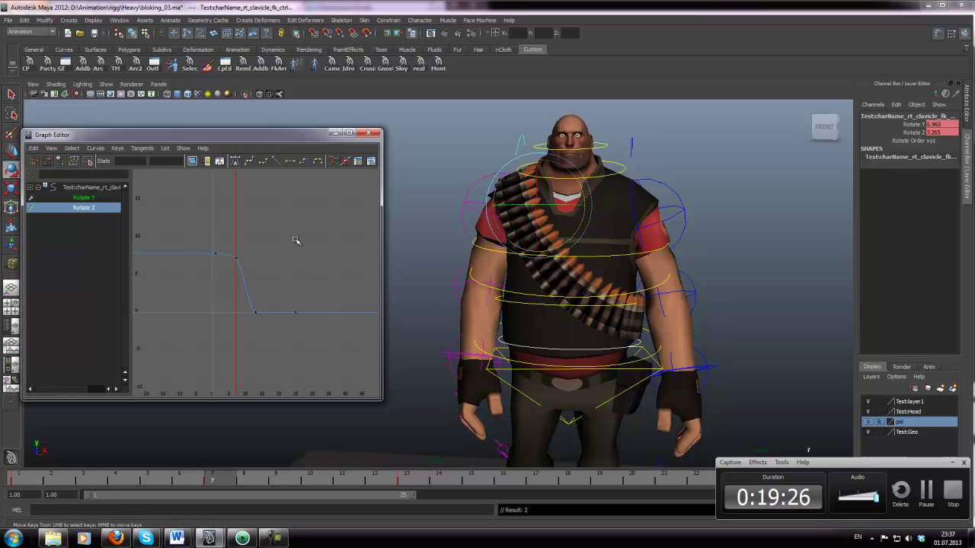
middle_drag(237, 286, 246, 255)
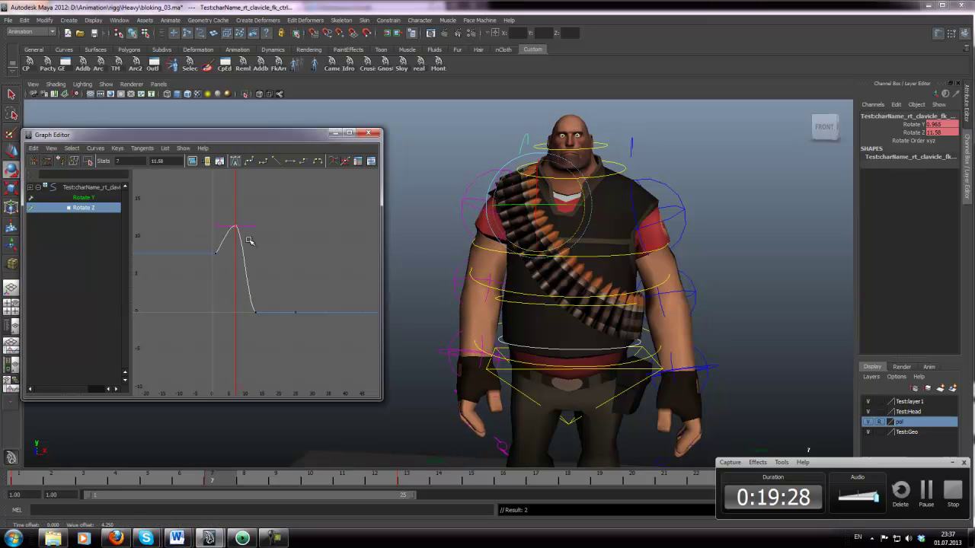
drag(234, 285, 235, 286)
click(183, 244)
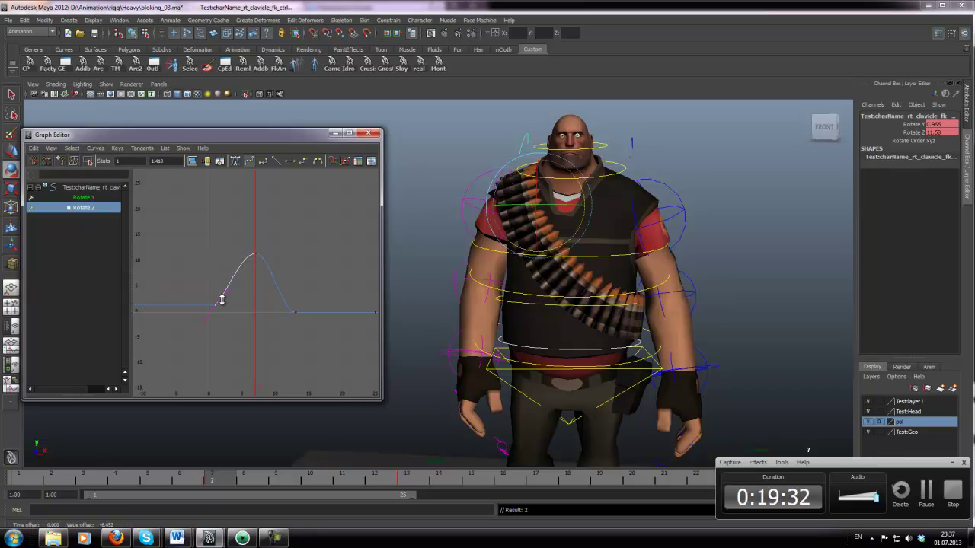
Step: Key the right clavicle's Rotate Z at frame 19 and lower that key to about -9.93
mouse_move(107, 478)
mouse_down()
mouse_move(15, 482)
mouse_move(599, 480)
mouse_up()
alt+middle_drag(354, 326, 334, 303)
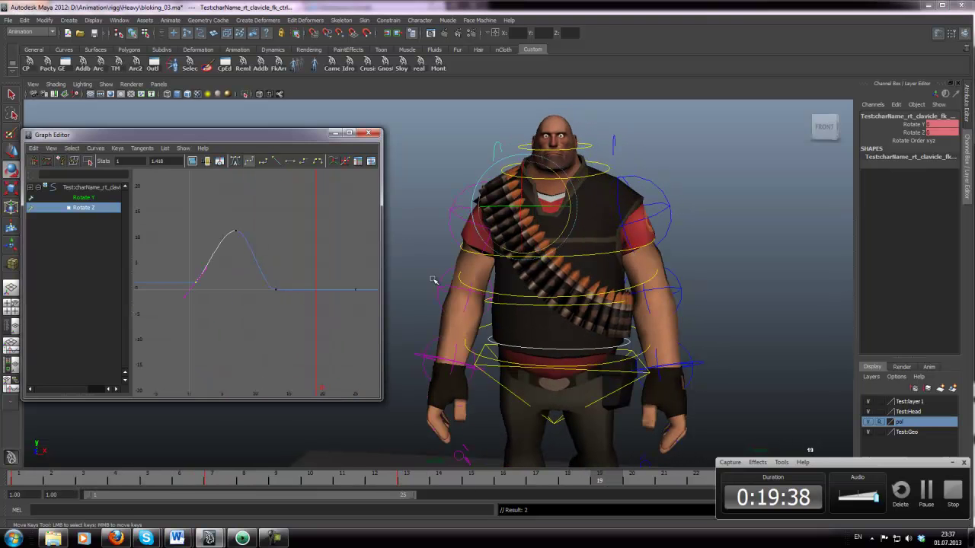
click(902, 132)
right_click(902, 133)
click(900, 150)
alt+middle_drag(319, 269, 318, 323)
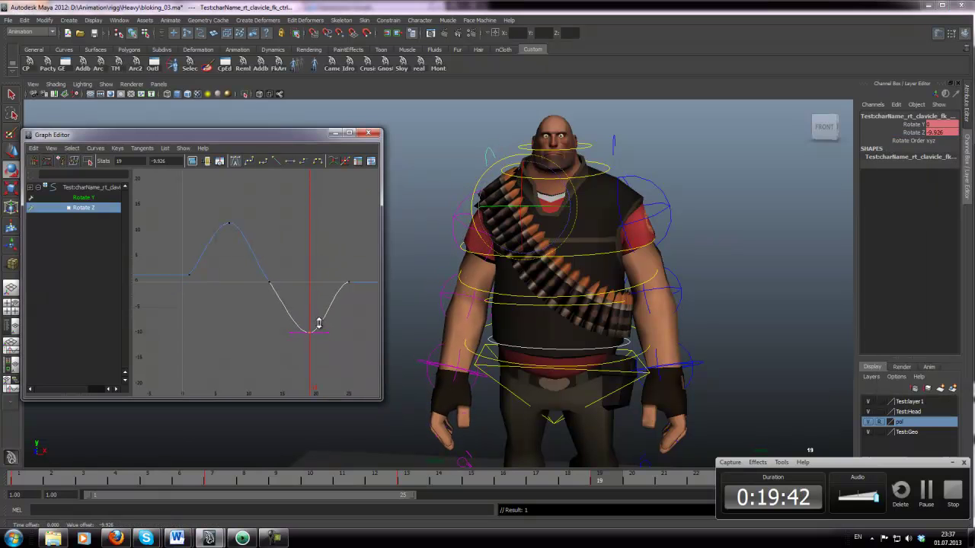
Step: Key the right clavicle's Rotate Z at frame 4 and raise that key to about 8.66
alt+drag(478, 313, 484, 318)
drag(723, 483, 138, 416)
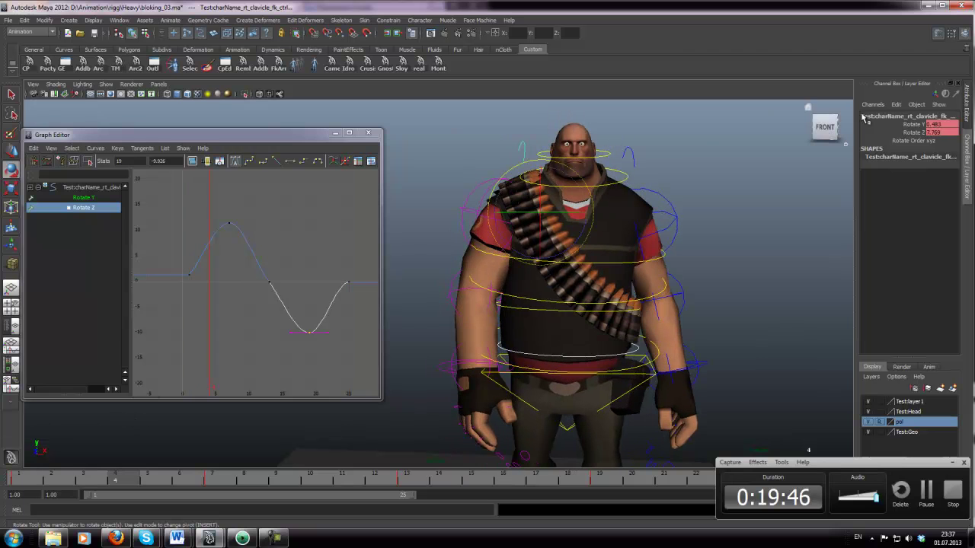
click(909, 132)
right_click(909, 133)
click(910, 148)
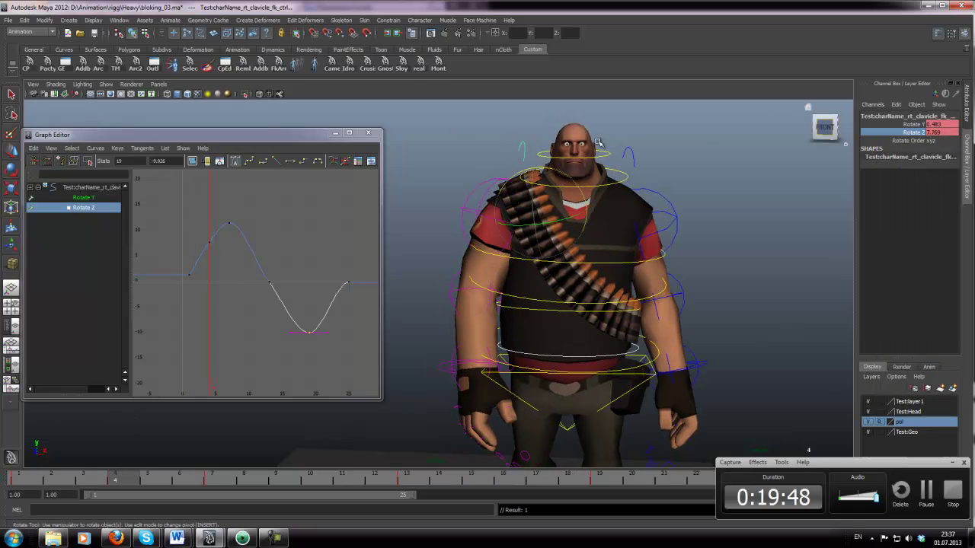
drag(204, 232, 215, 260)
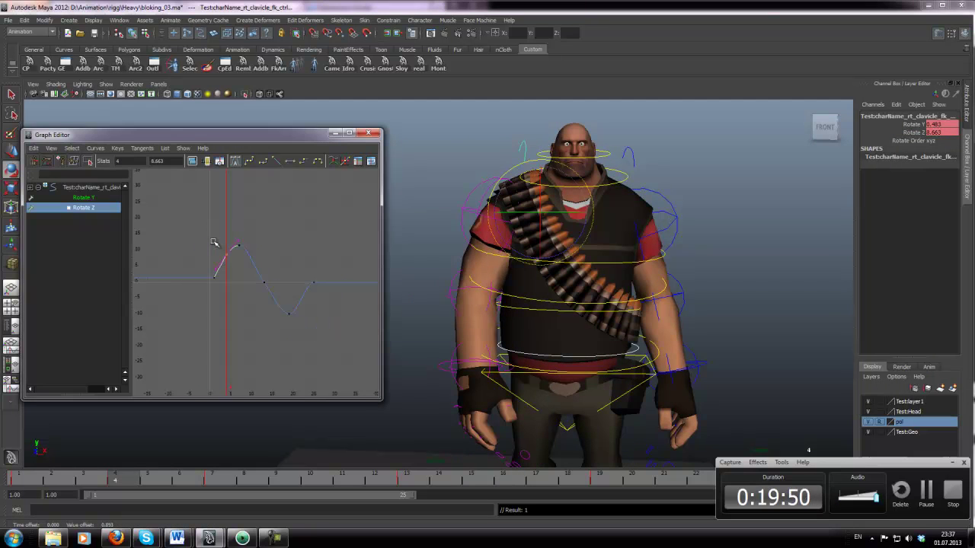
Step: Key the right clavicle's Rotate Z at frame 10 and raise that key to about 9.83
click(307, 476)
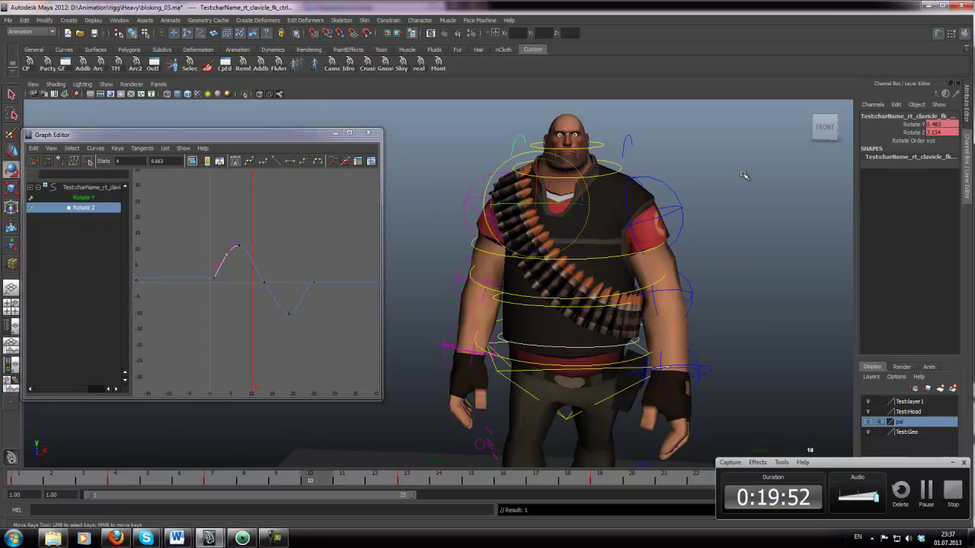
click(887, 133)
right_click(888, 133)
click(889, 148)
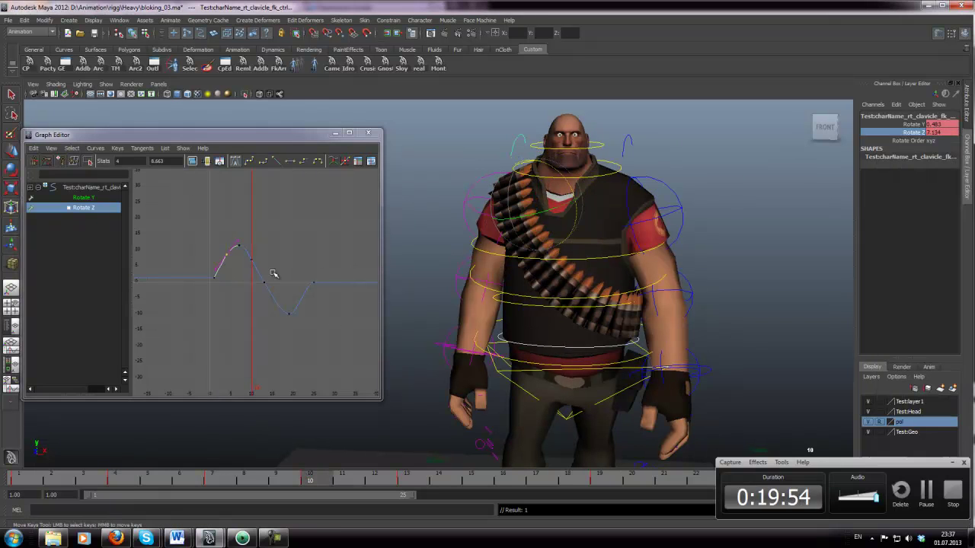
key(e)
middle_drag(257, 277, 257, 263)
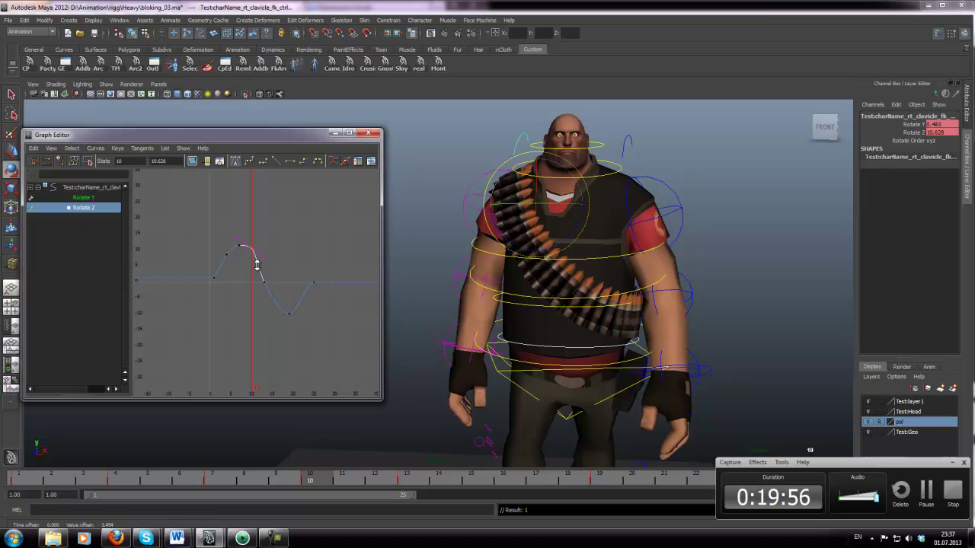
Step: Play back the walk cycle with the whole character in view and save the scene
drag(308, 481, 73, 484)
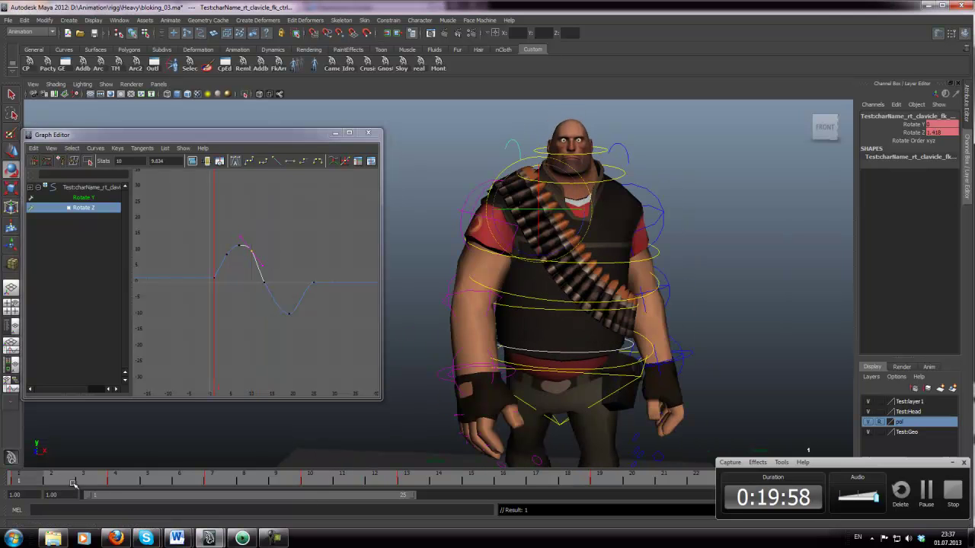
click(952, 462)
click(921, 478)
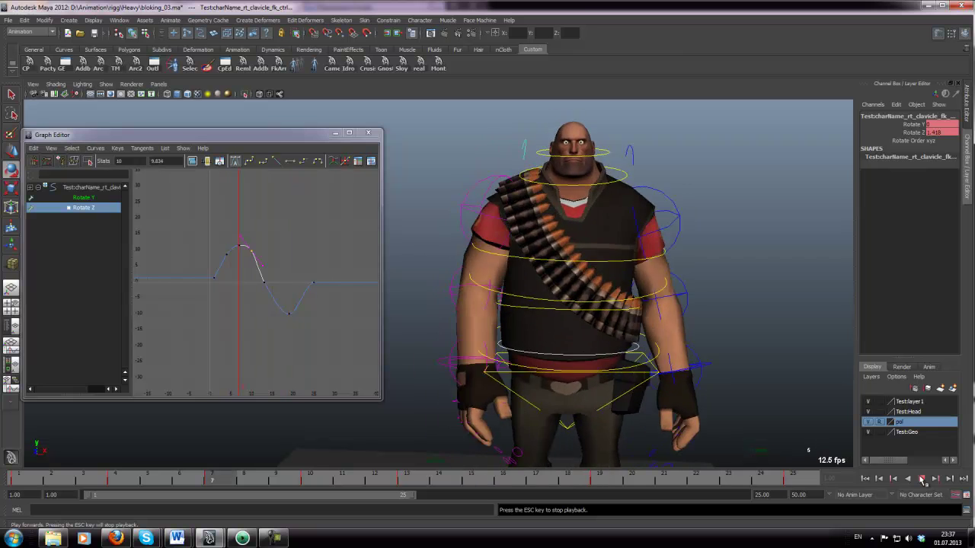
scroll(697, 314, down, 4)
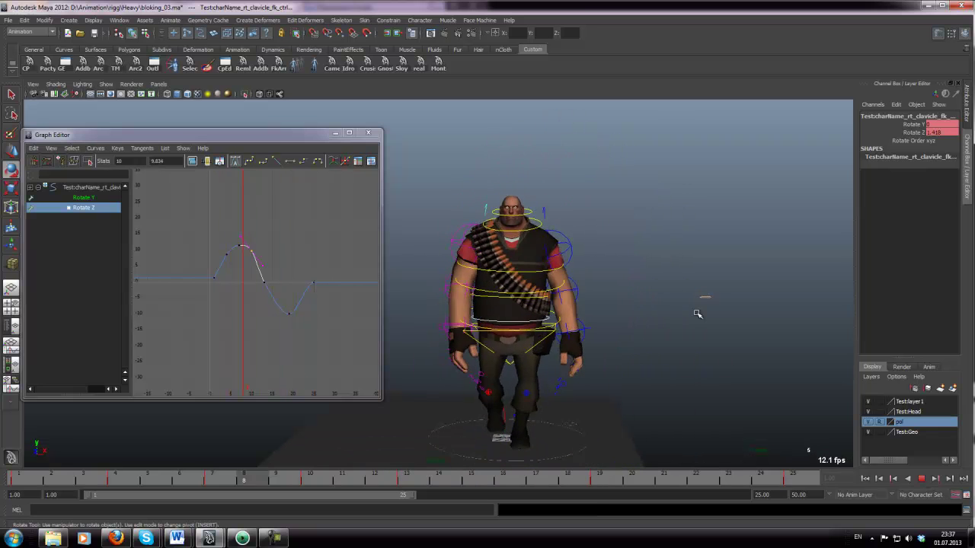
key(ctrl+s)
key(Escape)
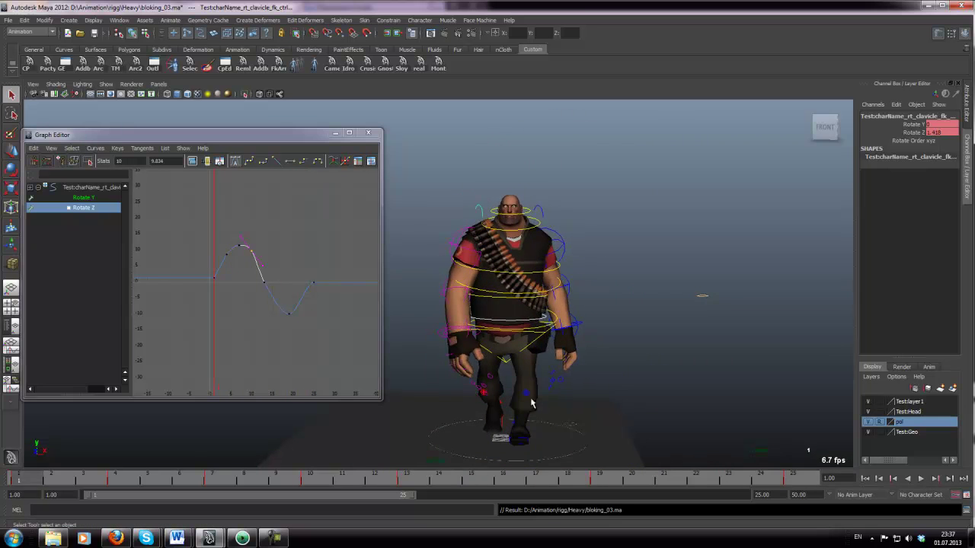
Step: Select all the character's controls and compare the poses at frames 25 and 1
alt+middle_drag(530, 403, 574, 373)
key(w)
drag(422, 149, 683, 421)
key(q)
key(ctrl+s)
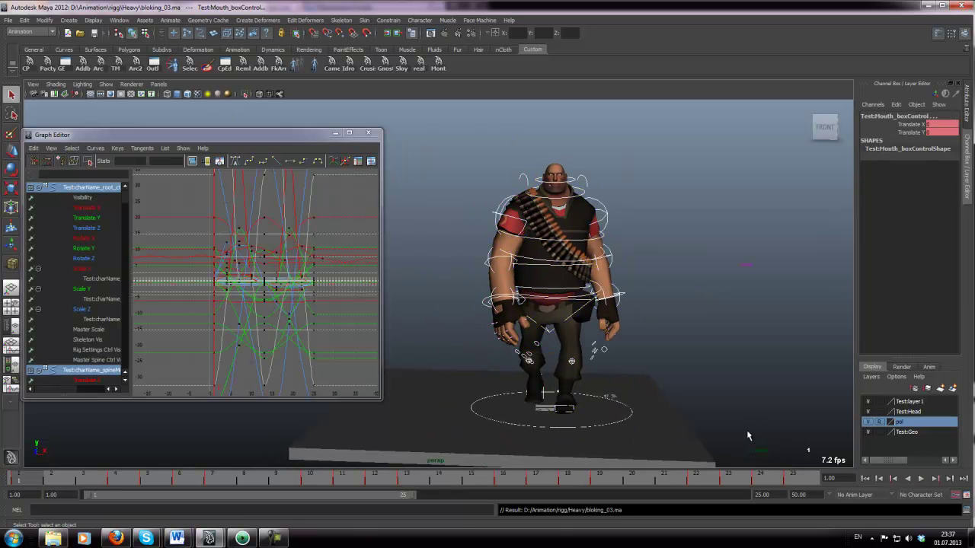
click(811, 482)
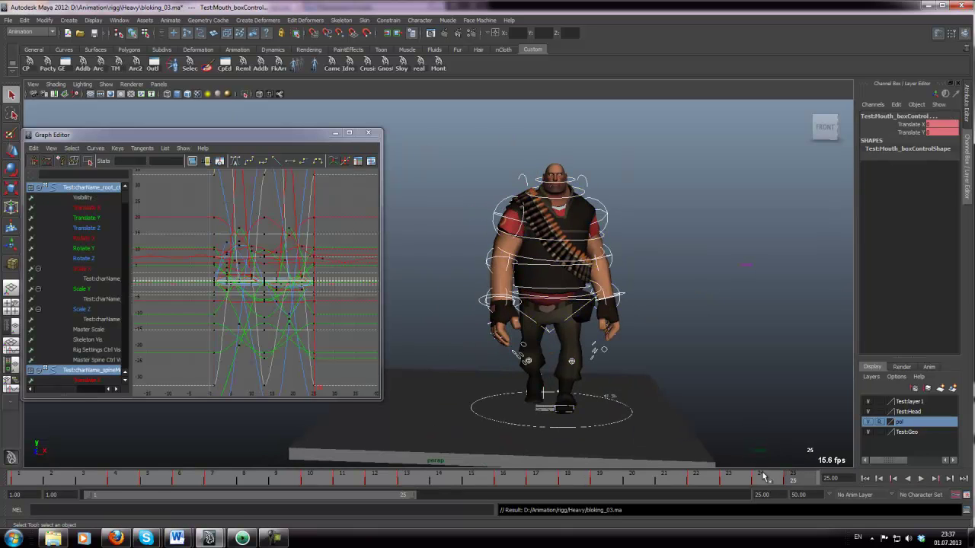
click(18, 479)
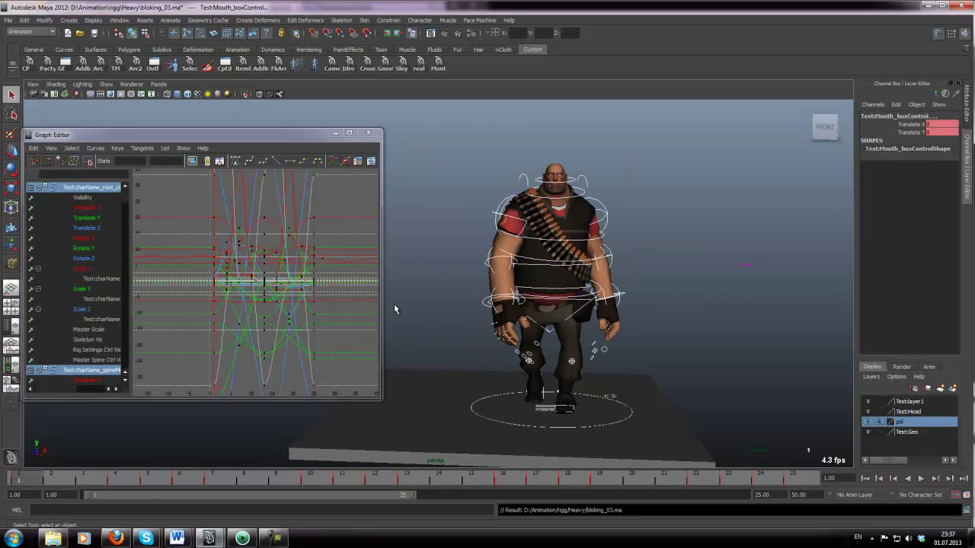
Step: Copy the frame 1 pose of the right upper-arm and clavicle controls to frame 25
click(462, 193)
key(w)
click(500, 204)
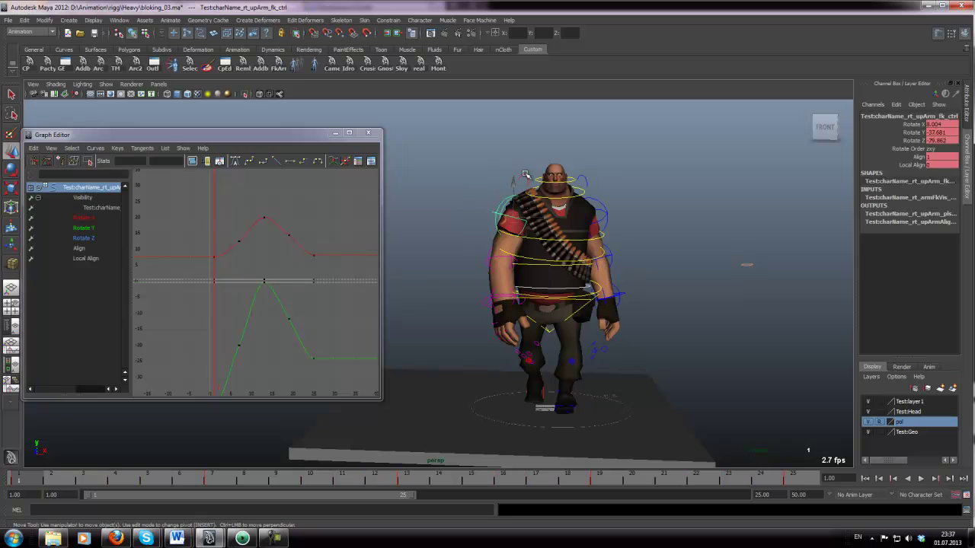
shift+click(524, 174)
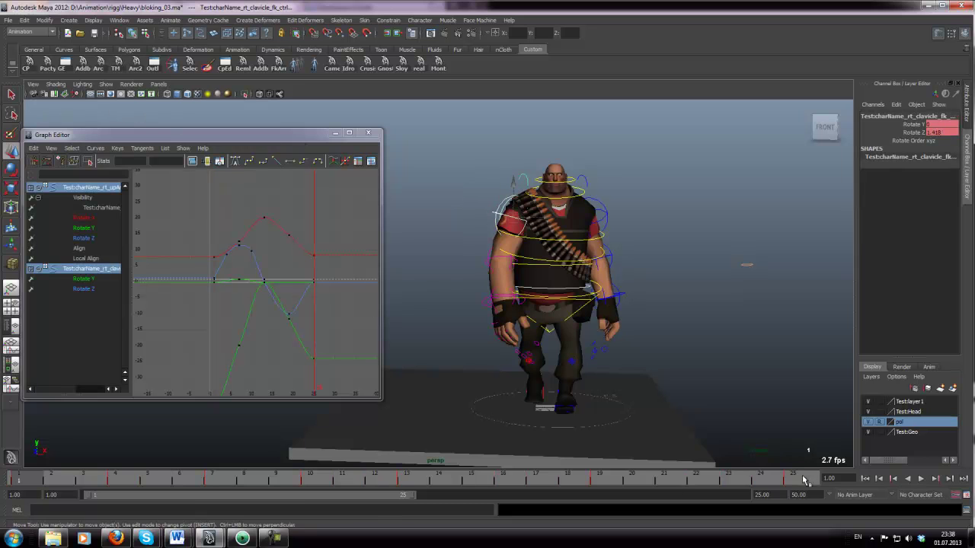
click(805, 480)
click(47, 65)
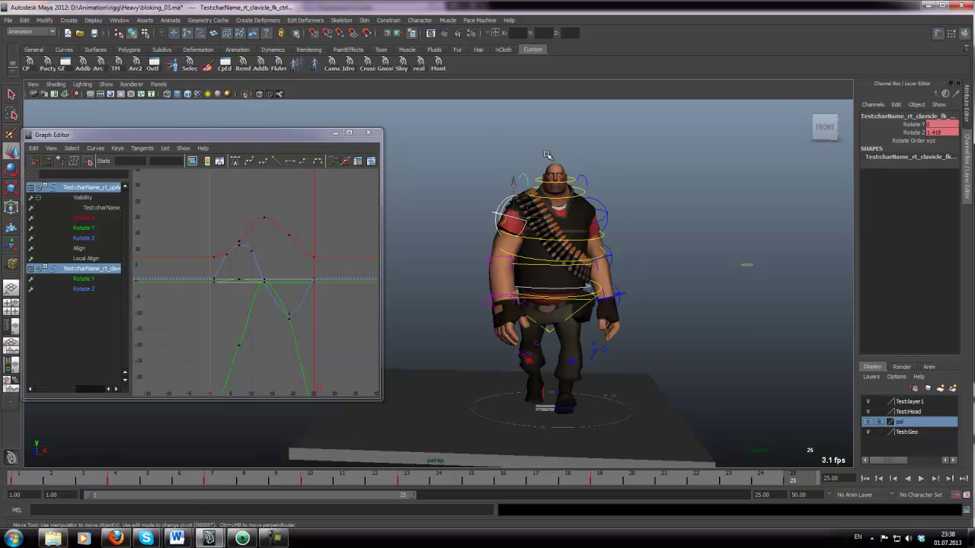
Step: Key the right clavicle's Rotate Z at frame 16, lower that key to -8.098 and play back the cycle
click(516, 175)
click(524, 177)
key(e)
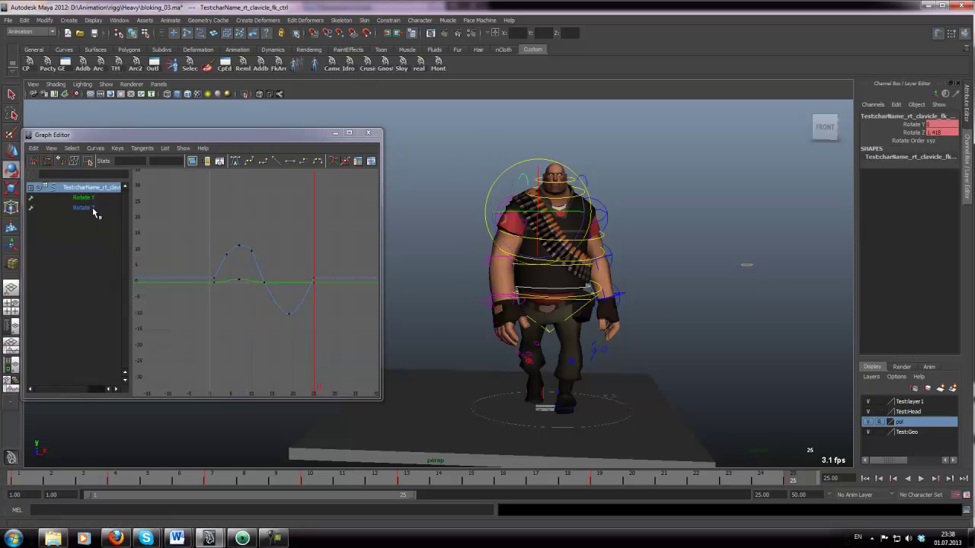
click(92, 208)
click(518, 482)
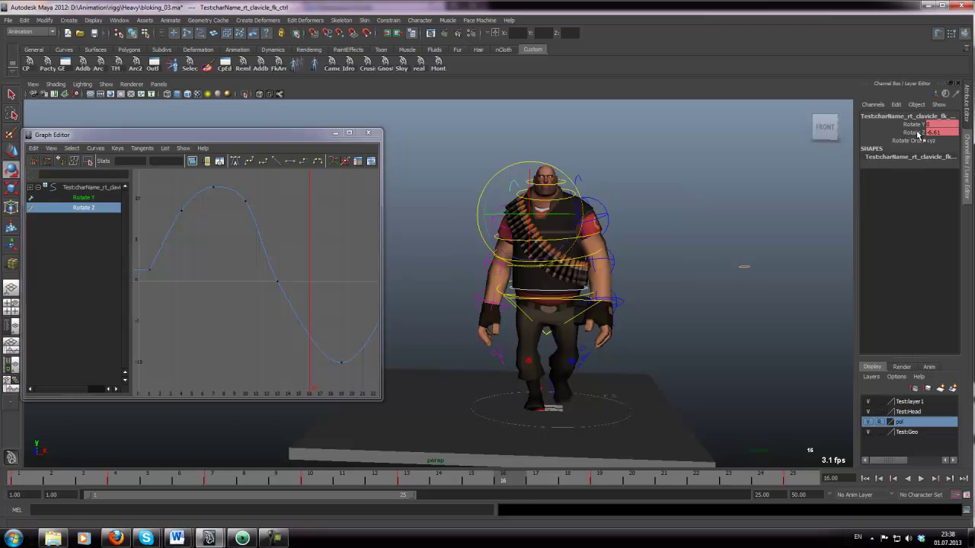
right_click(918, 135)
click(911, 137)
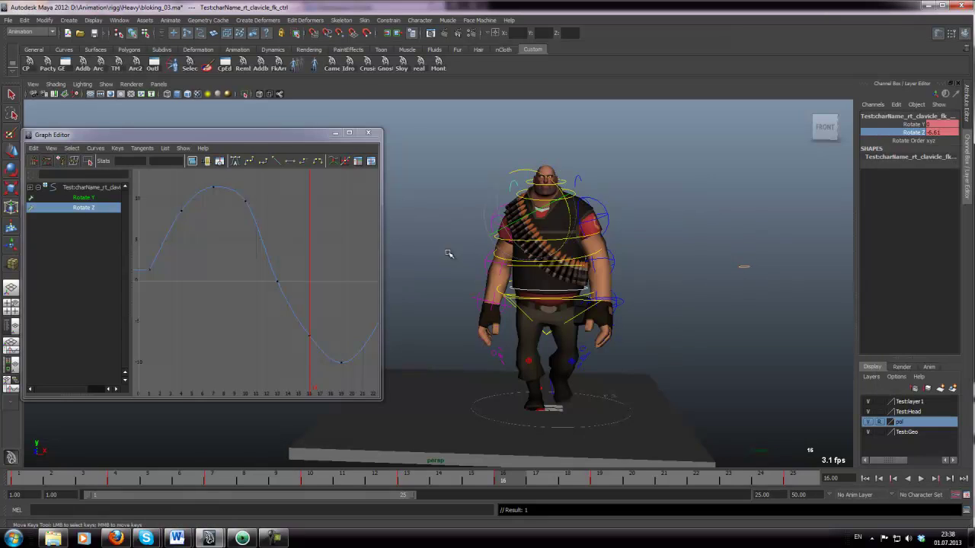
middle_drag(312, 288, 312, 300)
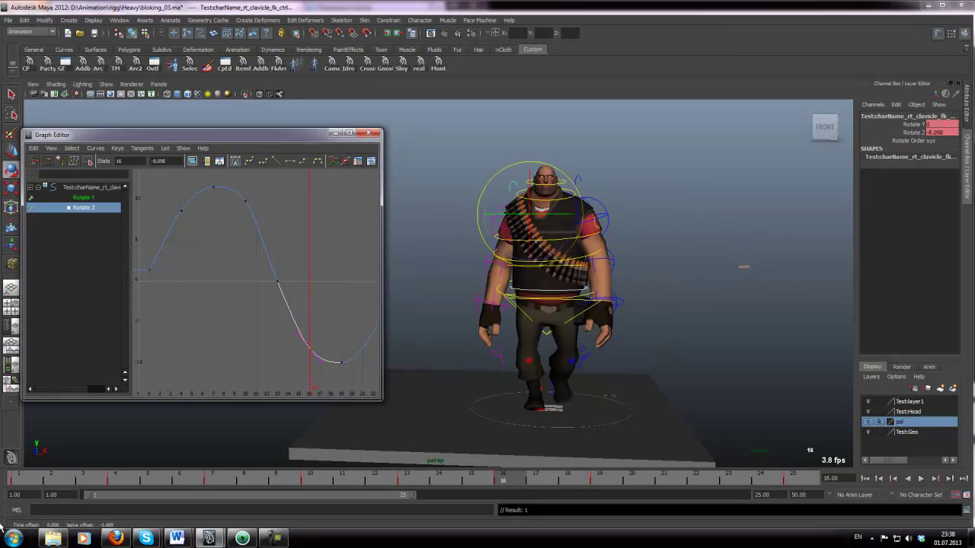
key(alt+v)
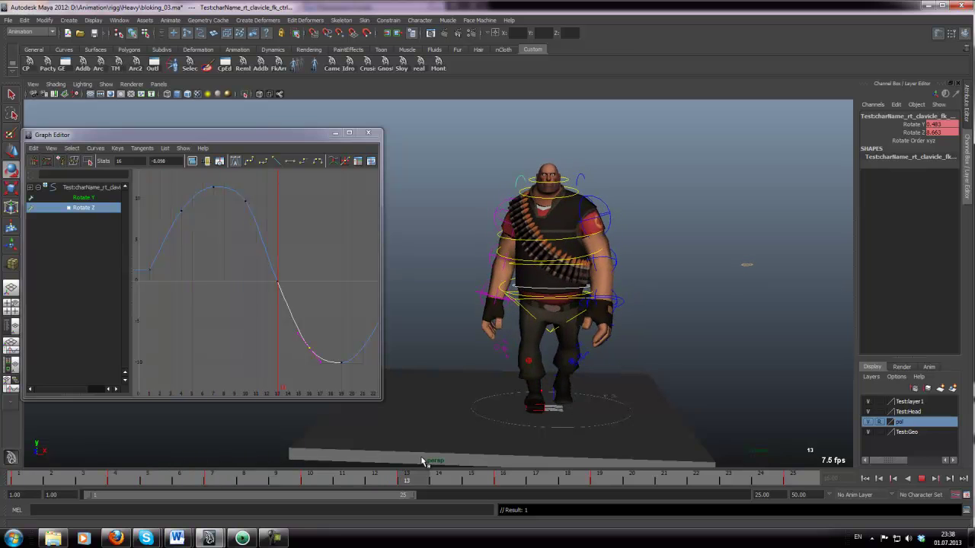
key(alt+v)
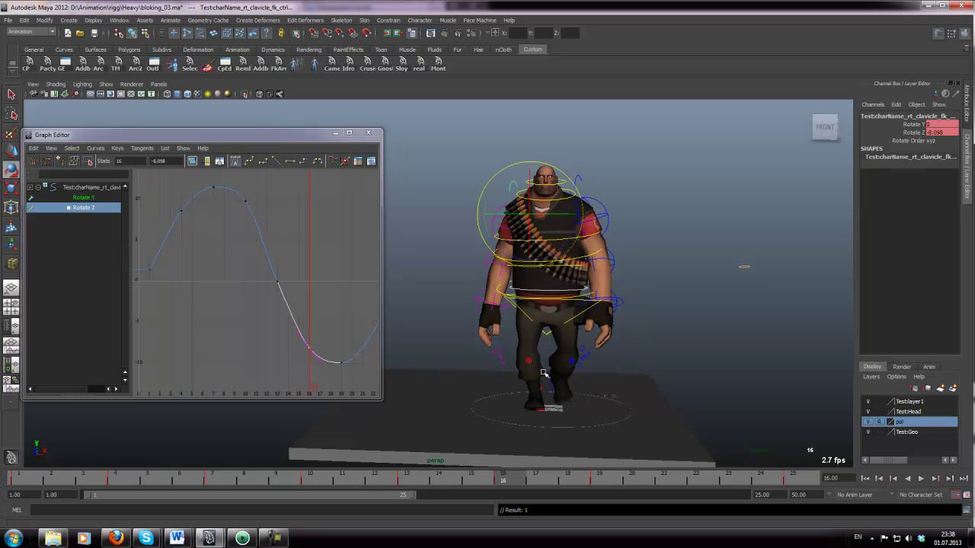
Step: Key the right clavicle's Rotate Z at frame 22 and lower that key slightly to -6.189
drag(506, 480, 601, 482)
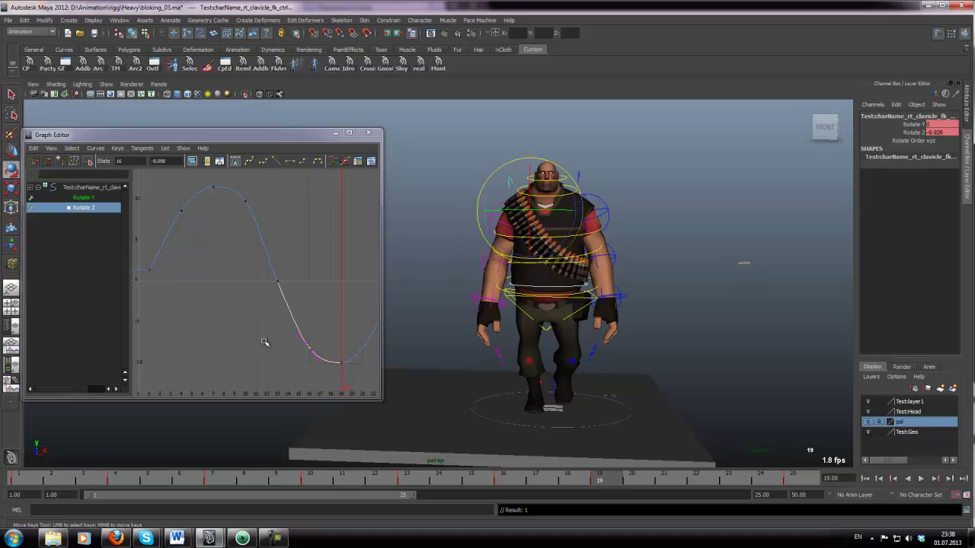
click(696, 478)
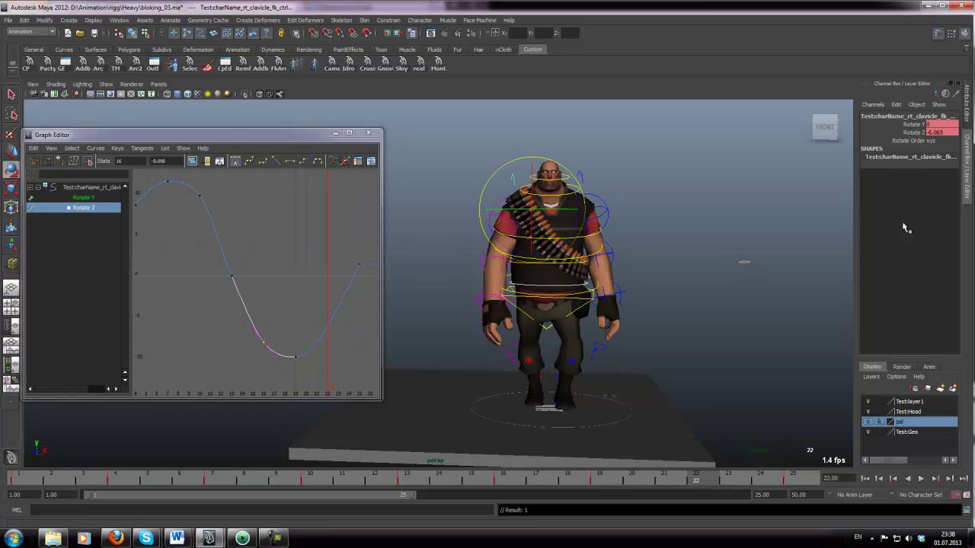
click(915, 133)
right_click(915, 134)
click(916, 151)
drag(326, 313, 351, 339)
key(e)
middle_drag(340, 309, 340, 310)
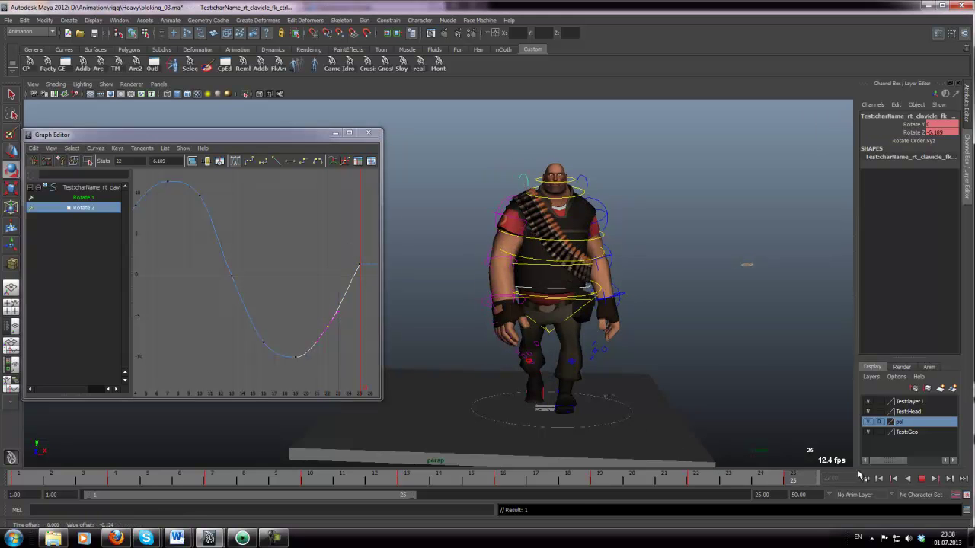
Step: Review the walk cycle's playback from a three-quarter angle and save the scene
click(919, 478)
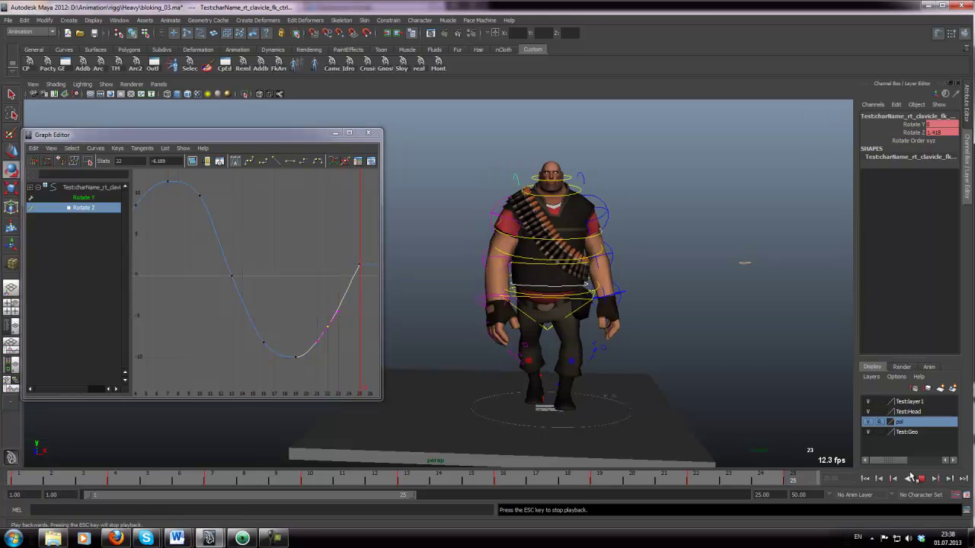
alt+drag(610, 363, 390, 279)
key(ctrl+s)
Step: Raise the right clavicle's Rotate Z keys at frames 16, 19 and 22 together by about 2.58
scroll(277, 251, down, 4)
click(278, 251)
scroll(242, 302, up, 2)
drag(240, 299, 329, 381)
key(w)
shift+middle_drag(269, 339, 269, 331)
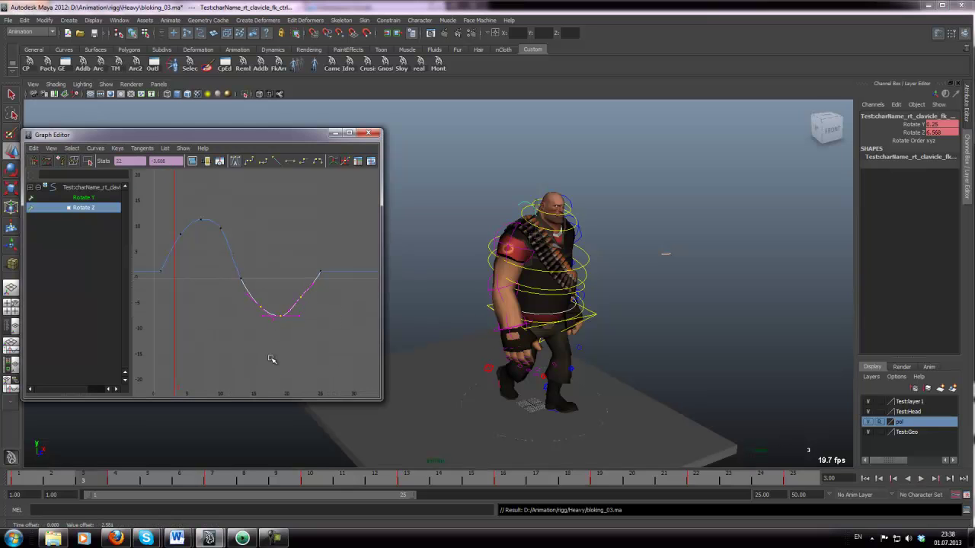
Step: Delete the frame 13 key from the right clavicle's Rotate Z curve
click(272, 360)
alt+middle_drag(244, 259, 254, 266)
drag(238, 273, 266, 299)
key(Delete)
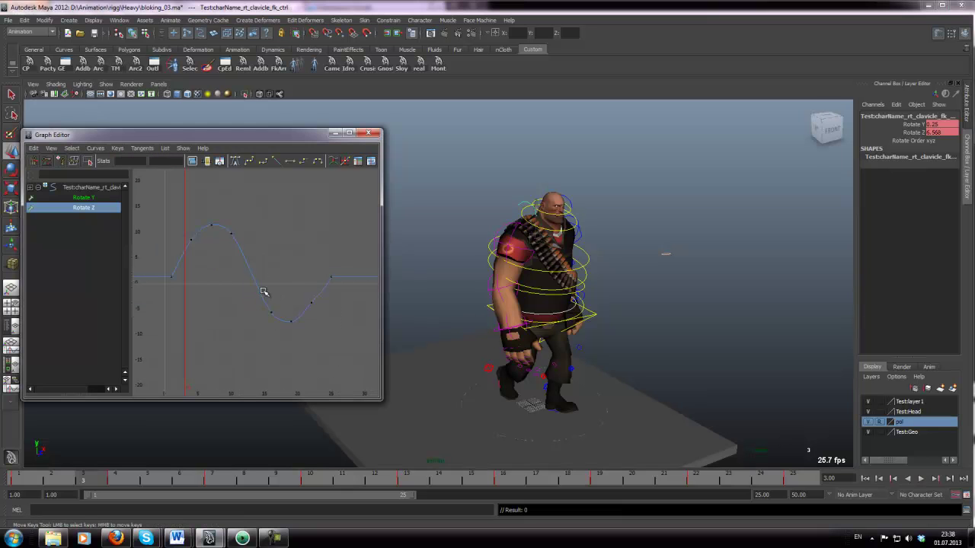
Step: Lower the right clavicle's Rotate Z keys at frames 4, 7 and 10 slightly and save the scene
click(306, 267)
drag(186, 210, 240, 256)
click(265, 212)
click(258, 217)
key(ctrl+s)
key(e)
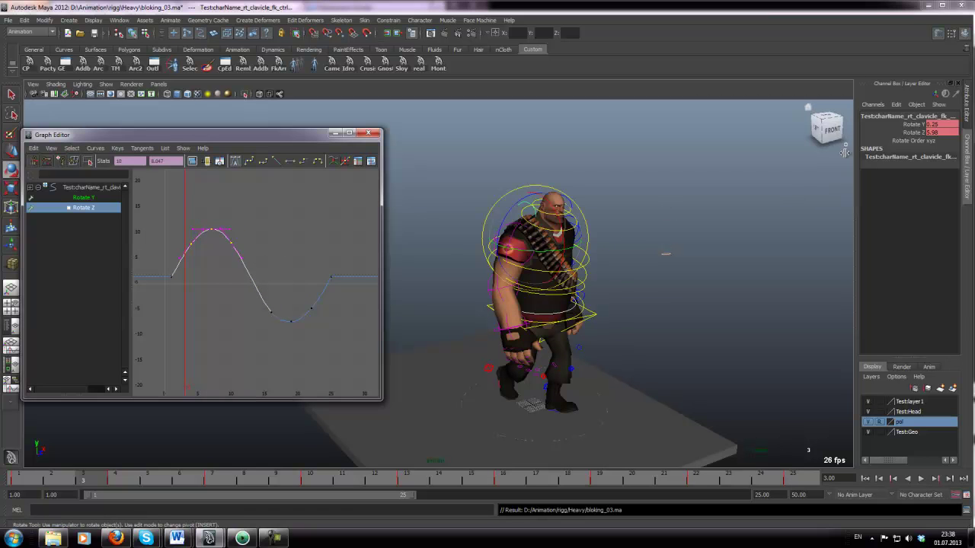
Step: Raise the right clavicle's Rotate Y key at frame 1 to 0.9
click(84, 198)
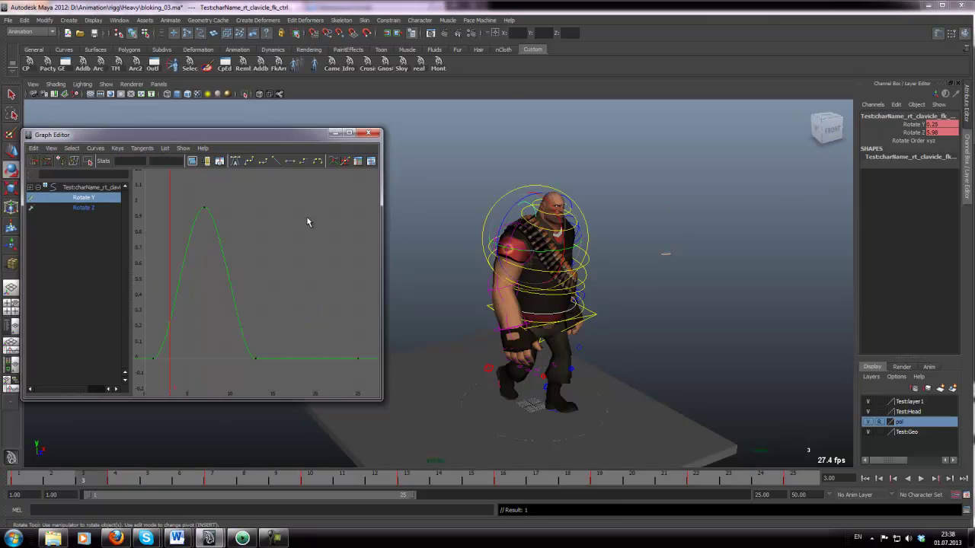
drag(55, 481, 31, 476)
scroll(259, 265, down, 2)
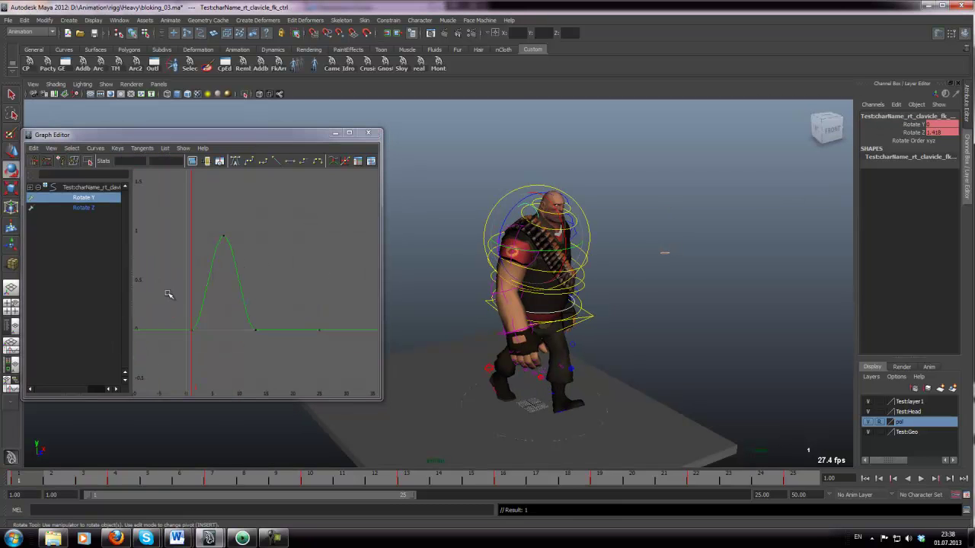
drag(167, 294, 197, 358)
middle_drag(223, 251, 225, 229)
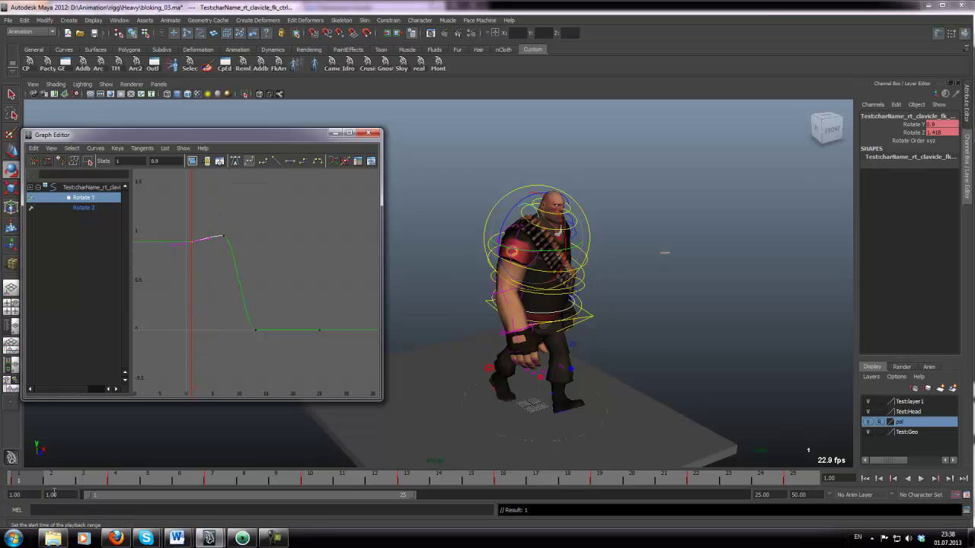
Step: Move the Rotate Y peak key from frame 7 to frame 4 and rotate the right clavicle there to Rotate Y -7.292
click(116, 479)
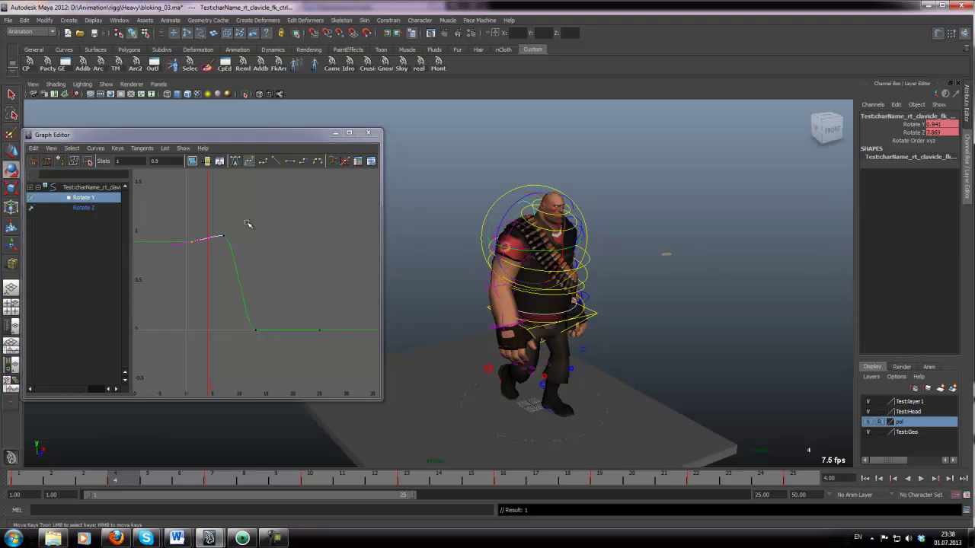
click(265, 222)
middle_drag(238, 254, 212, 240)
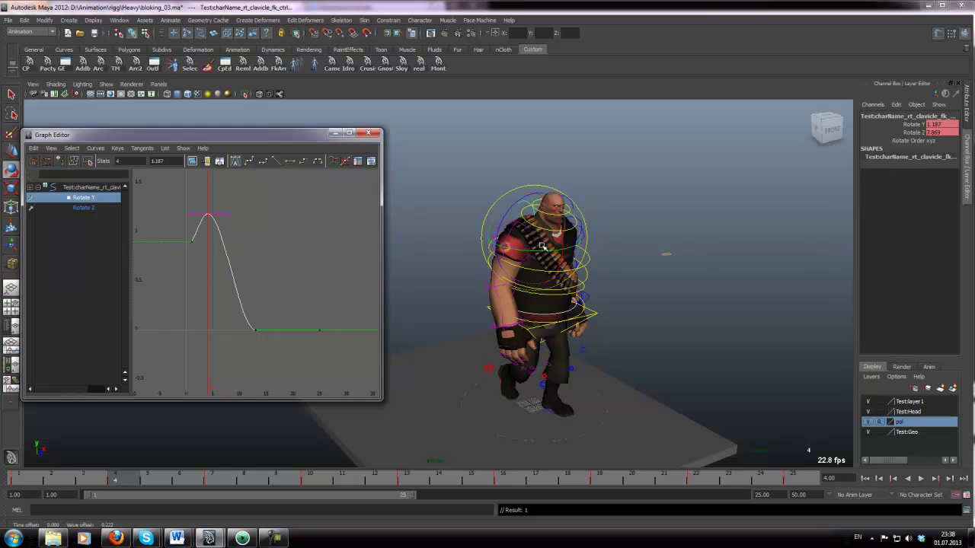
drag(541, 255, 547, 256)
key(a)
Step: At frame 1, rotate the right clavicle to Rotate Y -4.838 and Rotate Z 3.273
drag(108, 478, 21, 478)
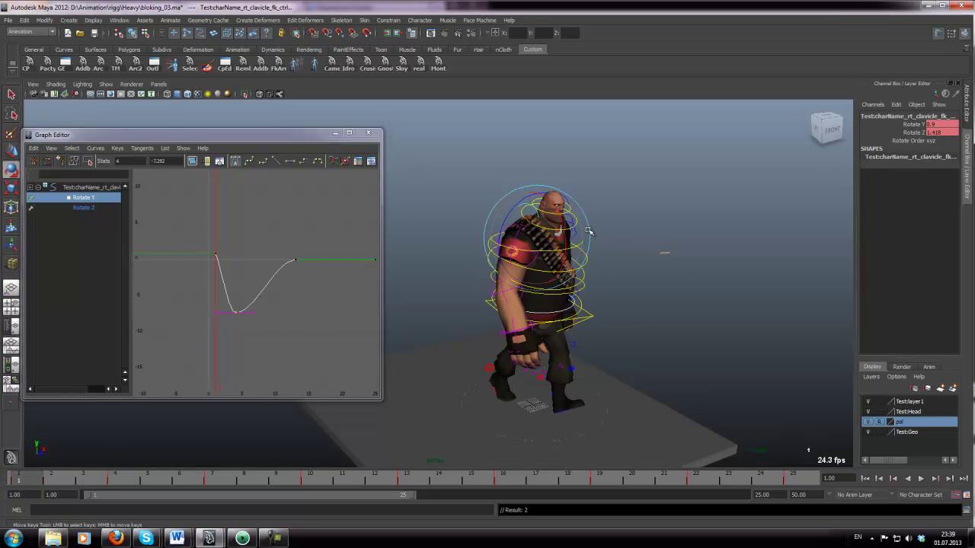
drag(524, 251, 530, 251)
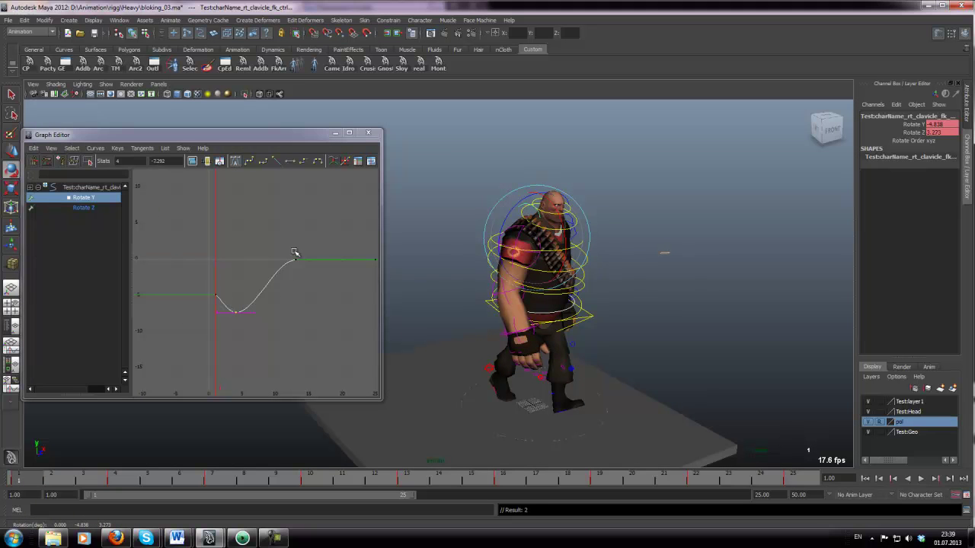
click(209, 279)
Step: Delete the frame 4 key from the right clavicle's Rotate Y curve after a brief playback check
key(period)
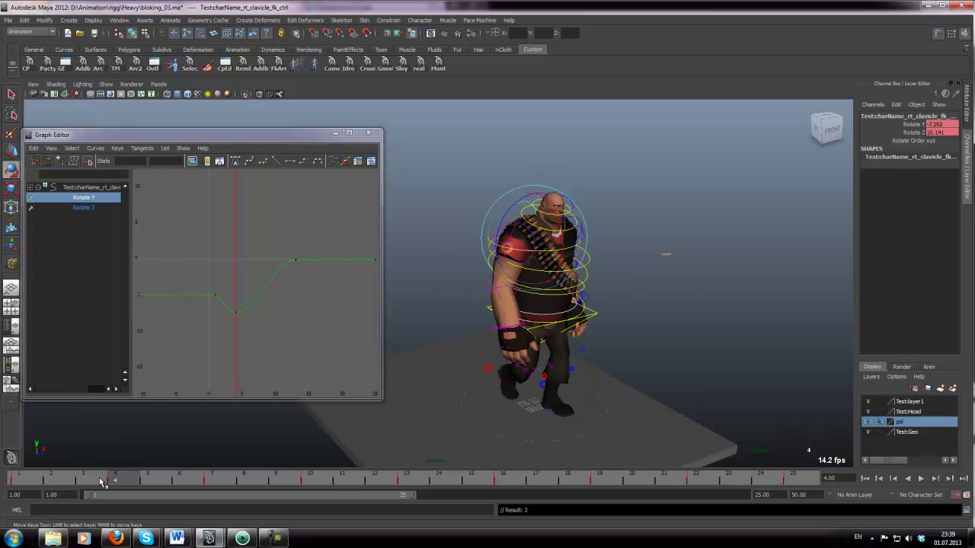
key(alt+v)
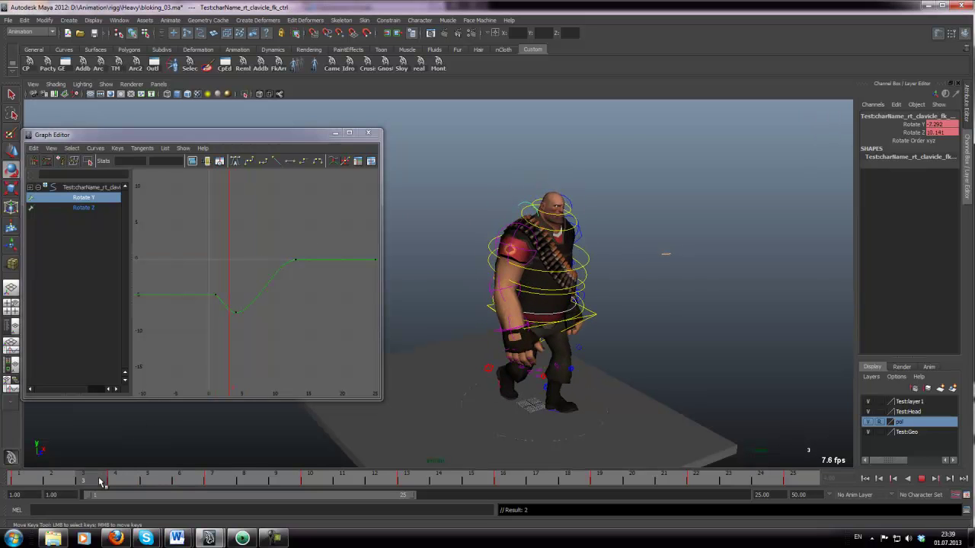
key(alt+v)
key(Delete)
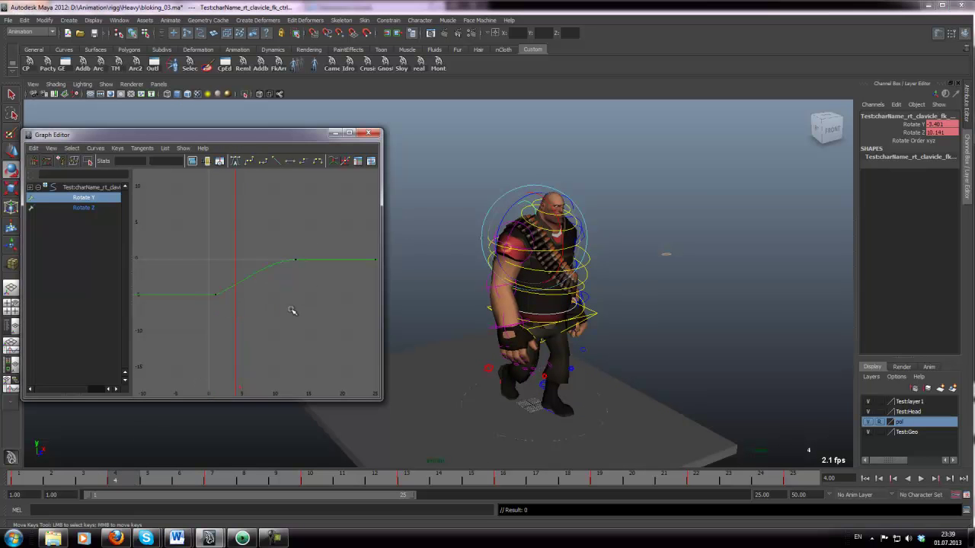
Step: Copy the right clavicle's frame 1 pose keys to frame 25
drag(114, 476, 19, 479)
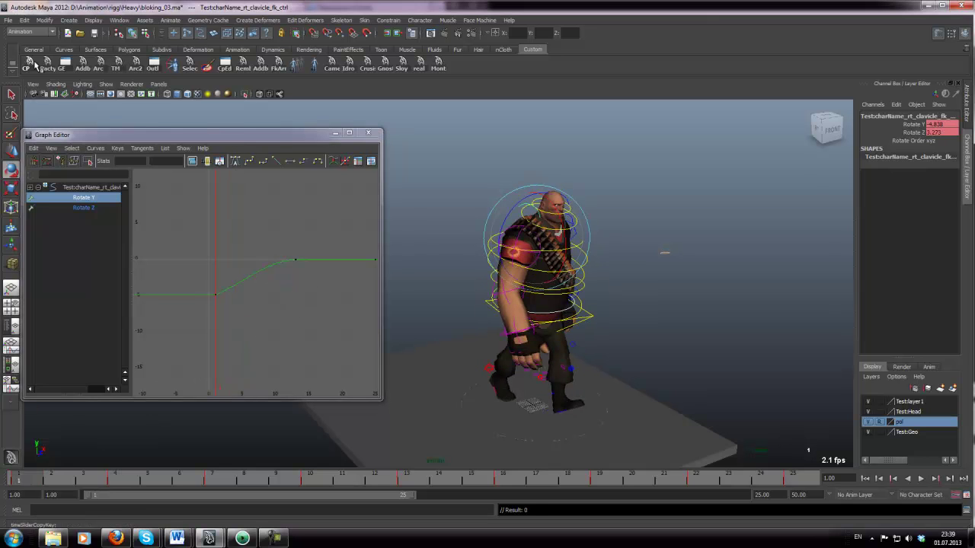
click(787, 480)
click(49, 69)
Step: Set the right clavicle's Rotate Y to 4.838 at frame 13 and give the frame 25 key a spline tangent
click(406, 481)
alt+middle_drag(233, 257, 168, 271)
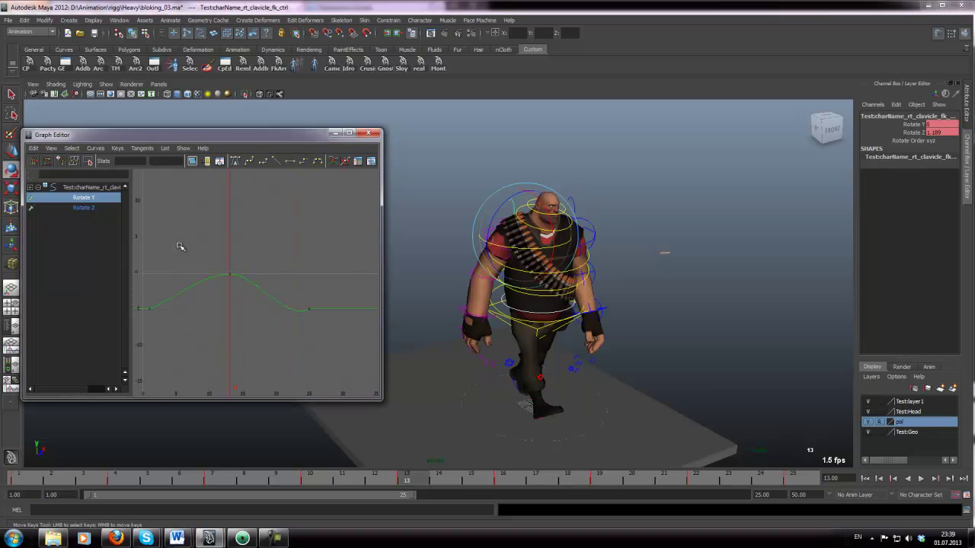
middle_drag(242, 337, 240, 310)
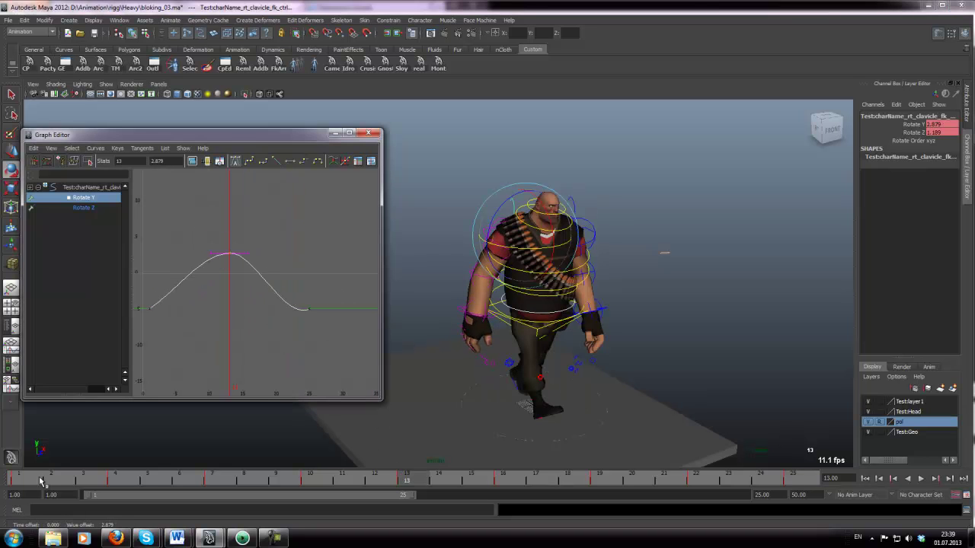
drag(41, 481, 11, 463)
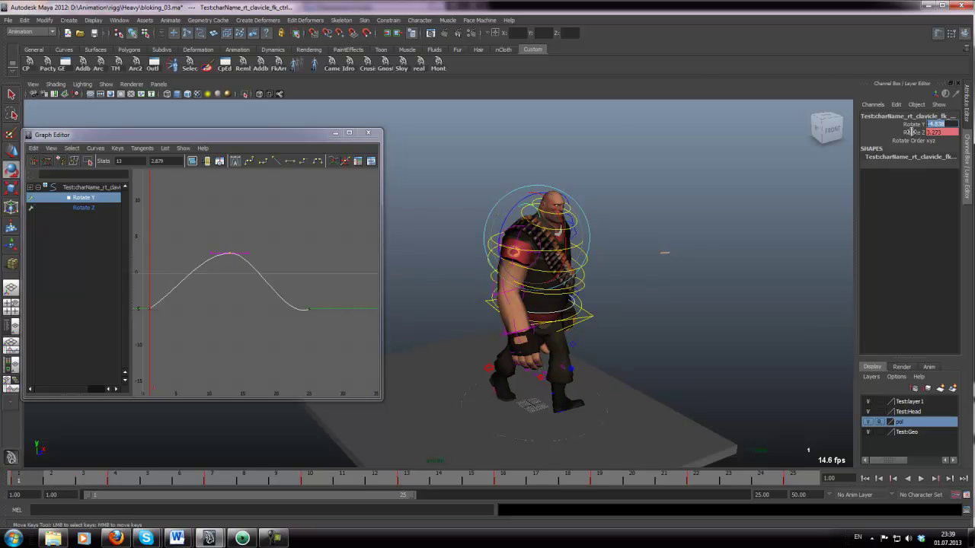
click(408, 478)
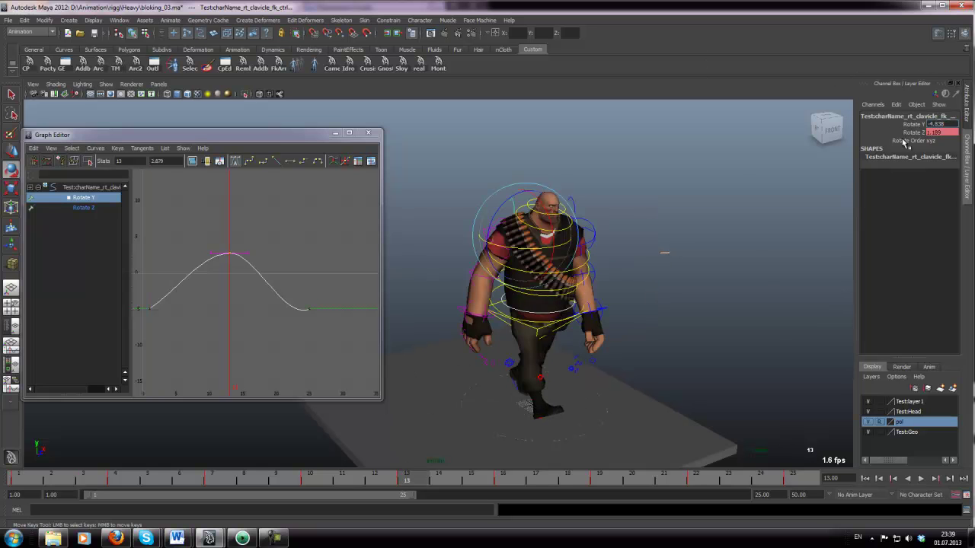
key(Return)
click(304, 262)
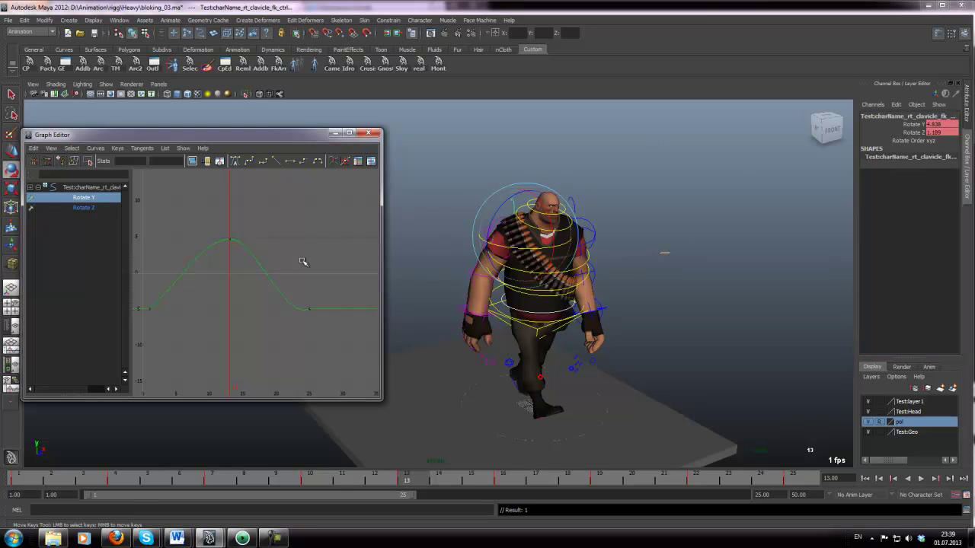
click(248, 163)
Step: Play the walk cycle while viewing the character from the front, stop playback and save the scene
click(921, 479)
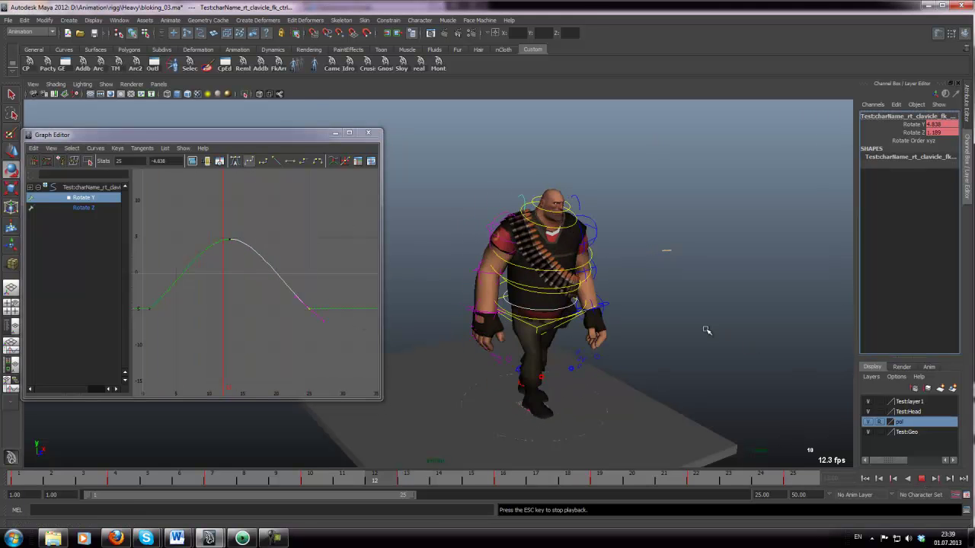
alt+drag(674, 312, 474, 285)
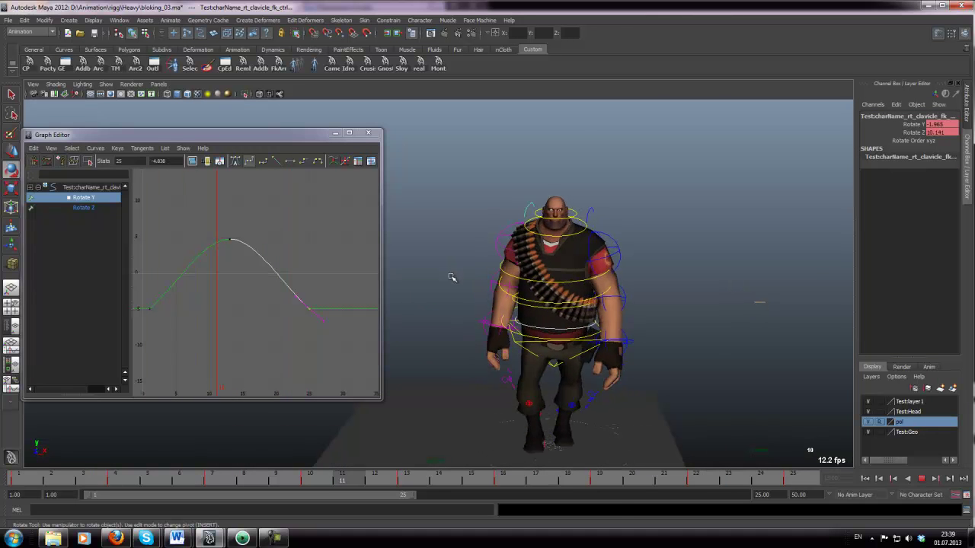
key(Escape)
key(ctrl+s)
Step: Try scaling the right clavicle's Rotate Y keys at frames 1, 13 and 25 together, and undo the change
key(w)
scroll(278, 240, down, 4)
scroll(259, 245, up, 4)
scroll(196, 250, down, 2)
alt+middle_drag(218, 246, 227, 250)
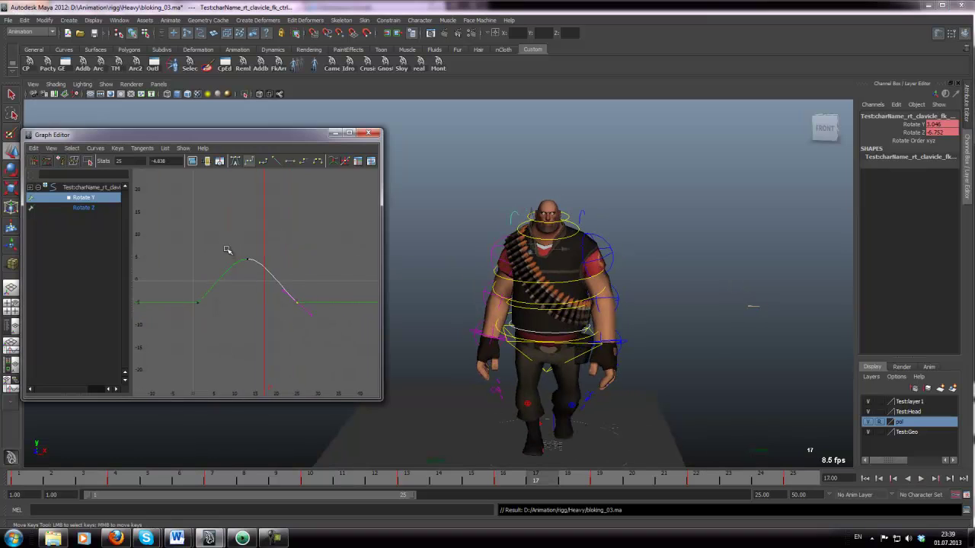
drag(180, 247, 305, 322)
key(w)
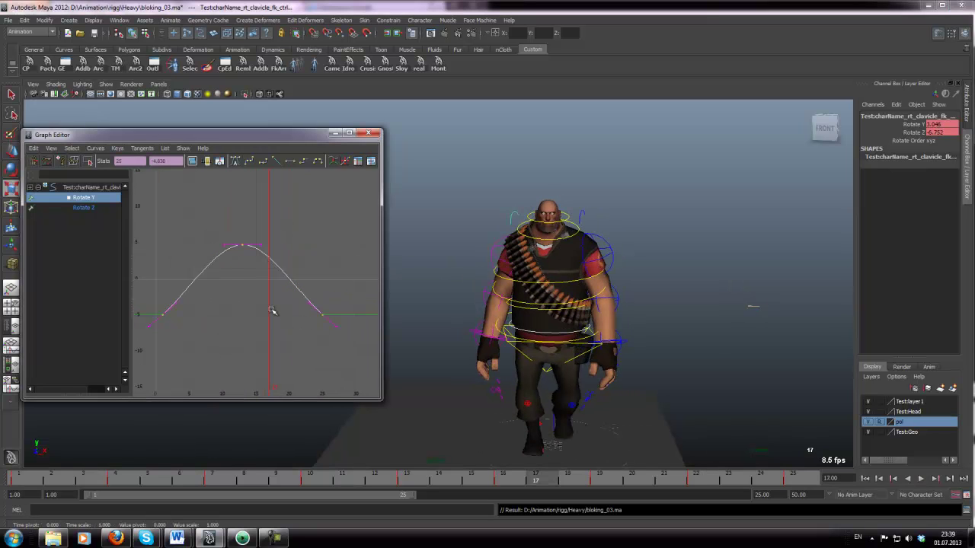
key(f)
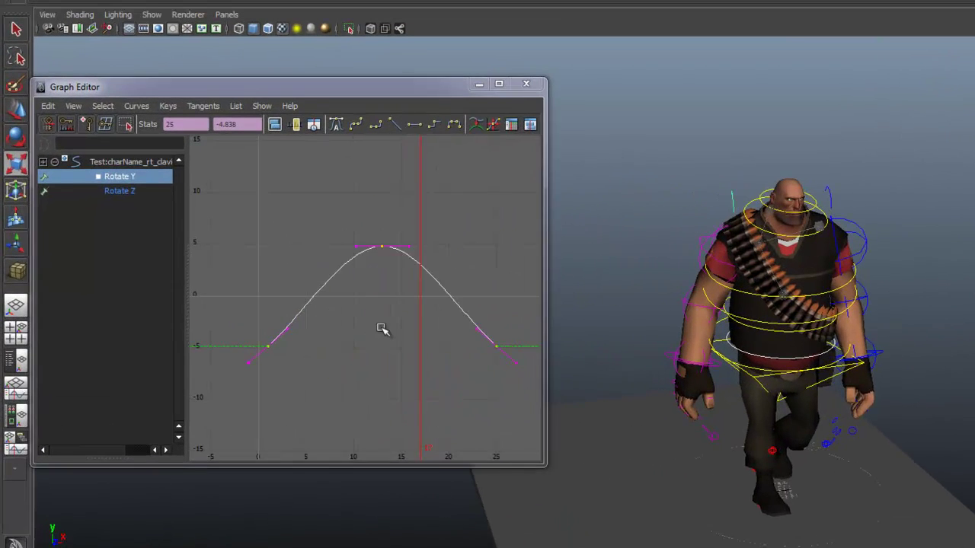
click(345, 311)
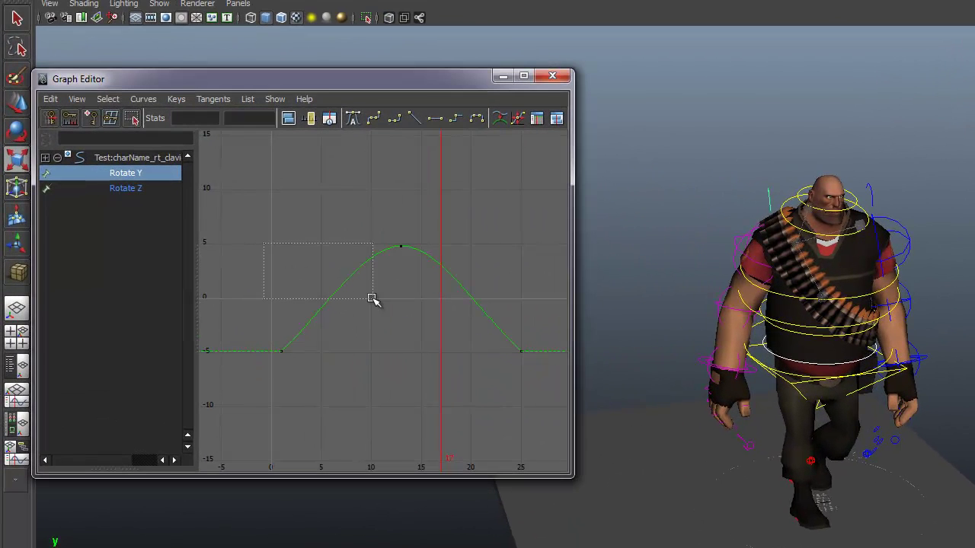
drag(372, 299, 508, 375)
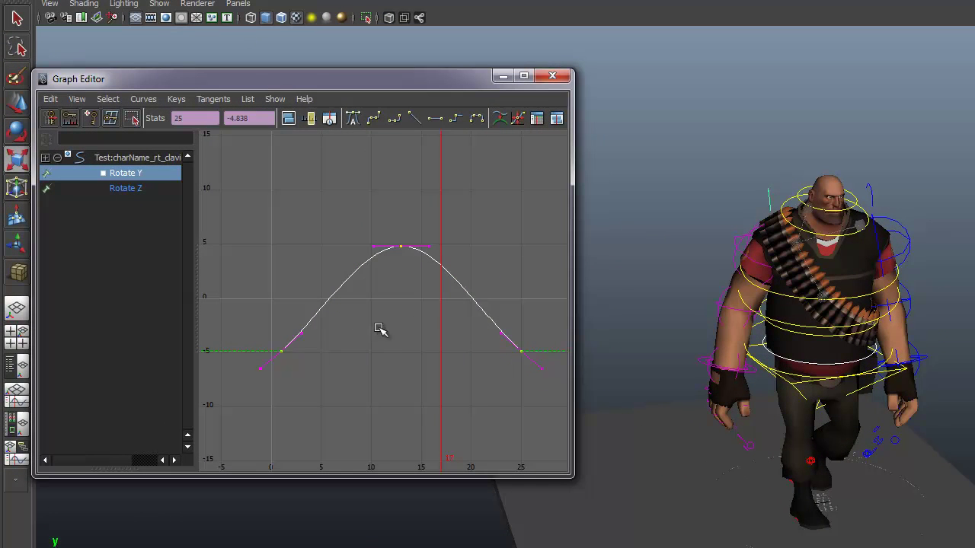
middle_drag(412, 312, 427, 326)
key(ctrl+z)
key(ctrl+z)
Step: Scale down all the right clavicle's Rotate Y keys together so frames 1 and 25 reach -3.584
drag(267, 232, 655, 491)
mouse_move(411, 313)
middle_down()
mouse_move(409, 291)
mouse_move(410, 326)
middle_up()
click(721, 337)
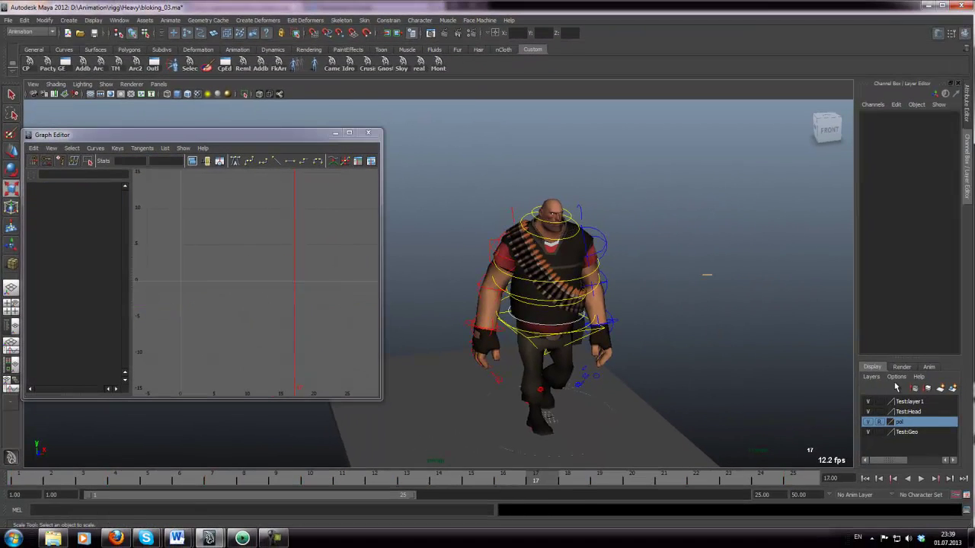
Step: Review the looping walk playback with the softened shoulder motion and save the scene
click(921, 479)
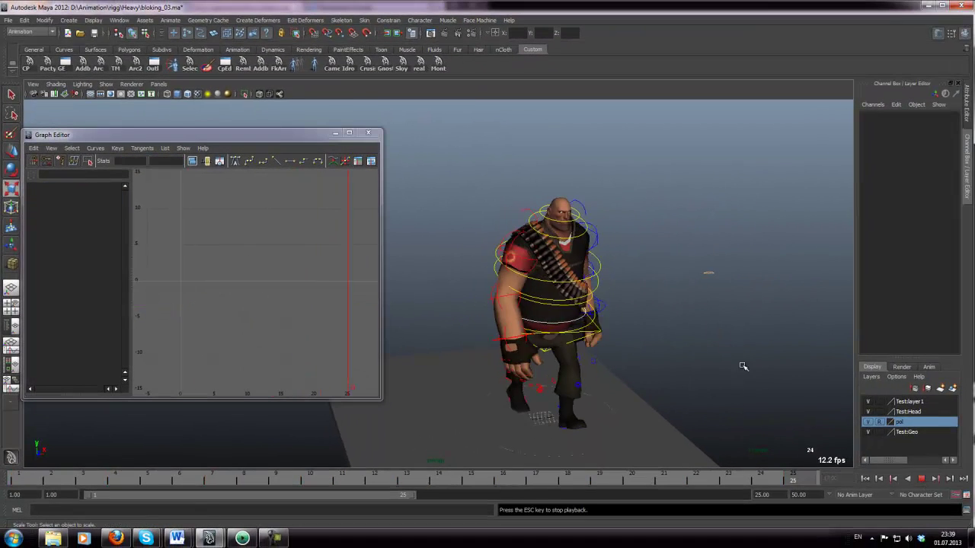
click(614, 280)
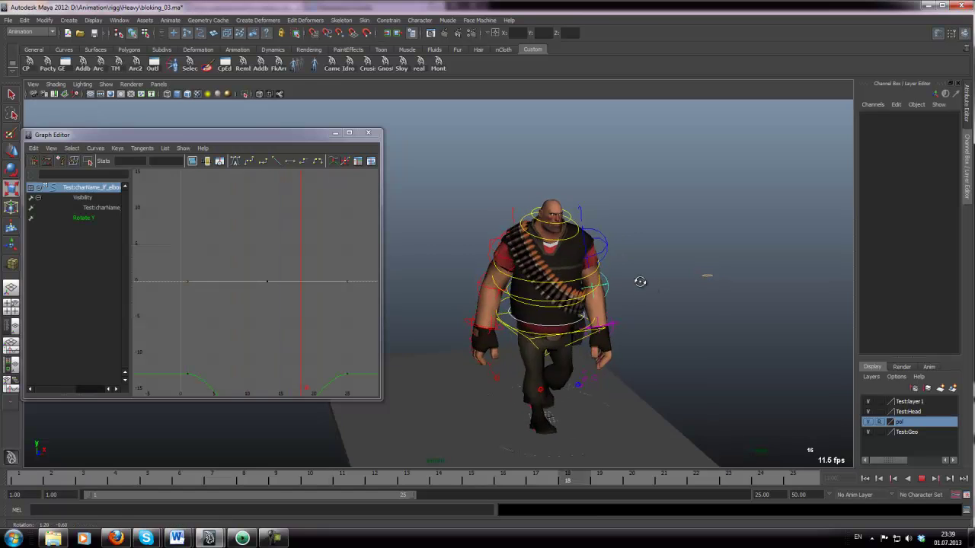
mouse_move(678, 255)
alt+mouse_down()
mouse_move(696, 265)
mouse_move(660, 254)
alt+mouse_up()
key(alt+v)
key(ctrl+s)
Step: Select the right clavicle control and go to frame 1
click(528, 211)
key(w)
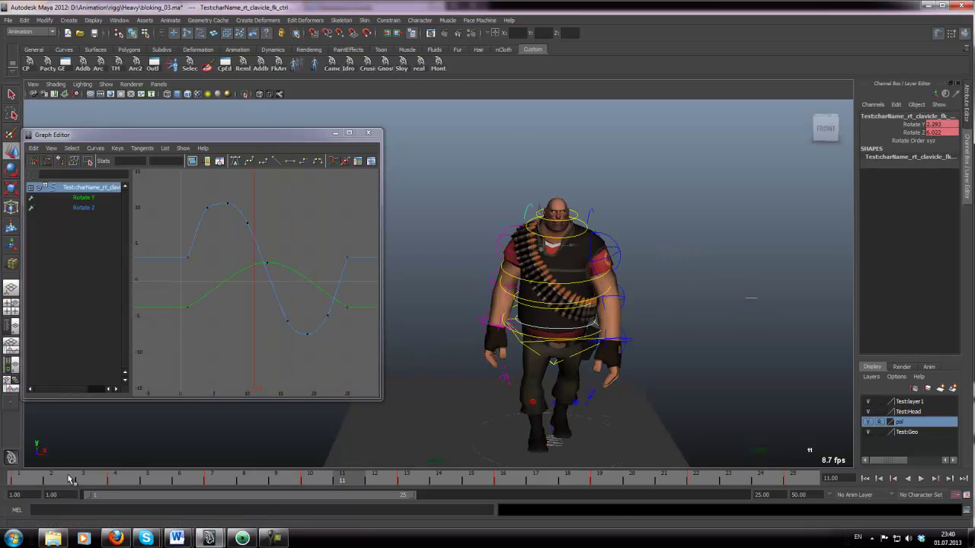
click(20, 479)
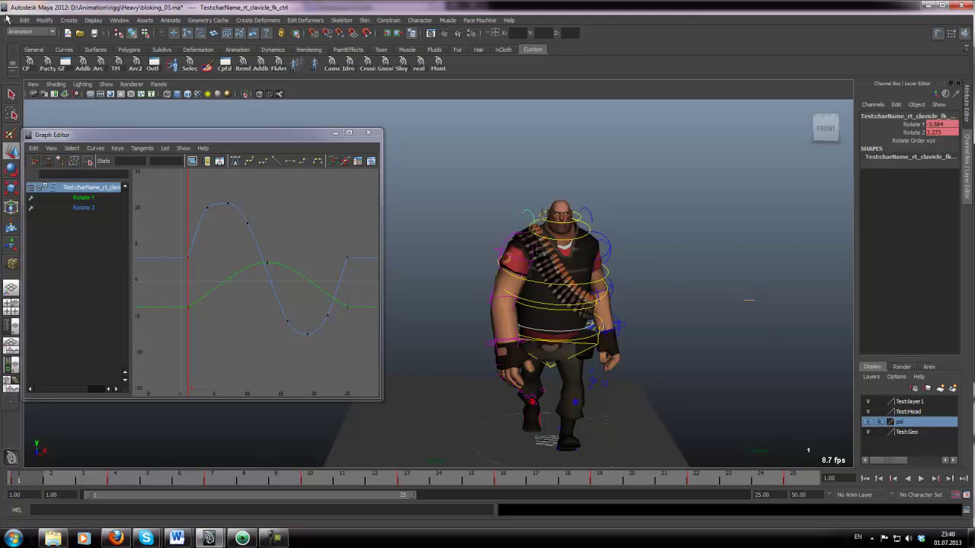
click(8, 19)
click(39, 62)
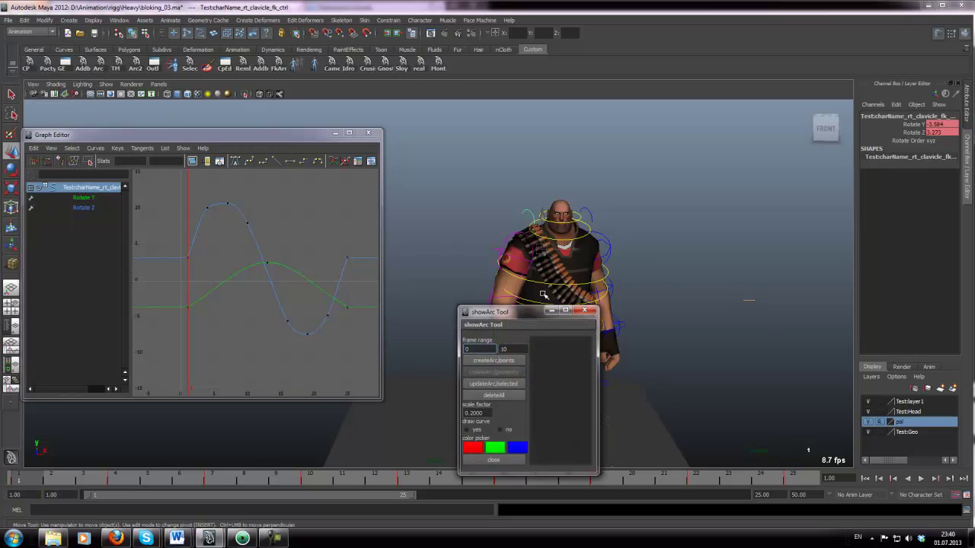
click(582, 311)
Step: Save the scene as a new version named bloking_04.ma in the Heavy folder
click(8, 20)
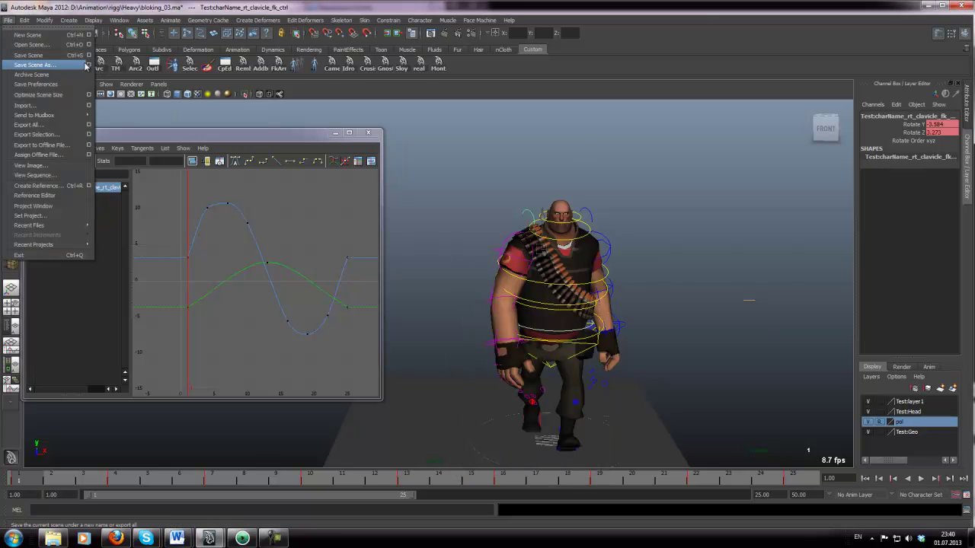
click(90, 66)
click(365, 297)
click(391, 142)
click(356, 336)
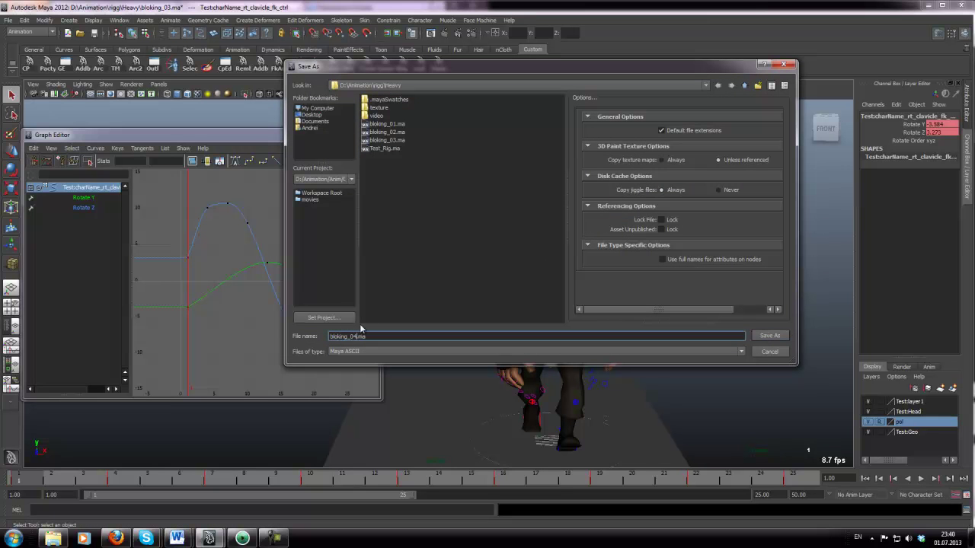
text(4)
key(Return)
Step: Try pasting the right clavicle's frame 1 key onto the left clavicle control, and undo the paste
key(e)
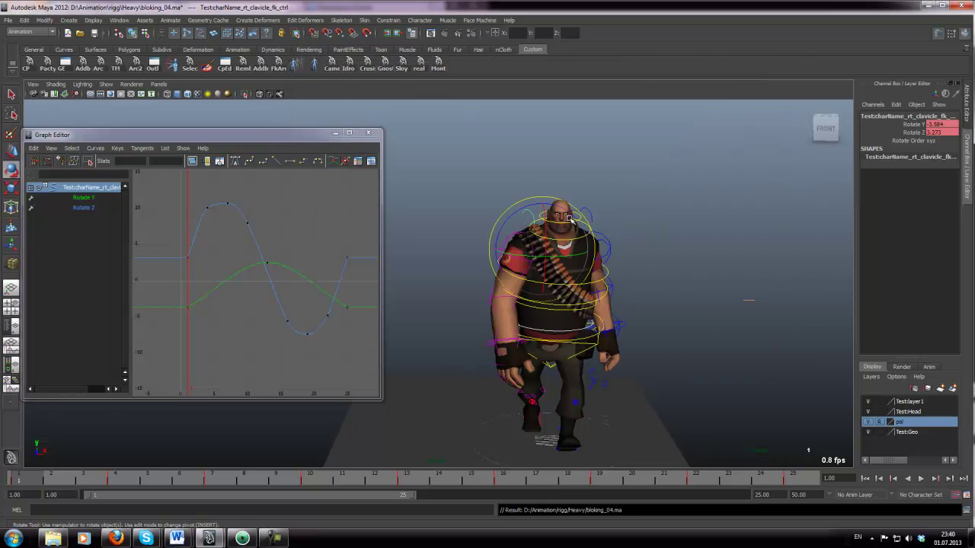
click(591, 214)
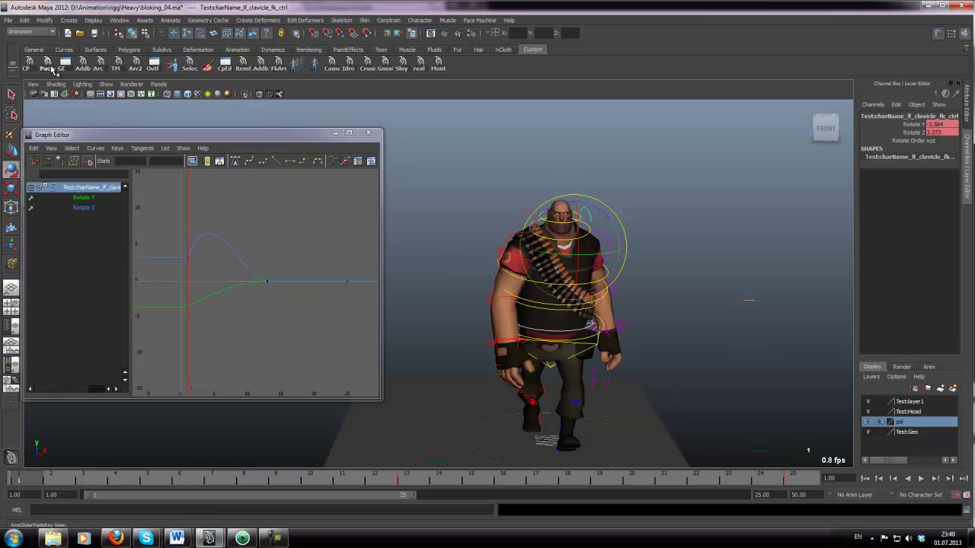
key(ctrl+z)
Step: Copy the right clavicle control's keys across frames 1 to 25 and paste them onto the left clavicle control
click(478, 196)
click(523, 217)
click(912, 134)
click(208, 137)
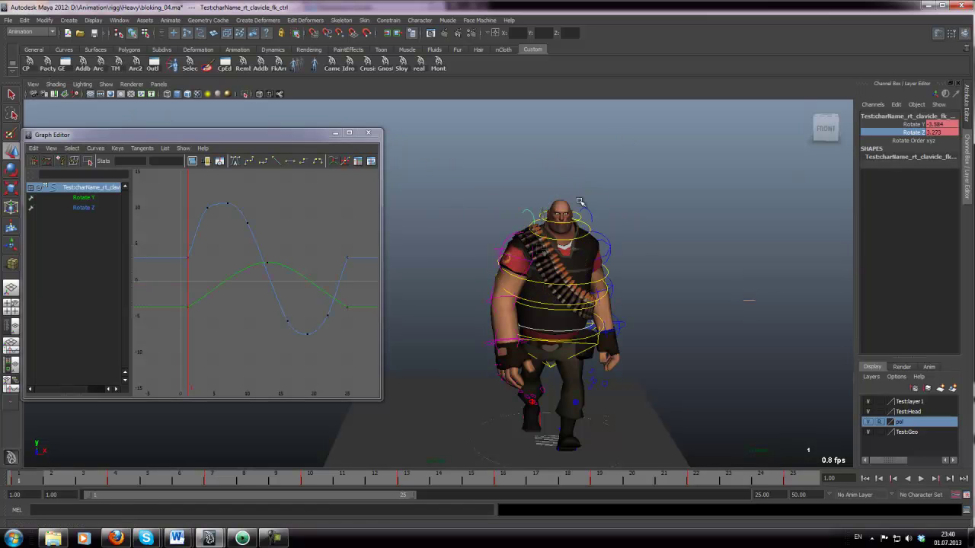
shift+drag(421, 496, 829, 508)
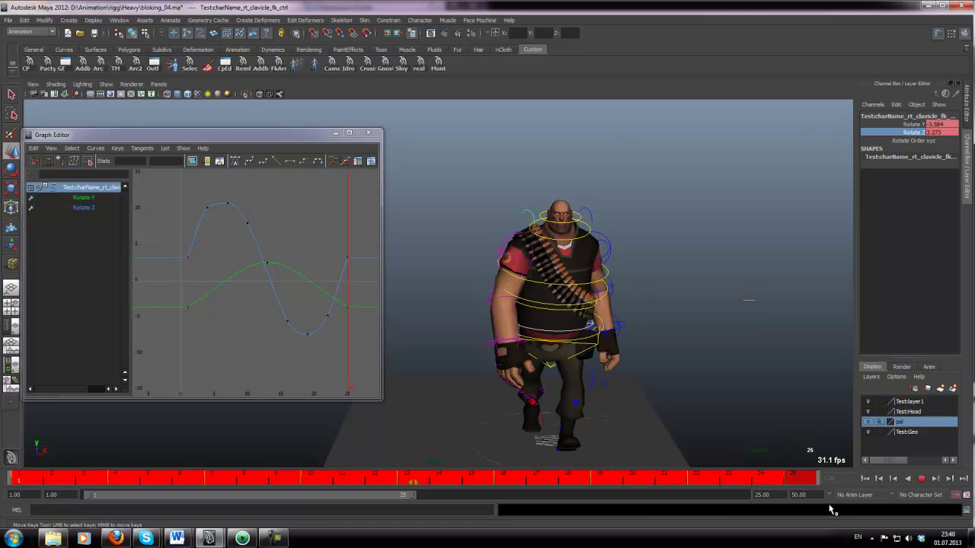
click(585, 213)
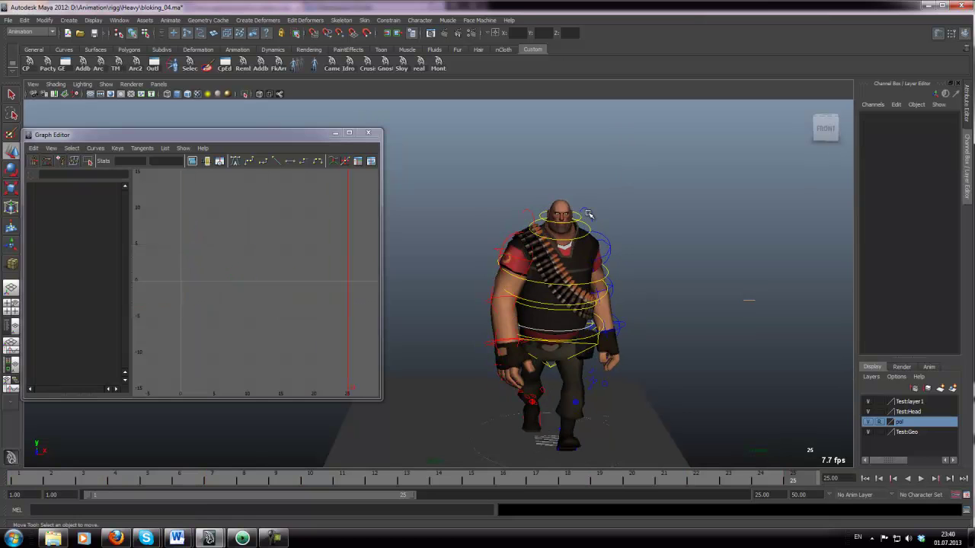
click(588, 216)
shift+drag(23, 479, 807, 478)
click(29, 65)
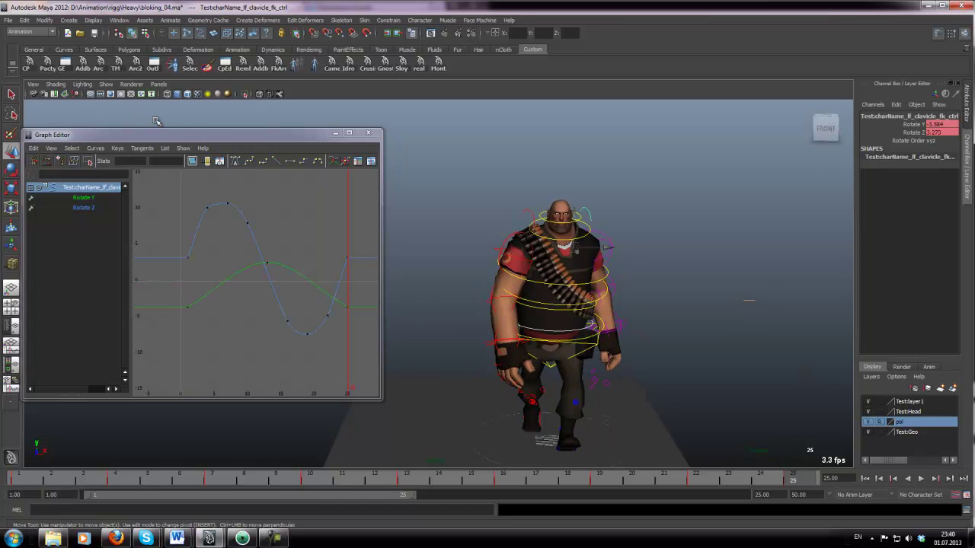
Step: Lower the left clavicle's Rotate Z keys at frames 4, 7 and 10 to about -5.3, -6.4 and -7.4
click(23, 480)
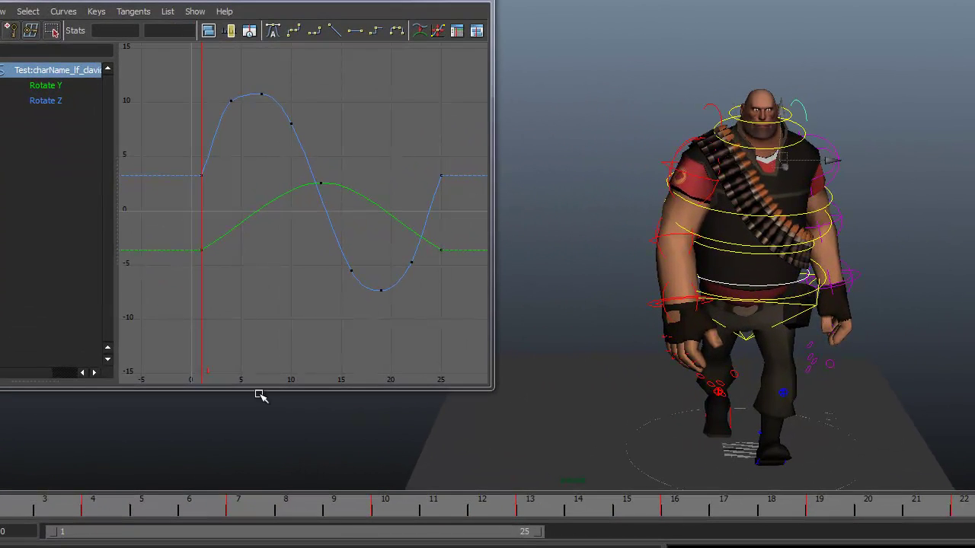
click(94, 509)
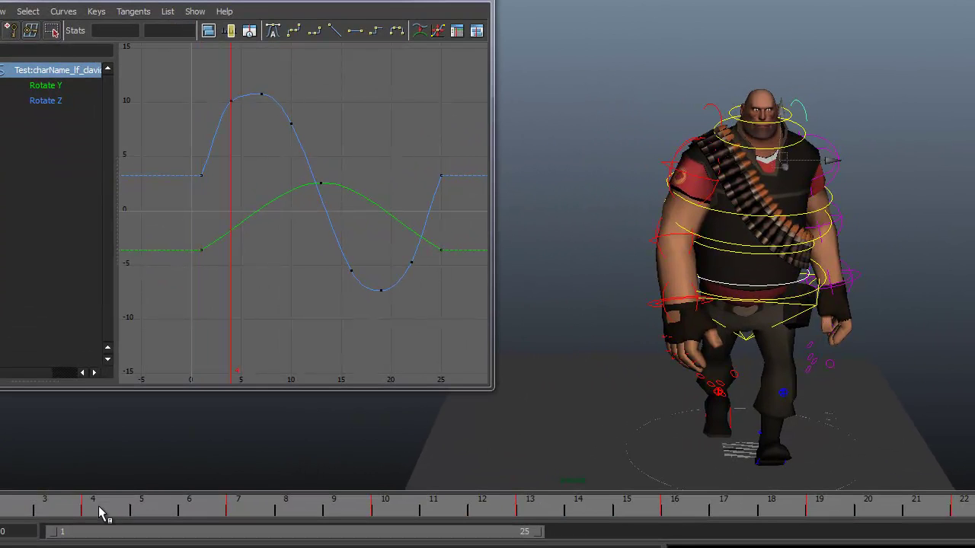
click(50, 100)
drag(170, 84, 309, 150)
shift+middle_drag(306, 93, 299, 245)
click(297, 245)
drag(241, 256, 284, 296)
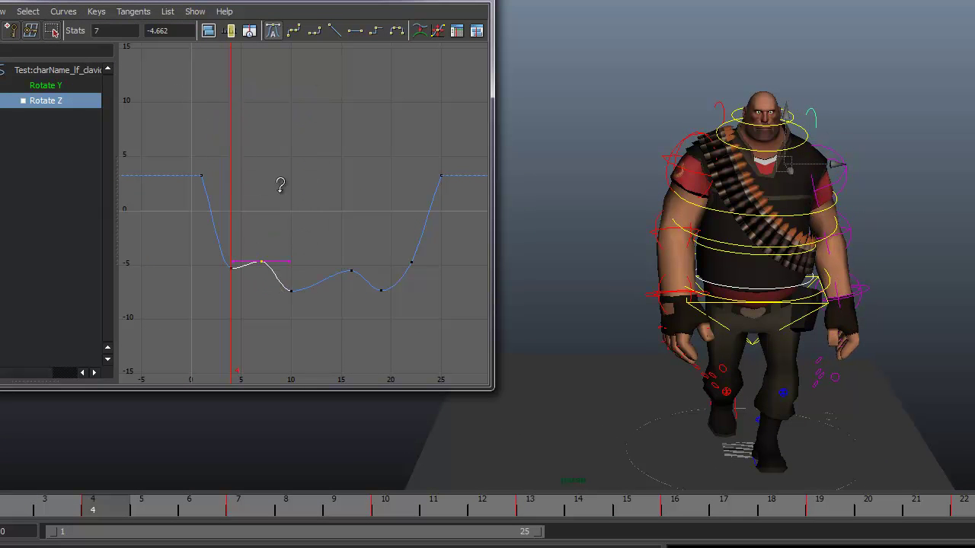
Step: Raise the left clavicle's Rotate Z keys at frames 16, 19 and 22 to about 7.5, 8.9 and 8.4
drag(320, 244, 402, 348)
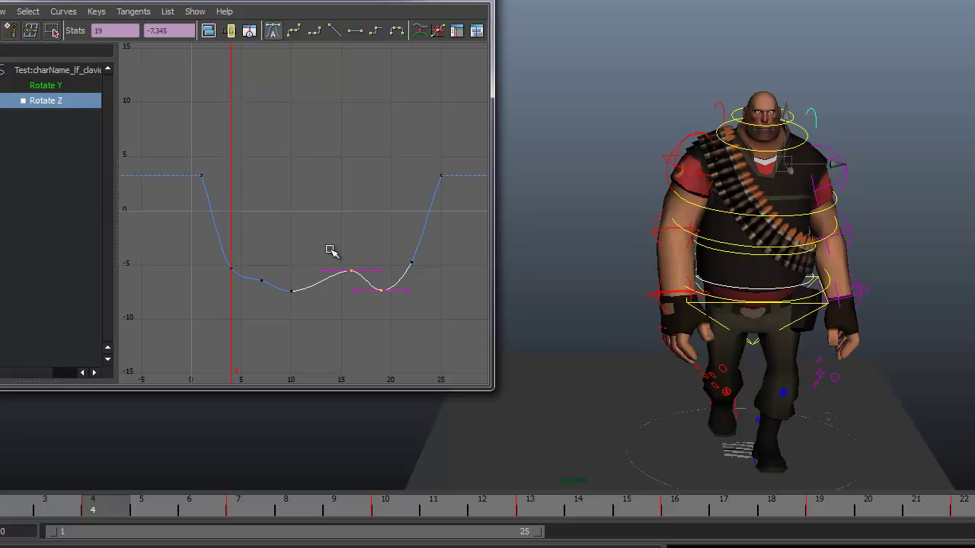
shift+middle_drag(395, 309, 400, 183)
click(384, 190)
drag(372, 132, 384, 165)
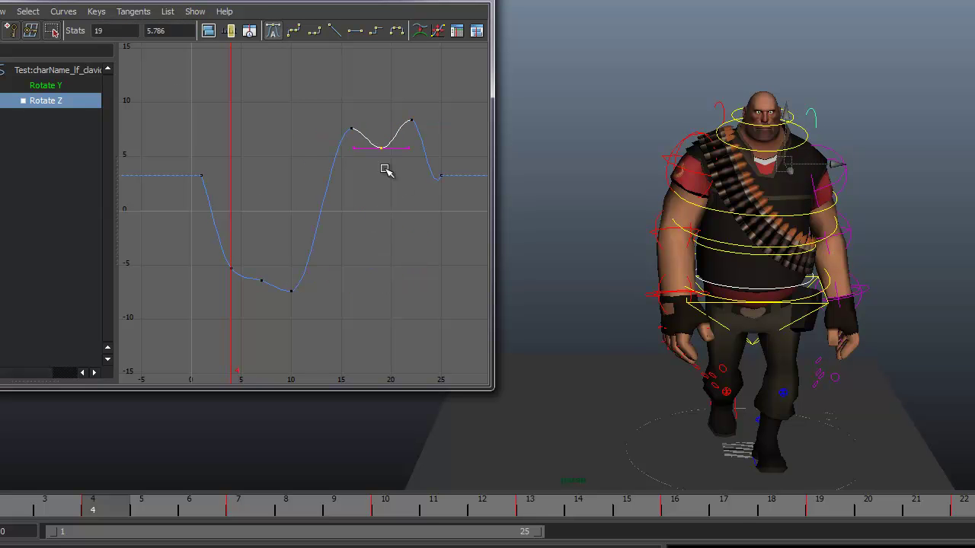
shift+middle_drag(388, 171, 393, 139)
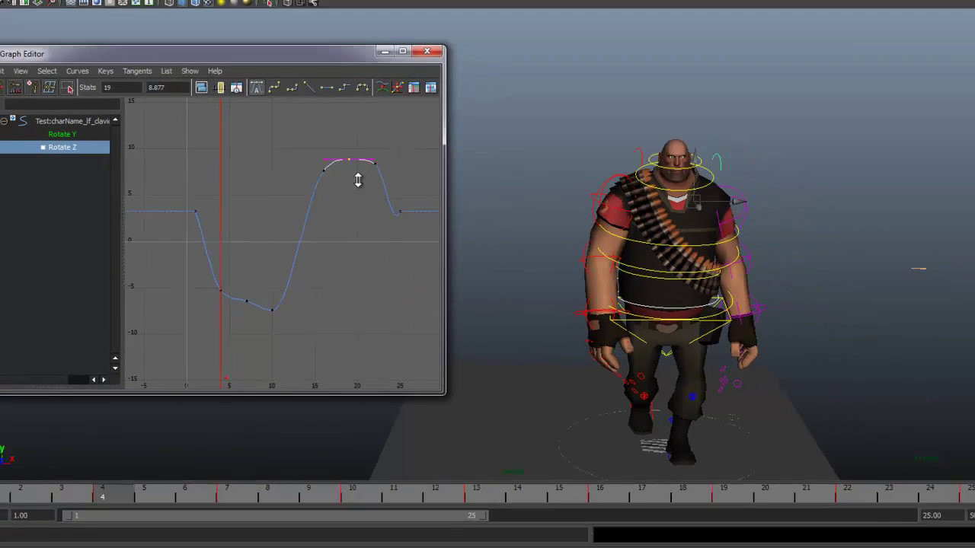
Step: Give the left clavicle's frame 25 Rotate Z key spline tangents and lower the frame 7 key to about -7.2
click(399, 211)
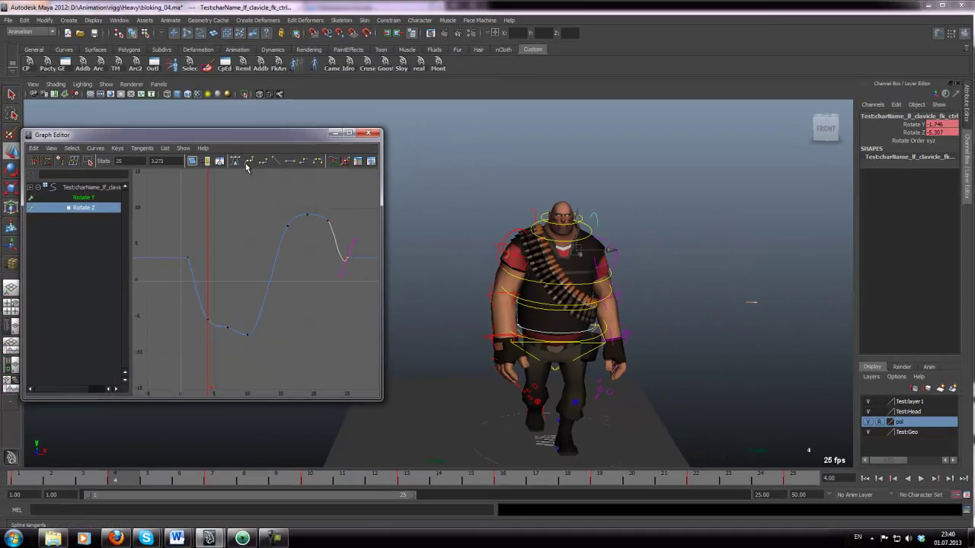
click(247, 163)
drag(229, 346, 230, 346)
shift+middle_drag(230, 308, 230, 313)
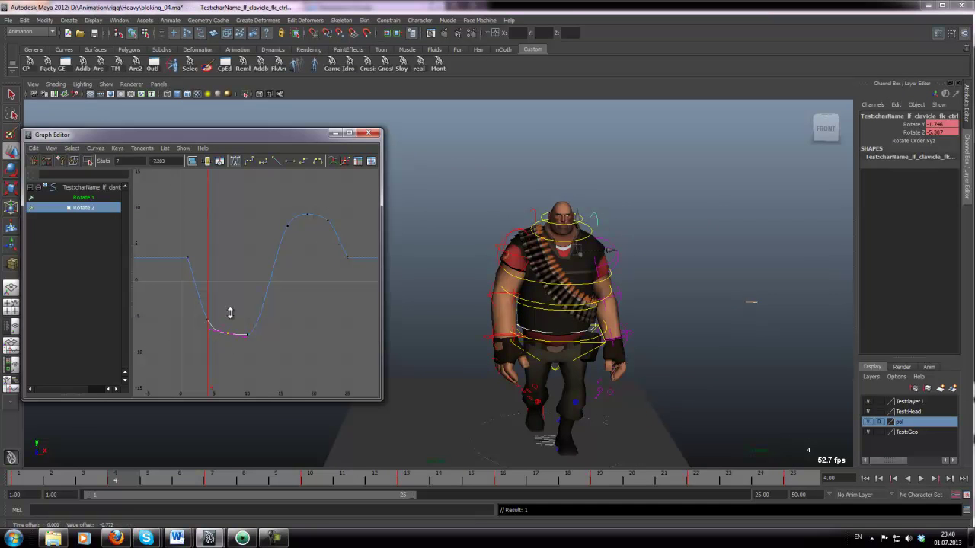
Step: Invert the left clavicle's Rotate Y curve, raising the frame 1 and 25 keys to about 2.5 and lowering frame 13 to -1.97
click(93, 198)
key(f)
alt+right_drag(260, 268, 229, 239)
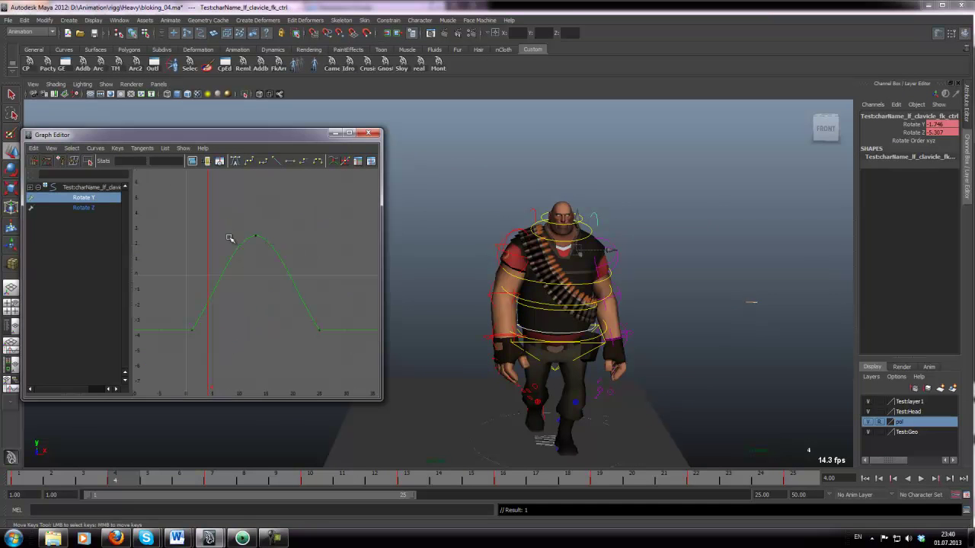
drag(205, 337, 206, 338)
shift+middle_drag(289, 344, 295, 261)
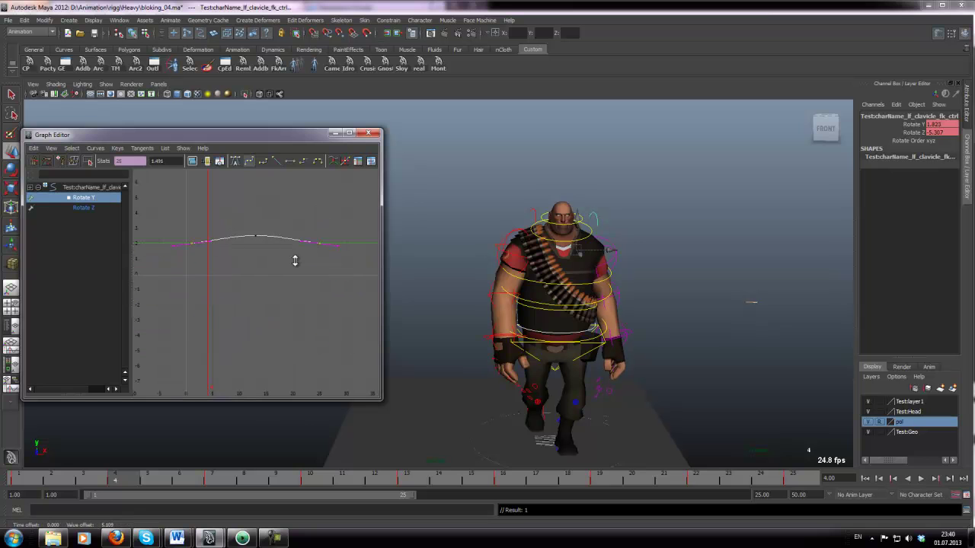
drag(235, 230, 279, 255)
shift+middle_drag(275, 260, 275, 308)
Step: Play the walk cycle to review the mirrored shoulder motion, and save the scene
key(alt+v)
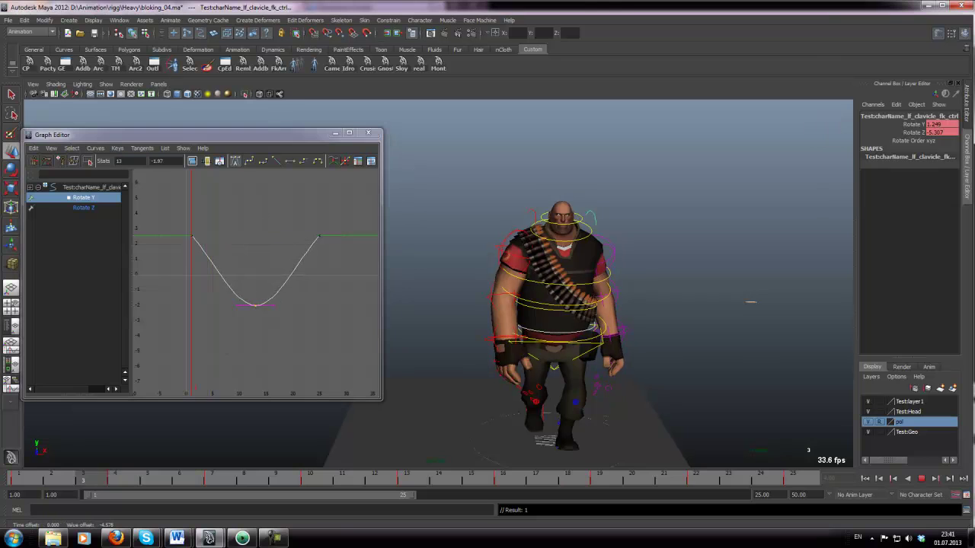
key(alt+v)
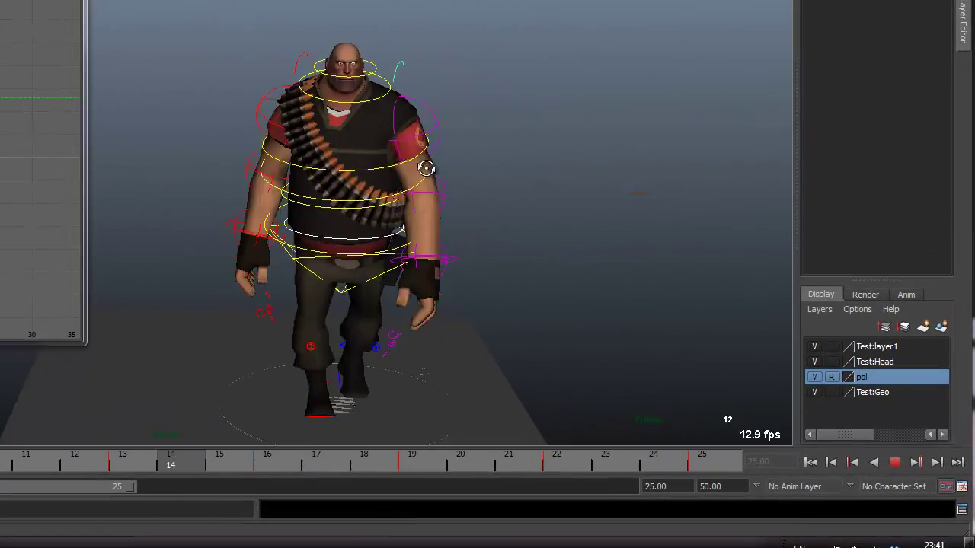
alt+drag(425, 168, 315, 220)
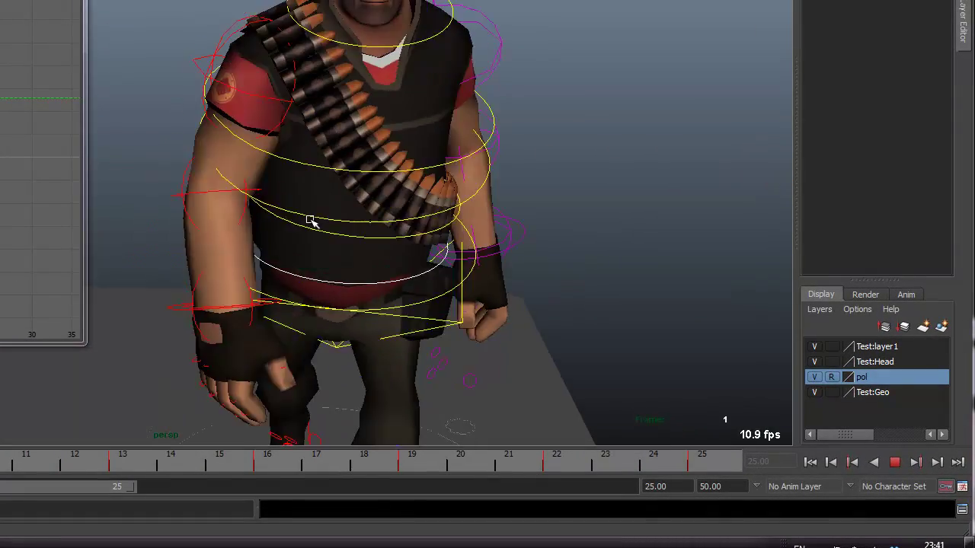
key(Escape)
key(ctrl+s)
click(292, 277)
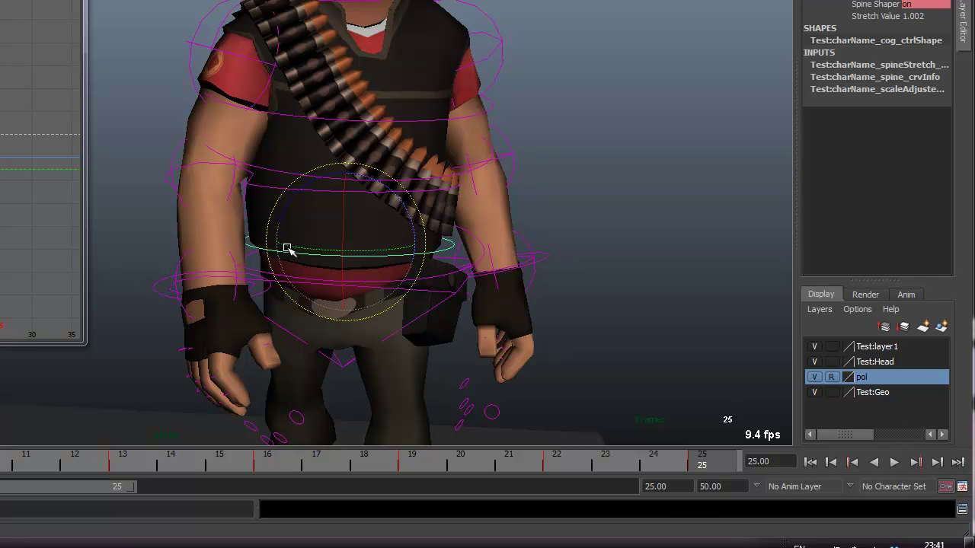
drag(299, 247, 292, 243)
key(ctrl+z)
click(129, 147)
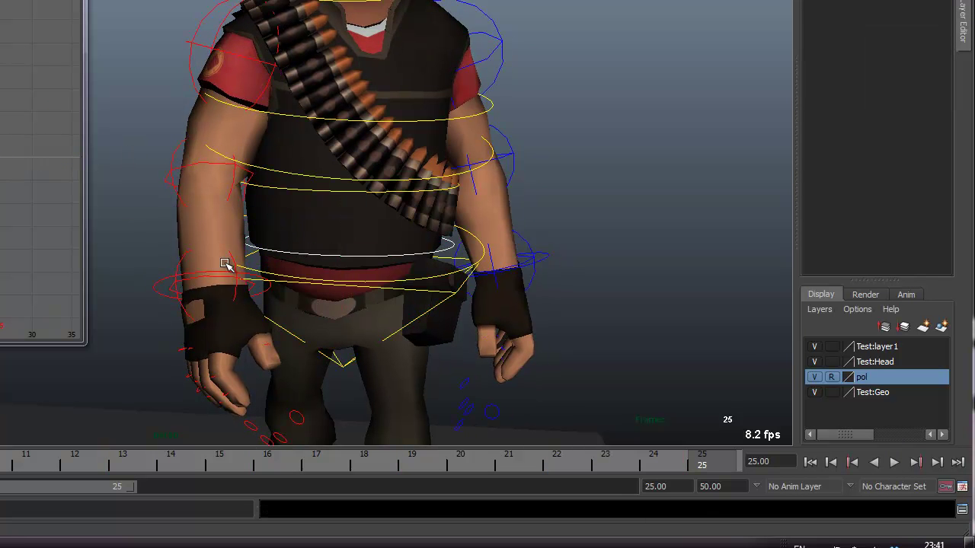
Step: Scale down the Rotate Y keys of the low spine control to reduce its twist
click(335, 253)
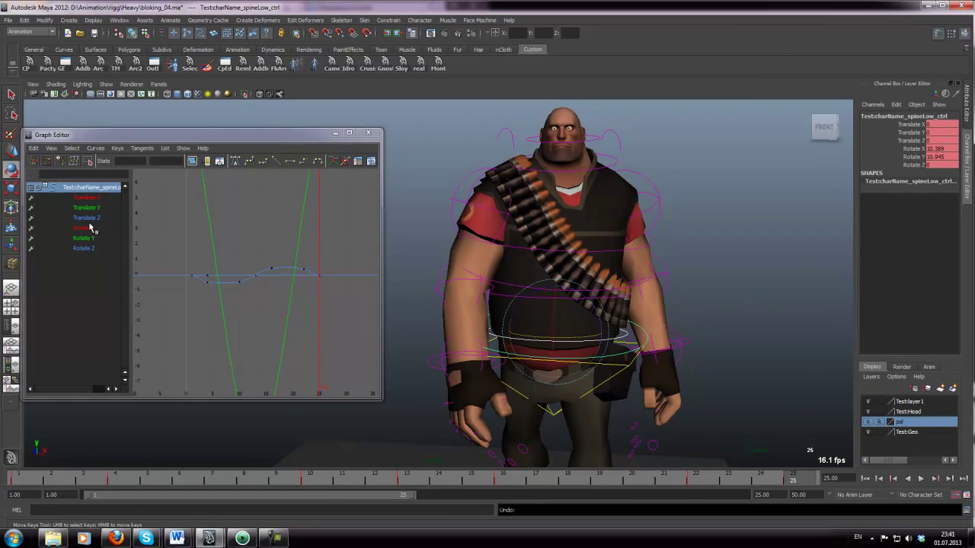
click(85, 238)
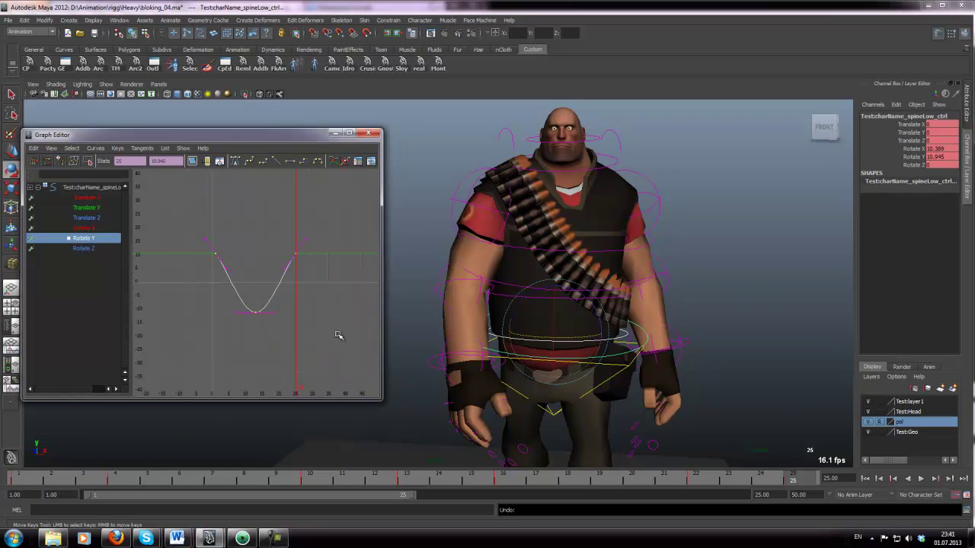
key(r)
middle_drag(266, 272, 276, 288)
key(w)
Step: Scale down the middle spine control's Rotate Y keys so the frame 1 and 25 keys sit at about 4.04
click(504, 296)
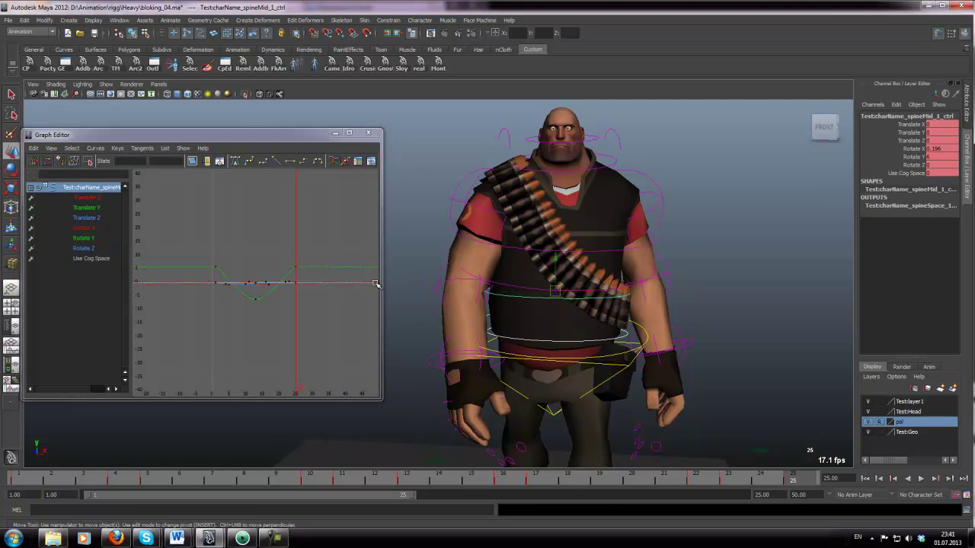
click(85, 238)
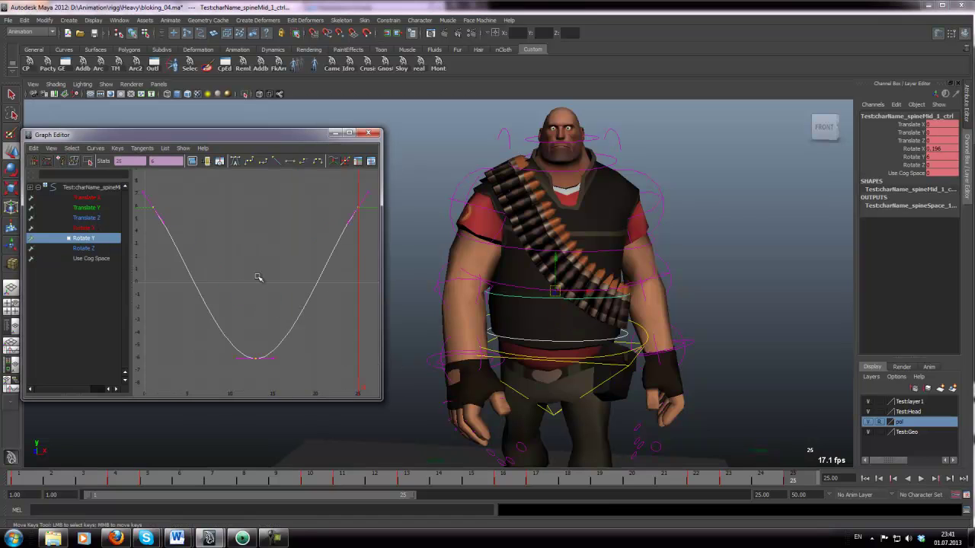
key(ctrl+z)
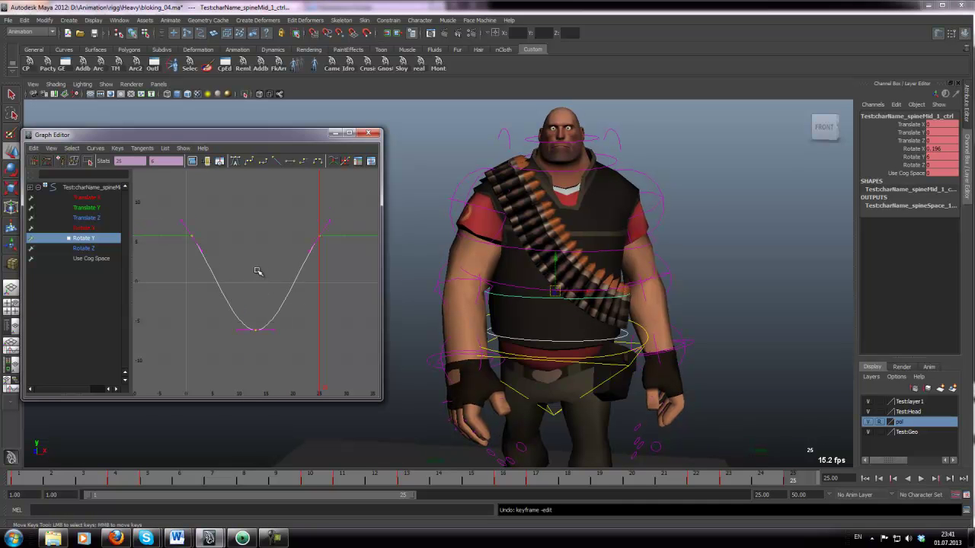
key(r)
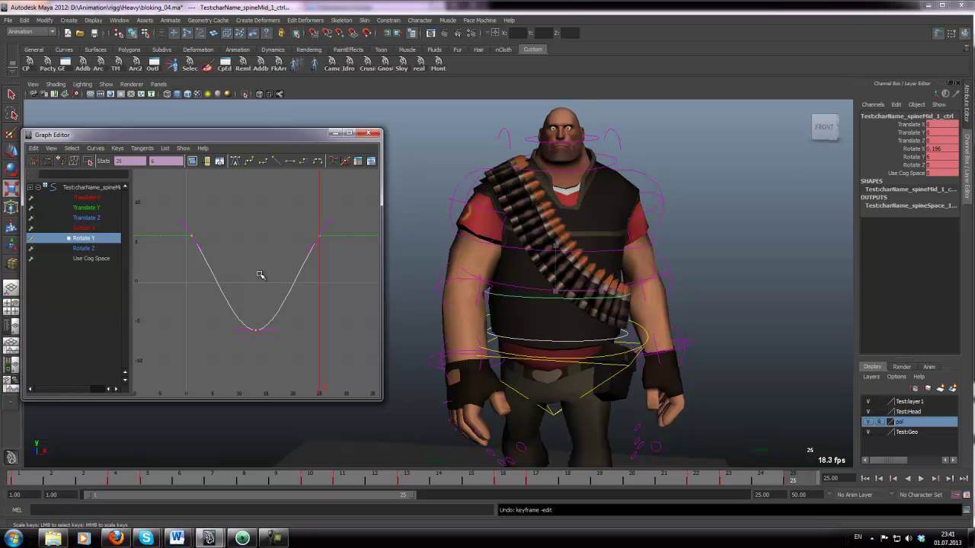
mouse_move(259, 275)
middle_down()
mouse_move(264, 262)
mouse_move(267, 285)
middle_up()
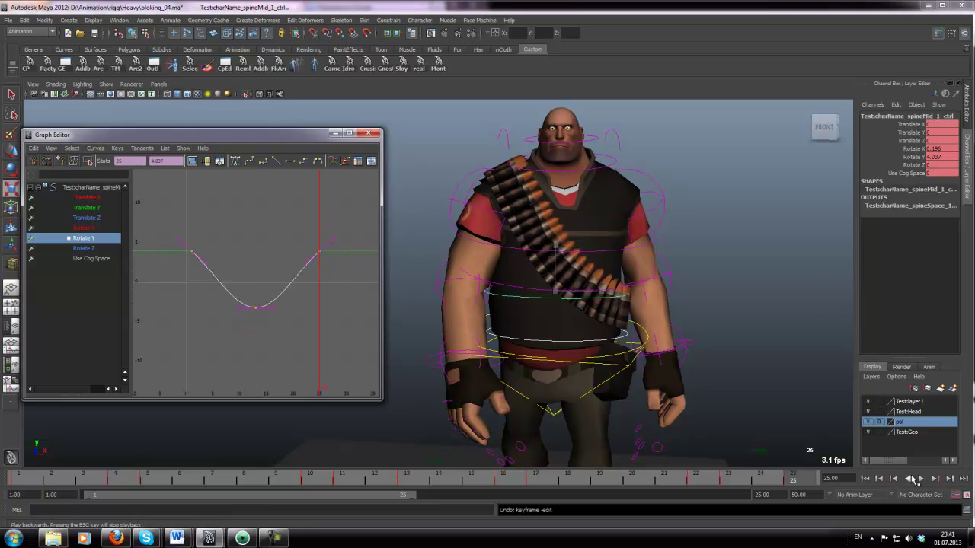
Step: Review the looping walk with the reduced torso twist from several angles and save the scene
click(919, 479)
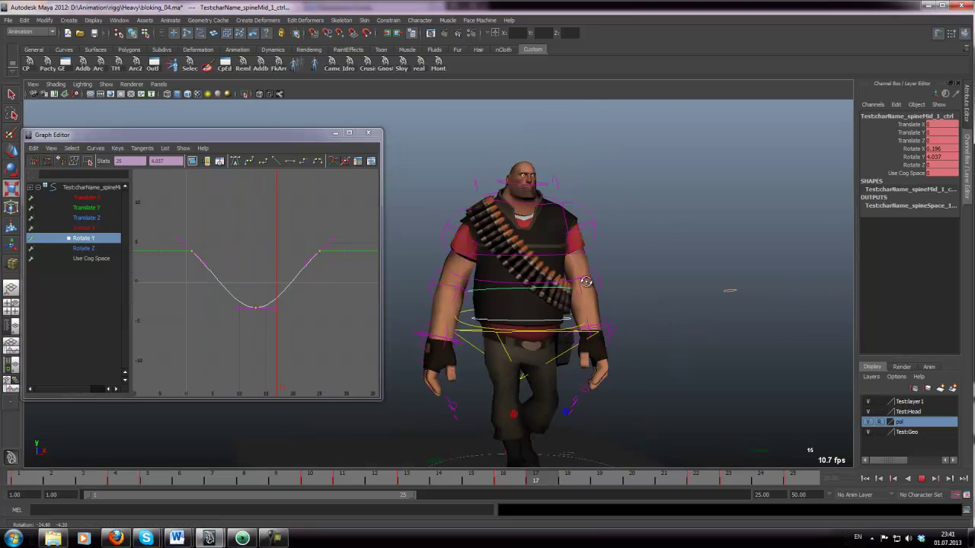
mouse_move(556, 284)
alt+mouse_down()
mouse_move(477, 290)
mouse_move(560, 284)
alt+mouse_up()
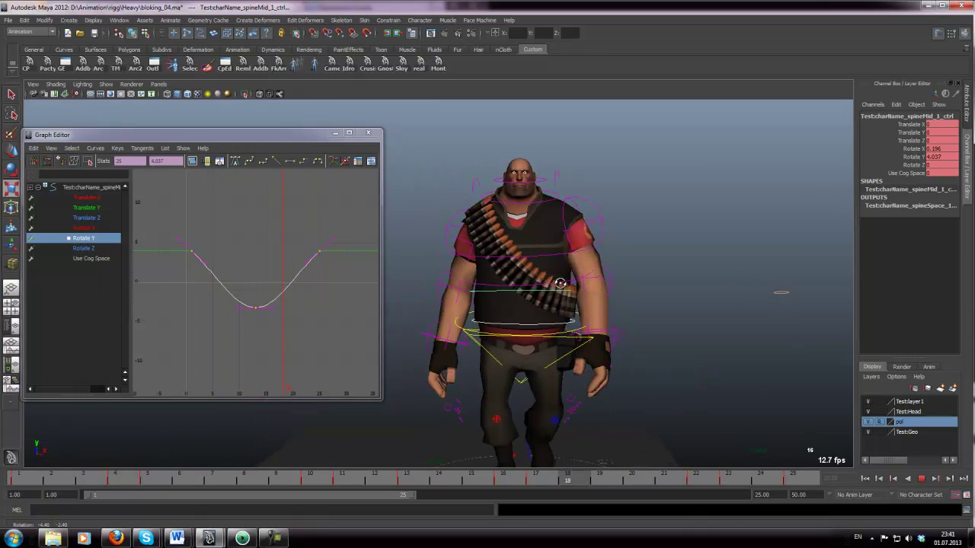
scroll(531, 281, up, 2)
key(ctrl+s)
Step: Scale up the middle spine control's Rotate Z keys to about -0.5 and 0.5, checking the sway in playback
key(q)
key(w)
key(e)
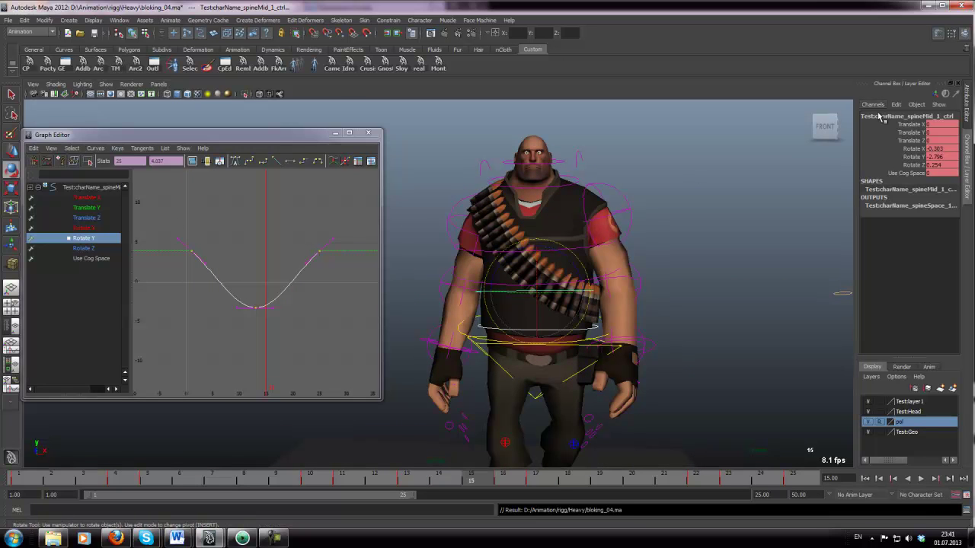
click(906, 165)
click(82, 248)
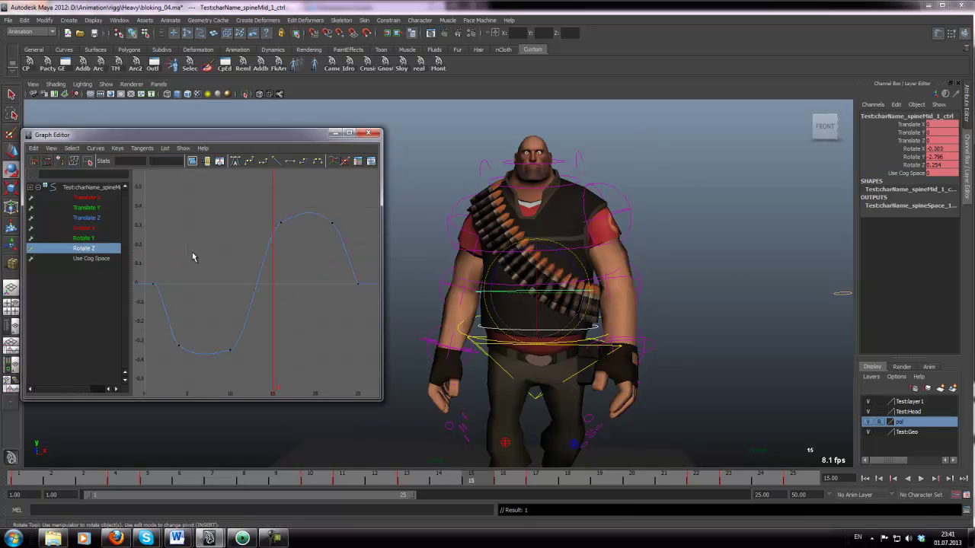
drag(170, 239, 445, 402)
key(r)
middle_drag(255, 285, 257, 268)
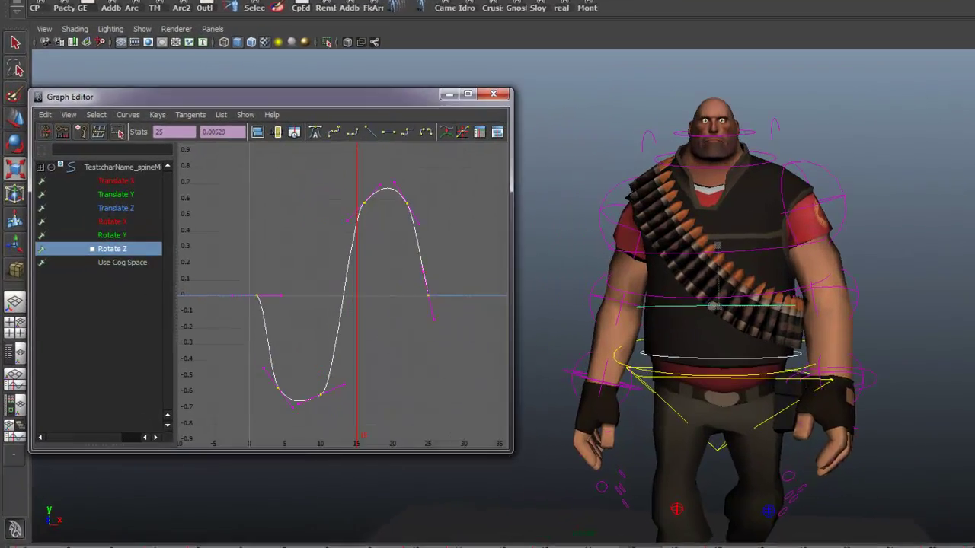
key(alt+v)
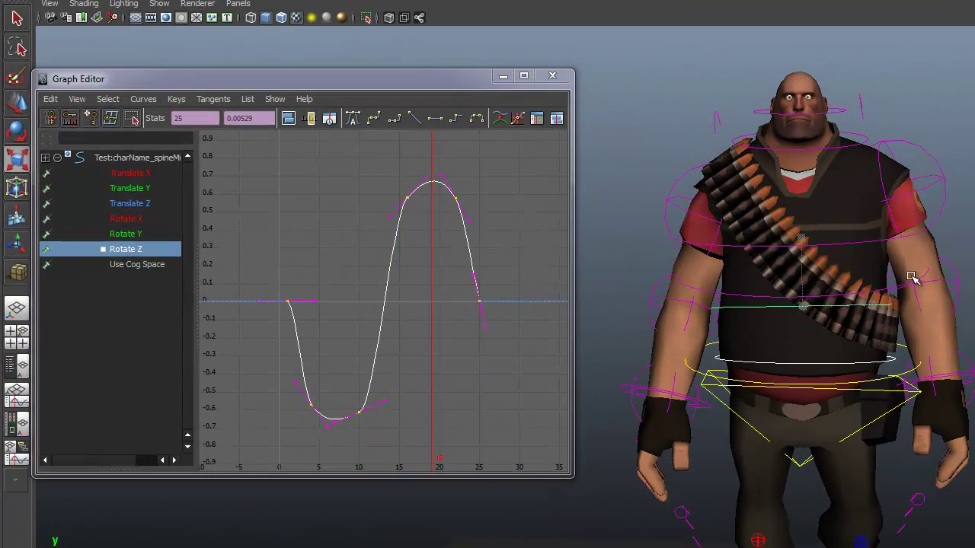
mouse_move(396, 307)
middle_down()
mouse_move(403, 294)
mouse_move(406, 312)
middle_up()
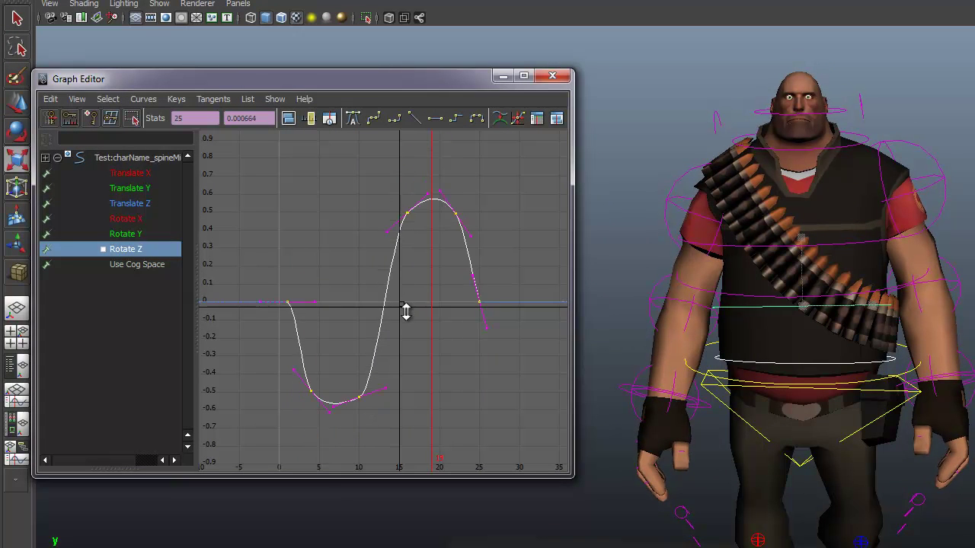
Step: Scale up the high spine control's Rotate Z keys to about -0.55 at frames 4 and 10 and 0.6 at 16 and 22
click(832, 242)
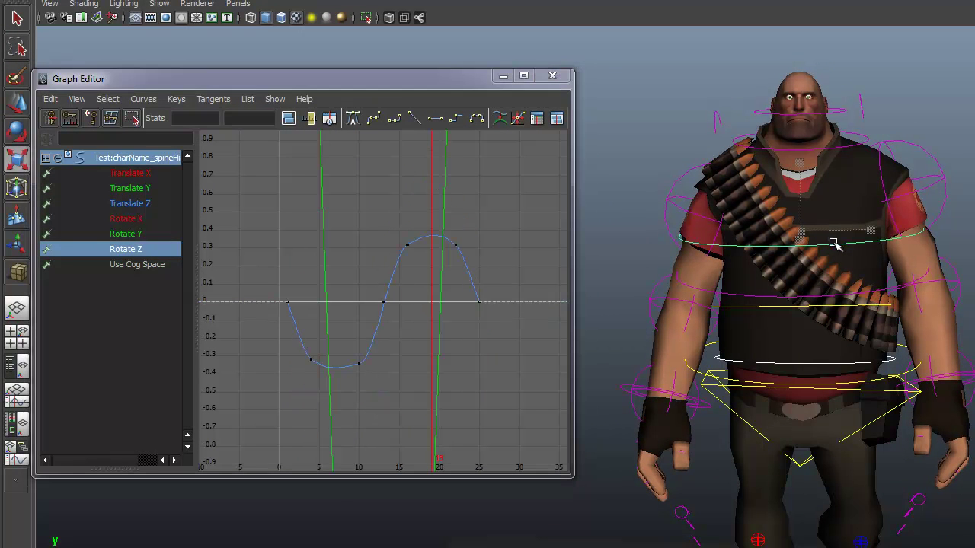
click(76, 254)
drag(216, 191, 565, 471)
middle_drag(400, 313, 406, 284)
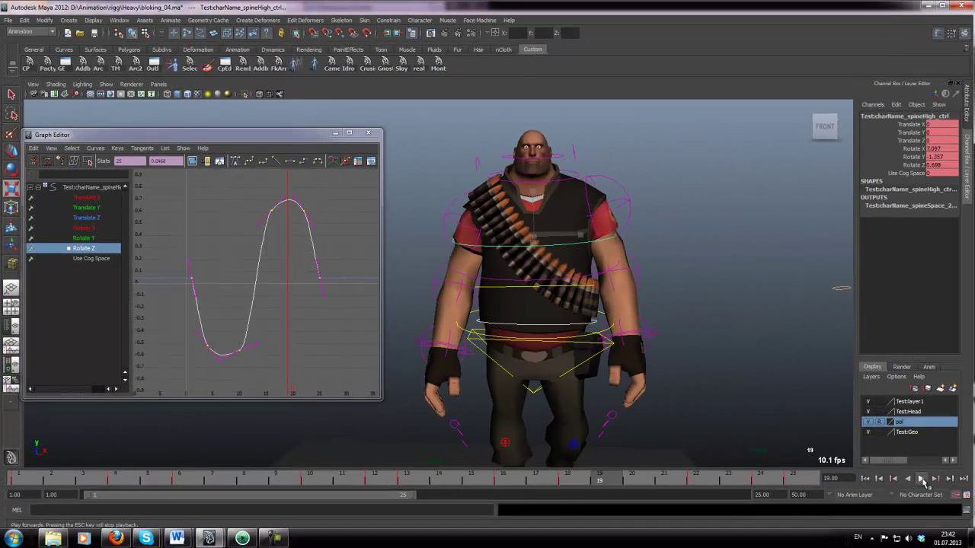
Step: Review the looping walk from front and back to check the upper-body sway, and save the scene
click(922, 480)
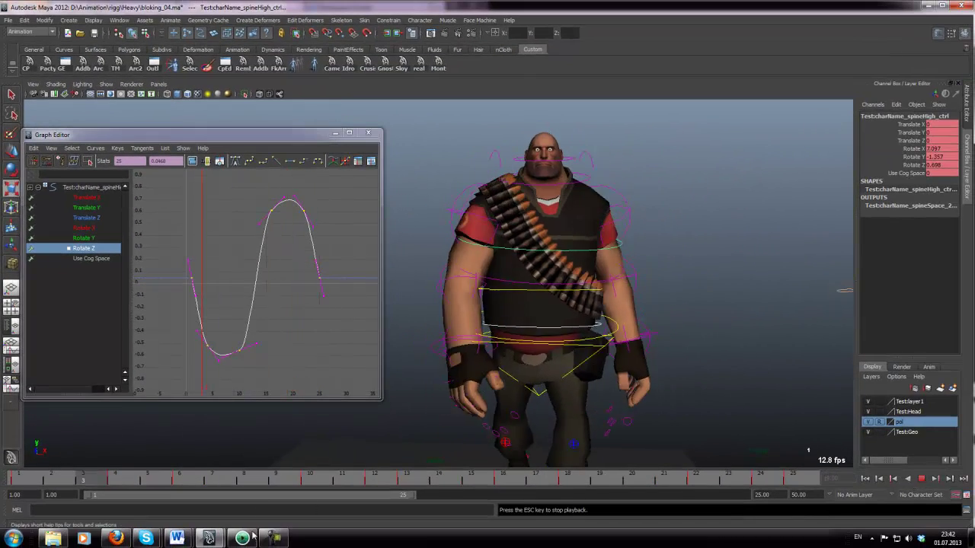
click(272, 539)
click(276, 543)
alt+drag(526, 337, 645, 349)
alt+drag(478, 337, 535, 301)
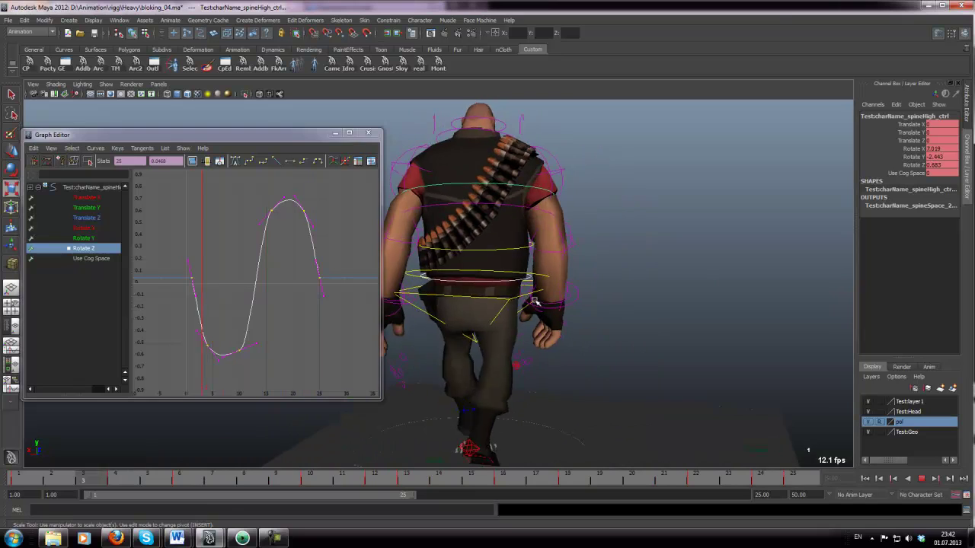
alt+drag(616, 279, 594, 272)
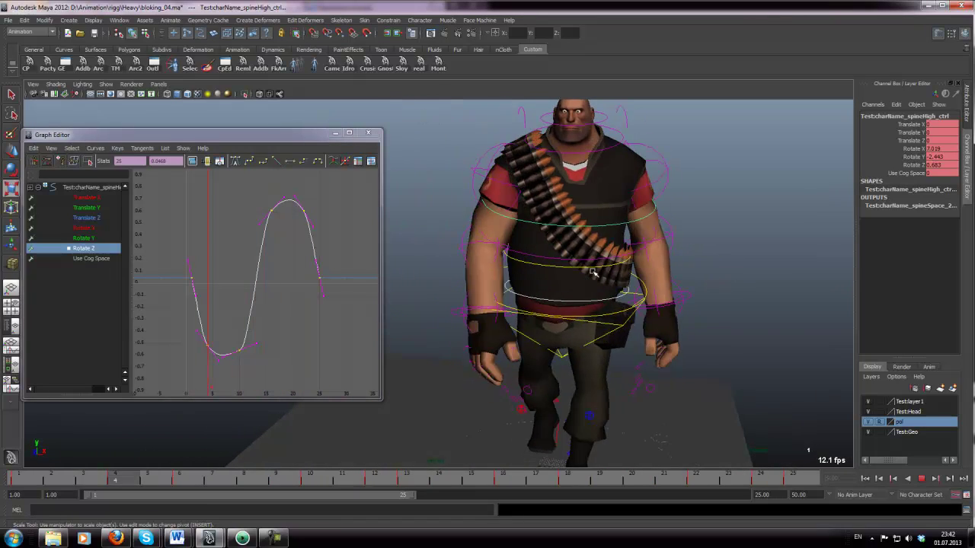
key(Escape)
key(ctrl+s)
key(w)
Step: Scale down the right clavicle control's Rotate Y keys so the frame 1 and 25 keys sit at about -2.57
drag(200, 481, 19, 479)
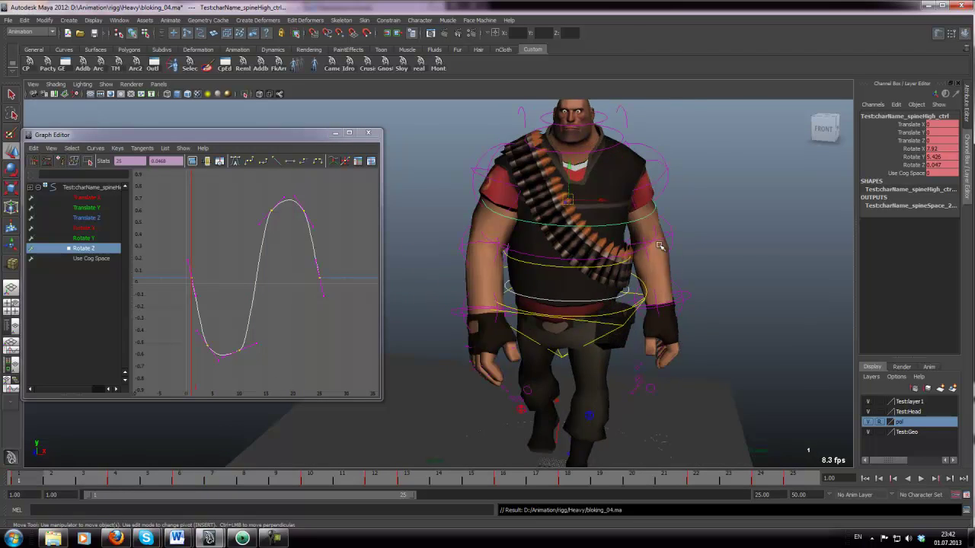
alt+middle_drag(472, 150, 427, 256)
alt+drag(427, 257, 525, 243)
click(444, 188)
click(493, 208)
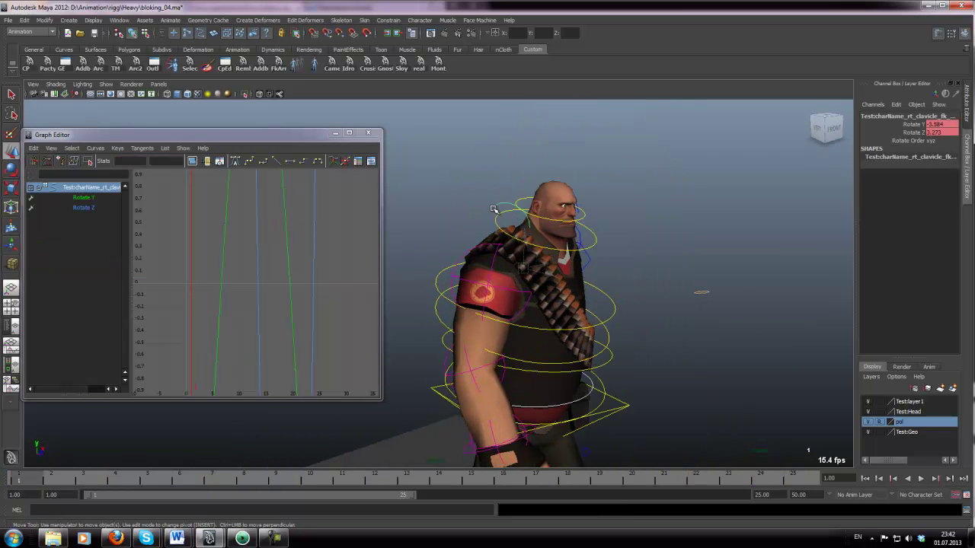
key(e)
click(874, 124)
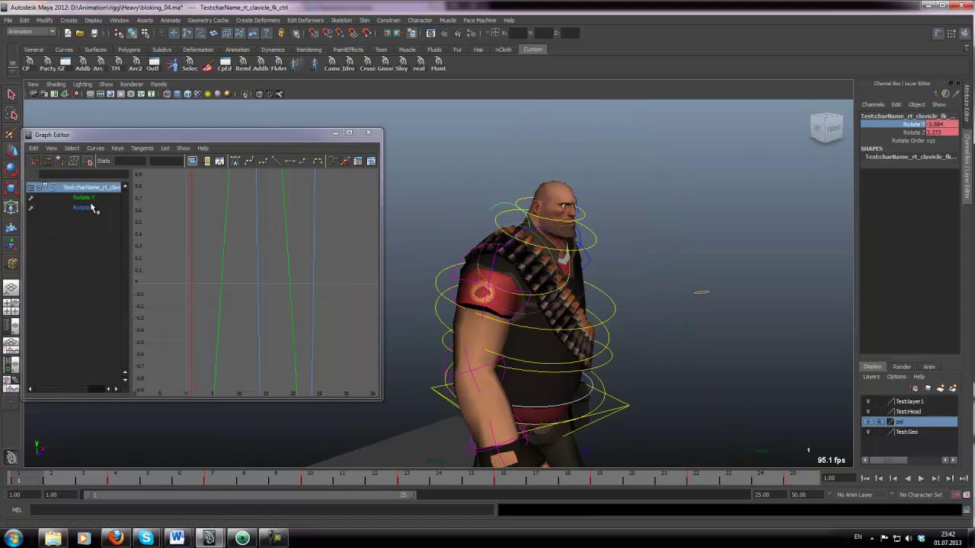
click(84, 198)
key(f)
drag(174, 224, 300, 370)
key(r)
middle_drag(263, 346, 265, 294)
key(ctrl+z)
Step: Scale down the left clavicle control's Rotate Y keys so the frame 1 and 25 keys sit at about 2.47
alt+drag(701, 250, 557, 267)
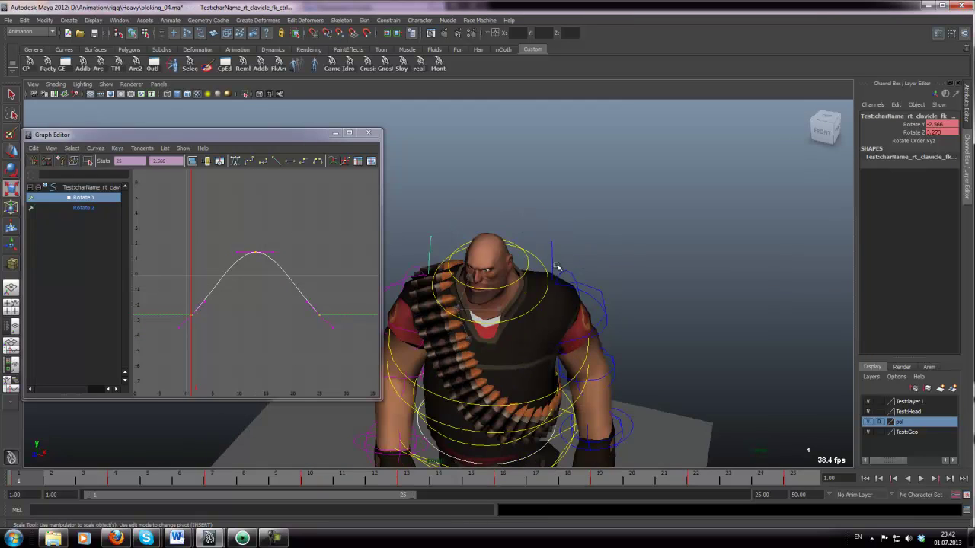
click(554, 260)
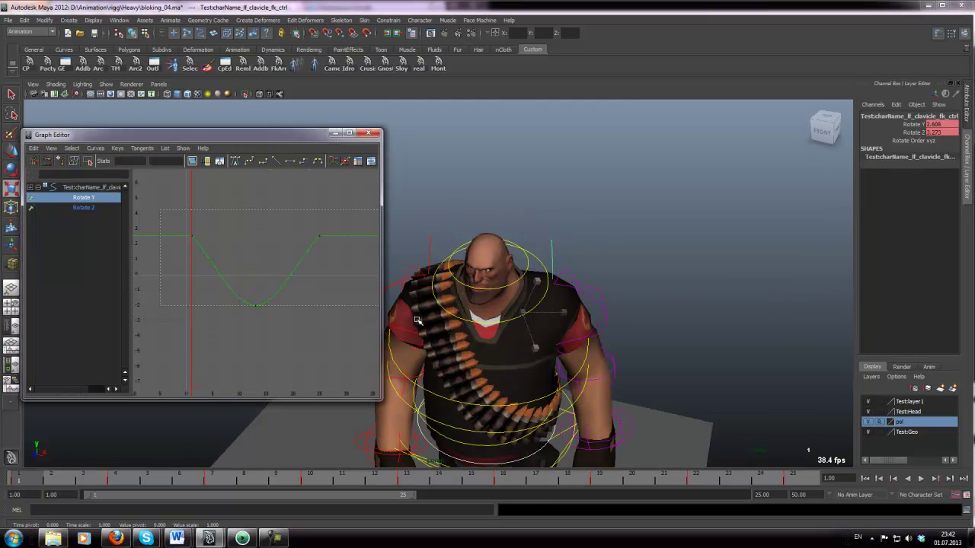
drag(418, 320, 419, 323)
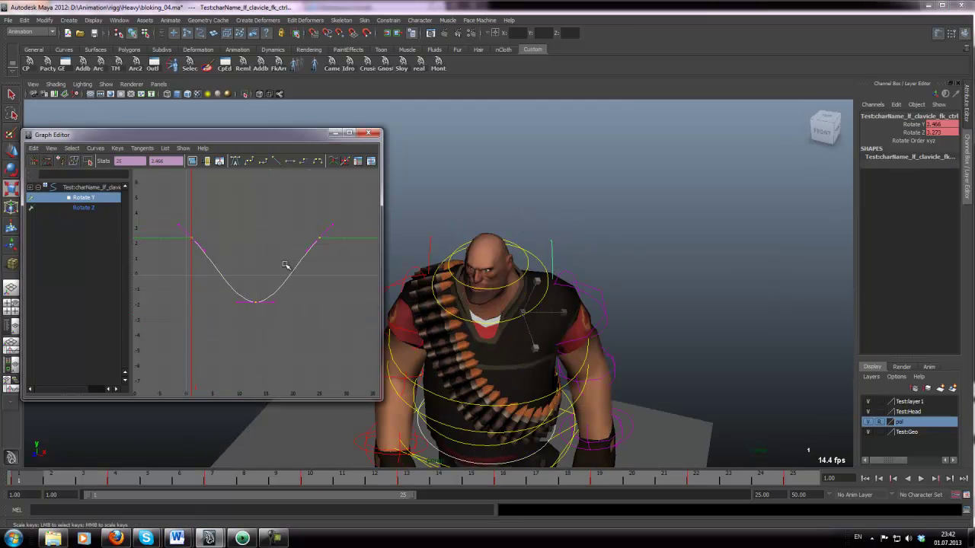
Step: Deselect the control, review the looping walk with the softened clavicle motion from the side, and save the scene
click(848, 400)
click(920, 479)
alt+drag(594, 291, 718, 272)
key(r)
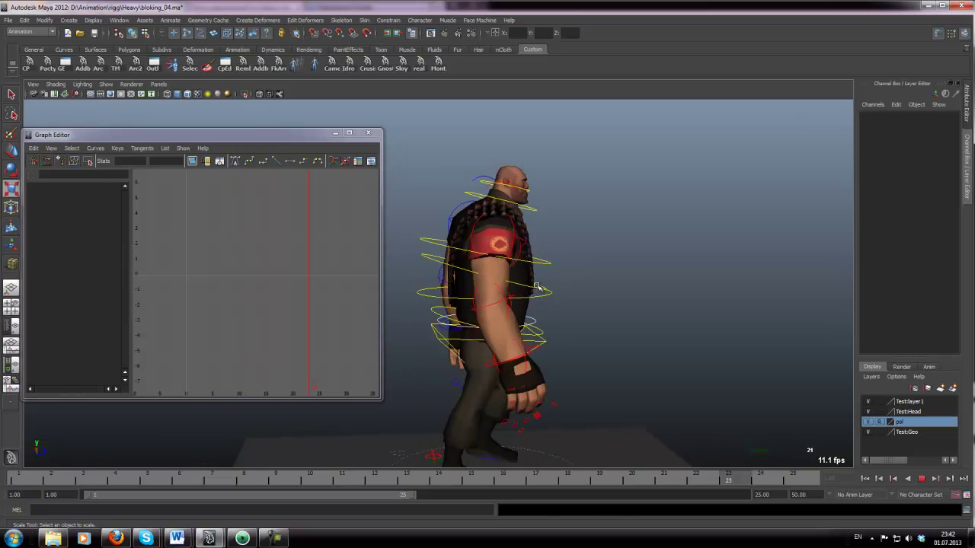
alt+drag(572, 301, 534, 336)
key(w)
key(ctrl+s)
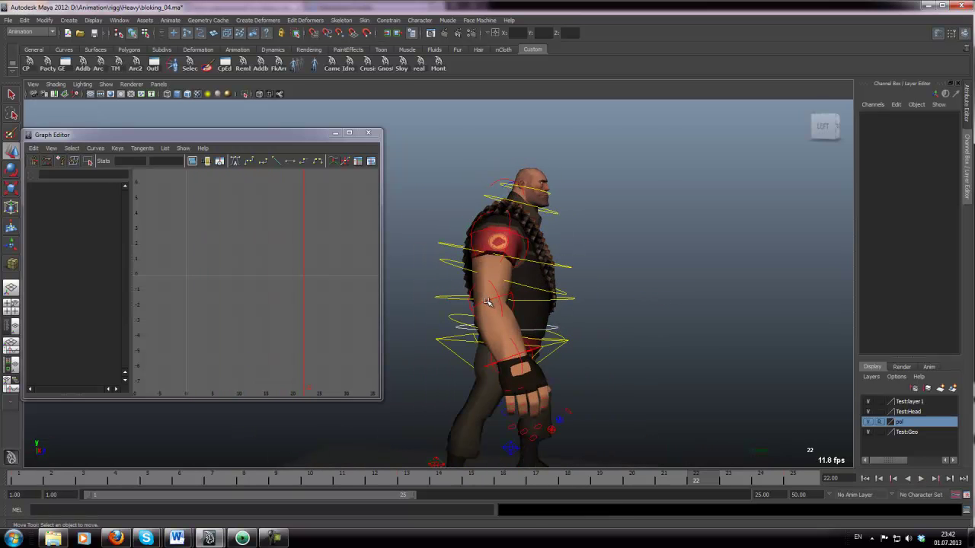
Step: Give the right elbow control's Rotate Y keys at frames 1 and 25 spline tangents
click(487, 302)
key(alt+v)
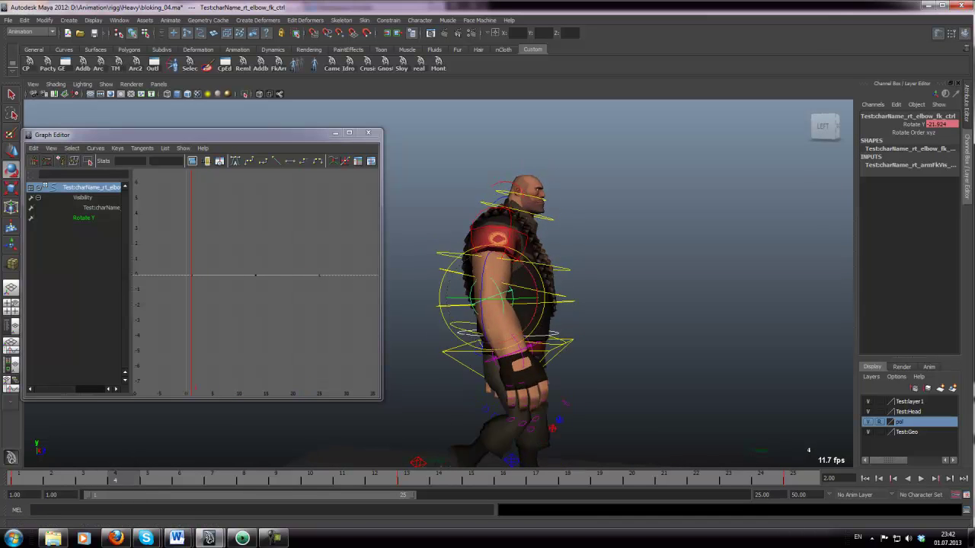
key(alt+v)
key(e)
click(908, 124)
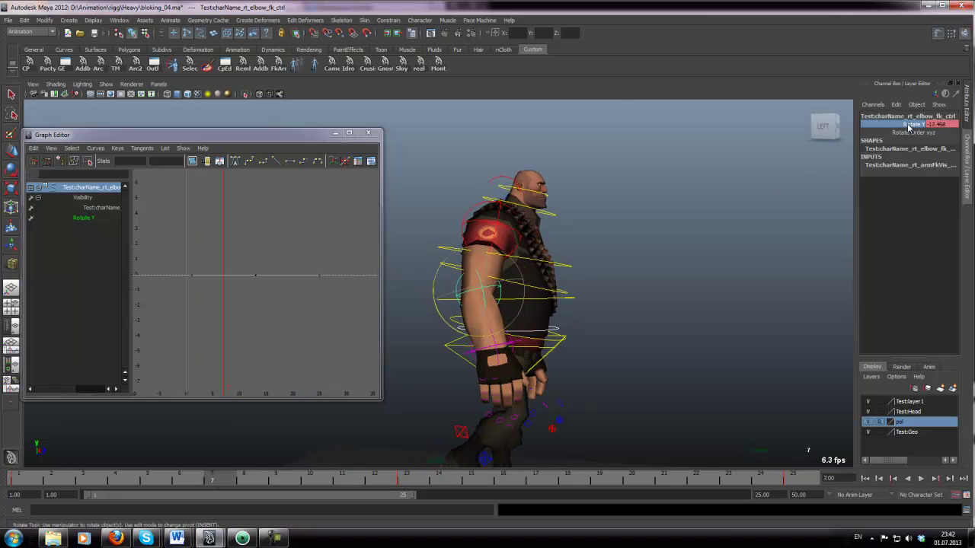
click(78, 219)
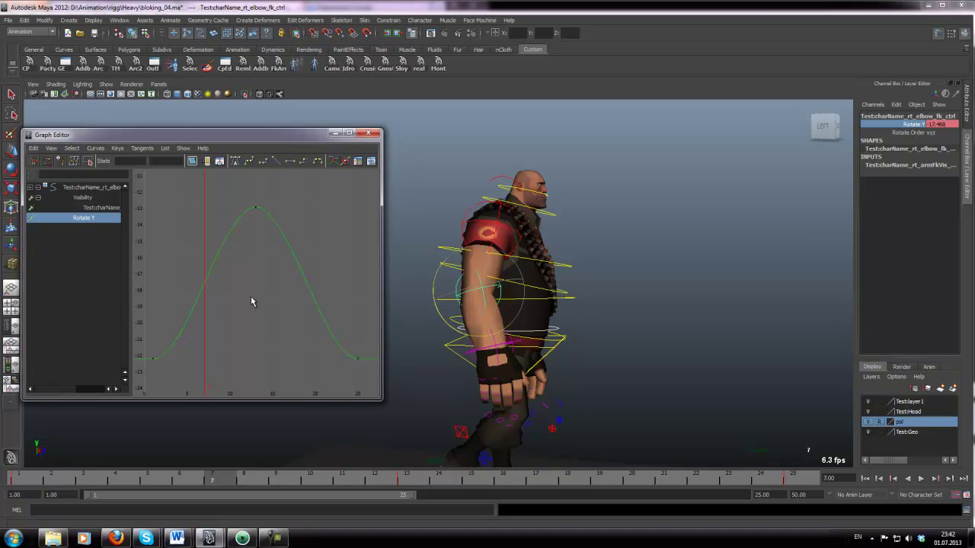
drag(164, 278, 312, 324)
click(250, 163)
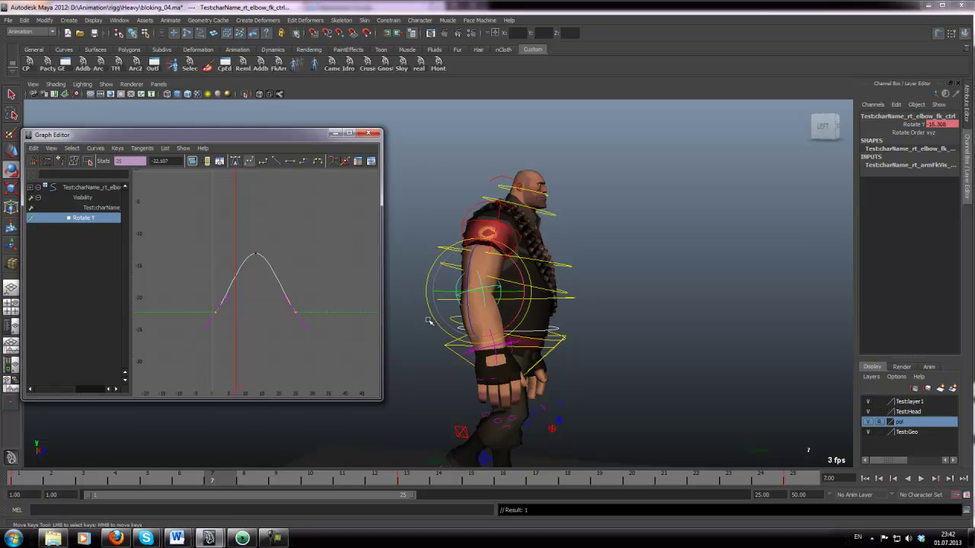
Step: Key the right elbow's Rotate Y at frame 7 and lower that key to about -28.08
click(904, 116)
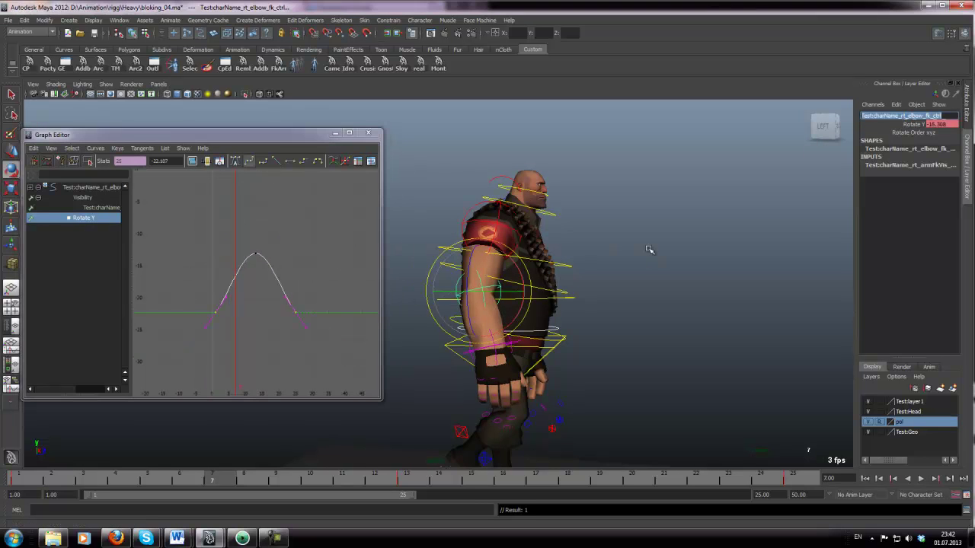
click(893, 124)
drag(454, 332, 462, 341)
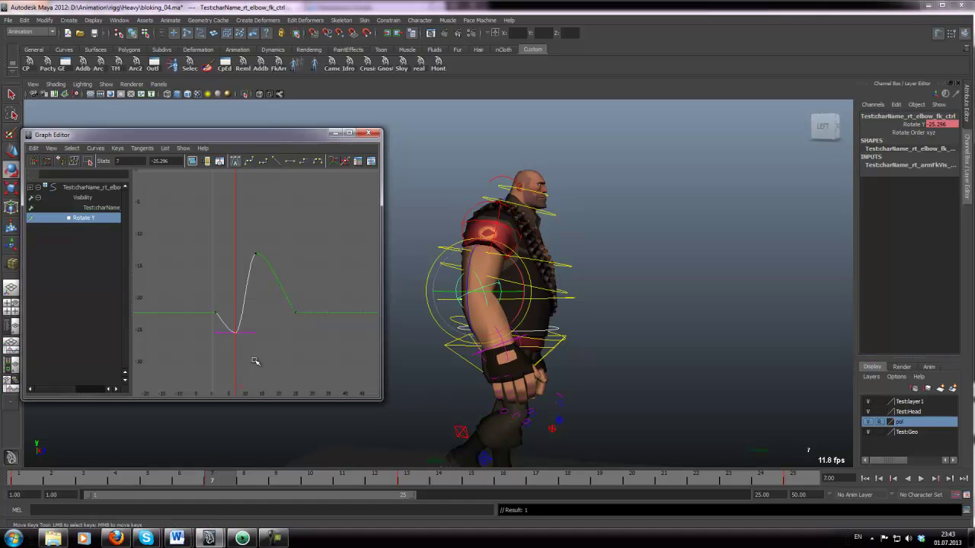
shift+middle_drag(251, 338, 251, 355)
drag(175, 479, 227, 474)
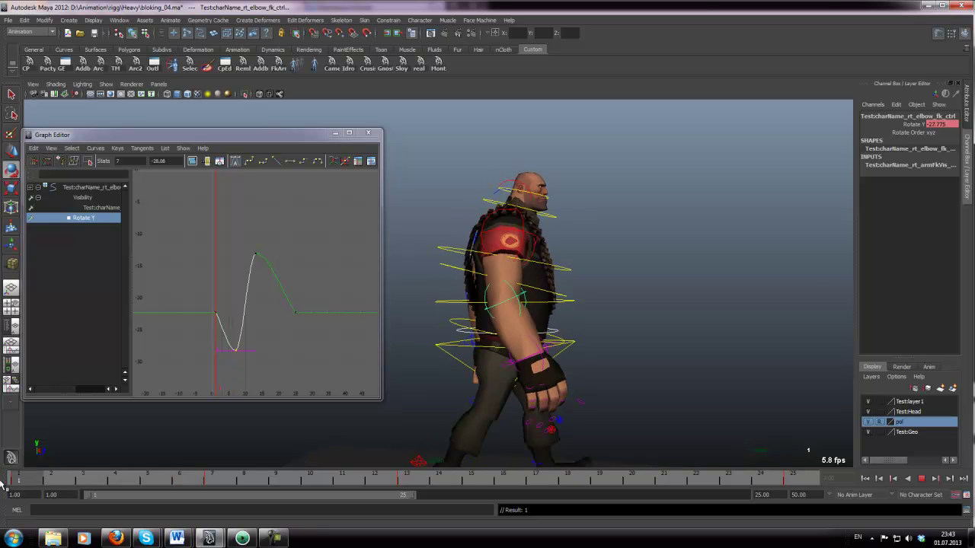
Step: Move the right elbow's frame 13 Rotate Y key to frame 19 and lower it to about -16.33
drag(235, 474, 627, 482)
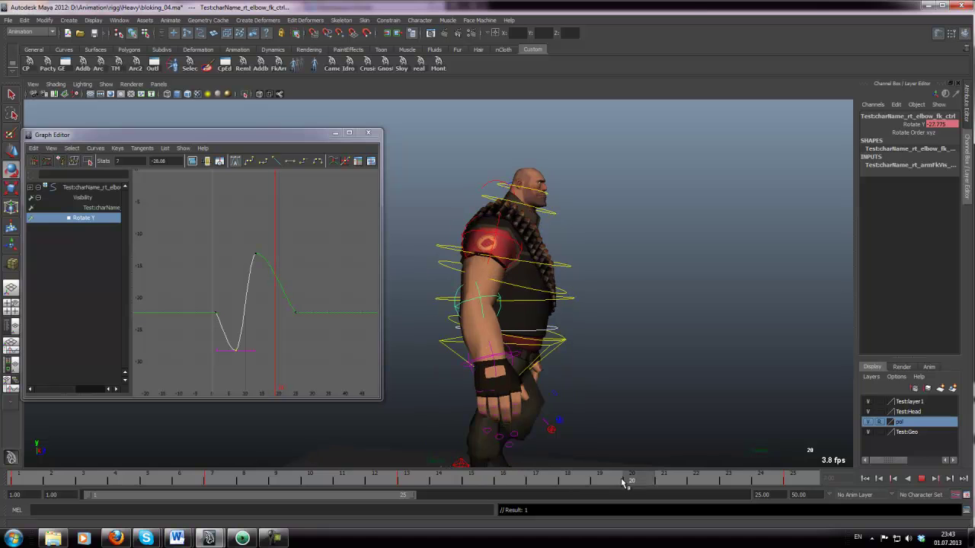
click(249, 249)
middle_drag(249, 250, 267, 279)
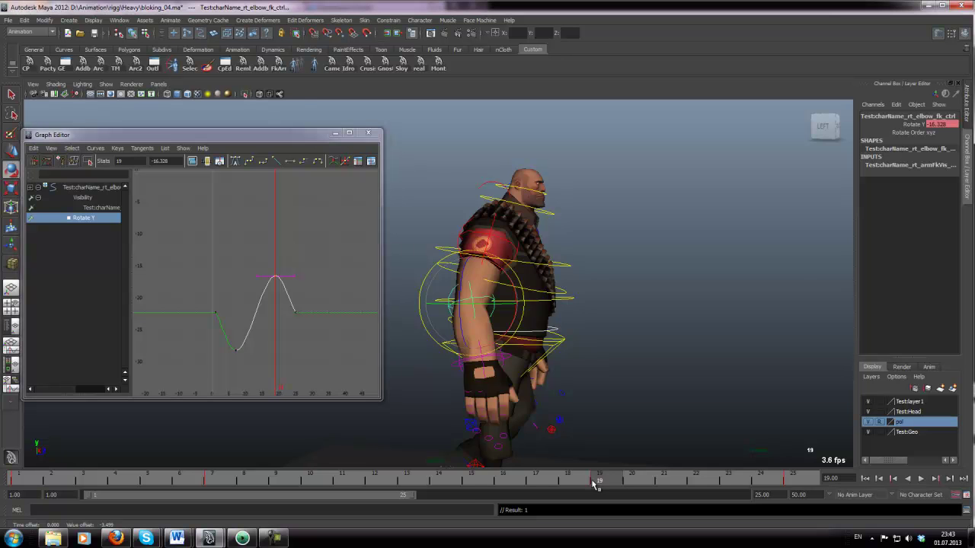
Step: Check the right elbow's bend by scrubbing and playing the walk from the side, and save the scene
key(alt+v)
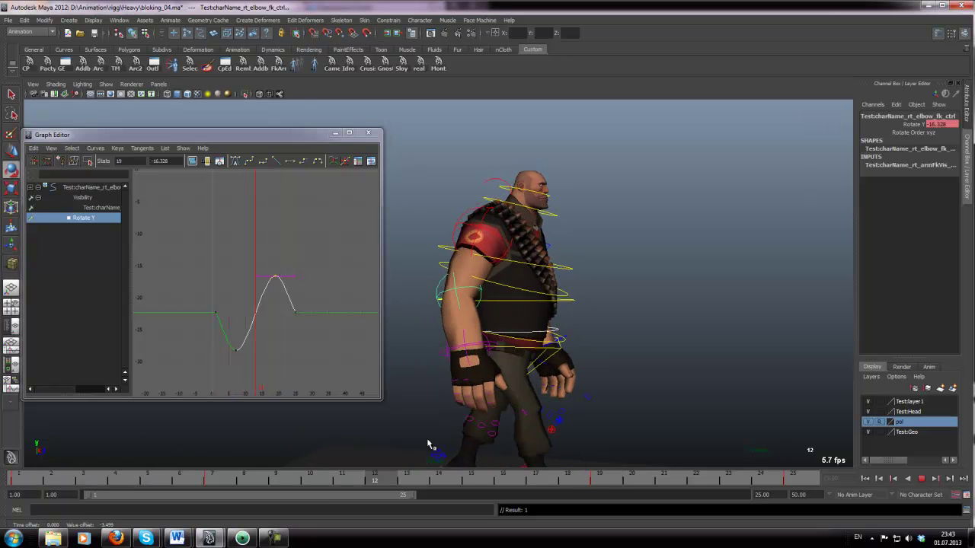
click(226, 477)
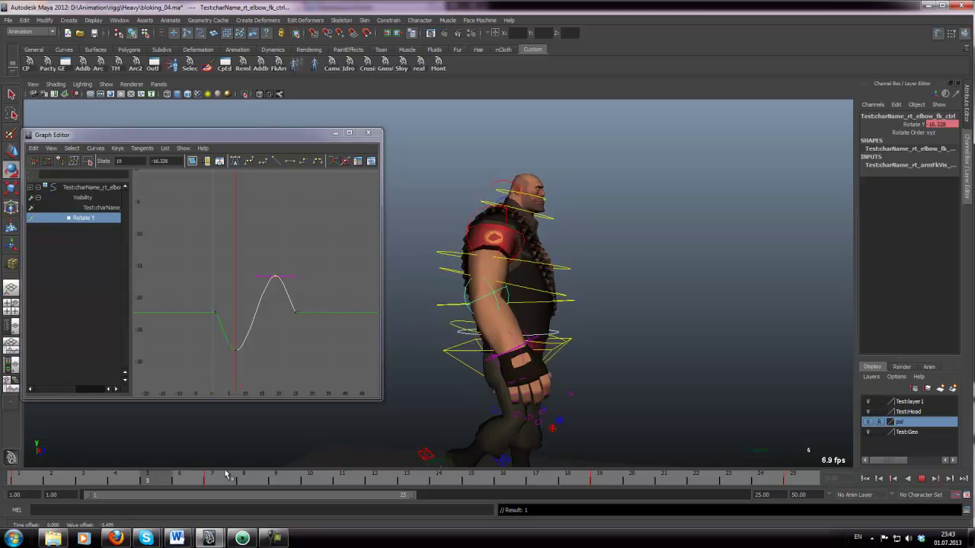
click(209, 382)
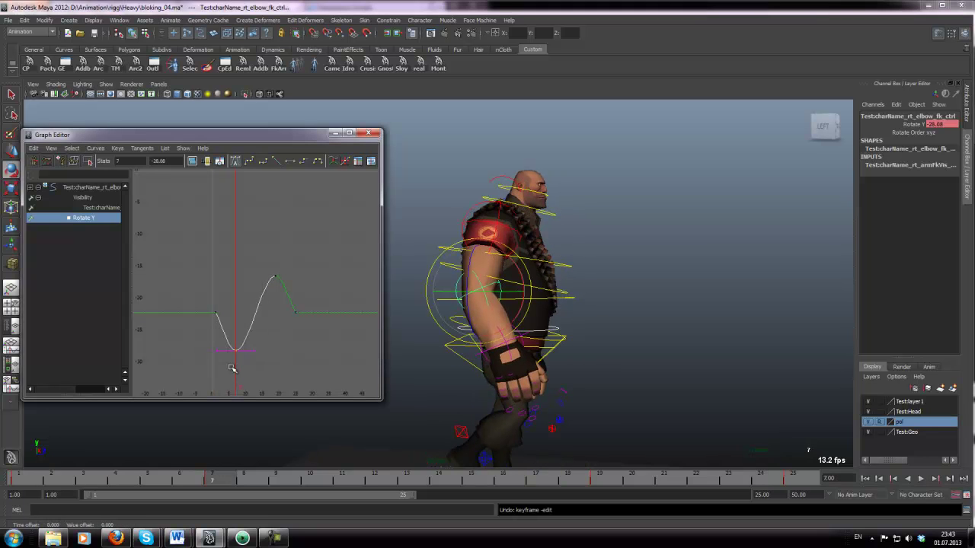
click(921, 479)
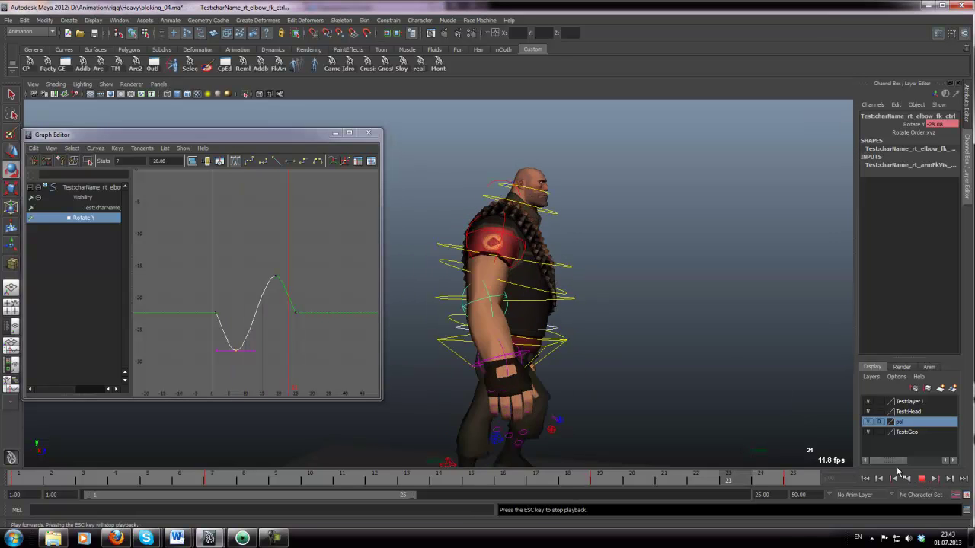
alt+drag(694, 327, 629, 320)
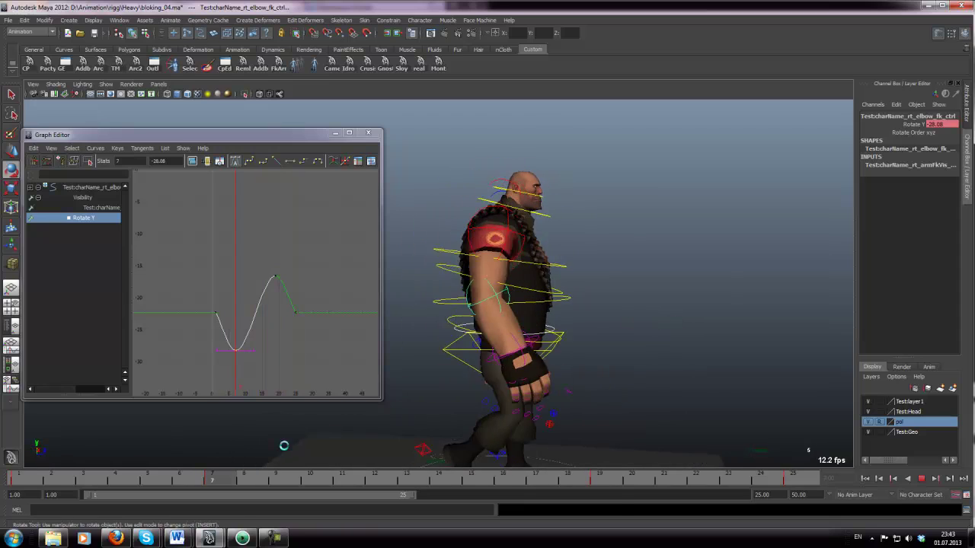
key(Escape)
key(q)
key(ctrl+s)
Step: Delete the right upper arm control's Rotate X keys at frames 7 and 19 and give the end keys spline tangents
key(w)
click(16, 479)
key(e)
click(490, 228)
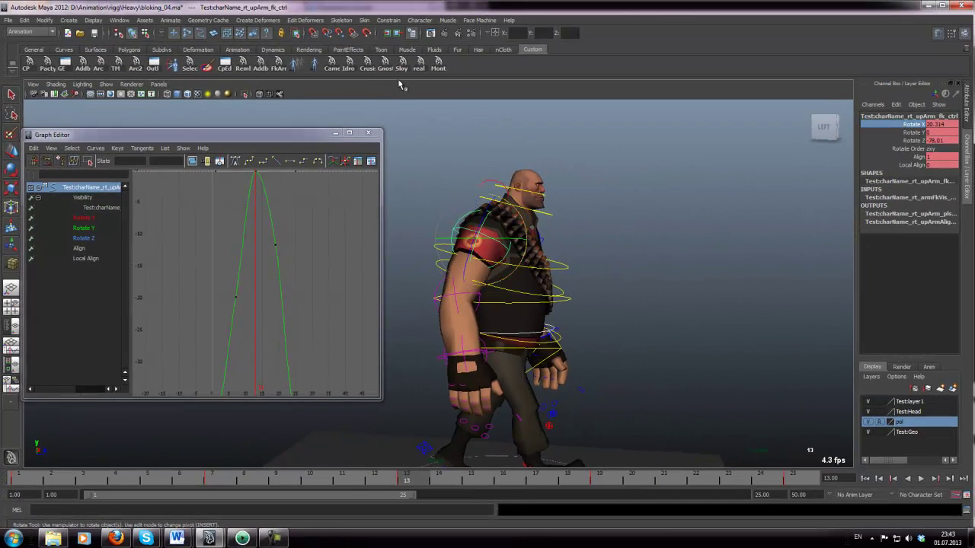
click(92, 219)
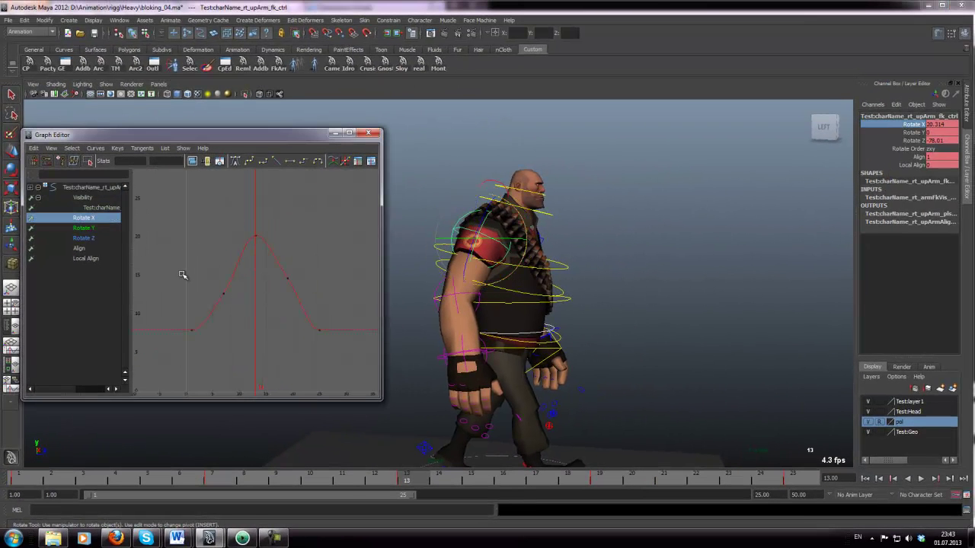
drag(303, 304, 305, 305)
key(Delete)
click(249, 161)
Step: Raise the right upper arm's Rotate X key at frame 13 to about 24.53, checking the backswing by scrubbing
drag(236, 216, 256, 278)
middle_drag(256, 279, 266, 255)
drag(293, 477, 415, 488)
middle_drag(279, 286, 271, 265)
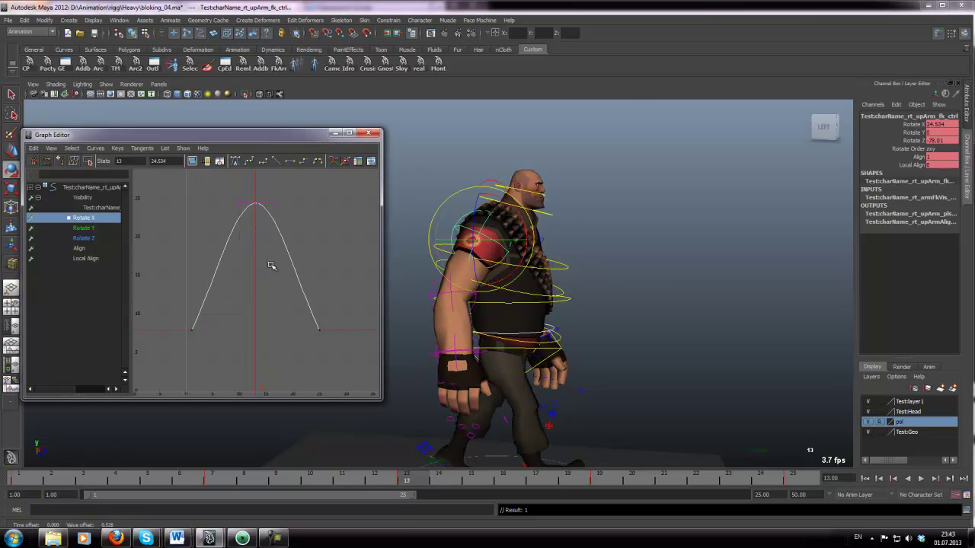
Step: Switch to Kinovea and play the athletic male angry walk reference from key image 122 to study the arm swing
click(243, 538)
key(Left)
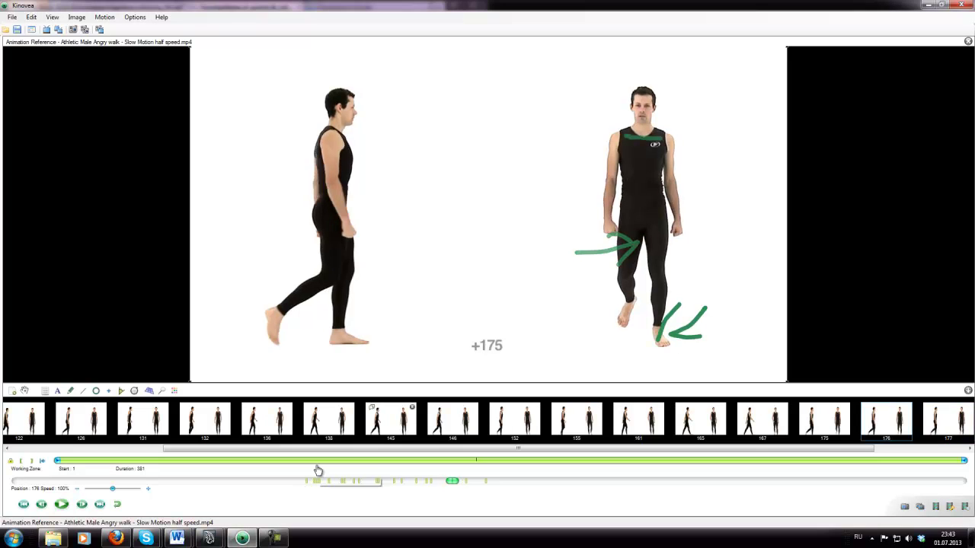
key(Left)
key(Left)
key(Left)
key(Left)
click(28, 416)
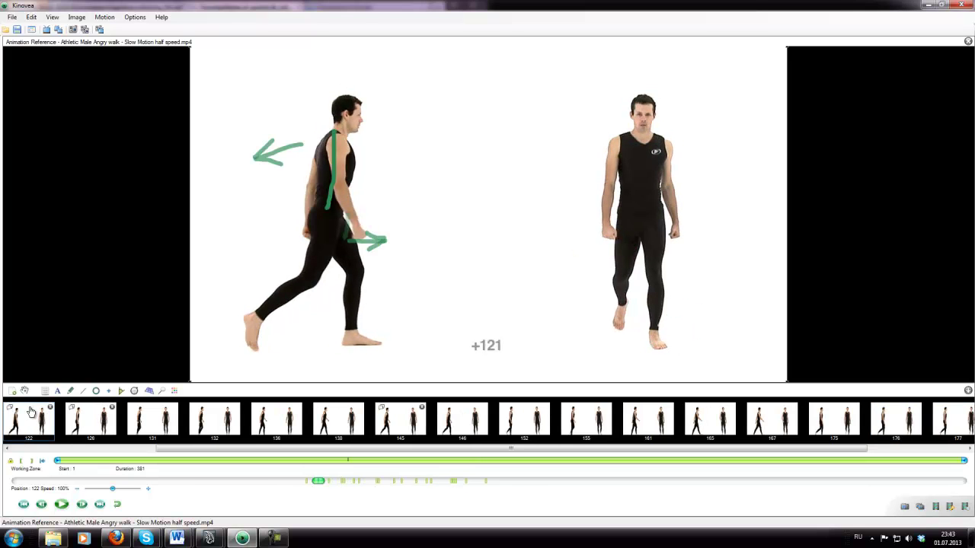
click(62, 505)
click(61, 505)
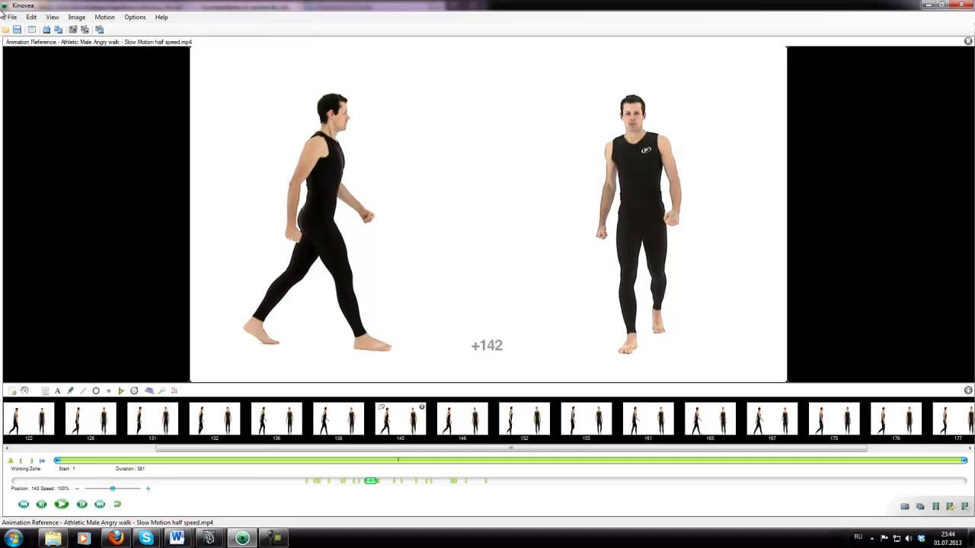
Step: Open the video "Animation Reference - Larger male walk angry - Slow motion.mp4" without saving the key images data, and play it
click(12, 16)
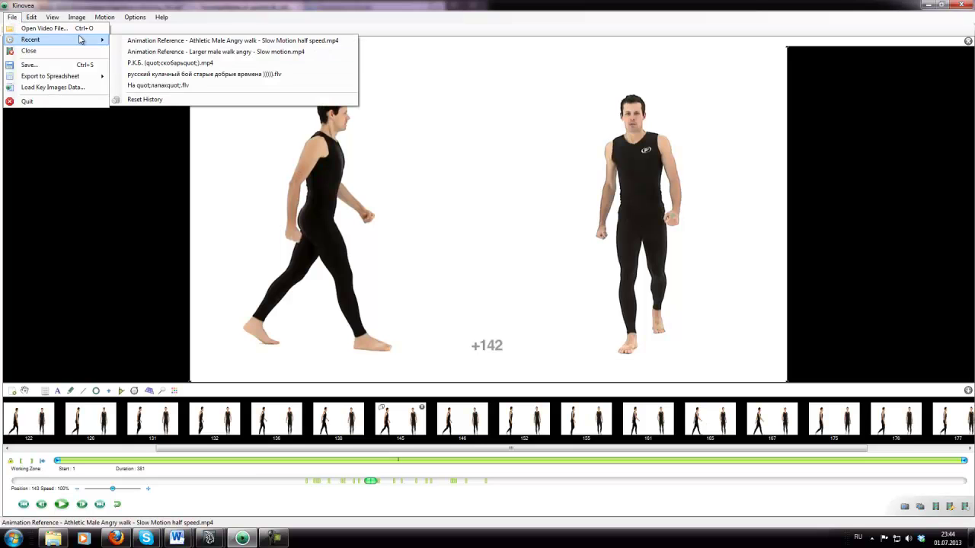
click(44, 28)
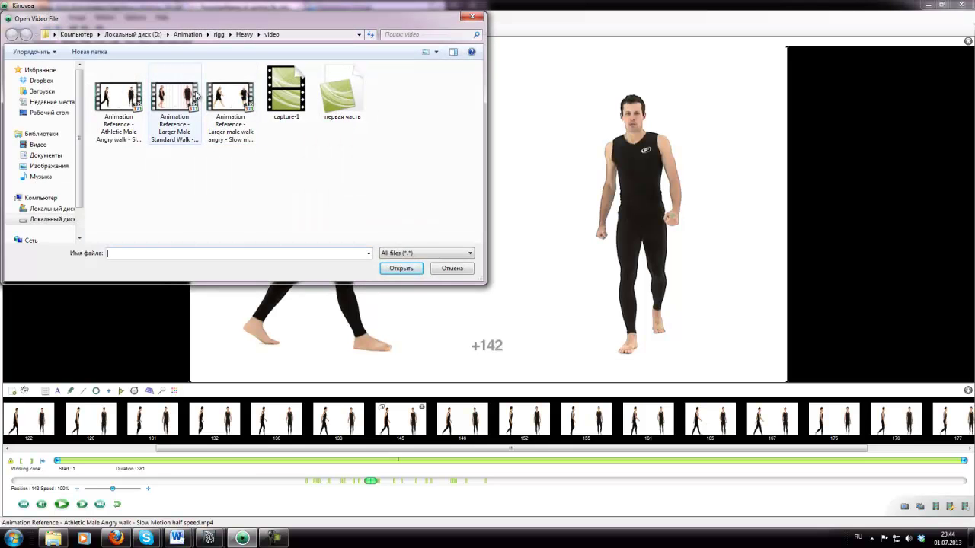
double_click(231, 103)
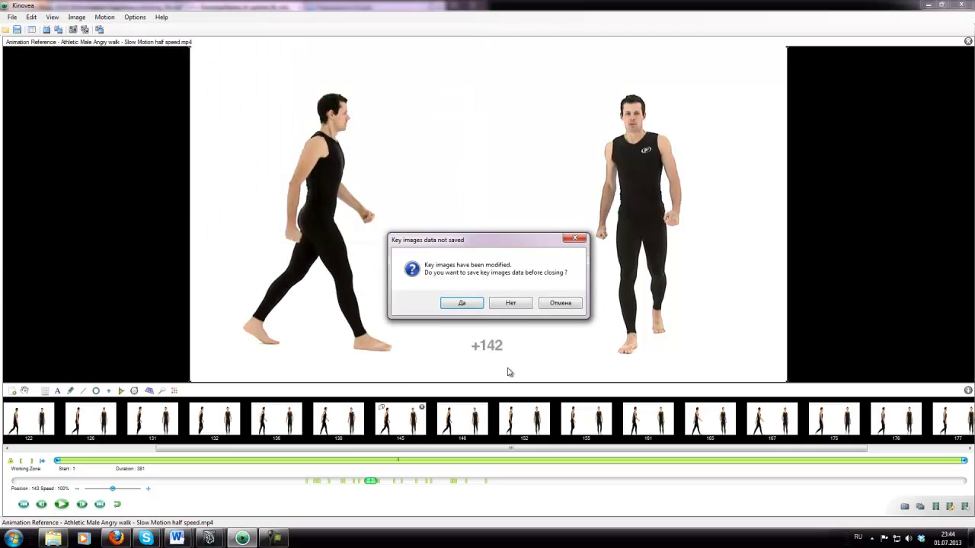
click(512, 303)
click(63, 507)
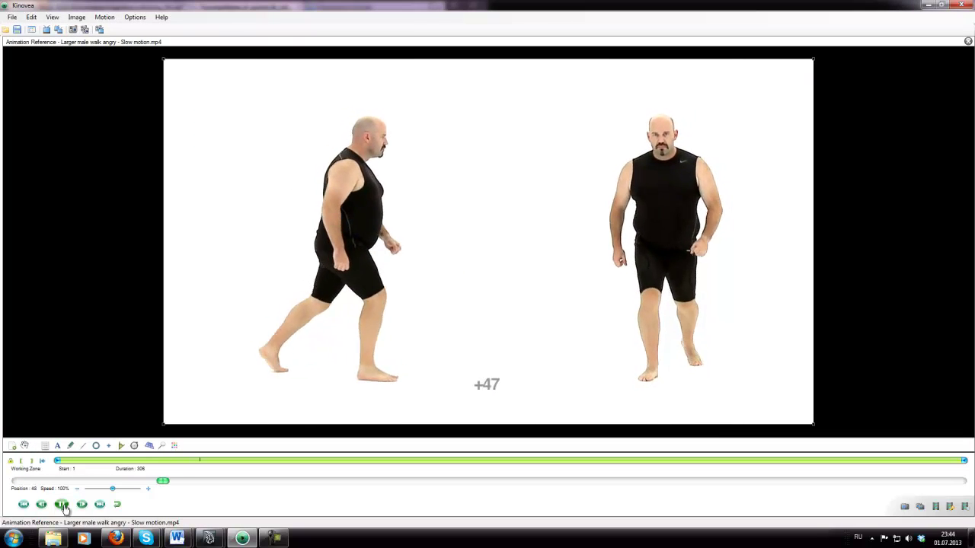
Step: Open the reference video "Animation Reference - Larger Male Standard Walk - Grid Overlay.mp4" in place of the angry walk
click(64, 506)
click(12, 17)
click(31, 26)
double_click(183, 115)
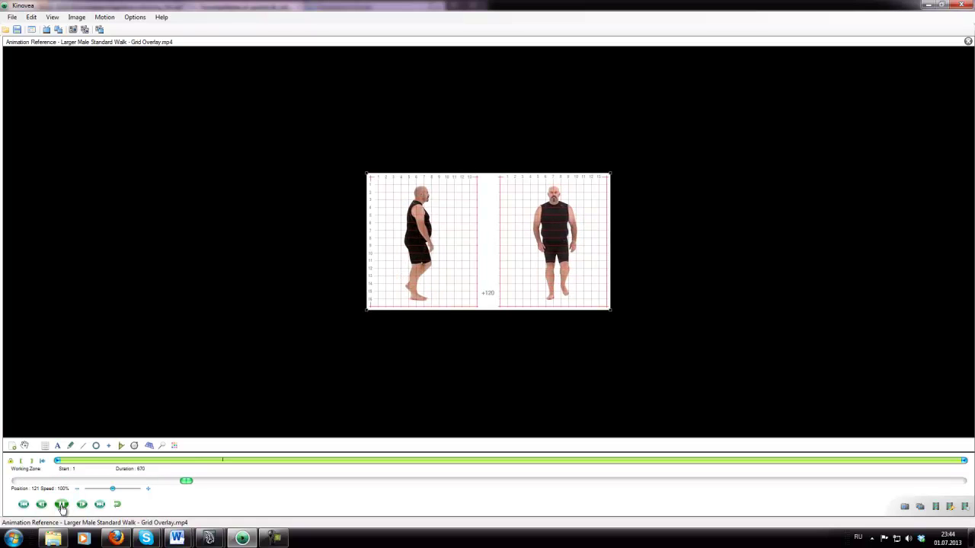
Step: Play the standard walk, pause at position 203 and draw pencil arrows marking the arm swing behind and in front of the figure
click(62, 506)
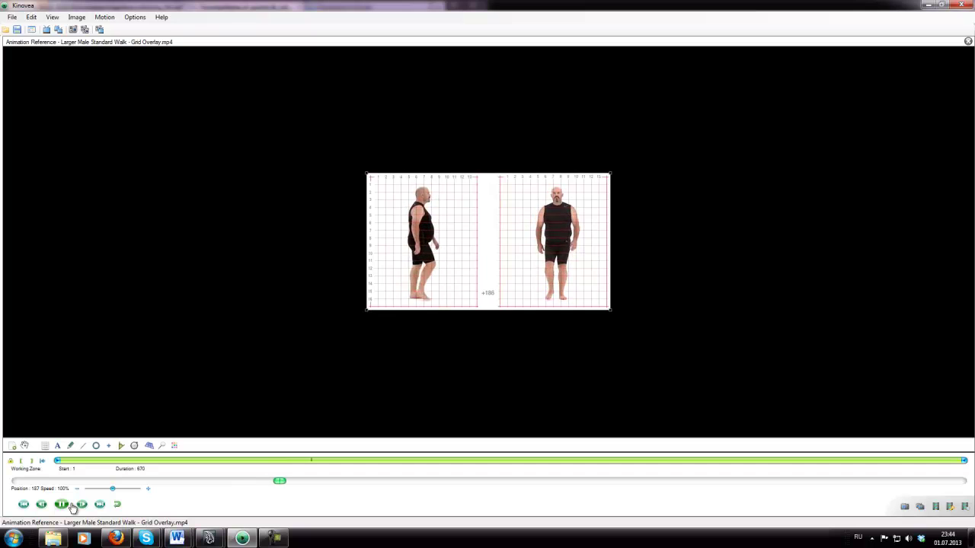
click(69, 506)
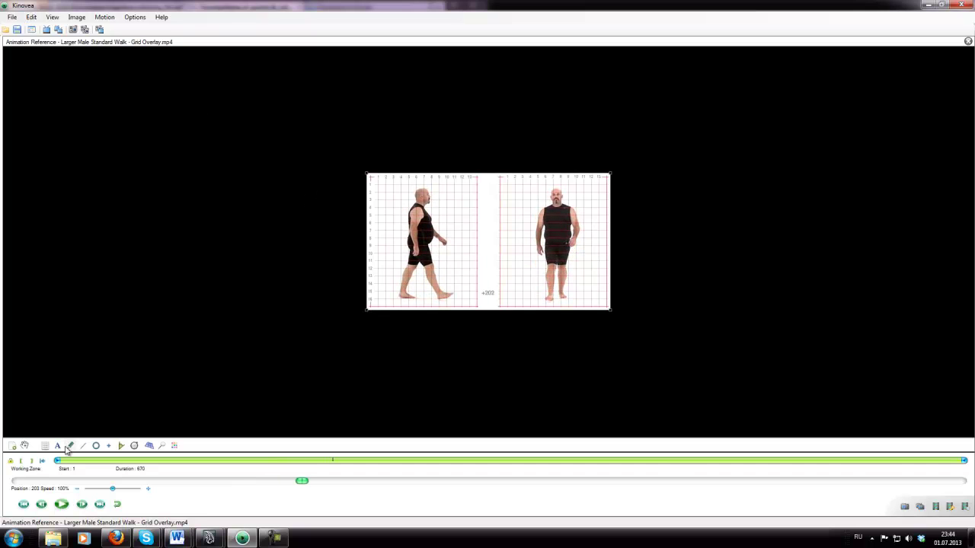
click(72, 443)
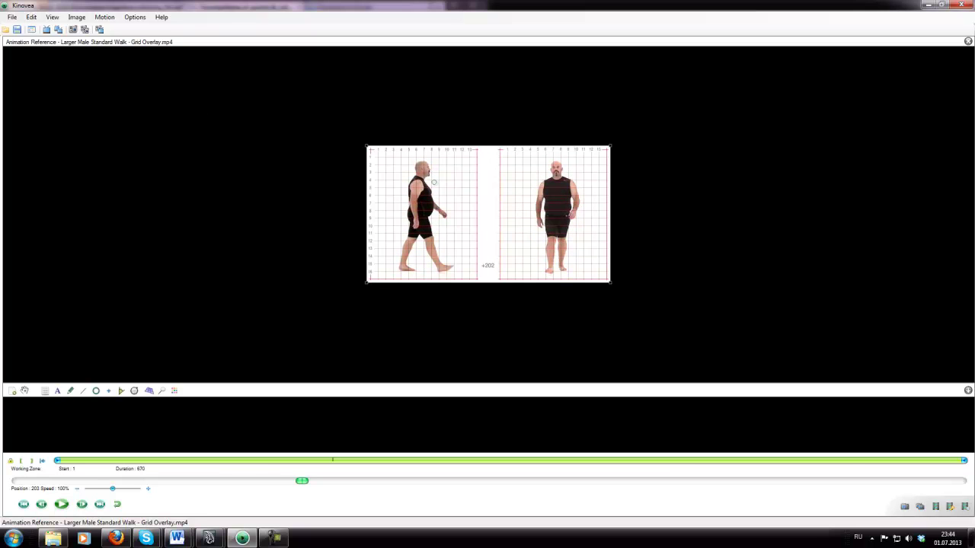
drag(438, 185, 476, 203)
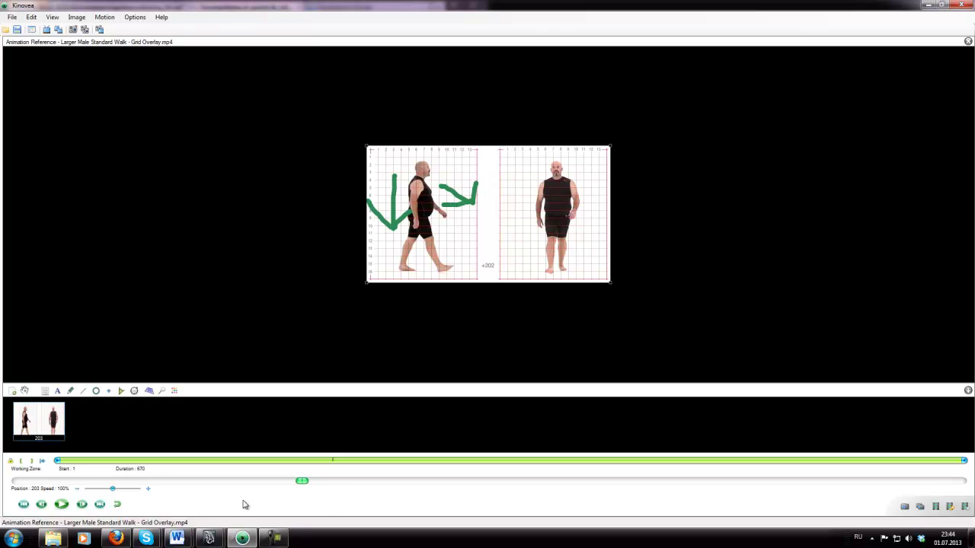
Step: Switch back to Maya and lower the right upper arm's Rotate X key at frame 13 to about 21.24
click(209, 539)
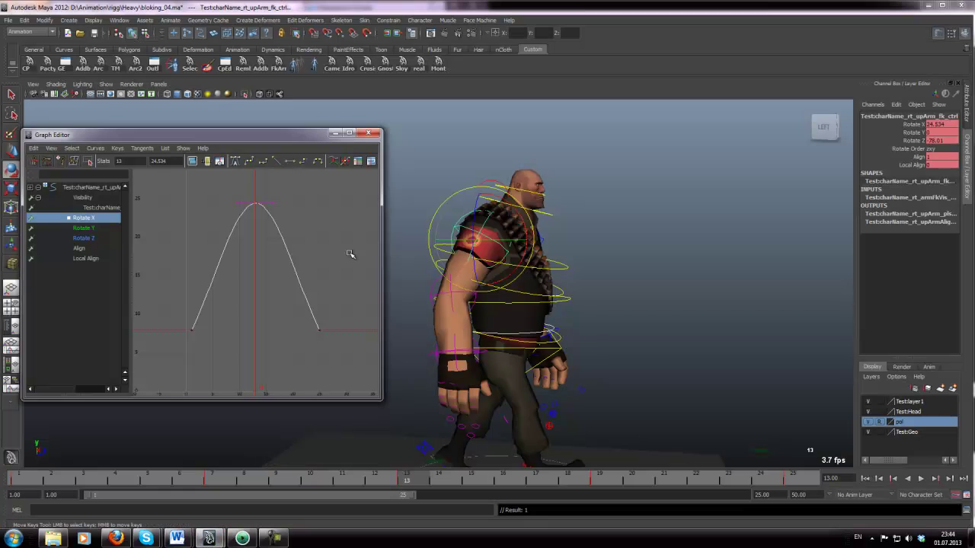
key(alt+v)
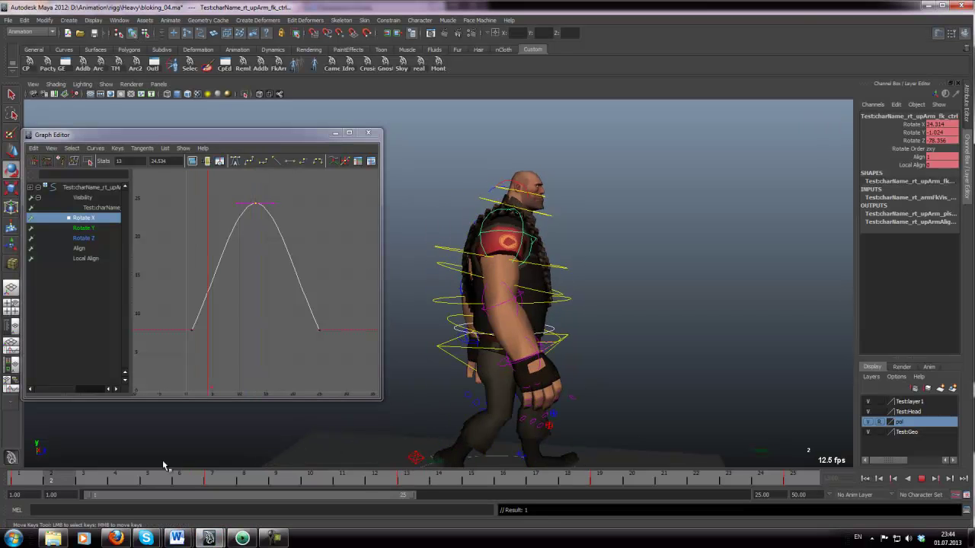
click(423, 474)
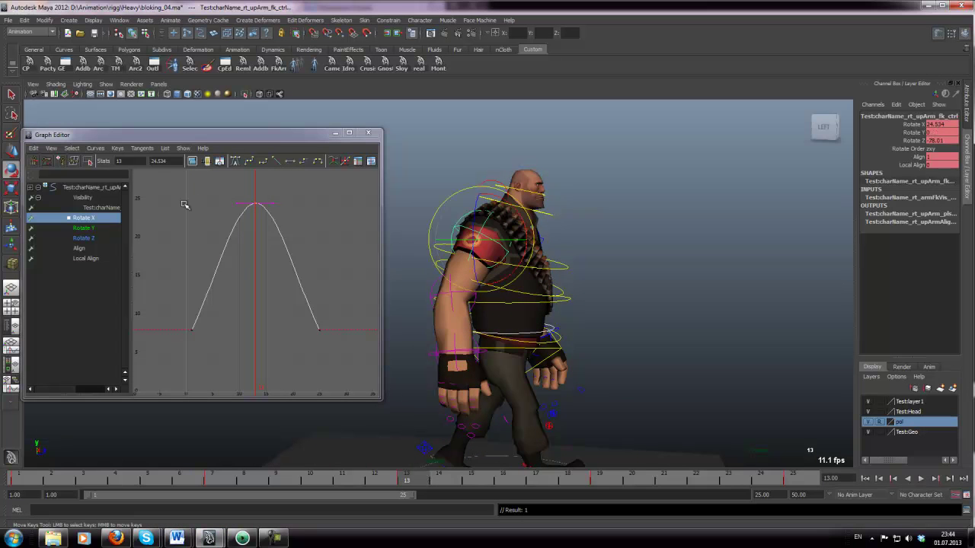
click(210, 197)
drag(243, 189, 285, 213)
shift+middle_drag(279, 205, 278, 231)
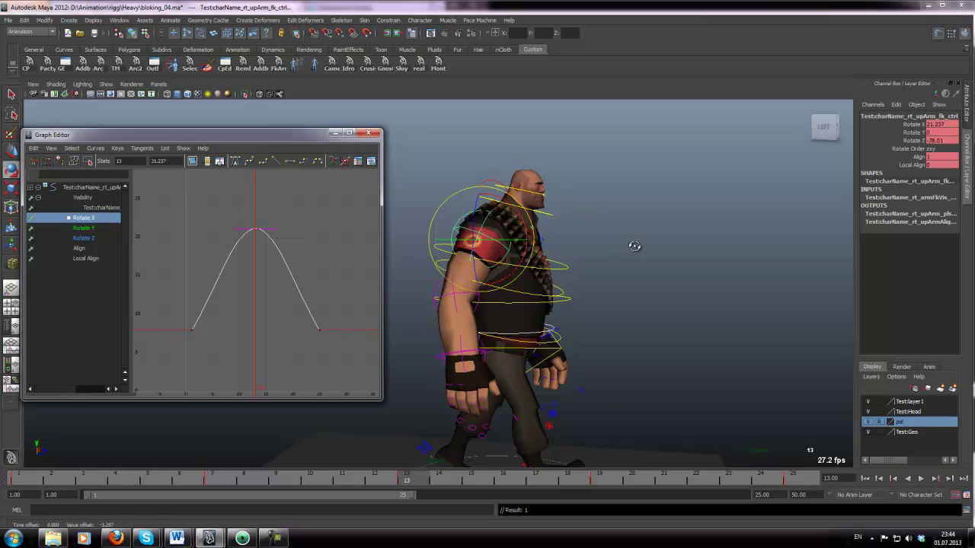
Step: Give the left upper arm control's Rotate X keys at frames 1 and 25 spline tangents
alt+drag(634, 246, 531, 259)
click(551, 268)
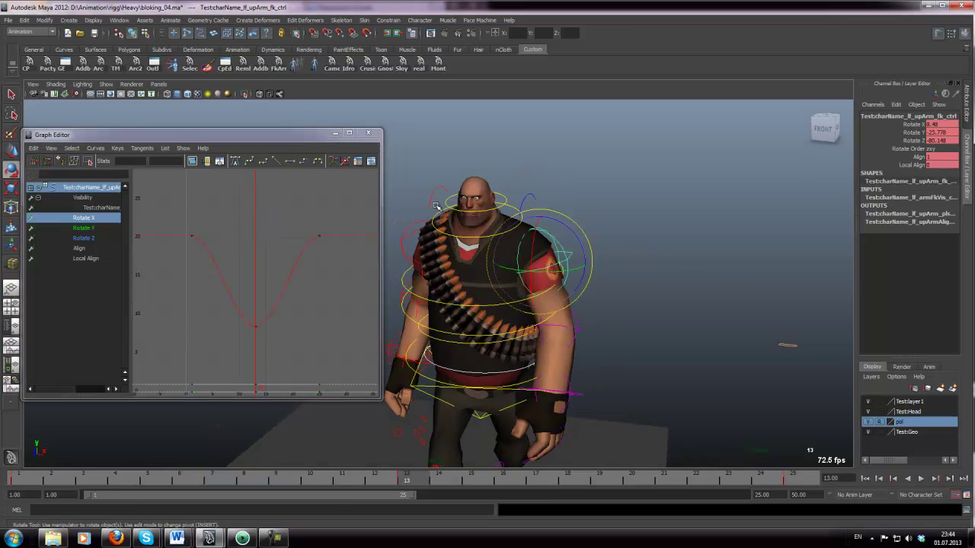
click(913, 132)
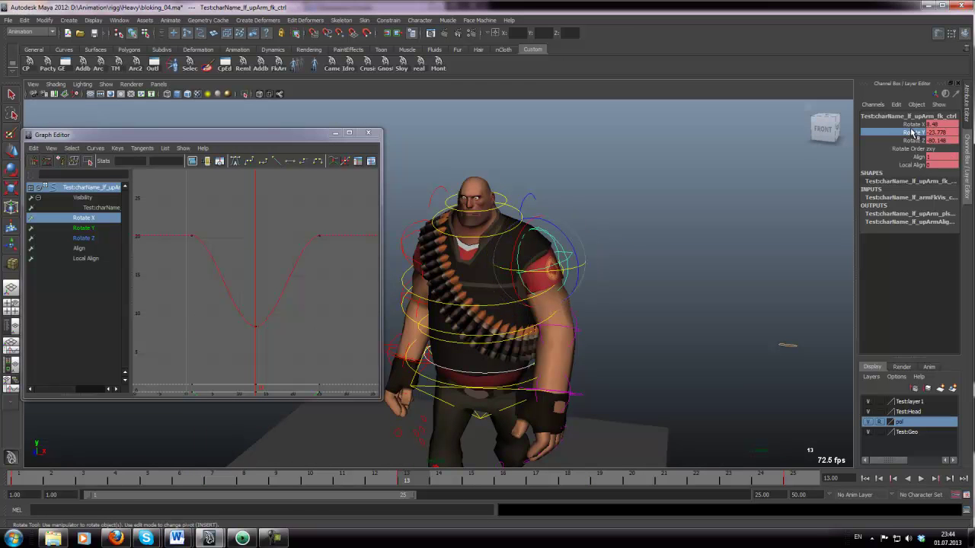
click(75, 228)
click(80, 218)
drag(172, 222, 367, 259)
click(250, 162)
Step: Lower the left upper arm's Rotate X key at frame 13 to about -9.516, checking the forward swing by scrubbing
middle_drag(259, 292, 257, 347)
middle_drag(263, 270, 266, 286)
alt+drag(576, 283, 671, 265)
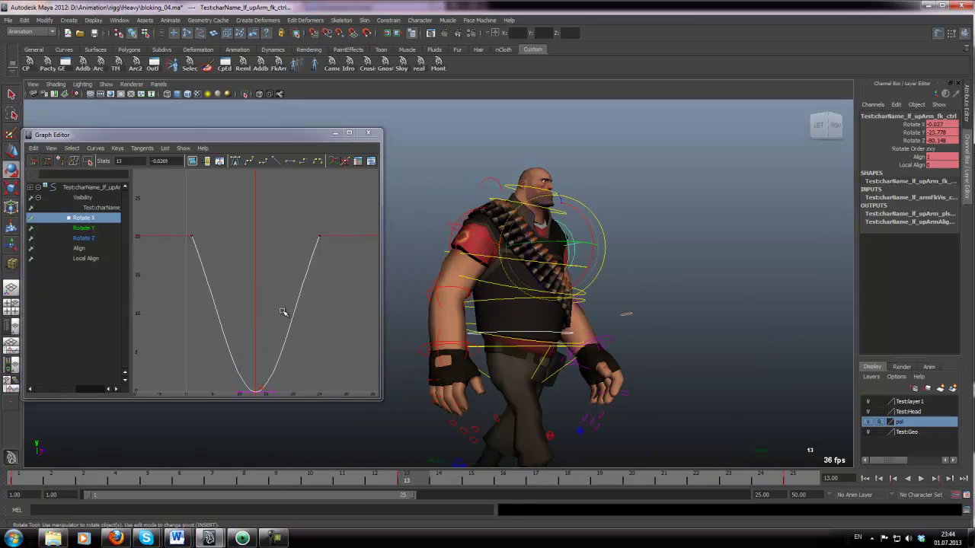
middle_drag(283, 312, 282, 320)
scroll(280, 314, down, 5)
mouse_move(253, 270)
shift+middle_down()
mouse_move(253, 290)
mouse_move(252, 280)
shift+middle_up()
alt+drag(638, 256, 694, 264)
drag(368, 481, 1, 502)
alt+drag(506, 322, 519, 323)
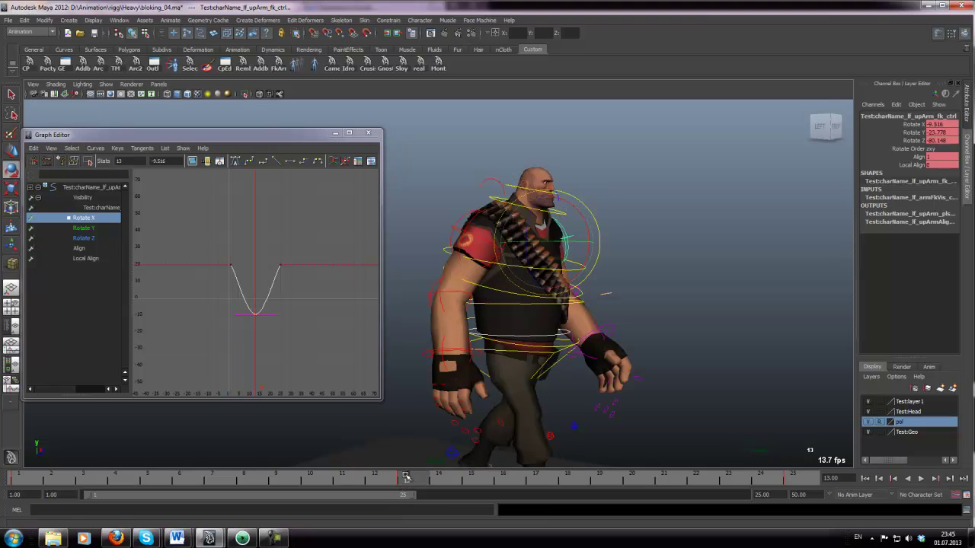
Step: Copy the left upper arm's Rotate X value of -9.516 to the right upper arm control at frames 1 and 25
click(916, 134)
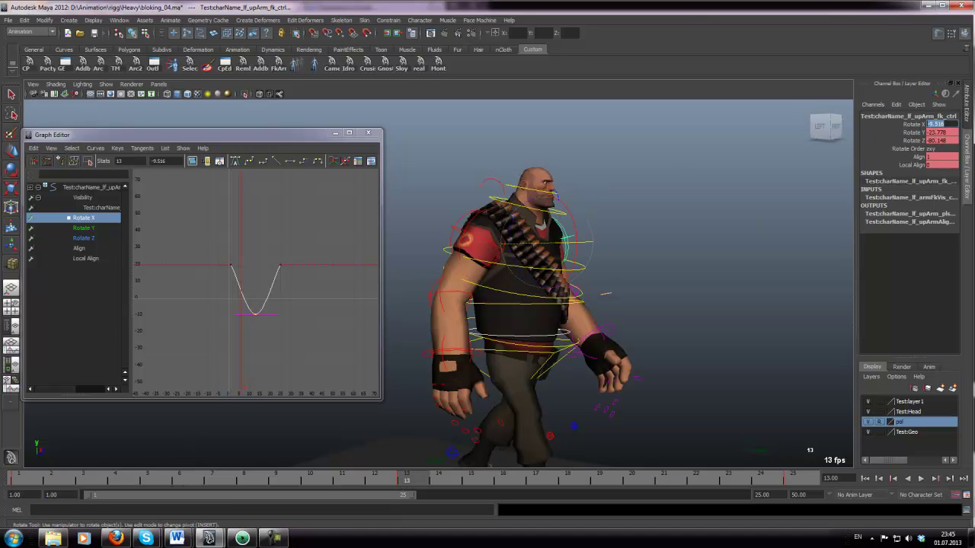
click(18, 479)
click(471, 197)
click(480, 230)
click(933, 126)
key(Return)
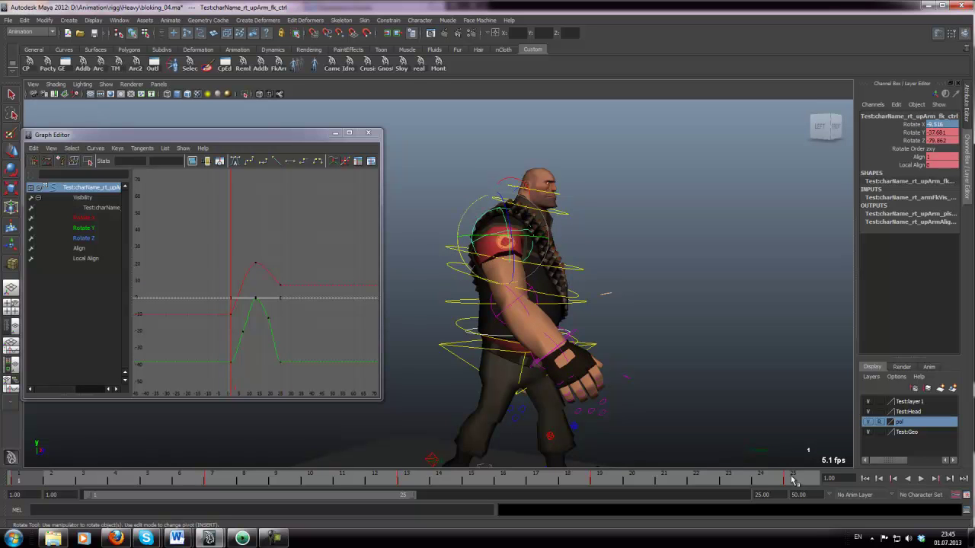
click(793, 479)
click(52, 63)
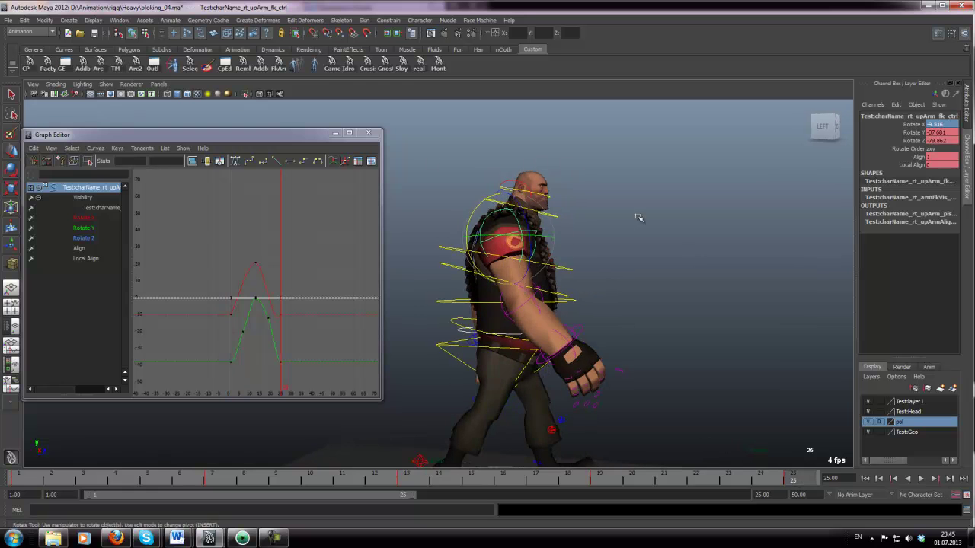
Step: Play the walk cycle from several sides with the NURBS curves hidden to examine the arm swing
click(913, 479)
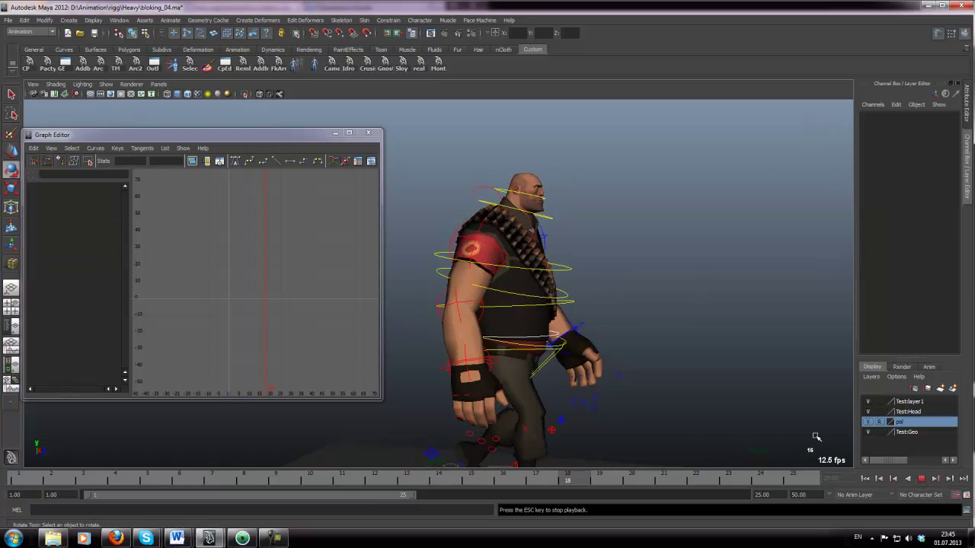
alt+drag(673, 309, 415, 311)
alt+drag(528, 300, 485, 287)
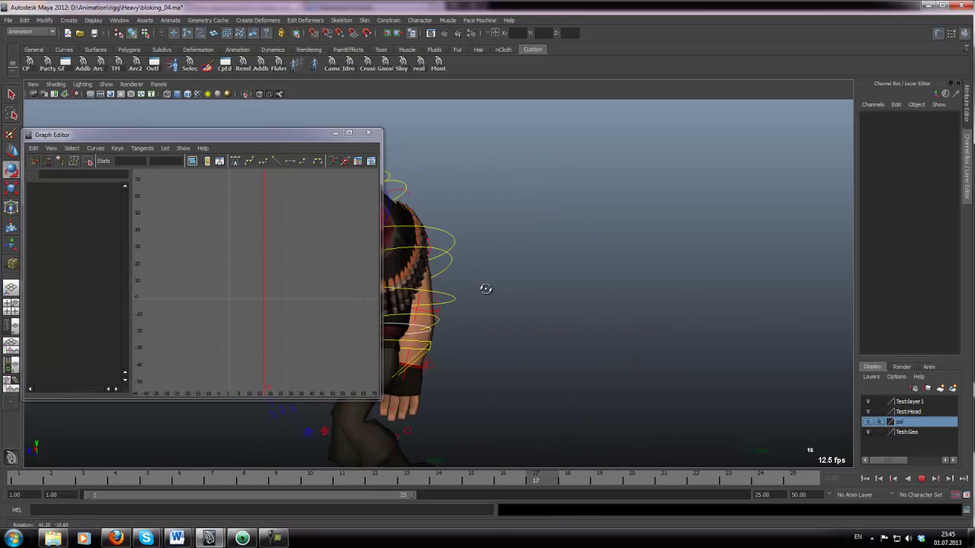
alt+middle_drag(485, 287, 744, 240)
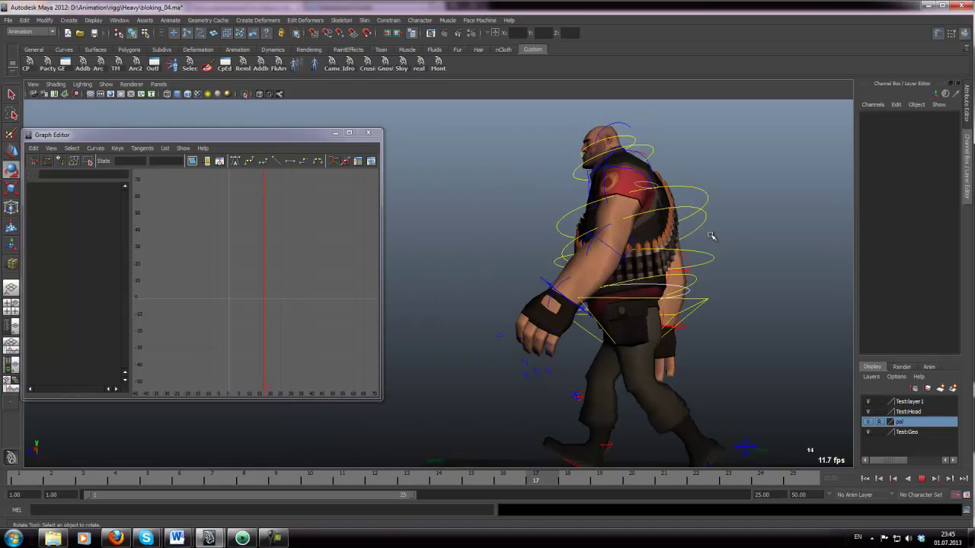
click(106, 84)
click(113, 130)
alt+drag(787, 265, 652, 227)
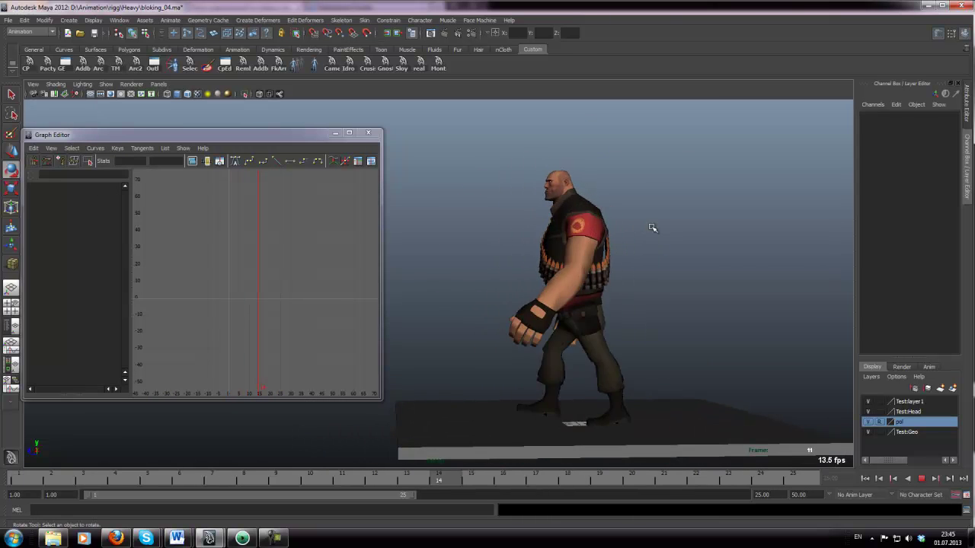
alt+middle_drag(614, 237, 571, 247)
alt+right_drag(571, 247, 614, 328)
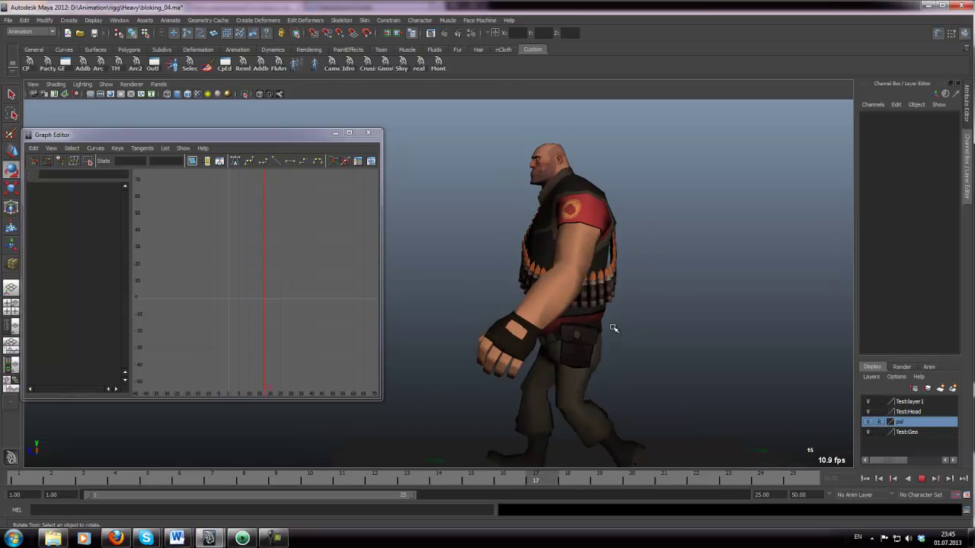
Step: Save the scene and show the NURBS curves in the viewport again
key(ctrl+s)
key(q)
click(105, 84)
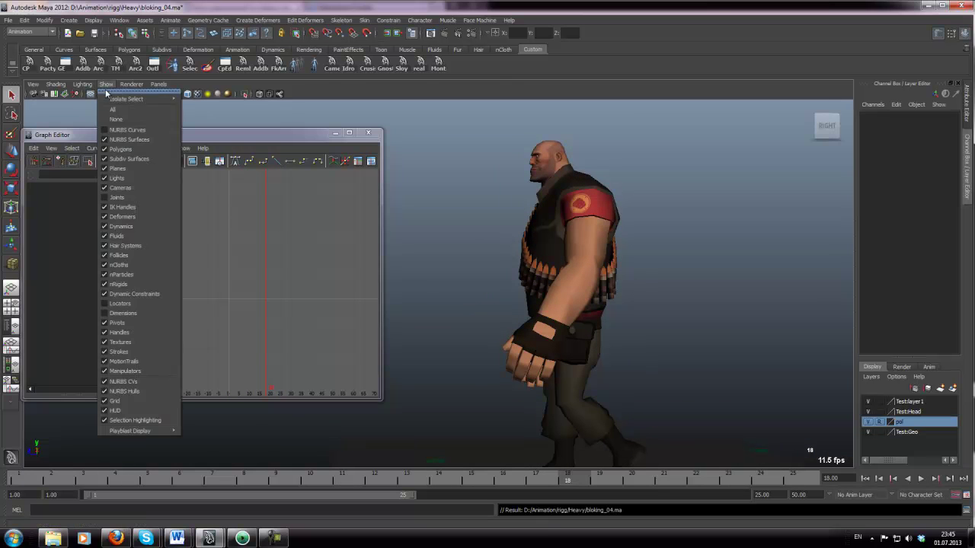
click(115, 128)
Step: Flatten the cog control's Translate Y curve, raising the frame 4 and 16 dips to about -1.77 and lowering the frame 10 and 22 peaks to about 0.9
click(632, 319)
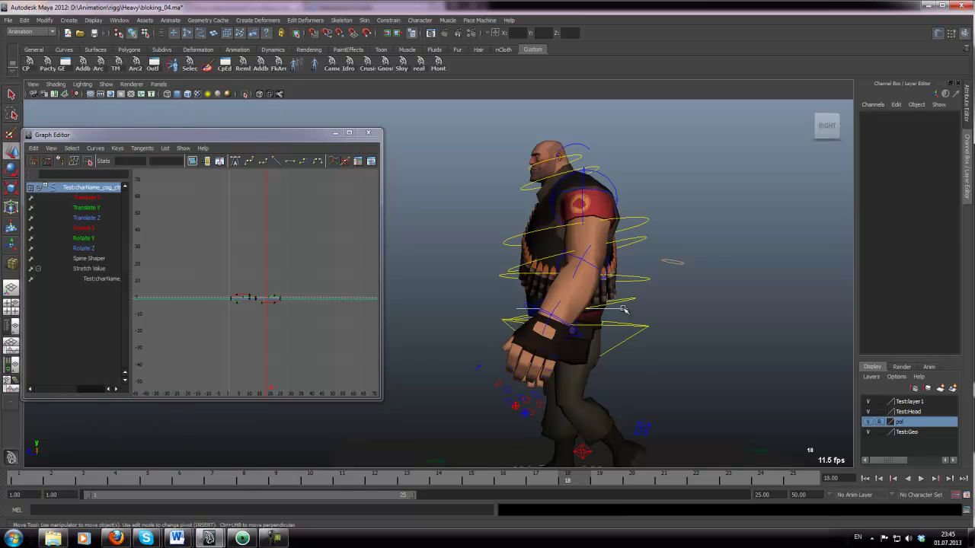
click(65, 207)
key(f)
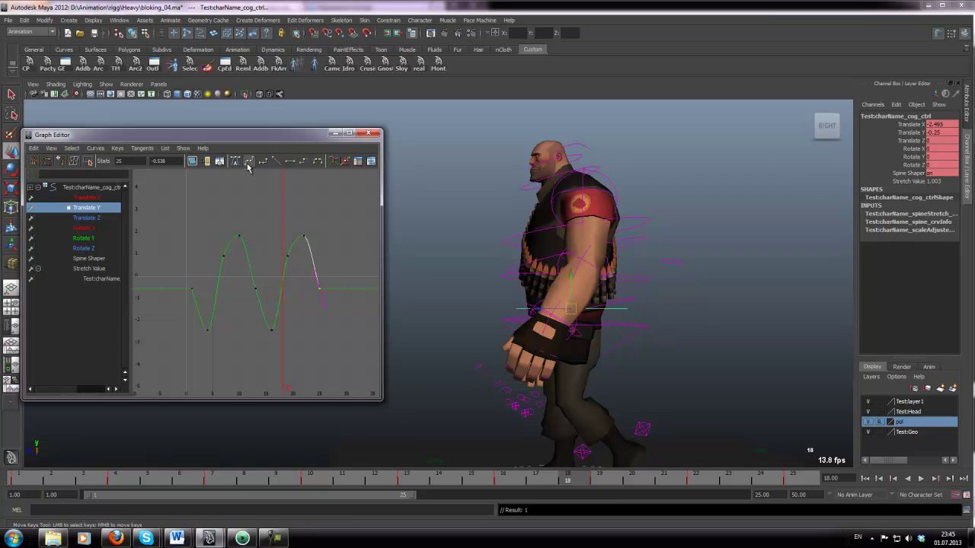
drag(100, 479, 120, 484)
click(191, 339)
middle_drag(319, 374, 319, 344)
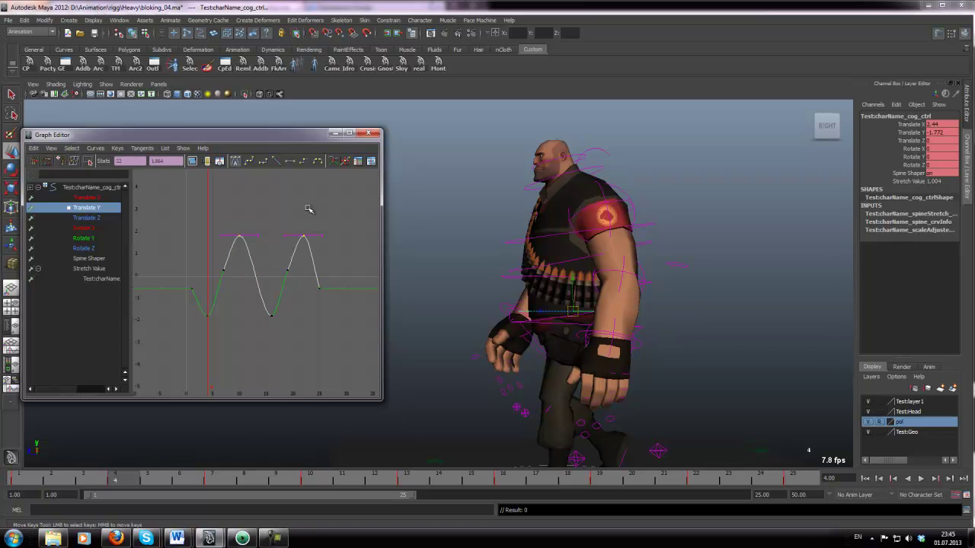
Step: Play the walk cycle from the front to check the body's vertical bounce, and save the scene
key(alt+v)
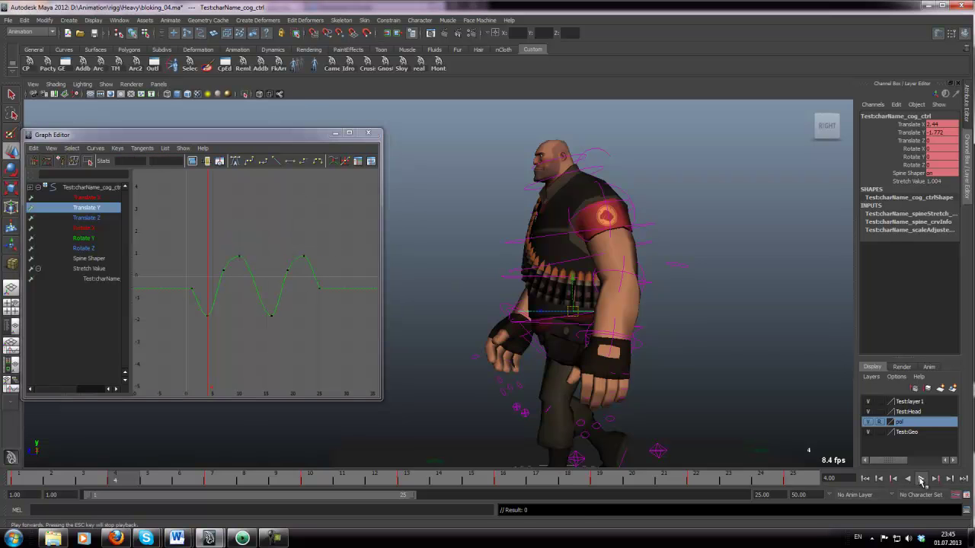
alt+drag(814, 449, 793, 354)
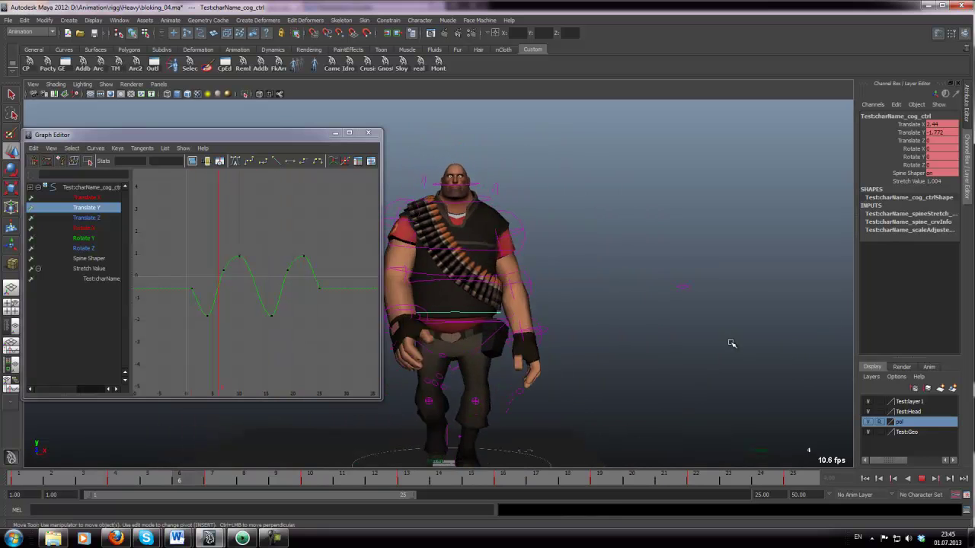
key(Escape)
key(ctrl+s)
Step: Lower the cog's Translate Y keys at frames 4 and 16 to about -2.48 and the end keys to about -1.23, checking playback
drag(195, 305, 279, 319)
shift+middle_drag(275, 308, 276, 318)
click(921, 479)
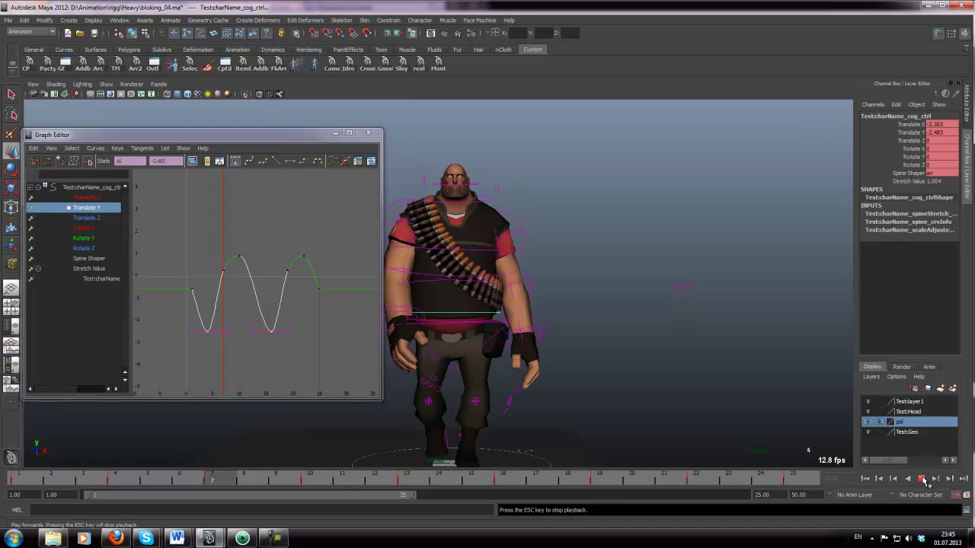
drag(181, 282, 281, 294)
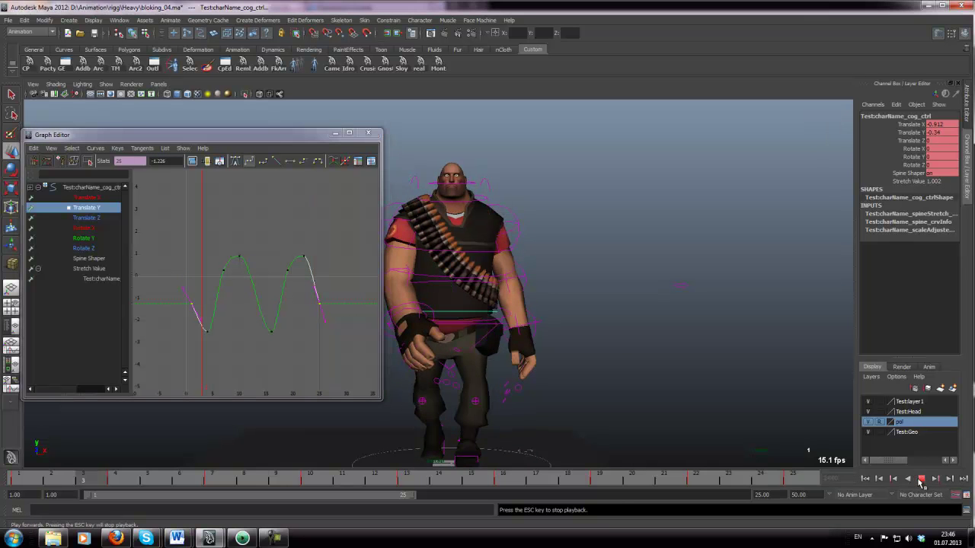
alt+drag(572, 304, 784, 338)
alt+middle_drag(785, 338, 736, 327)
alt+drag(736, 326, 510, 314)
alt+middle_drag(510, 314, 560, 315)
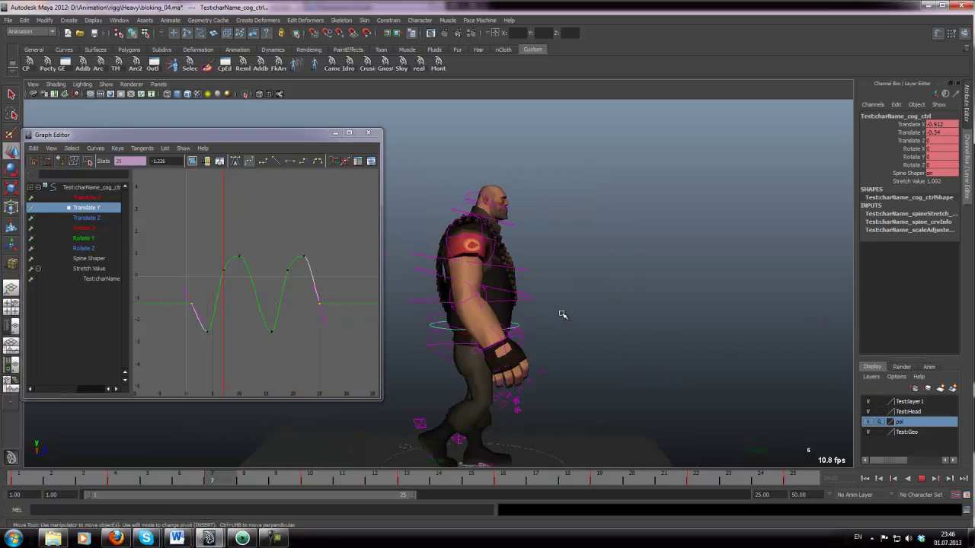
key(alt+v)
Step: Lower the right elbow control's Rotate Y key at frame 7 to about -29.84 and check the arm in playback
click(488, 314)
key(e)
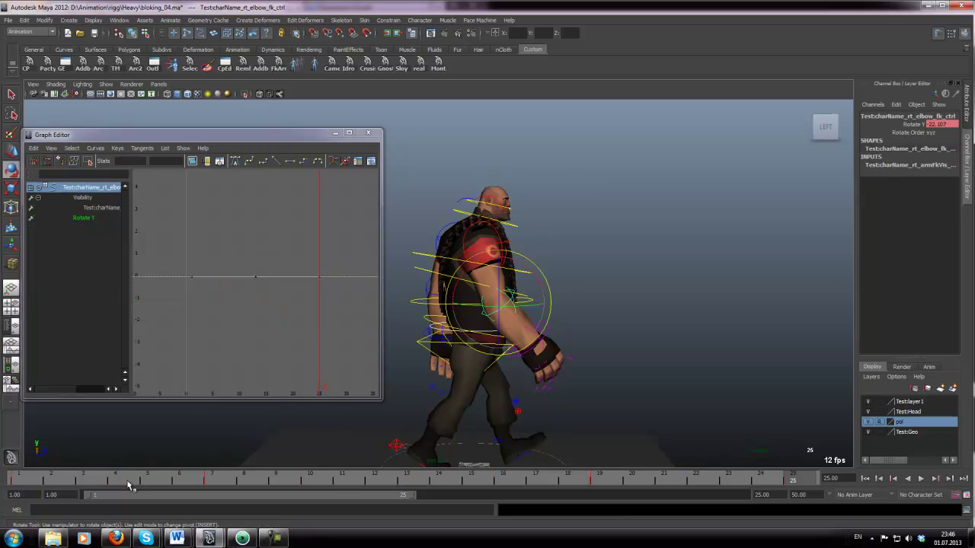
key(alt+v)
click(224, 489)
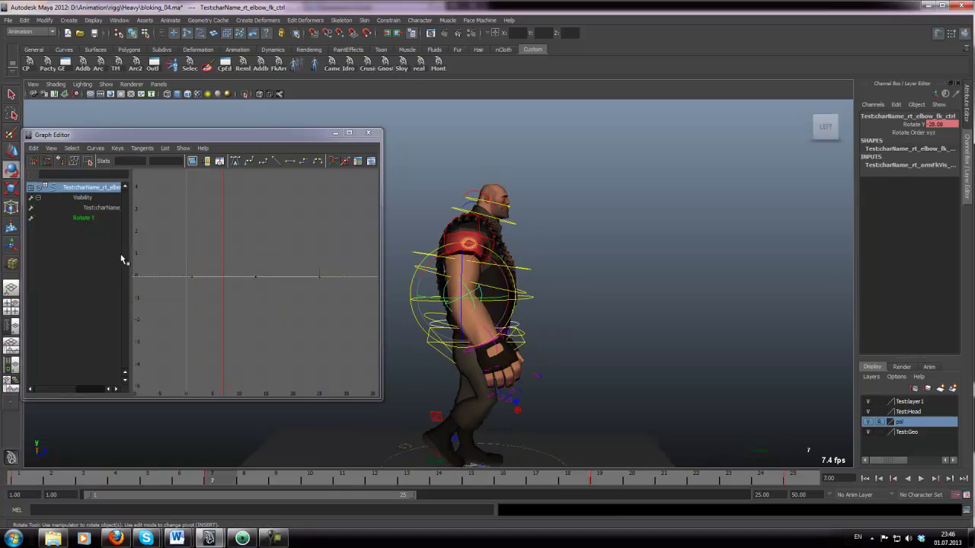
click(81, 218)
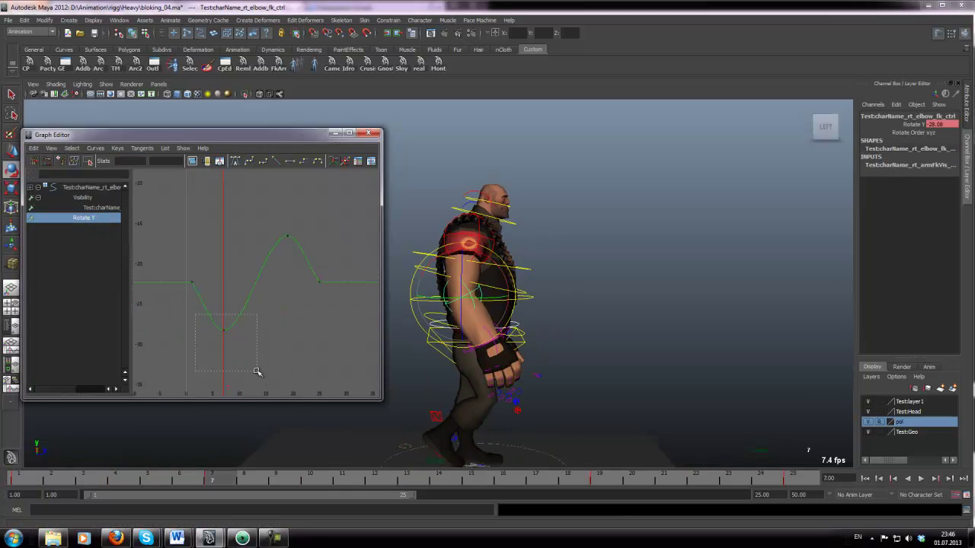
key(alt+v)
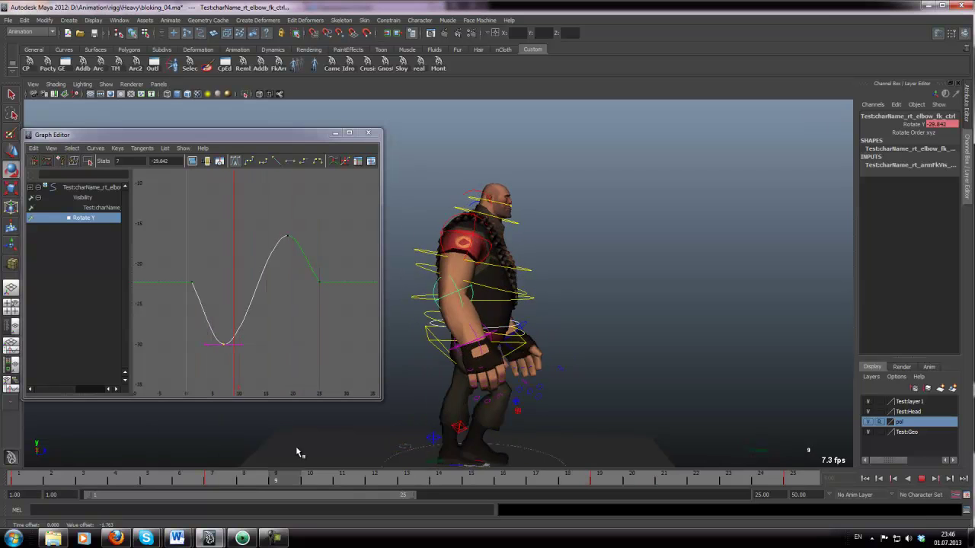
key(alt+v)
click(428, 375)
alt+right_drag(427, 375, 453, 369)
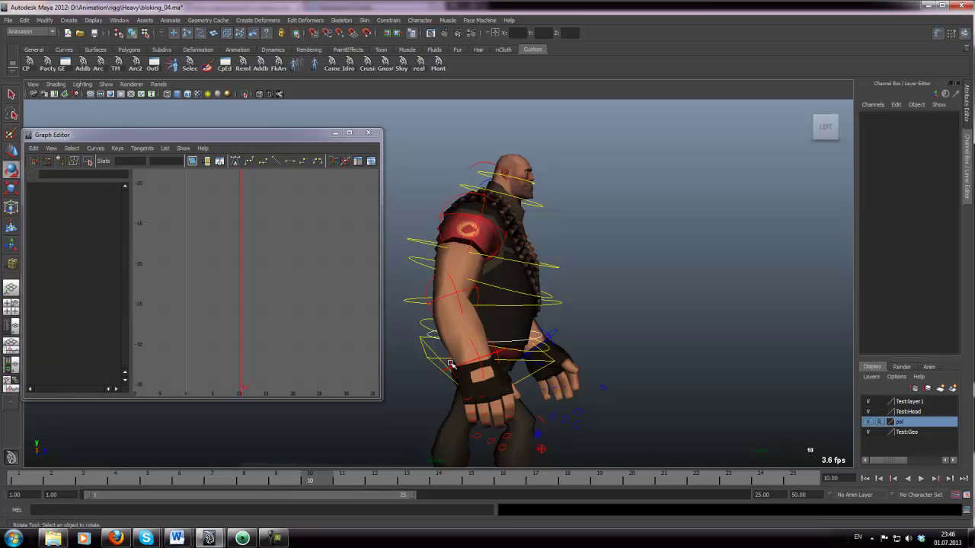
Step: Rotate the right wrist control to about -11.84 in Rotate Y at frame 10 and preview the arm swing
click(451, 365)
click(889, 141)
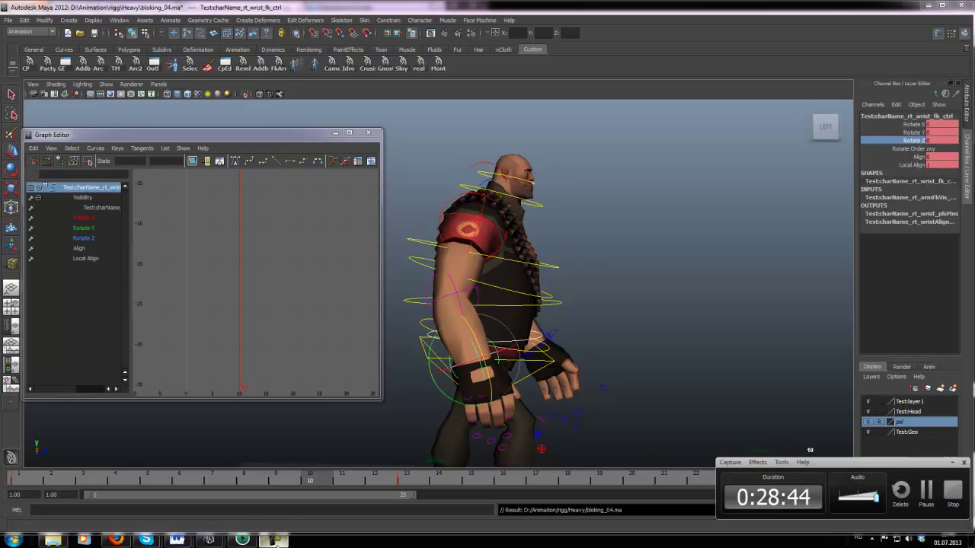
click(67, 230)
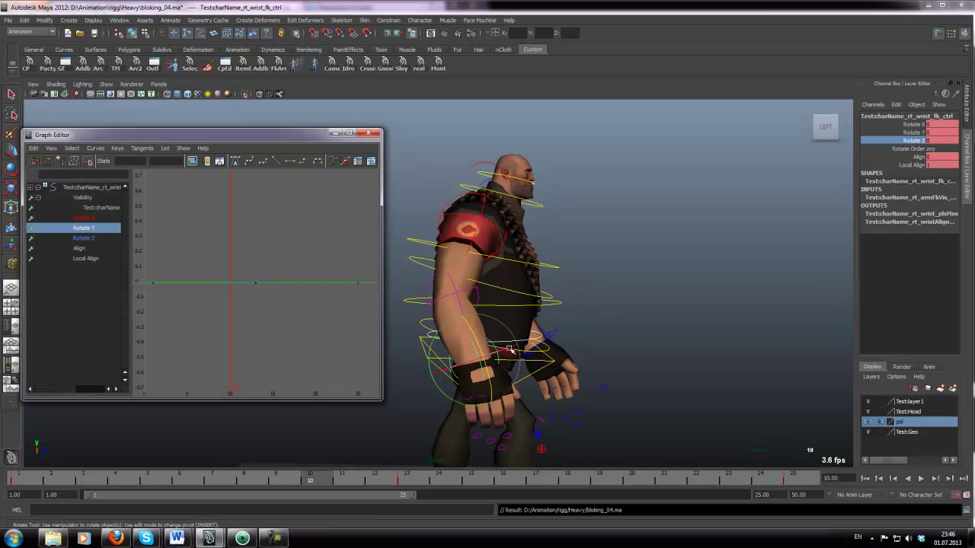
drag(438, 390, 448, 395)
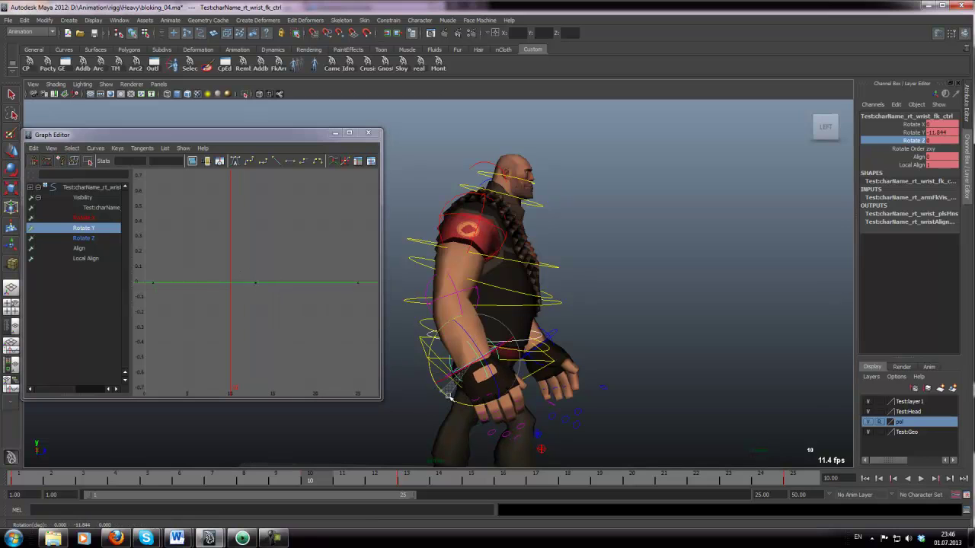
key(w)
drag(240, 278, 285, 314)
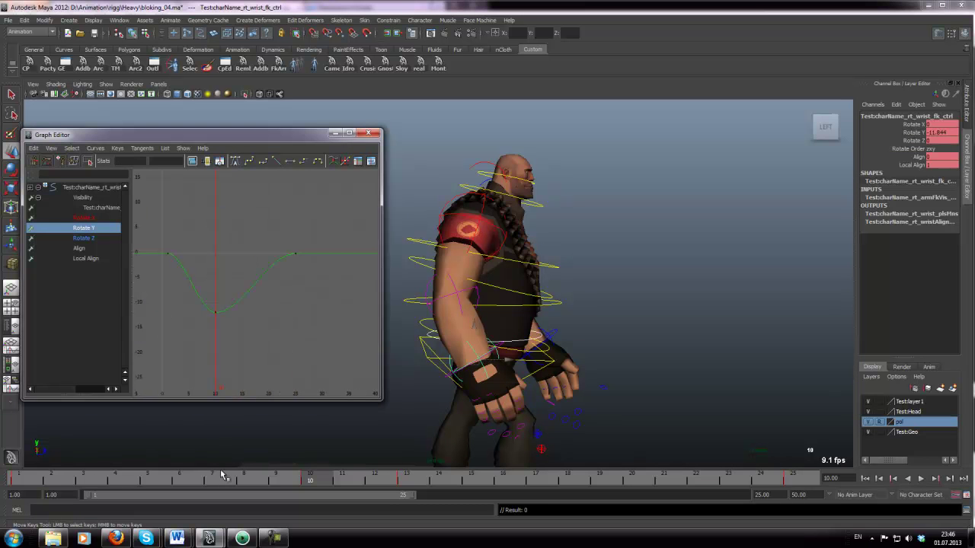
key(alt+v)
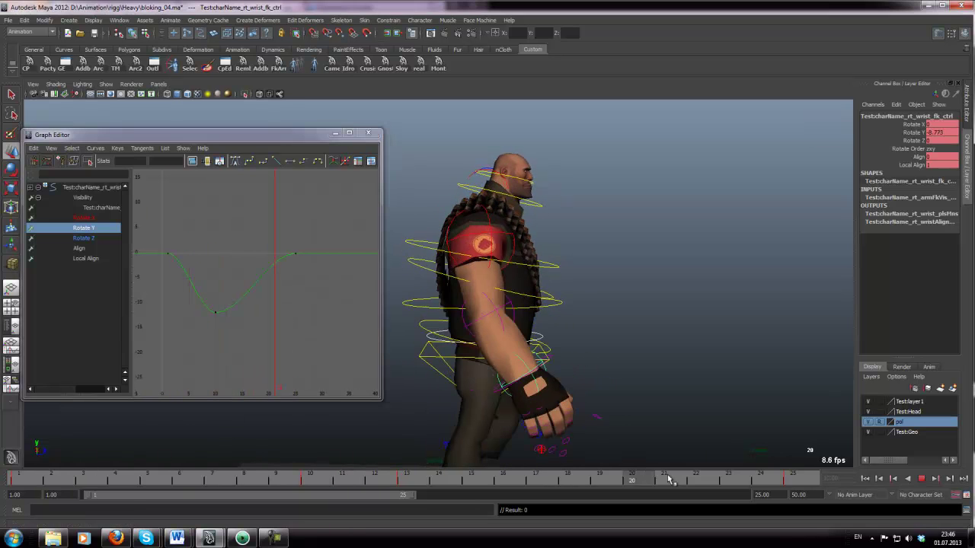
Step: Key the right wrist control's Rotate Y at about 5.27 on frame 22
click(914, 140)
key(e)
drag(508, 372, 505, 369)
drag(269, 229, 285, 244)
key(w)
shift+middle_drag(272, 250, 272, 242)
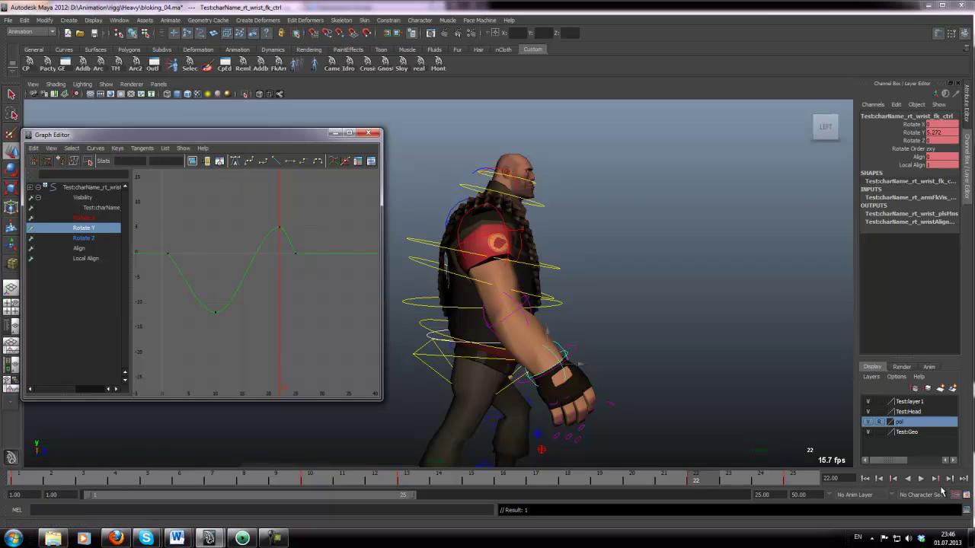
Step: Play the walk cycle from the side with the NURBS curves hidden, and show the control curves again
click(919, 479)
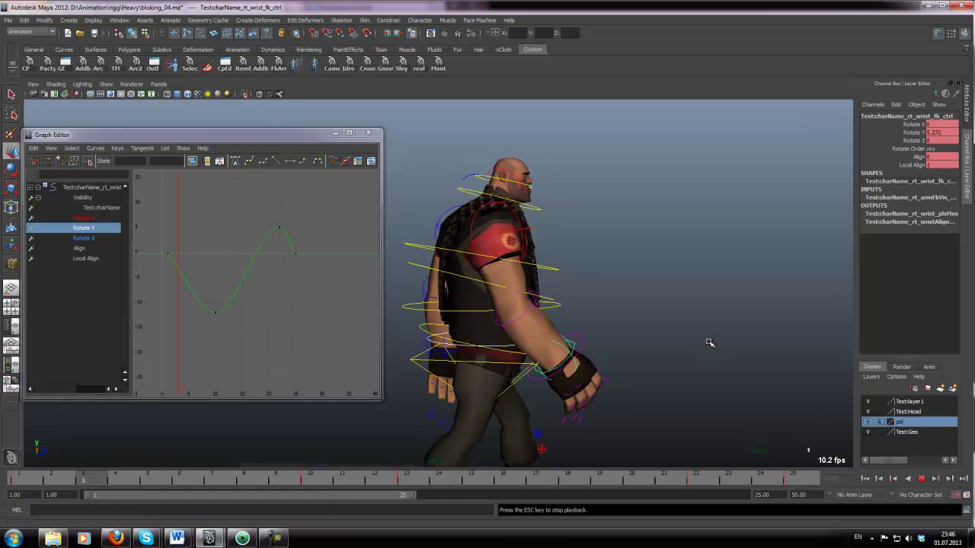
click(105, 84)
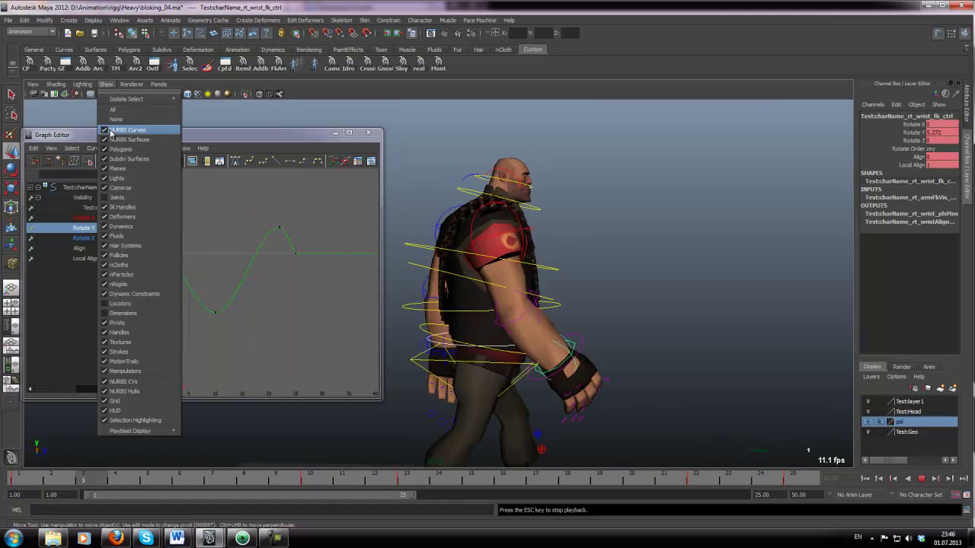
click(126, 129)
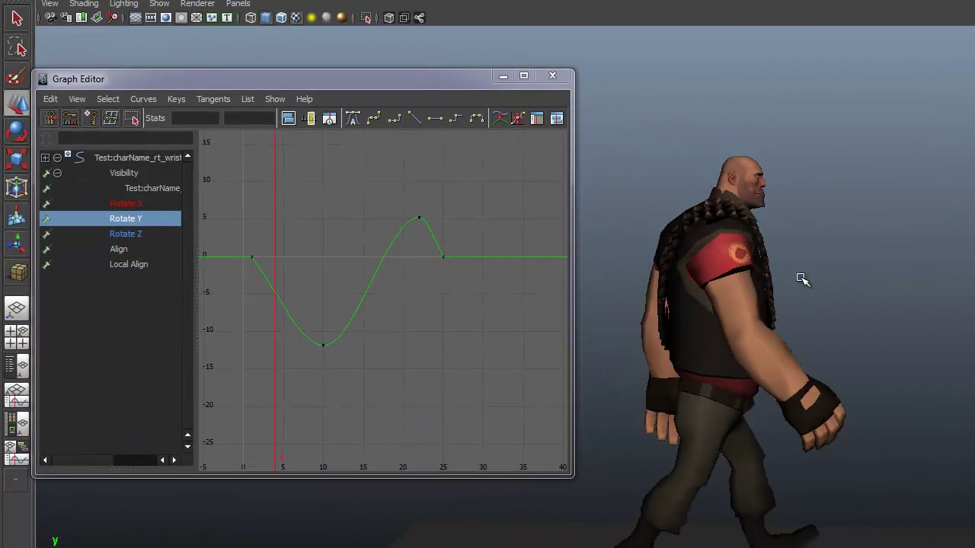
alt+drag(823, 291, 810, 268)
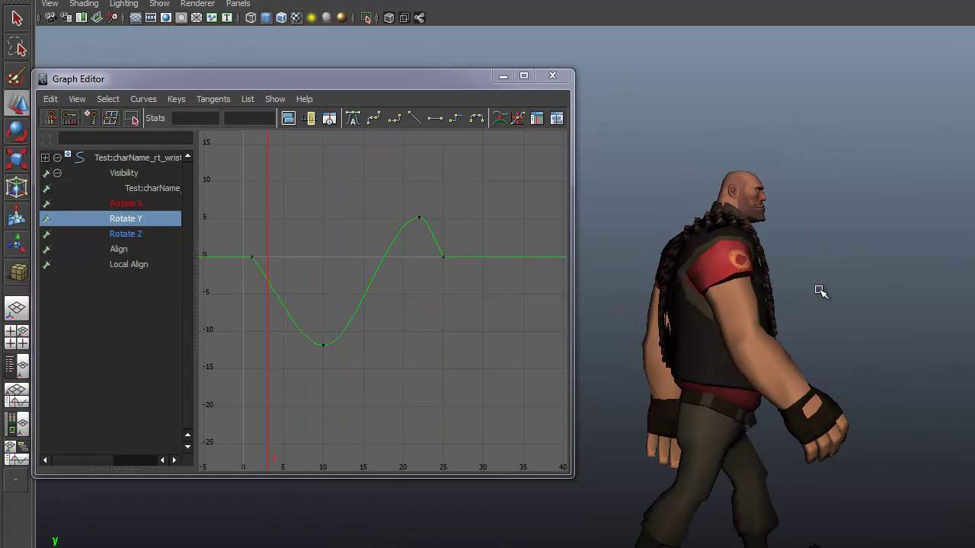
key(q)
click(159, 4)
click(174, 72)
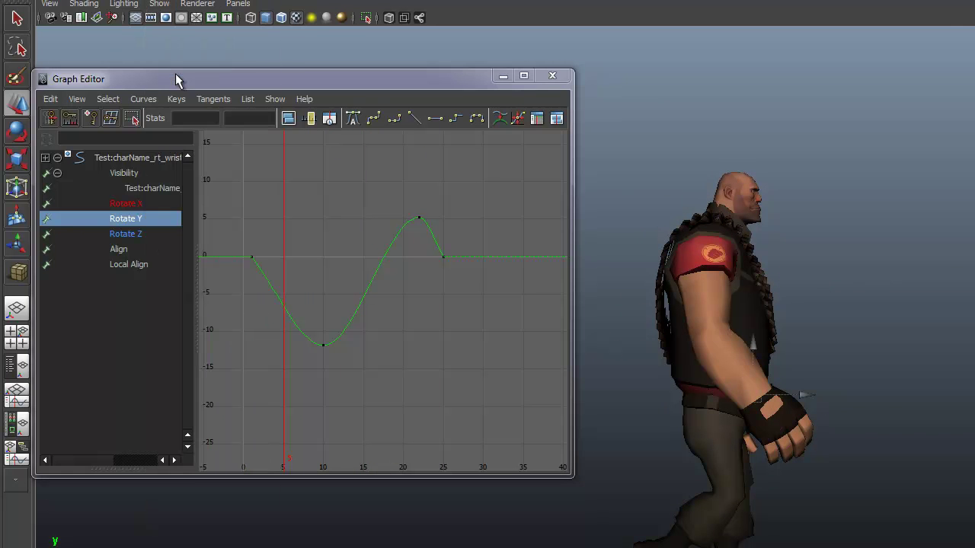
Step: Apply a spline tangent to the end key at frame 25 on the right upper arm control's Rotate X curve
click(677, 261)
key(e)
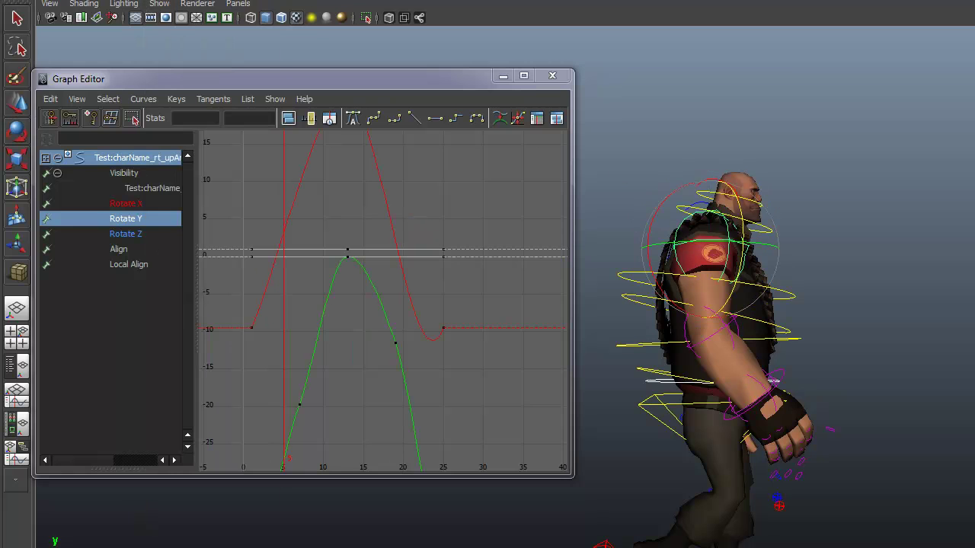
click(95, 204)
alt+right_drag(444, 324, 424, 366)
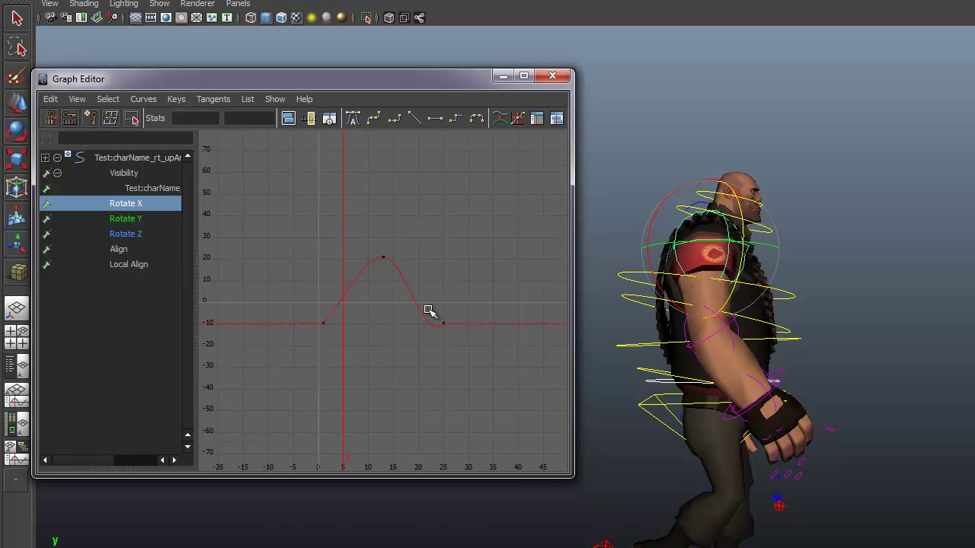
drag(425, 302, 552, 396)
key(e)
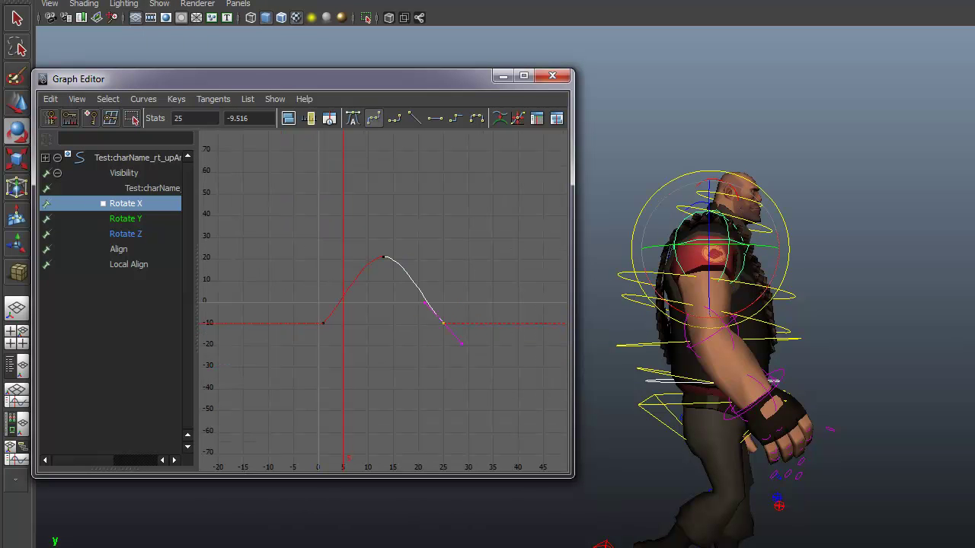
Step: Scale down the right upper arm's whole Rotate X curve so its end keys sit at about -2.28
key(period)
drag(290, 244, 554, 406)
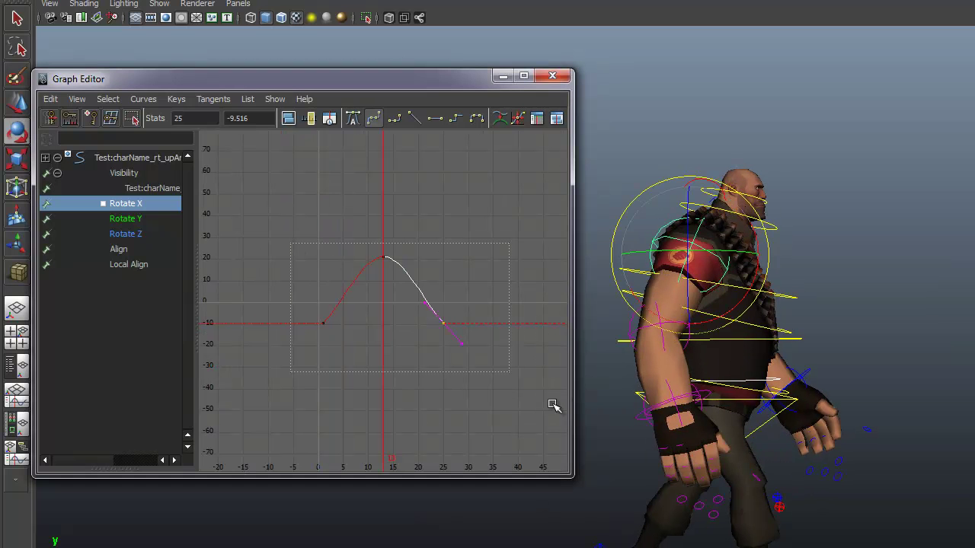
key(r)
mouse_move(396, 329)
middle_down()
mouse_move(383, 282)
mouse_move(400, 311)
middle_up()
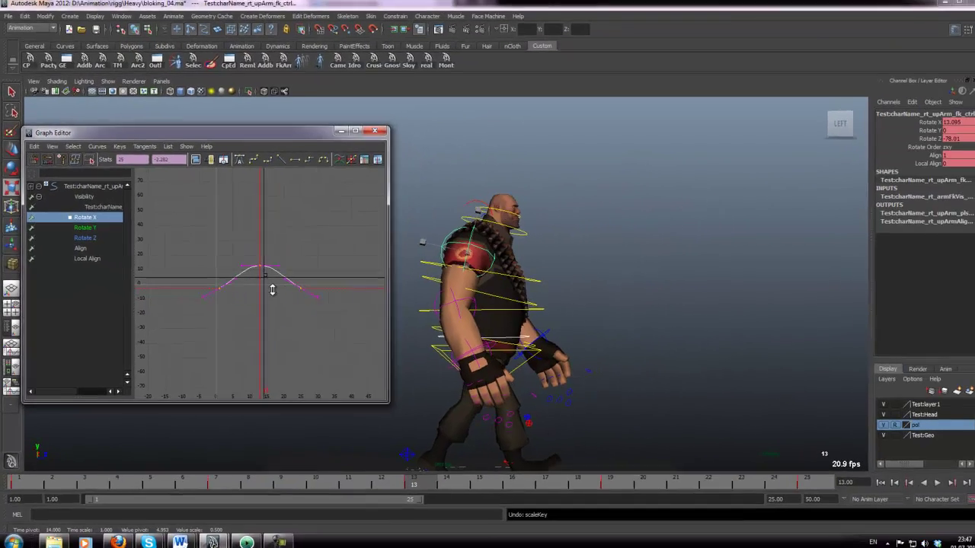
Step: Play the walk cycle to check the reduced right arm rotation while orbiting around the character, and save the scene
drag(425, 485, 816, 489)
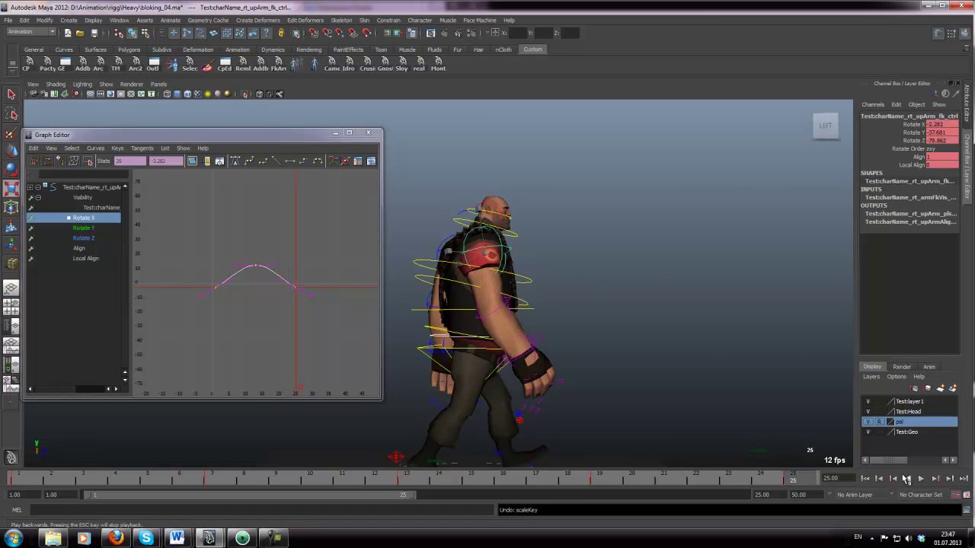
click(920, 479)
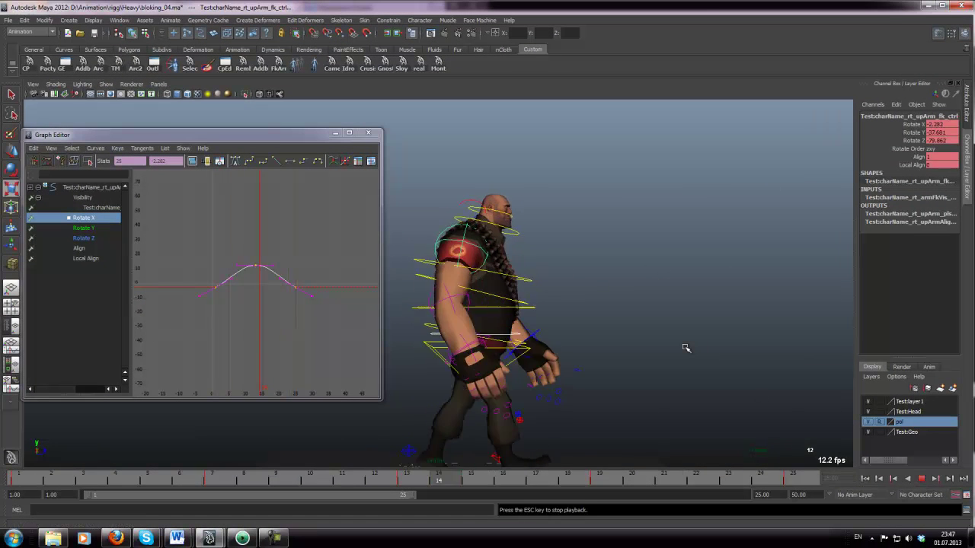
alt+drag(658, 335, 541, 302)
key(Escape)
key(w)
key(ctrl+s)
Step: Scale down the left upper arm control's Rotate X curve and deselect the control
click(545, 306)
key(e)
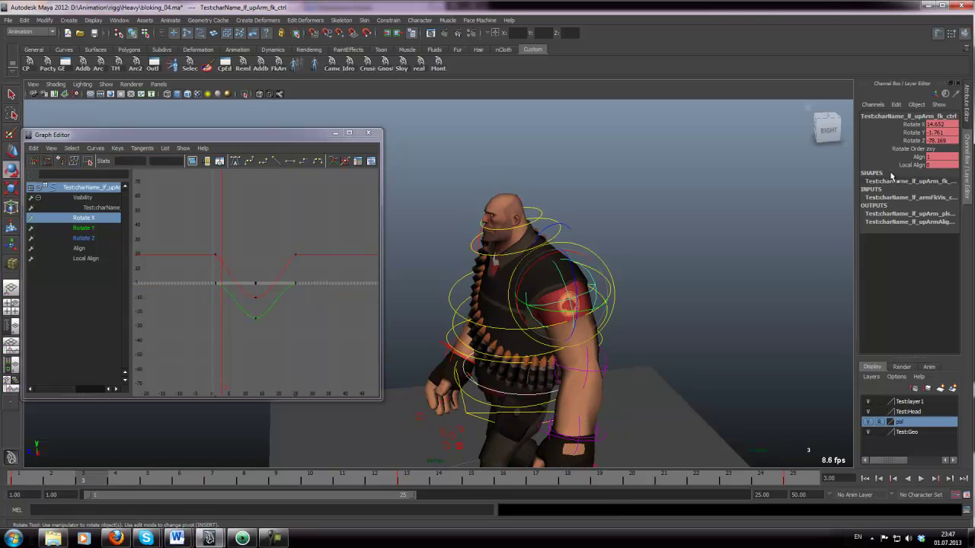
click(897, 141)
click(65, 215)
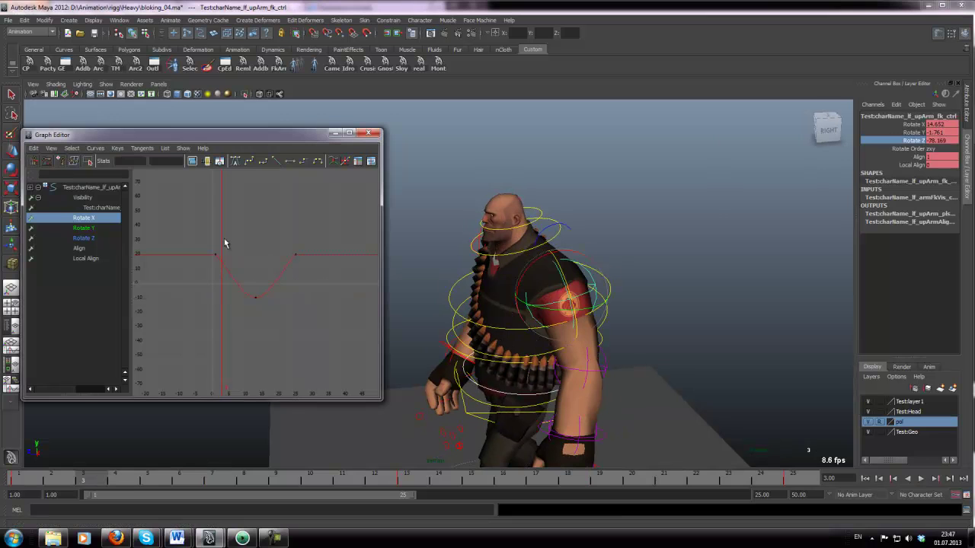
drag(399, 392, 400, 393)
key(e)
mouse_move(269, 272)
middle_down()
mouse_move(268, 264)
mouse_move(268, 280)
middle_up()
click(513, 280)
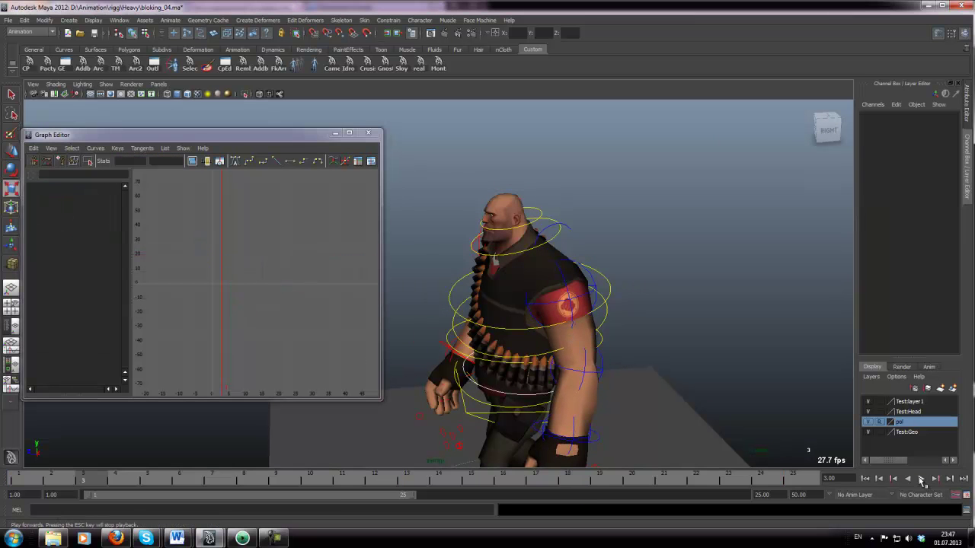
Step: Play the walk cycle from the front to check both arms, and save the scene
click(921, 479)
alt+drag(674, 338, 677, 283)
key(q)
key(ctrl+s)
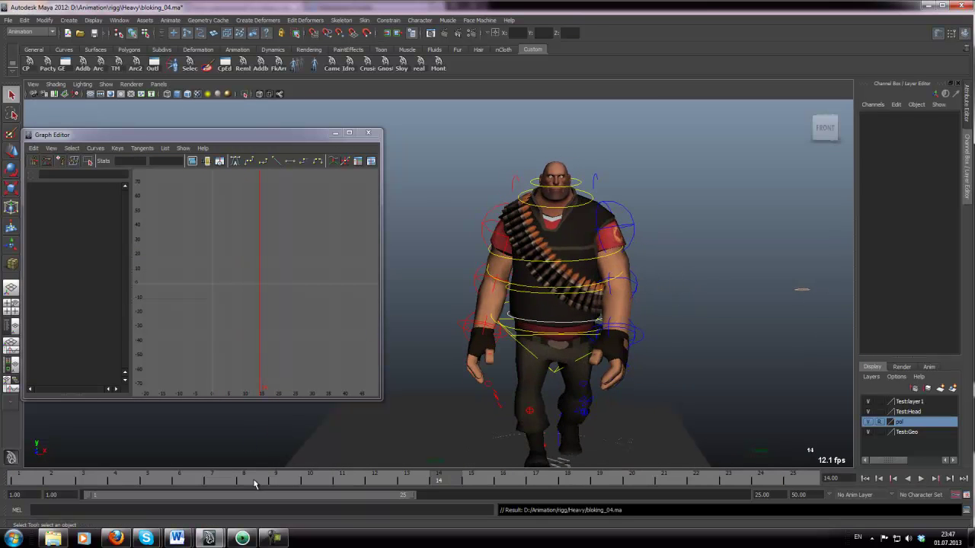
Step: Lower the right upper arm's Rotate Z keys, frame 19 to about -80.8 and frame 13 to about -81.96
key(w)
click(19, 479)
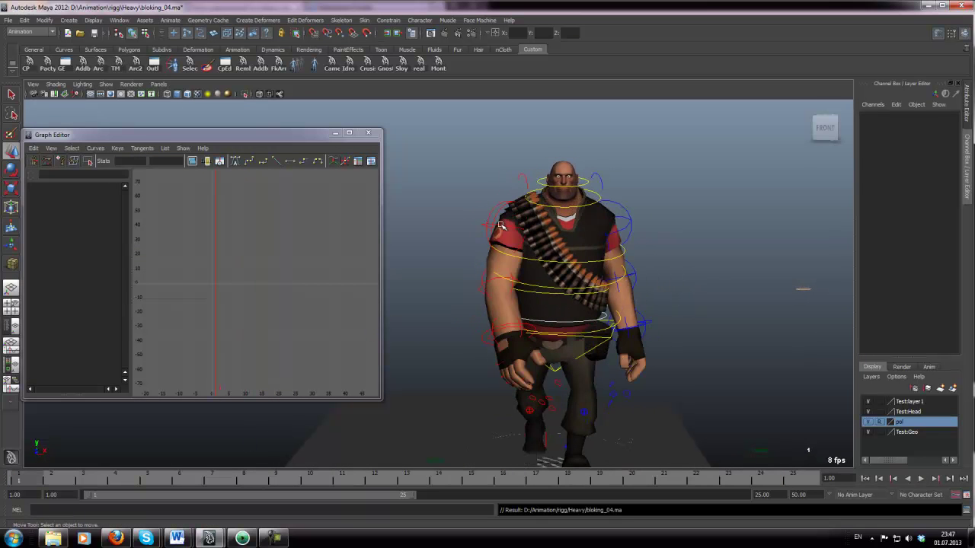
click(501, 225)
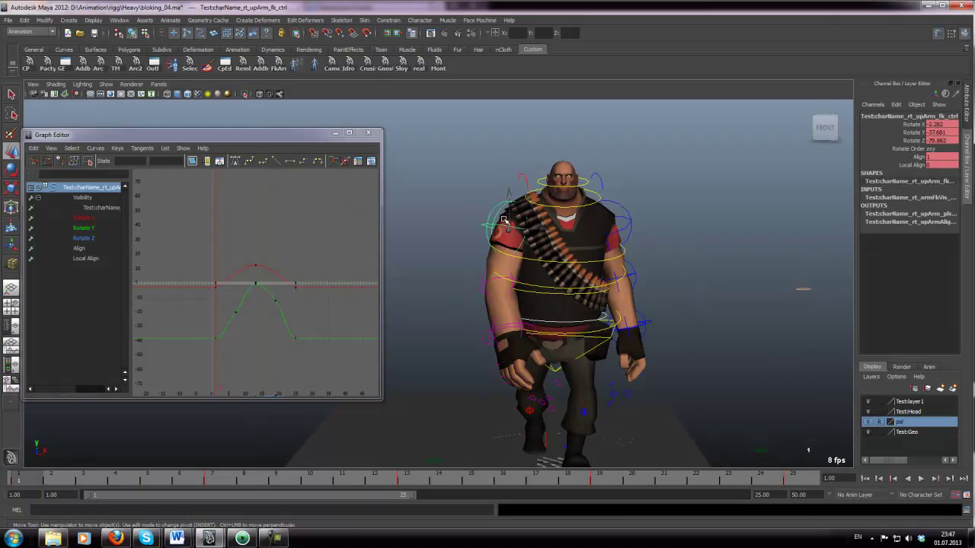
key(alt+v)
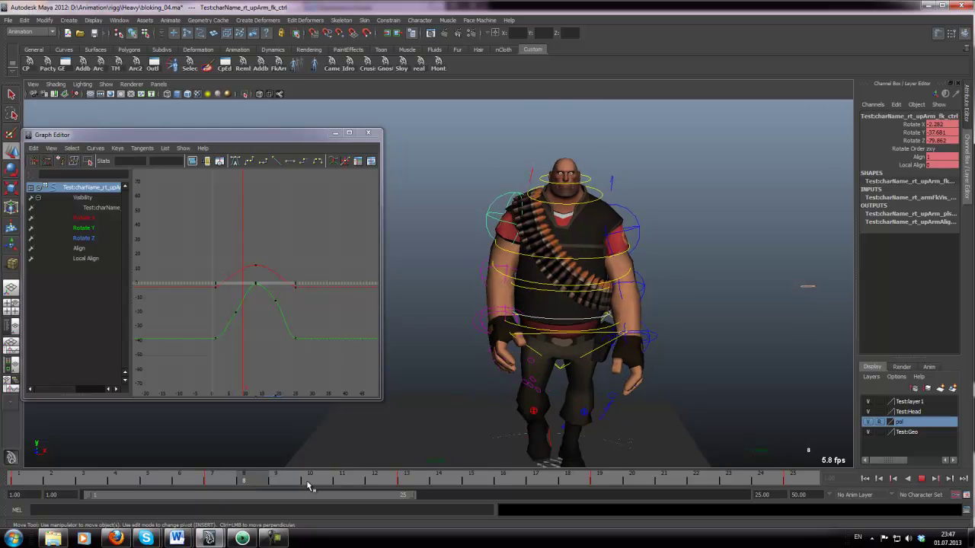
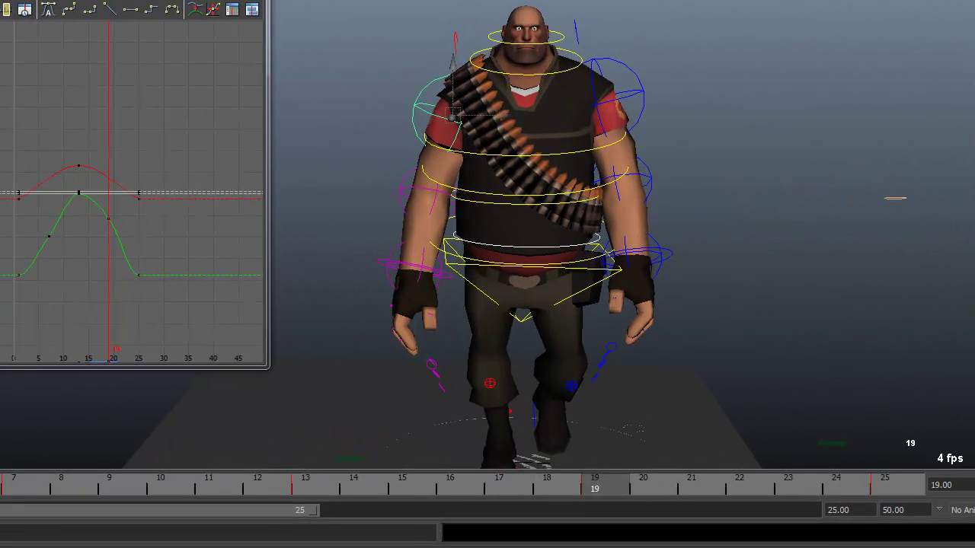
key(f)
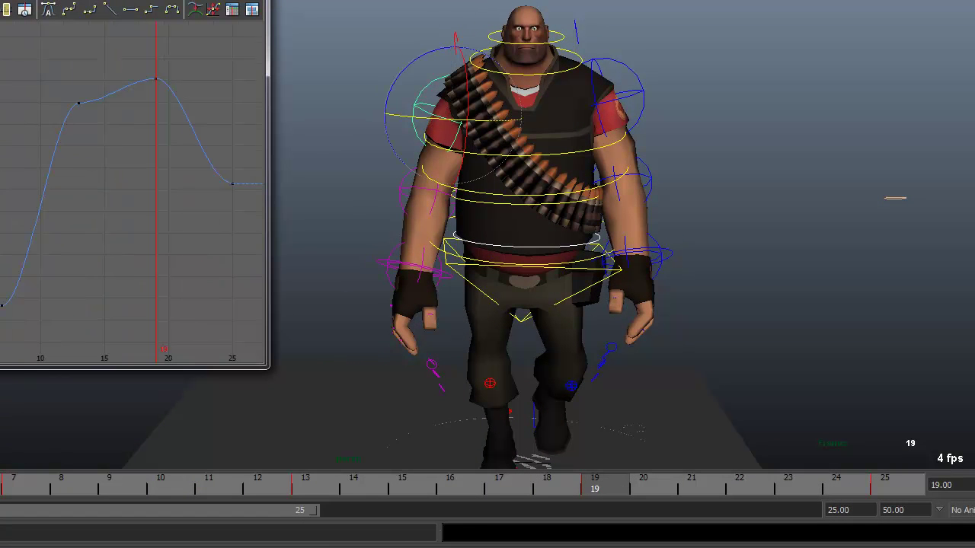
click(77, 101)
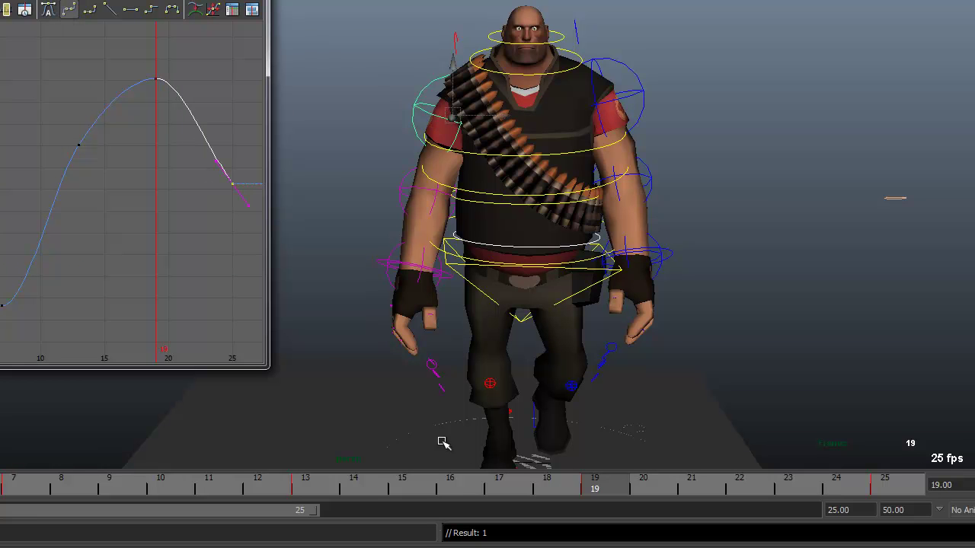
drag(156, 68, 159, 233)
click(80, 147)
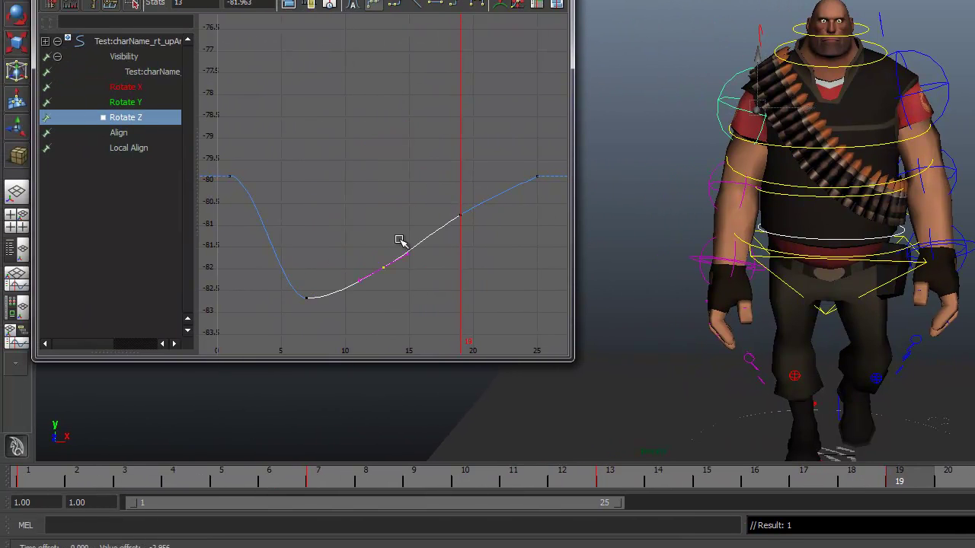
Step: Raise the right upper arm's Rotate Z key at frame 7 to about -76.22 and give the frame 1 key a spline tangent
click(600, 483)
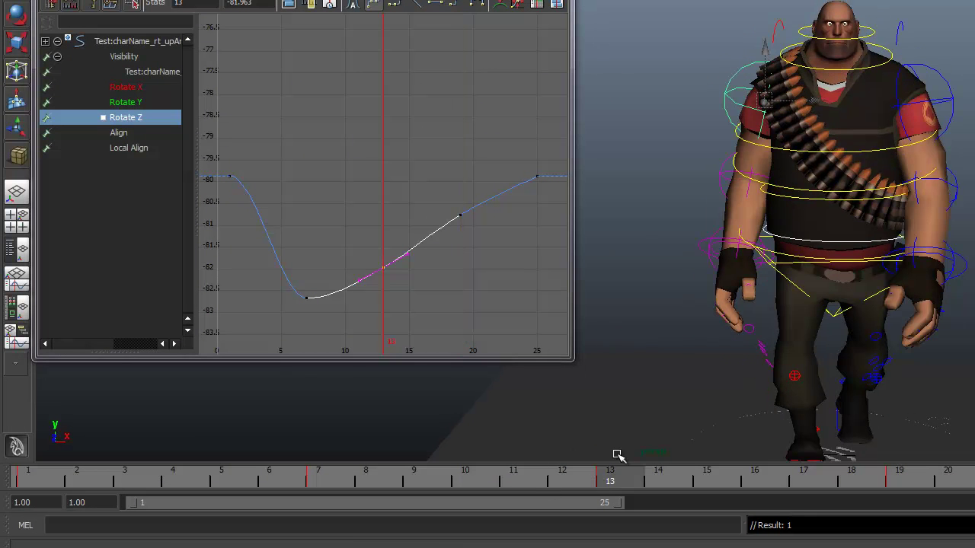
drag(22, 481, 320, 487)
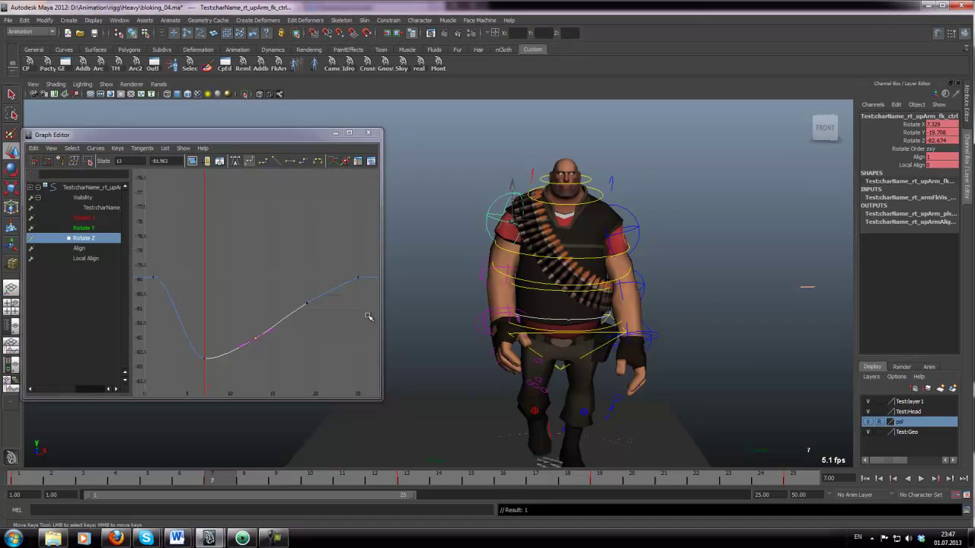
drag(195, 341, 204, 361)
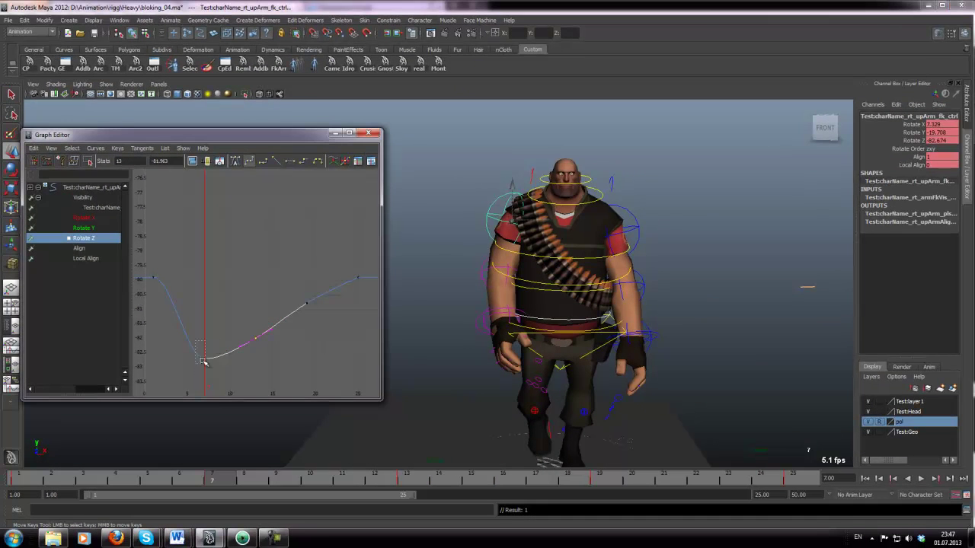
middle_drag(217, 375, 247, 300)
key(f)
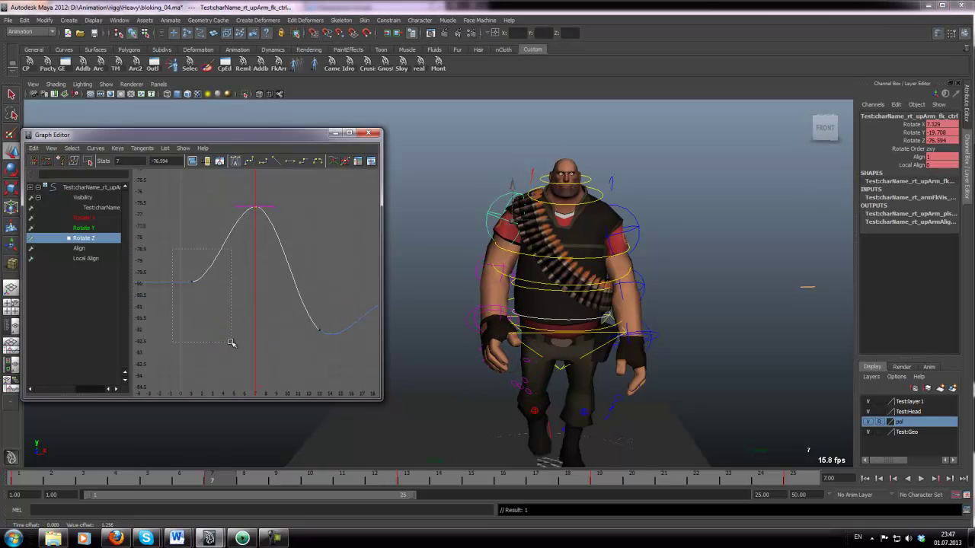
alt+middle_drag(302, 250, 297, 253)
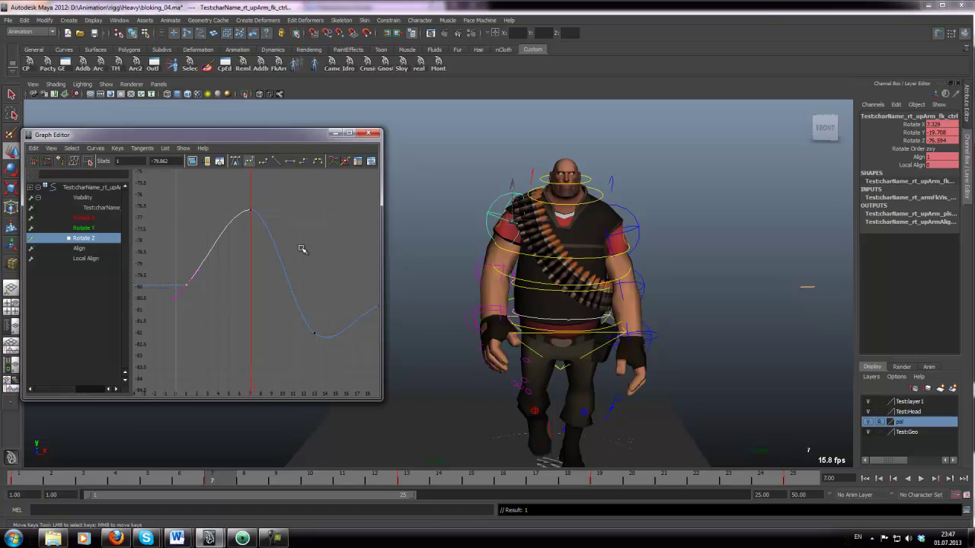
drag(256, 212, 258, 217)
key(f)
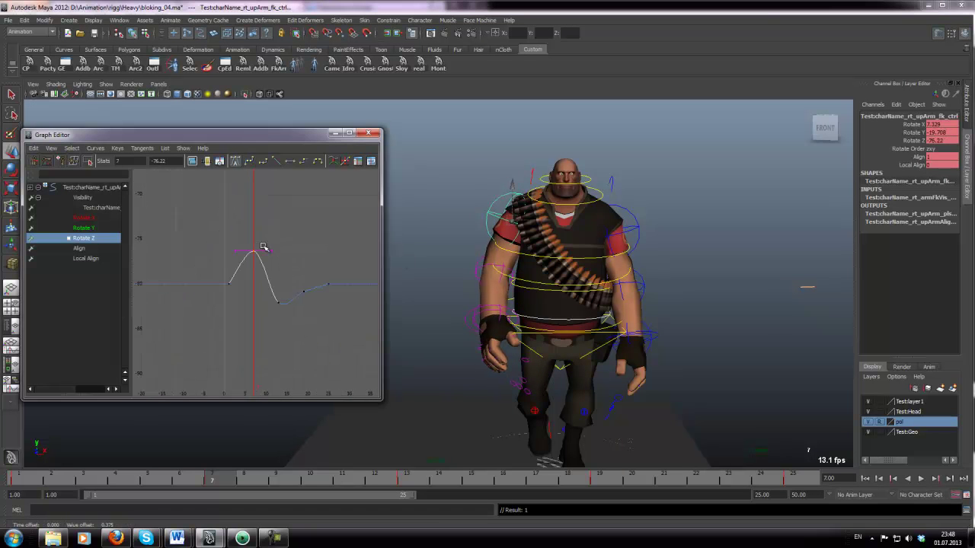
Step: Set the right upper arm's Rotate Z keys to about -77.52 at frame 7 and -76.95 at frame 13, and check playback
key(alt+v)
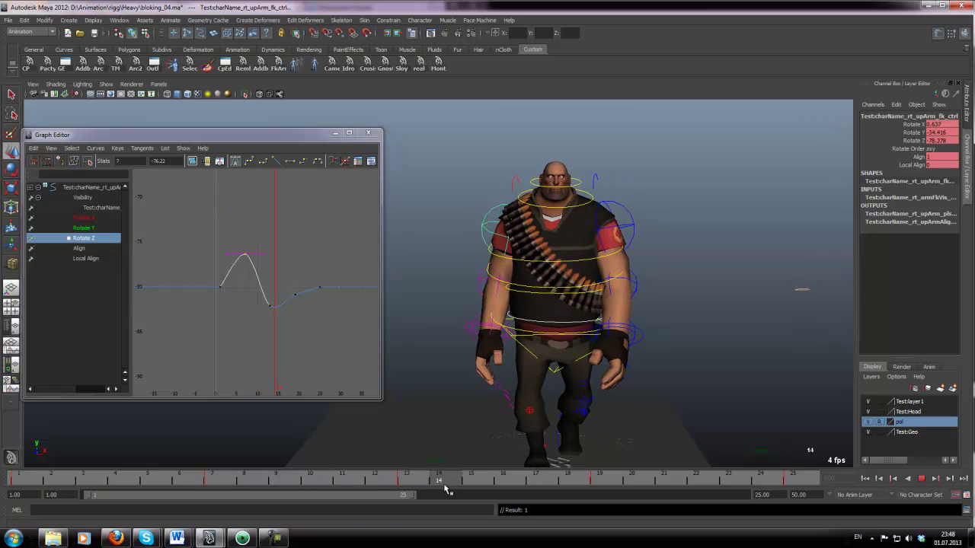
key(alt+v)
click(261, 299)
middle_drag(262, 310, 268, 266)
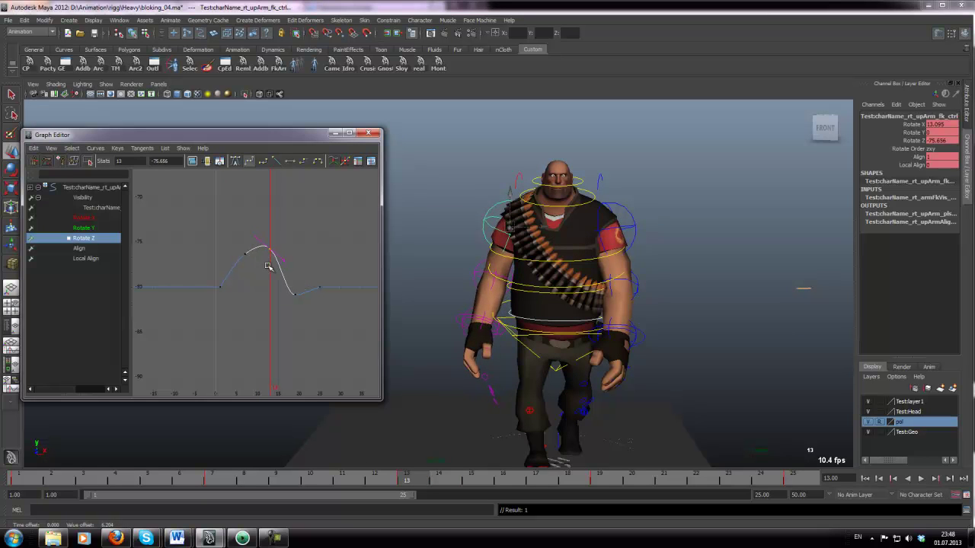
drag(217, 248, 280, 268)
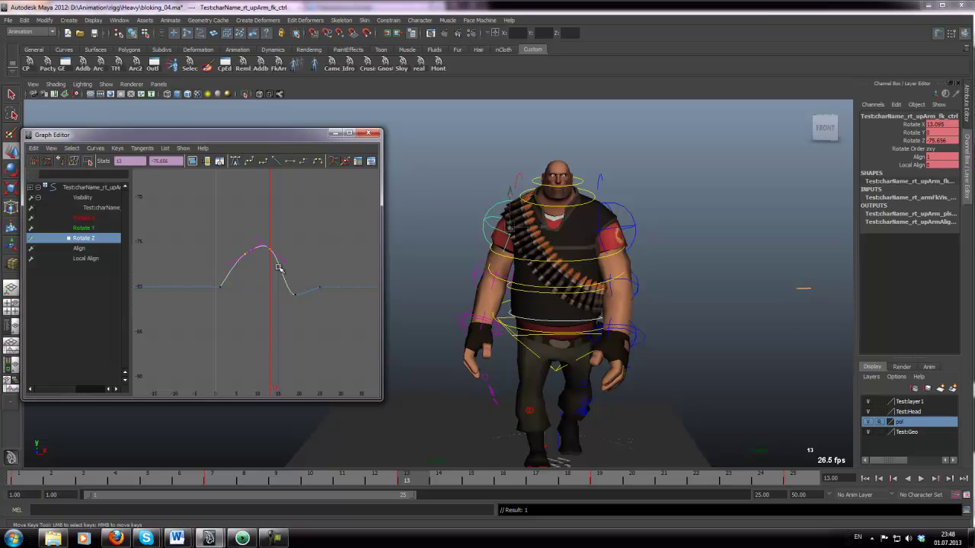
click(438, 478)
key(alt+v)
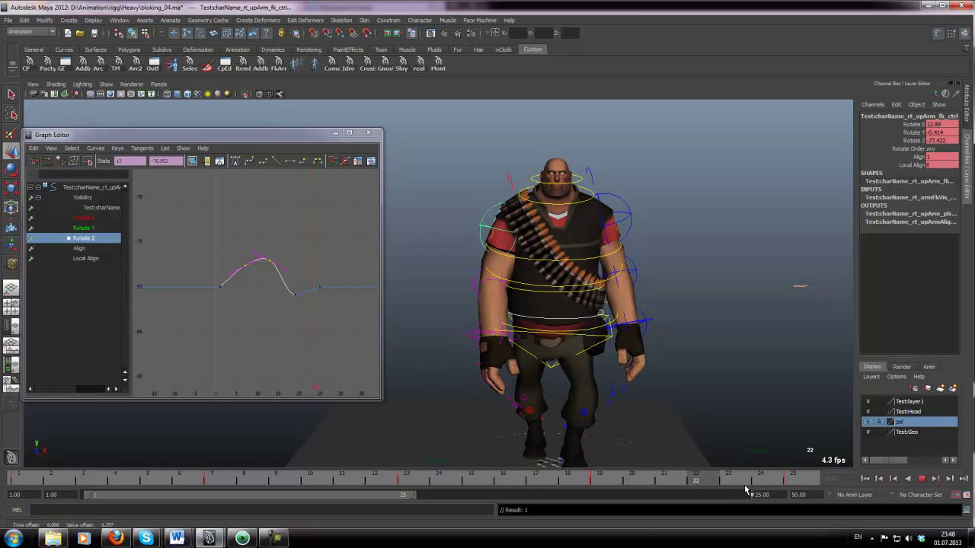
Step: Raise the right upper arm's Rotate Z key at frame 19 to about -78.57 and play the cycle
click(615, 482)
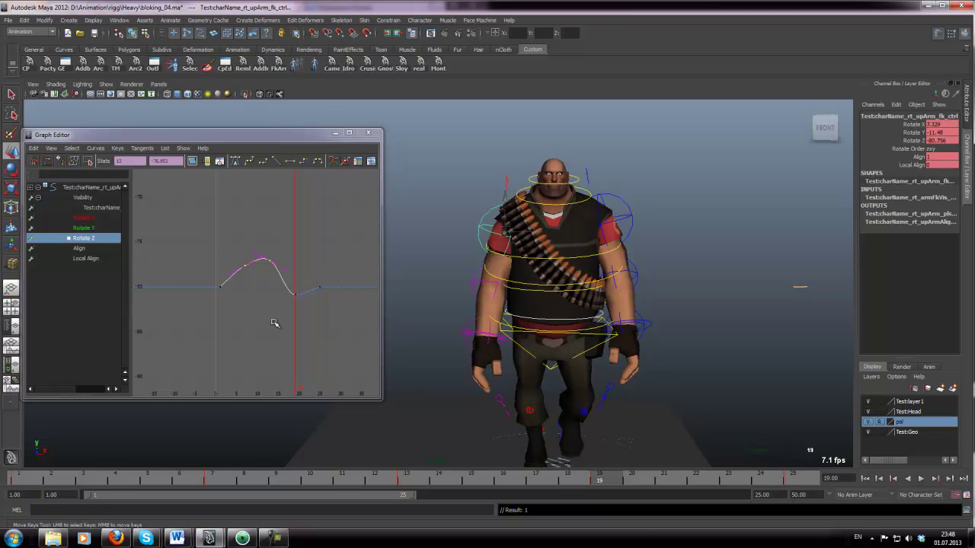
click(275, 284)
shift+middle_drag(295, 311, 297, 296)
key(alt+v)
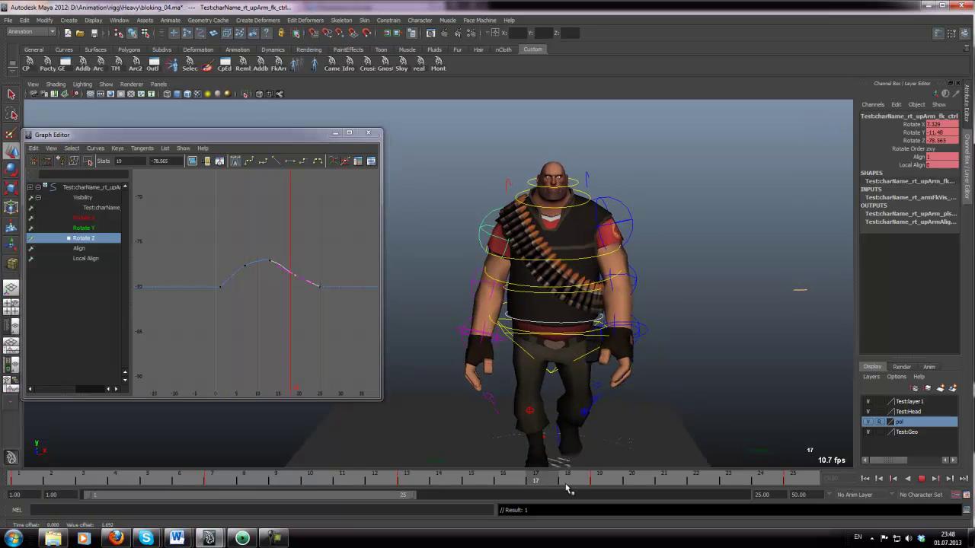
key(alt+v)
Step: Scale up the mid spine control's Rotate Z curve to about 3 at frame 19 and give its first and last keys spline tangents
scroll(621, 268, up, 2)
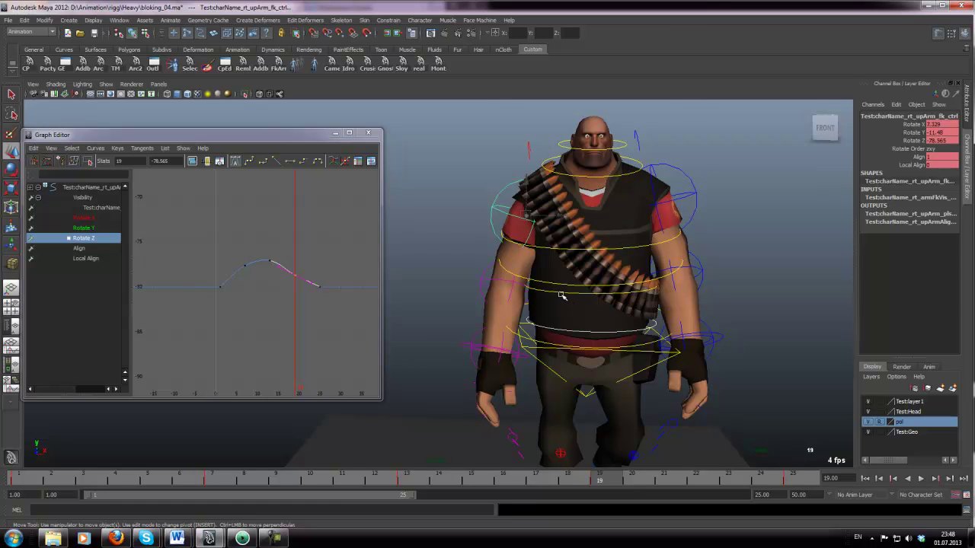
click(562, 296)
click(886, 157)
key(e)
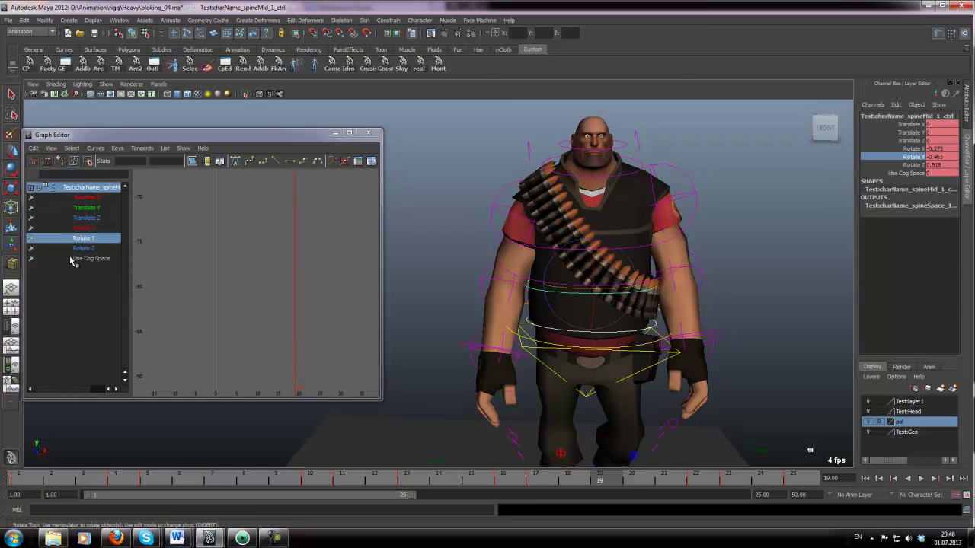
click(84, 249)
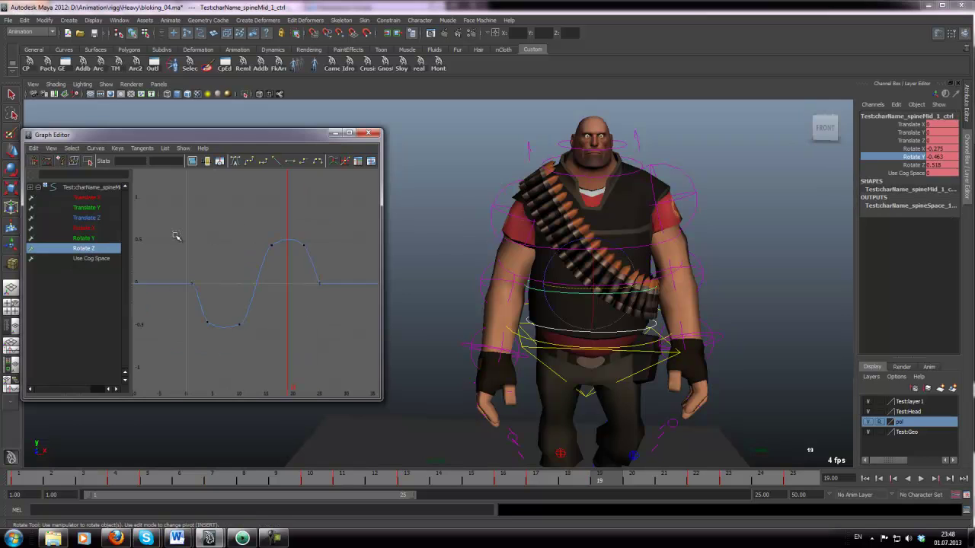
drag(176, 237, 336, 339)
key(r)
middle_drag(256, 283, 268, 226)
key(ctrl+z)
key(f)
middle_drag(252, 297, 264, 277)
click(211, 231)
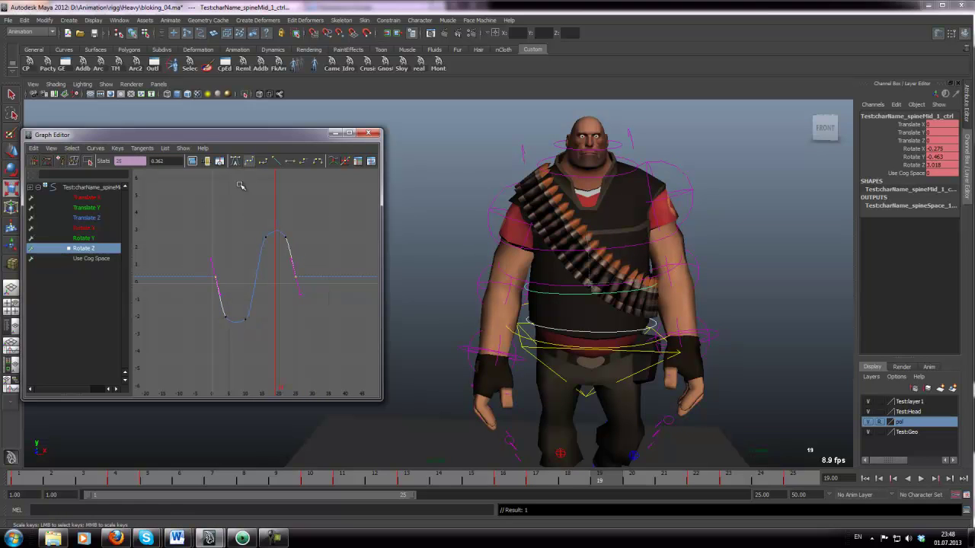
Step: Scale up the upper spine control's Rotate Z curve to about 2.6 at frame 19
click(544, 249)
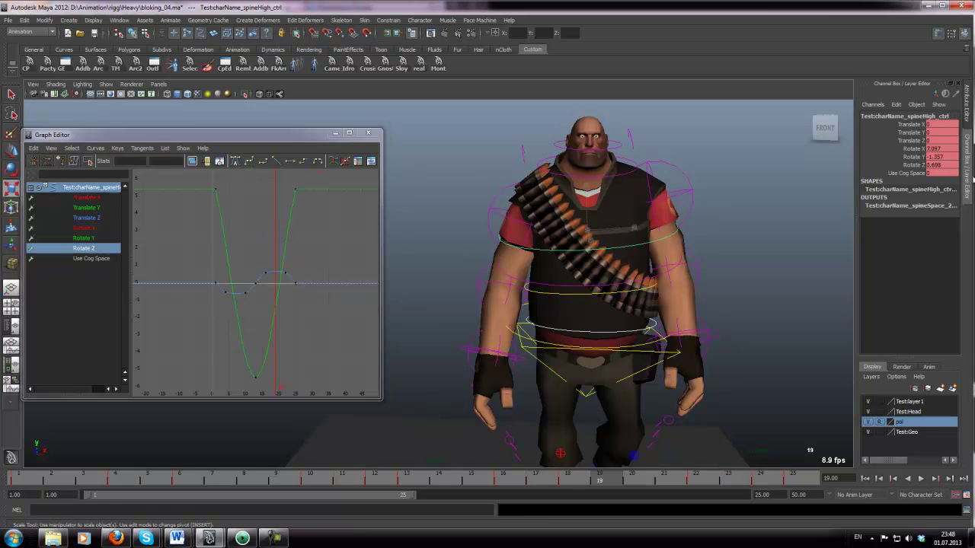
click(915, 165)
click(97, 252)
drag(187, 250, 316, 339)
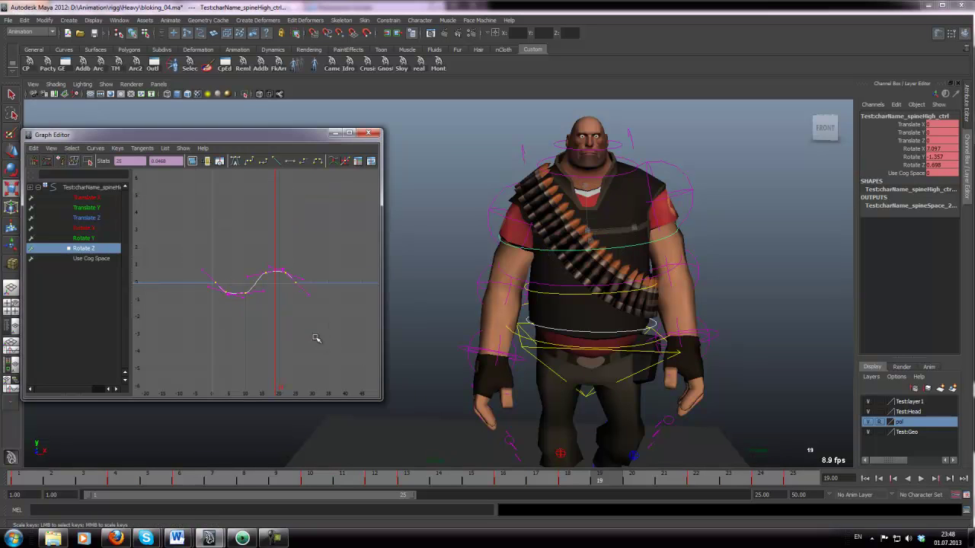
click(259, 283)
mouse_move(259, 283)
shift+middle_down()
mouse_move(265, 249)
mouse_move(267, 268)
shift+middle_up()
key(r)
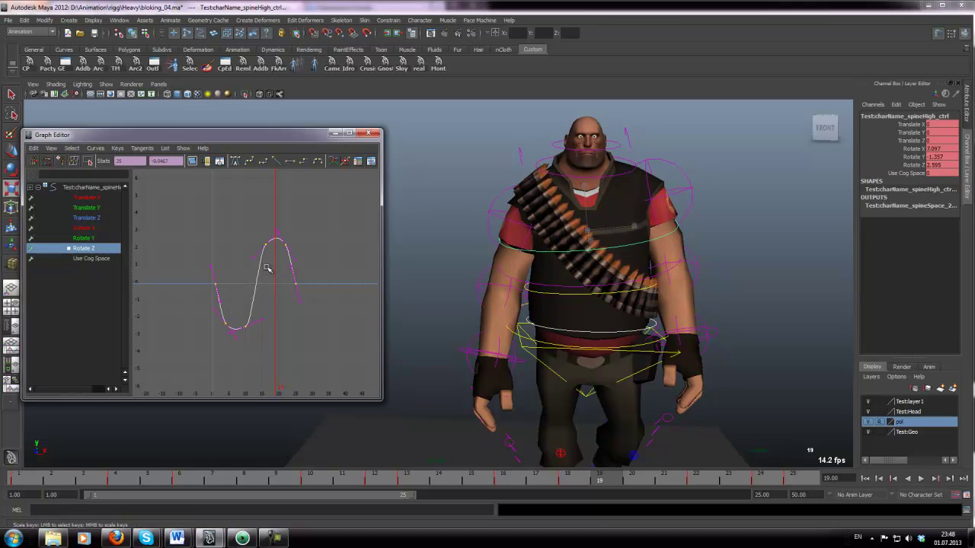
click(439, 207)
Step: Lower the right upper arm's Rotate Z key at frame 19 to about -84.66, keeping it on that frame
click(480, 215)
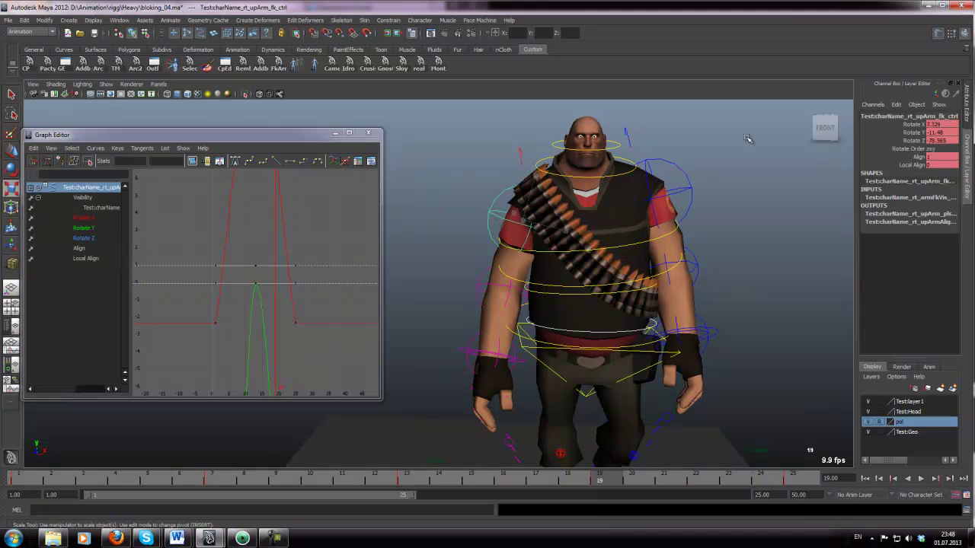
click(915, 141)
key(e)
click(83, 238)
key(f)
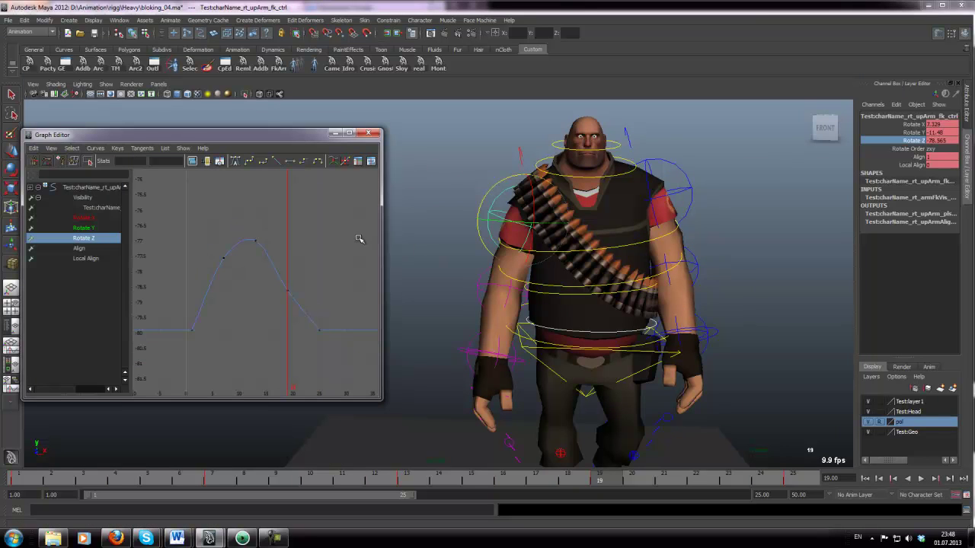
click(287, 290)
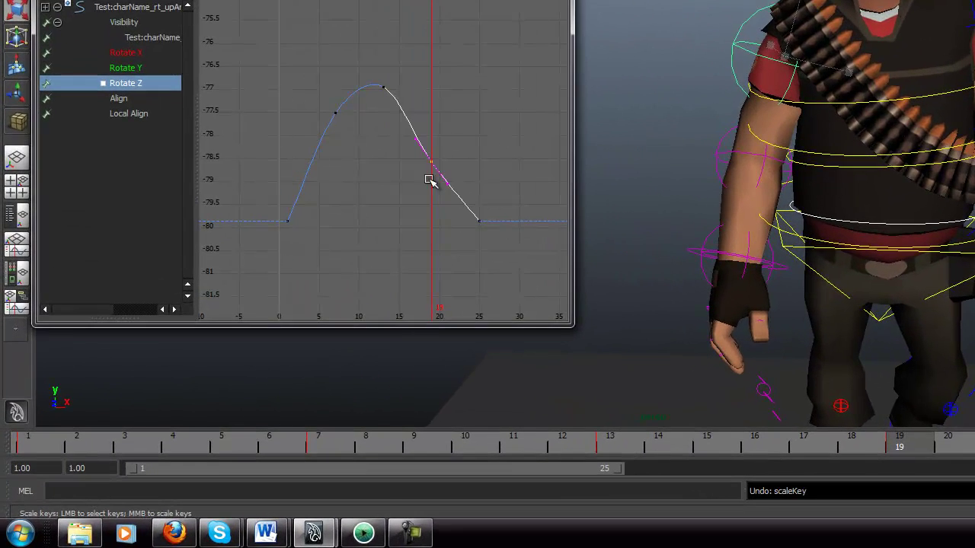
key(w)
middle_drag(432, 130, 431, 277)
key(f)
scroll(421, 145, down, 5)
middle_drag(418, 134, 416, 182)
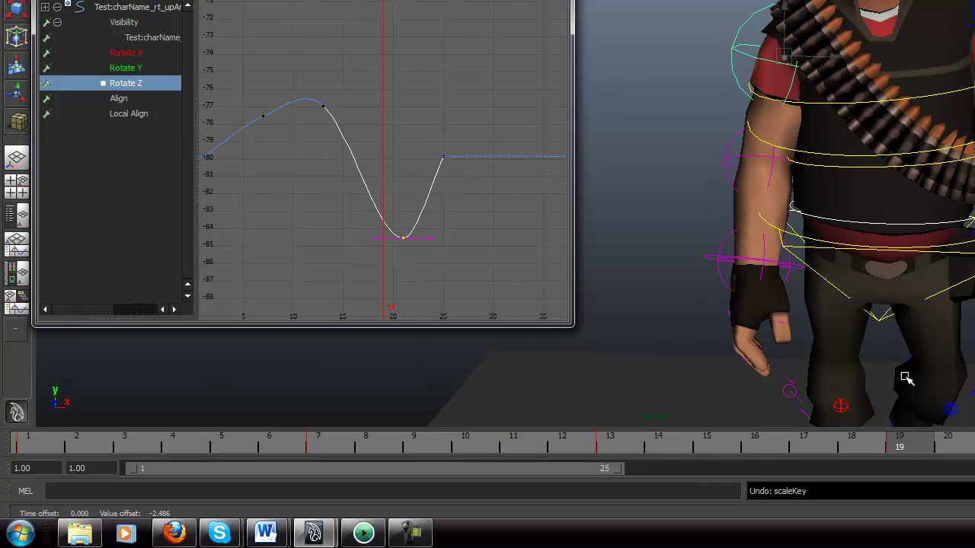
middle_drag(348, 86, 359, 159)
shift+middle_drag(535, 302, 444, 306)
shift+middle_drag(424, 213, 432, 125)
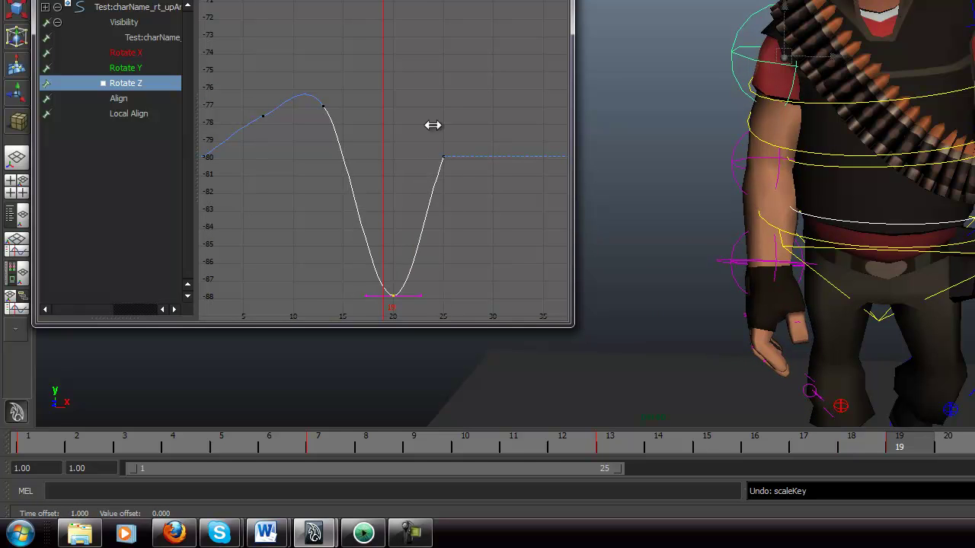
shift+middle_drag(401, 200, 403, 166)
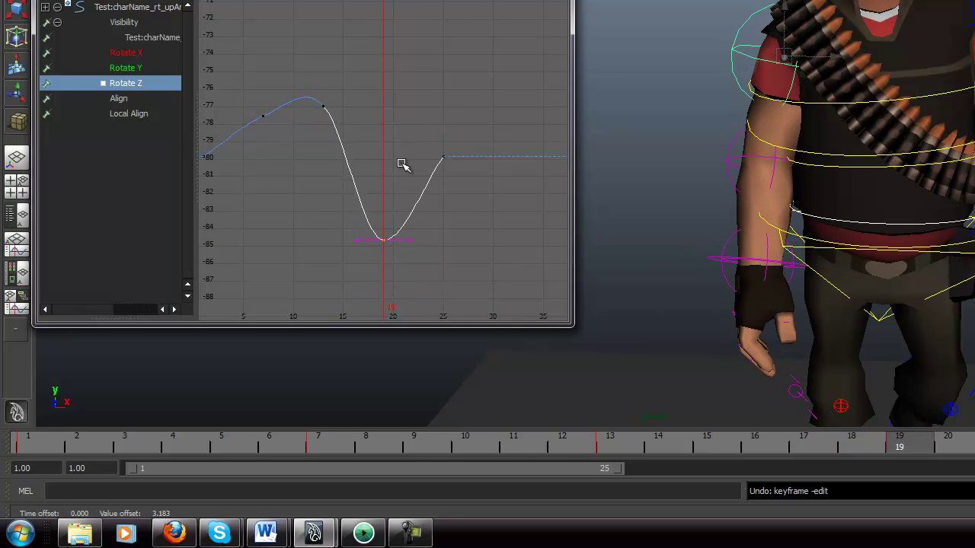
Step: Delete the right upper arm's Rotate Z key at frame 7 and flatten the frame 13 key's tangent, checking the playback
drag(571, 466, 316, 464)
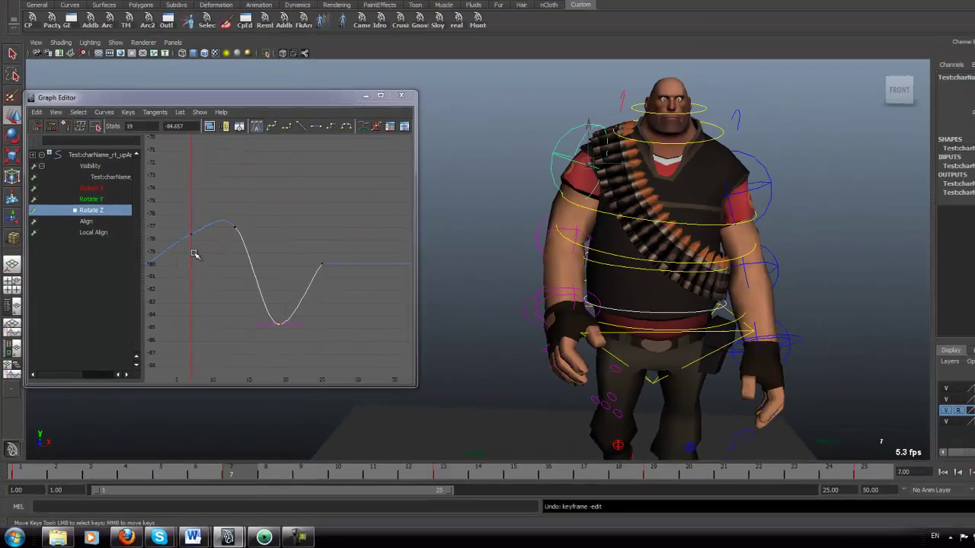
drag(171, 215, 197, 261)
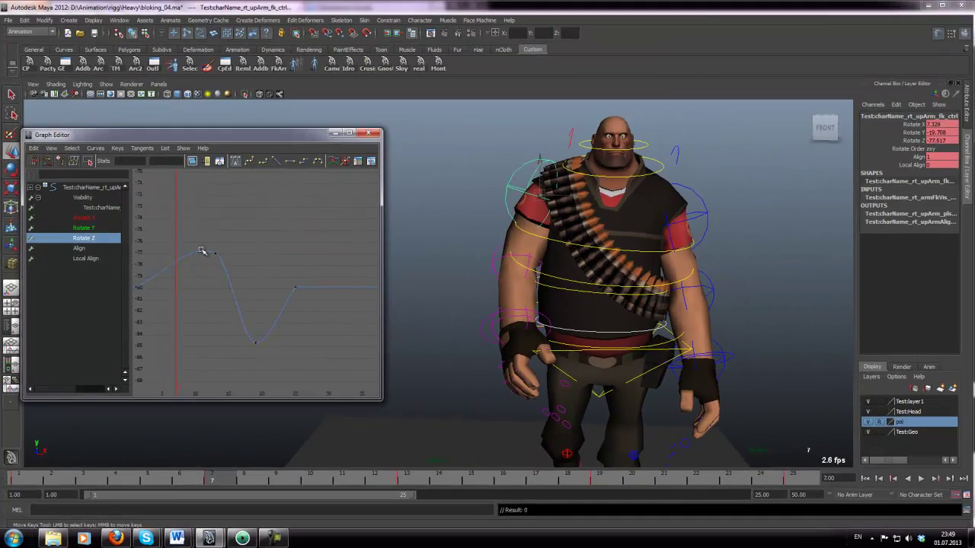
drag(203, 220, 228, 266)
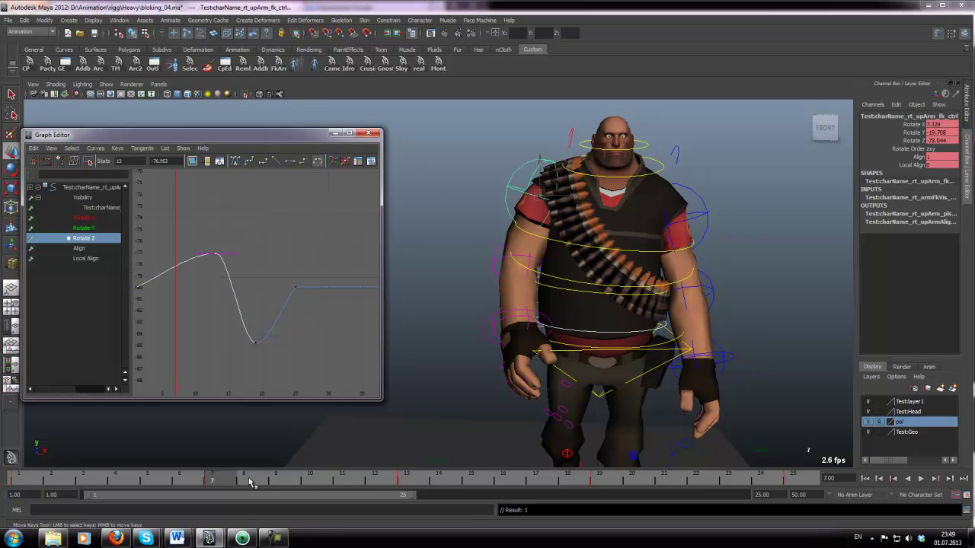
key(alt+v)
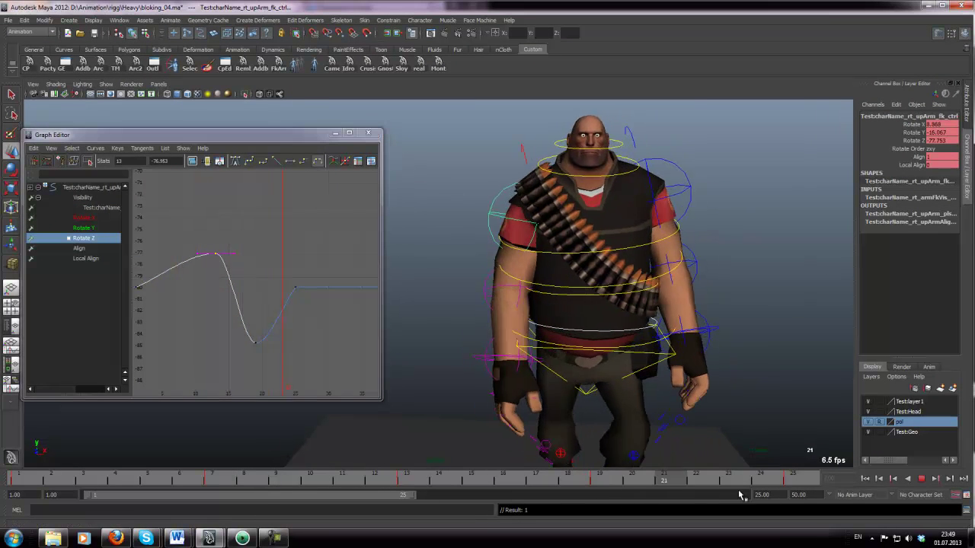
Step: Lower the right upper arm's Rotate Z keys at frames 1 and 25 to about -81.19 with spline tangents, and check playback
alt+middle_drag(263, 300, 337, 313)
click(258, 275)
alt+right_drag(259, 276, 217, 274)
drag(182, 282, 207, 283)
middle_drag(344, 279, 339, 289)
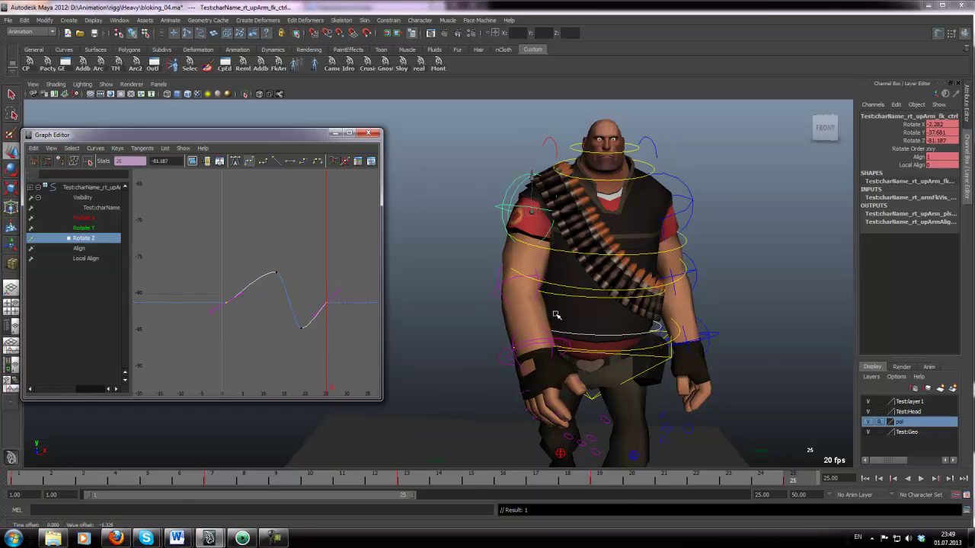
click(920, 478)
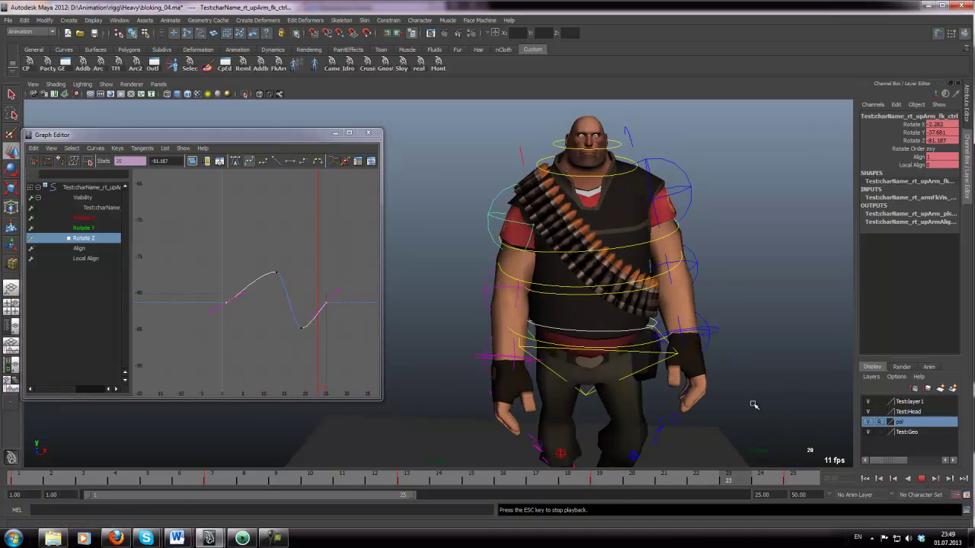
key(Escape)
Step: Set the right upper arm's Rotate Z keys to about -79.19 at frame 13 and -84.31 at frame 19
click(419, 475)
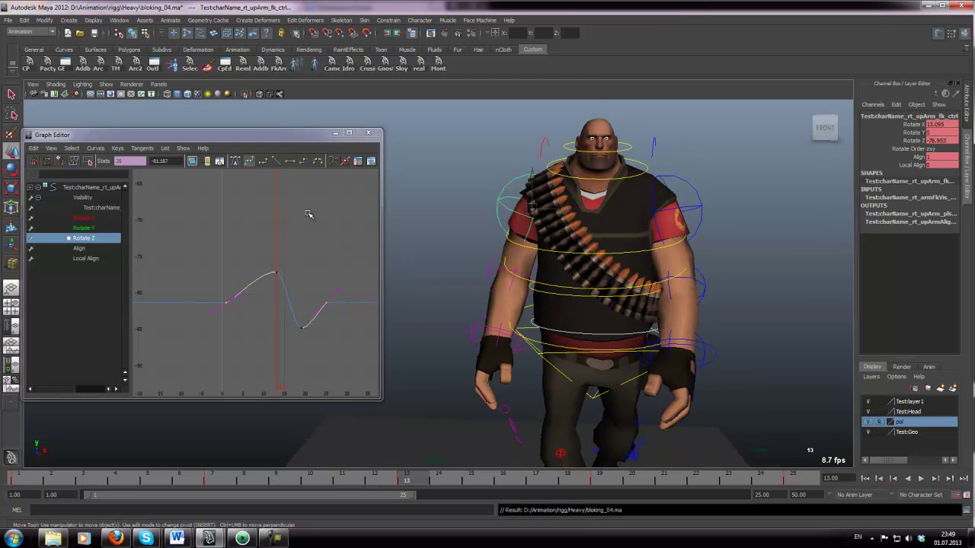
click(222, 242)
middle_drag(292, 250, 293, 269)
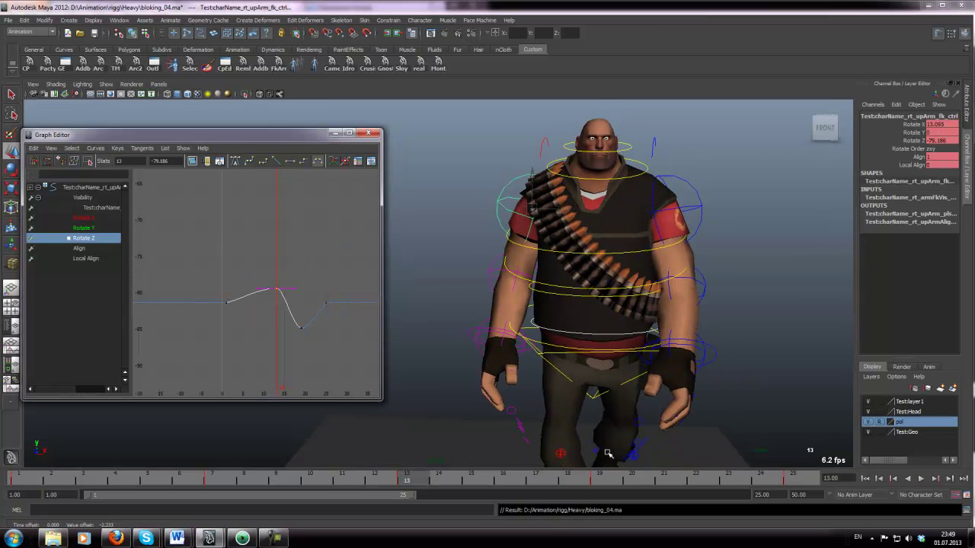
key(period)
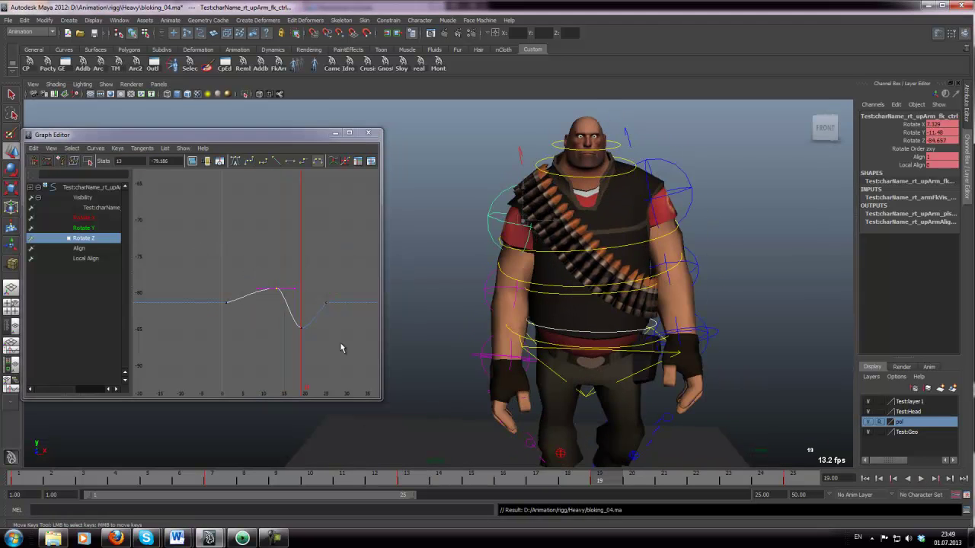
click(289, 326)
middle_drag(304, 343, 304, 340)
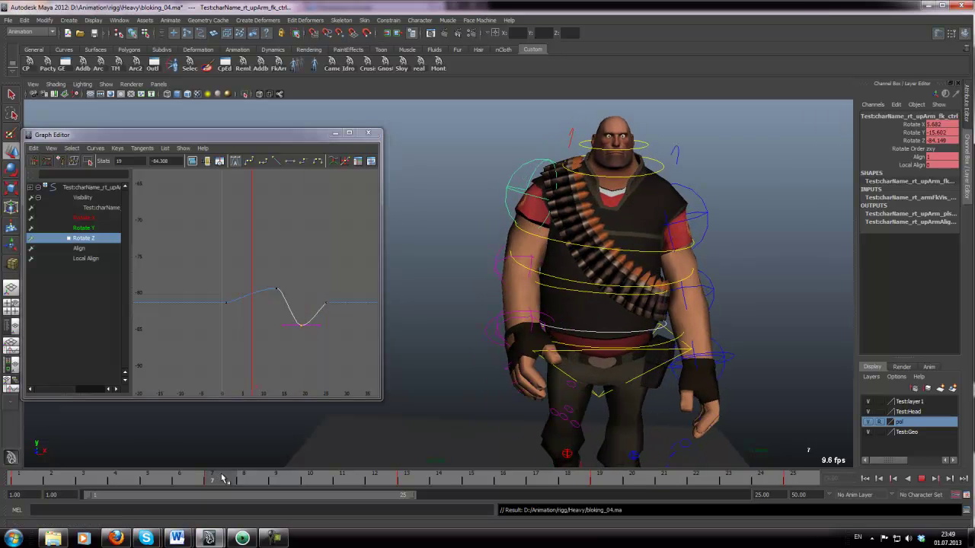
Step: Key the right upper arm's Rotate Z at frame 7 and raise that key to about -77.23
click(904, 141)
right_click(904, 145)
click(905, 159)
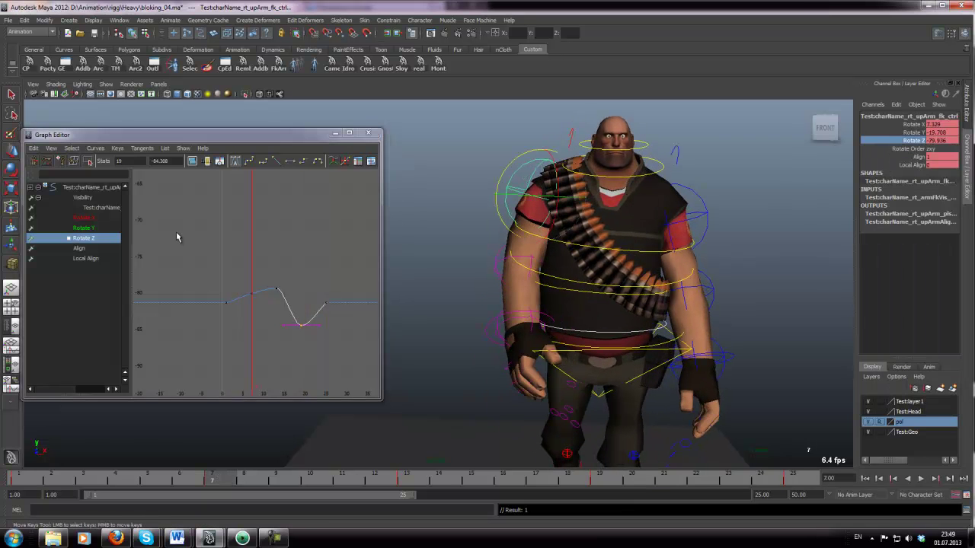
click(178, 236)
mouse_move(252, 305)
middle_down()
mouse_move(240, 285)
mouse_move(250, 290)
middle_up()
key(ctrl+z)
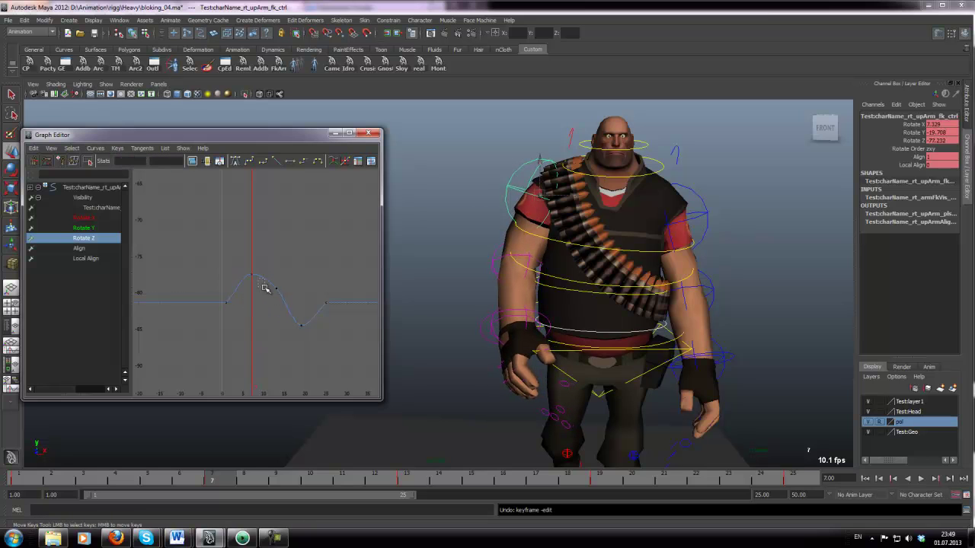
drag(264, 288, 265, 290)
click(292, 267)
Step: Lower the right upper arm's Rotate Z key at frame 13 to about -80.86, playing the cycle before and after the change
key(alt+v)
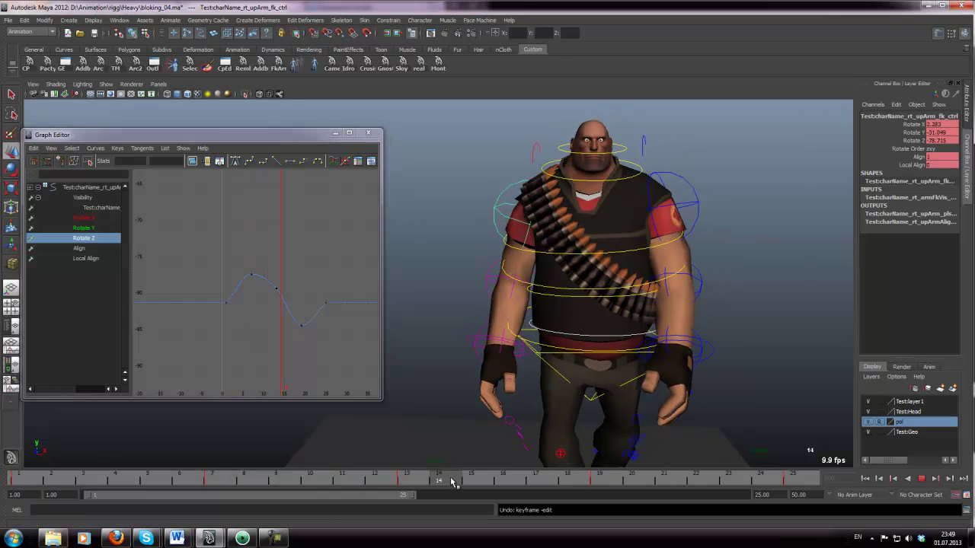
key(alt+v)
click(399, 478)
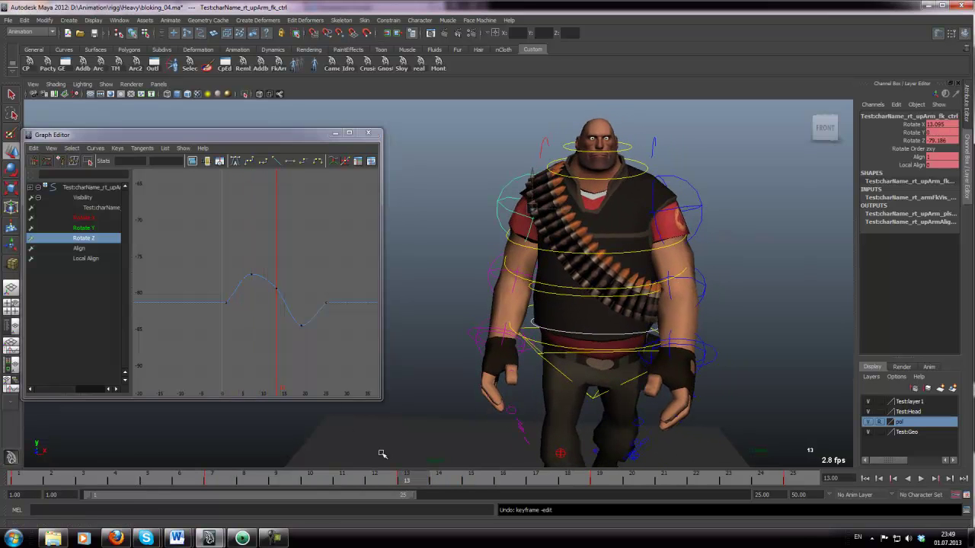
middle_drag(278, 292, 310, 308)
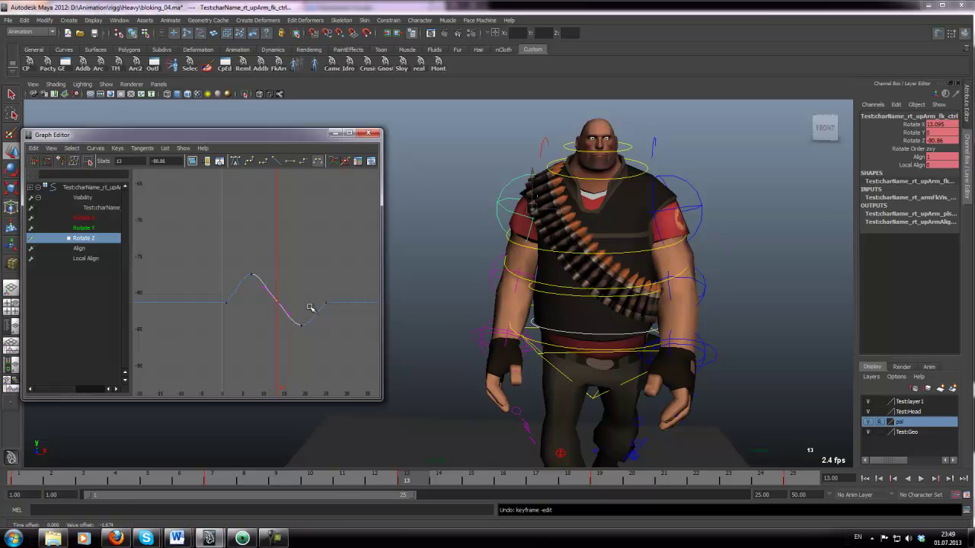
click(920, 478)
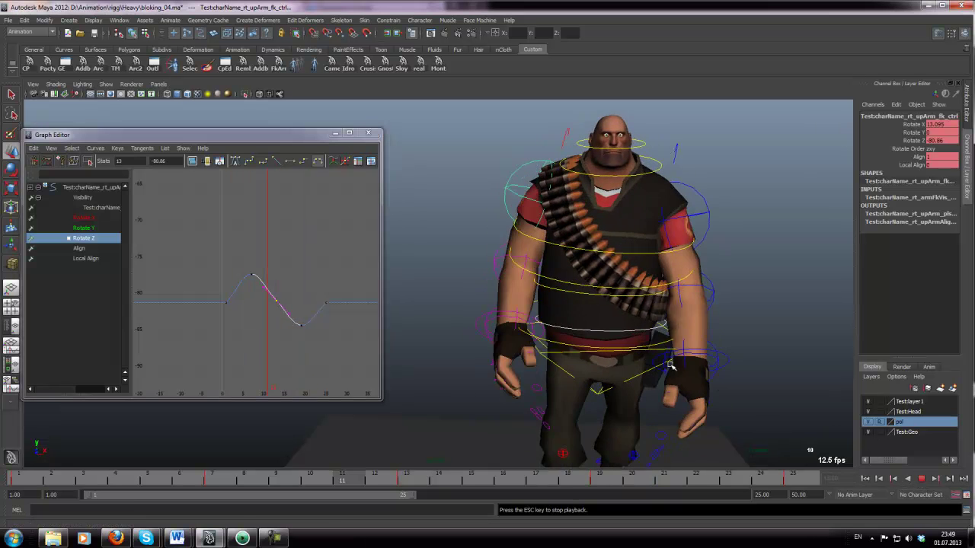
Step: Check the playing walk cycle from the character's right side, stop playback and save the scene
alt+drag(625, 344, 509, 318)
key(Escape)
key(ctrl+s)
Step: Reduce the right clavicle's Rotate Z swing, lowering the frame 7 key to about 6.7 and raising the frame 19 key to about -2.4
click(568, 149)
key(e)
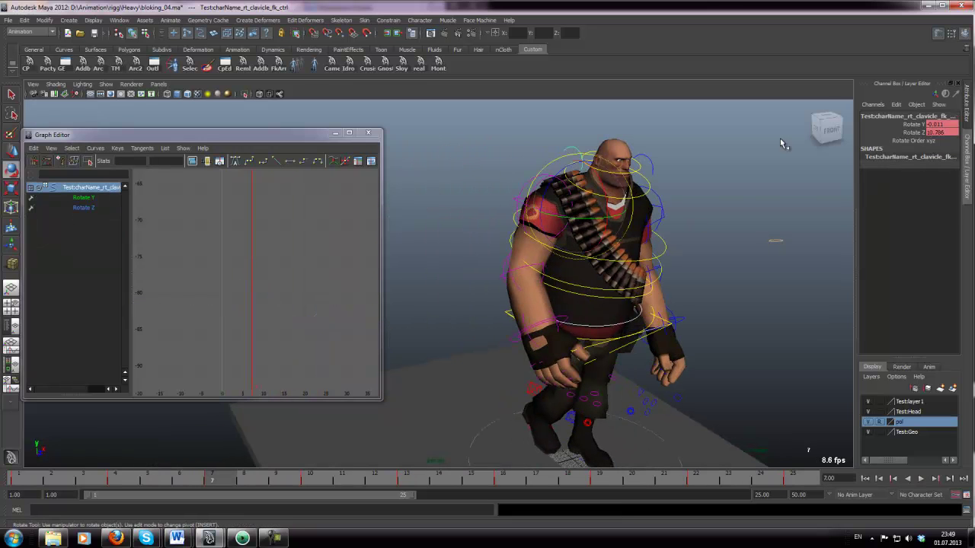
click(896, 134)
click(76, 208)
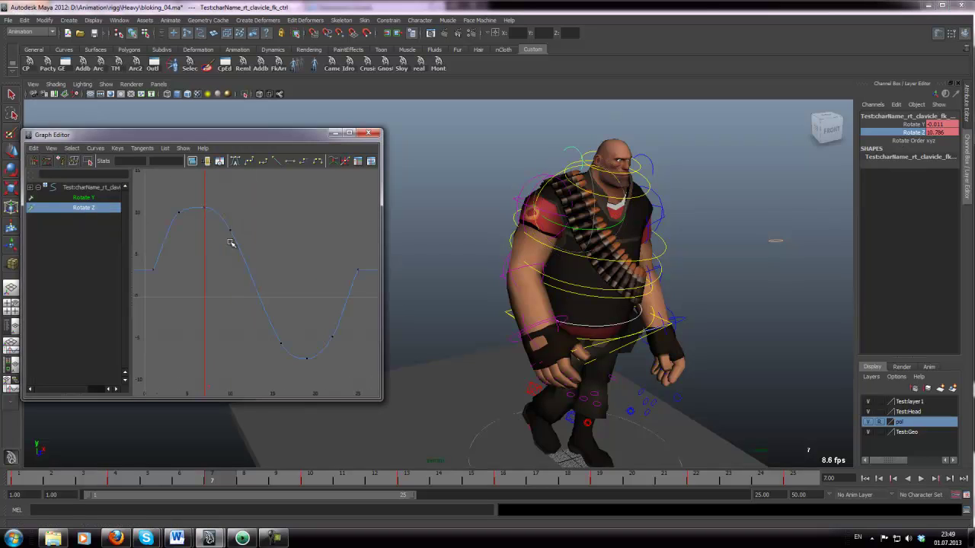
drag(261, 257, 261, 258)
shift+middle_drag(242, 204, 243, 225)
click(296, 267)
drag(252, 300, 313, 341)
shift+middle_drag(295, 342, 295, 341)
click(297, 294)
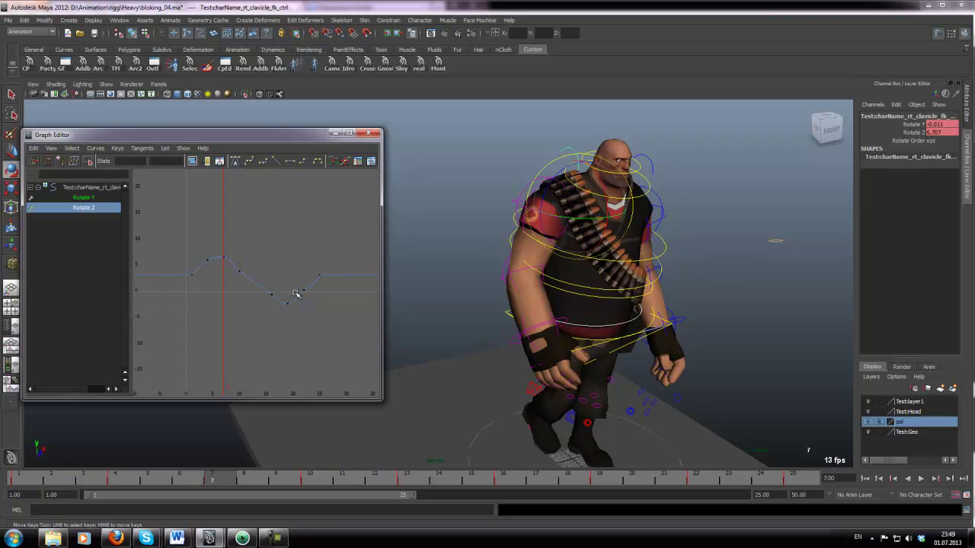
Step: Delete the right clavicle's Rotate Z keys at frames 10 and 22, and raise the frame 19 key to about -1.3
click(308, 276)
scroll(299, 283, up, 3)
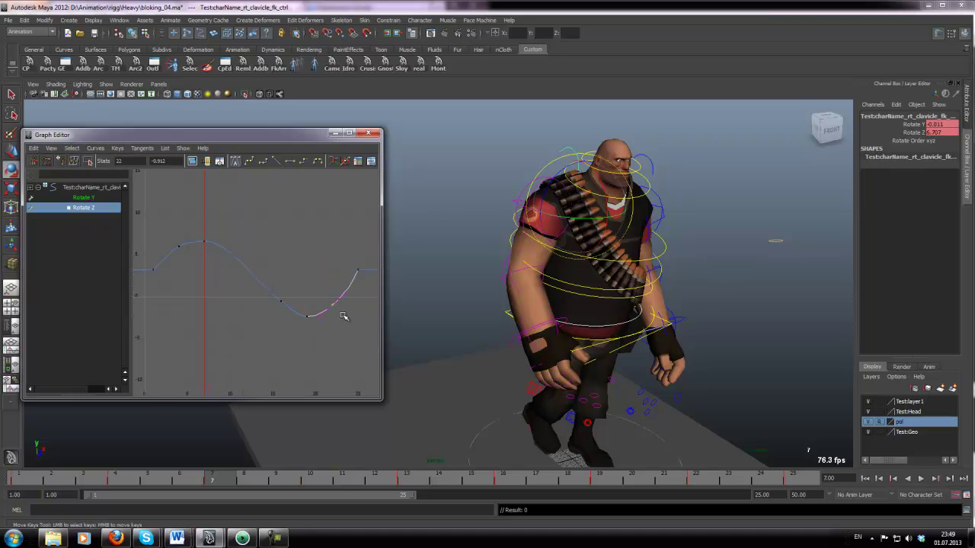
drag(264, 266, 318, 350)
shift+middle_drag(312, 325, 311, 323)
click(307, 265)
drag(268, 246, 477, 386)
click(296, 208)
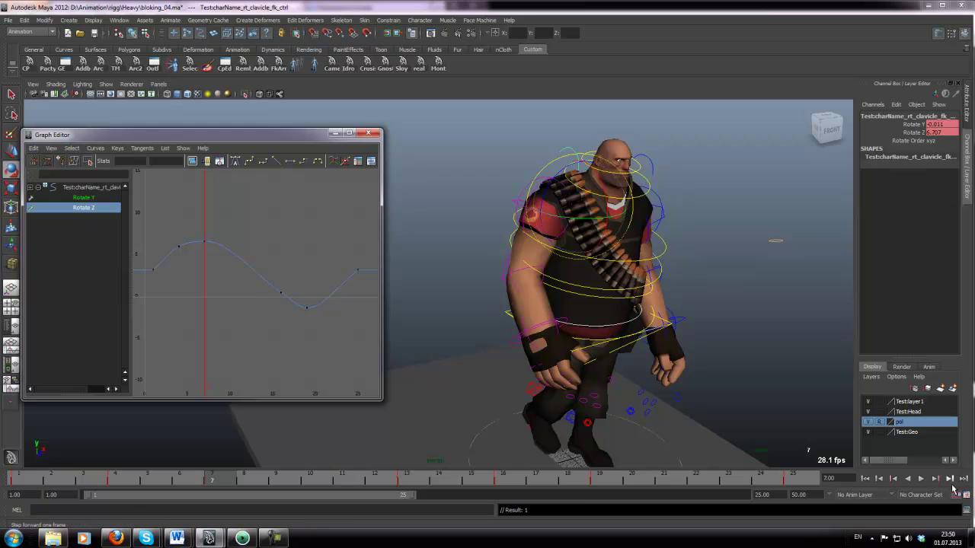
Step: Play the walk cycle, view it from the side and save the scene
click(921, 480)
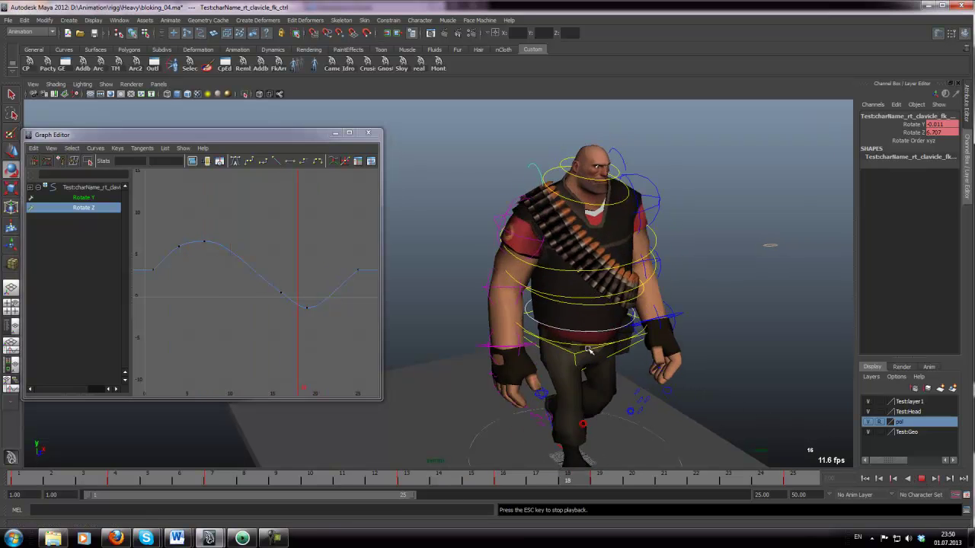
alt+drag(801, 427, 685, 338)
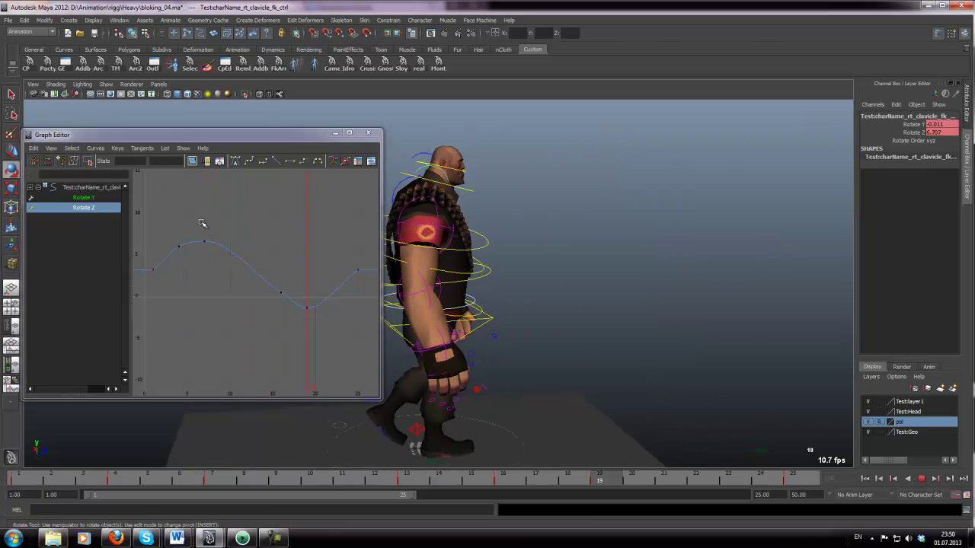
key(ctrl+s)
Step: Flatten the right clavicle's Rotate Z curve further, lowering frame 7 to about 4.6 and raising frame 19 to about 1.2
key(w)
drag(161, 229, 233, 259)
key(f)
scroll(237, 243, down, 3)
shift+middle_drag(251, 211, 250, 212)
drag(211, 272, 239, 294)
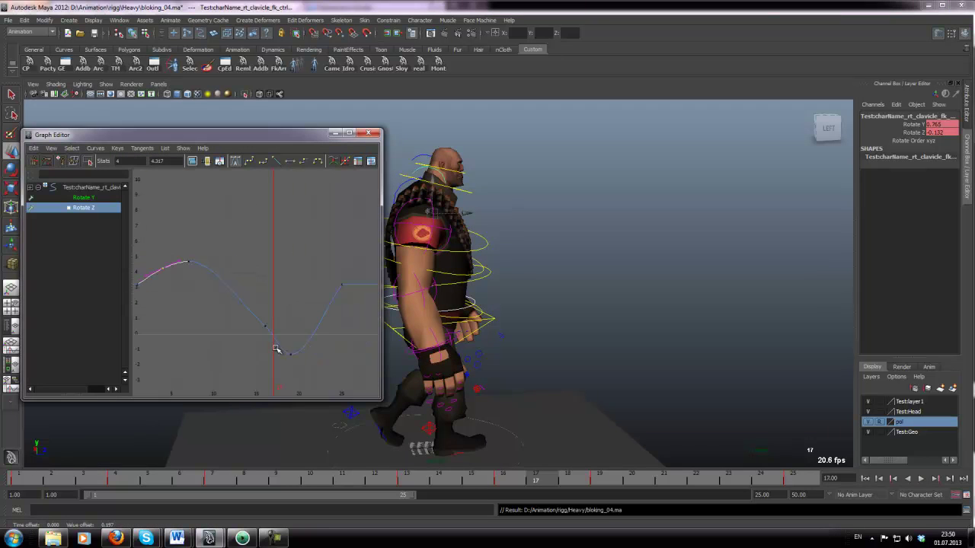
drag(239, 322, 321, 401)
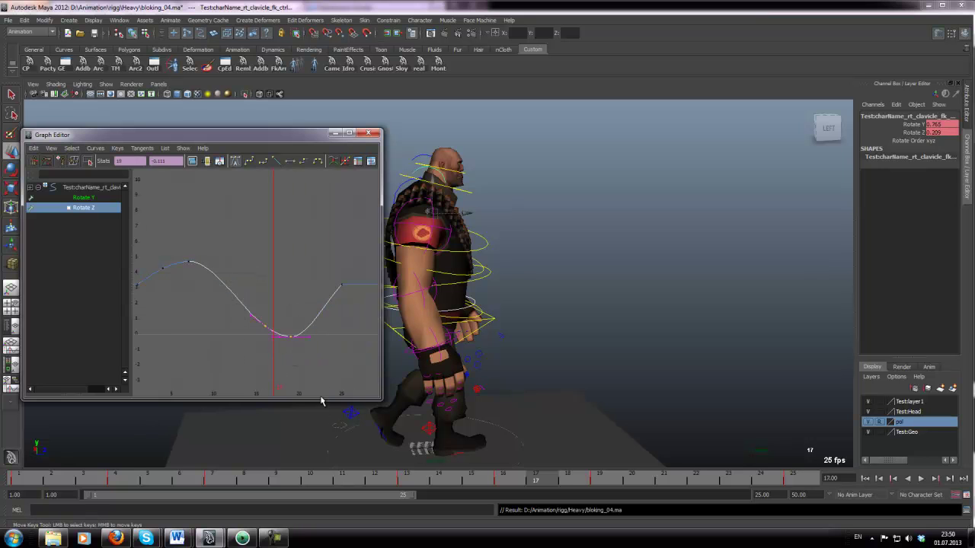
middle_drag(285, 364, 294, 327)
click(278, 357)
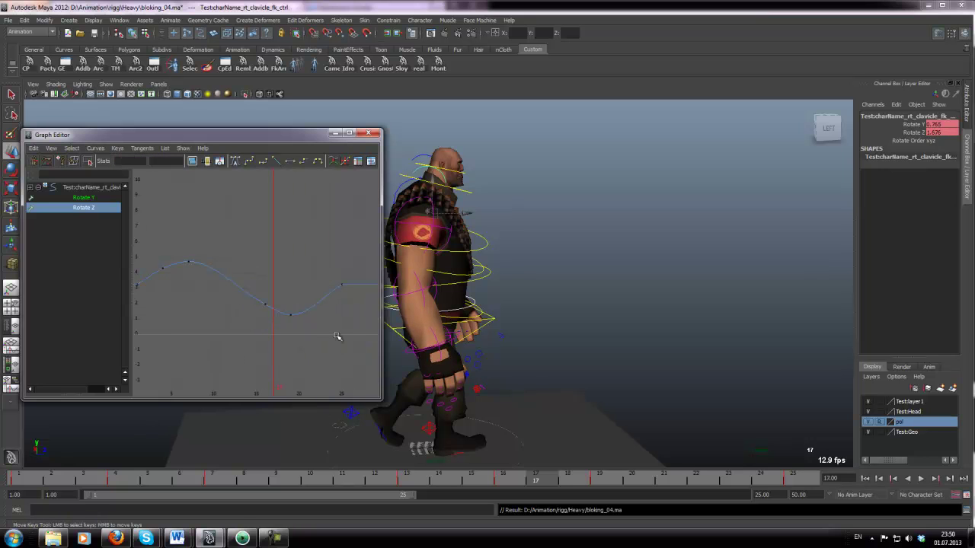
Step: Play the cycle to check the shoulder motion from side and three-quarter views, and save the scene
click(920, 478)
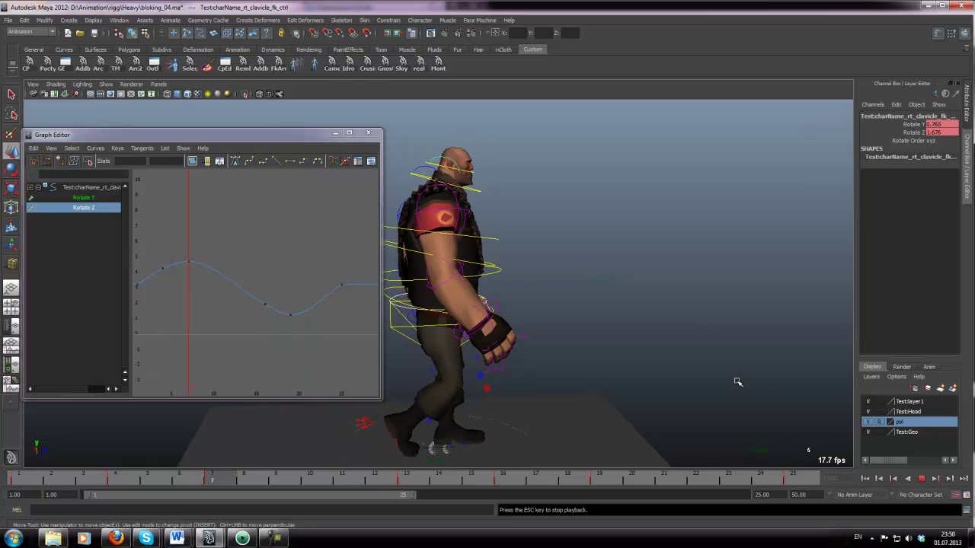
alt+drag(735, 338, 648, 329)
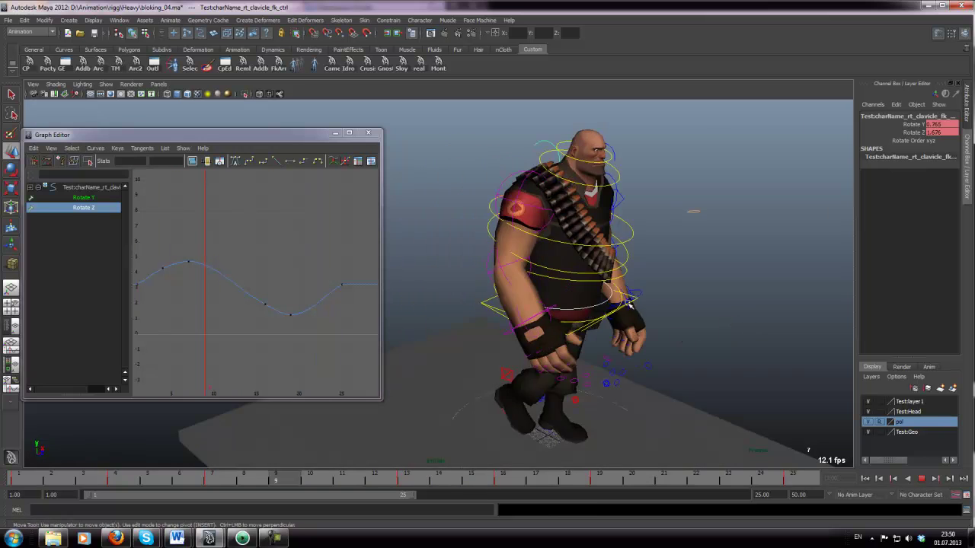
key(ctrl+s)
Step: Lower the right clavicle's Rotate Y key at frame 13 to about 0.4
key(e)
shift+click(82, 198)
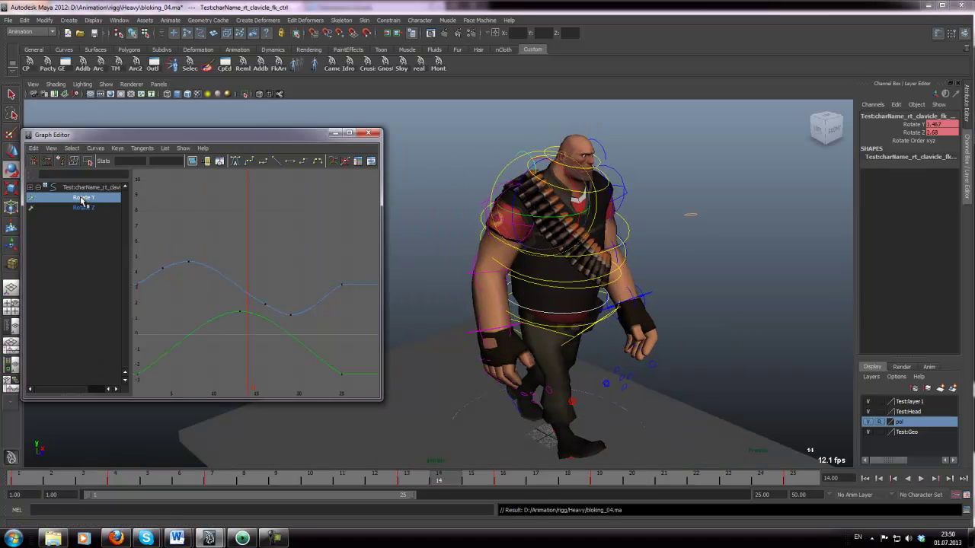
scroll(224, 245, down, 3)
drag(227, 219, 296, 270)
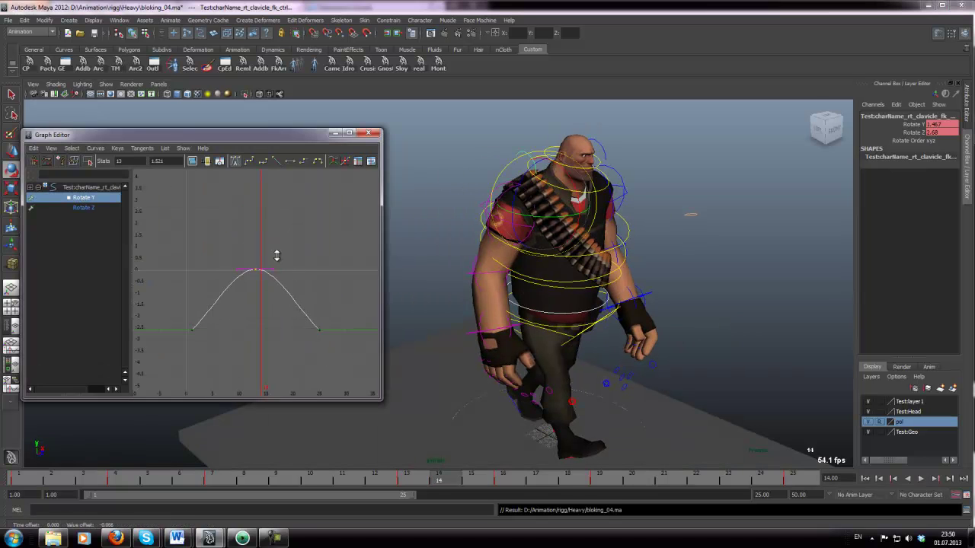
key(ctrl+z)
drag(172, 213, 282, 288)
mouse_move(272, 303)
middle_down()
mouse_move(272, 287)
mouse_move(272, 307)
middle_up()
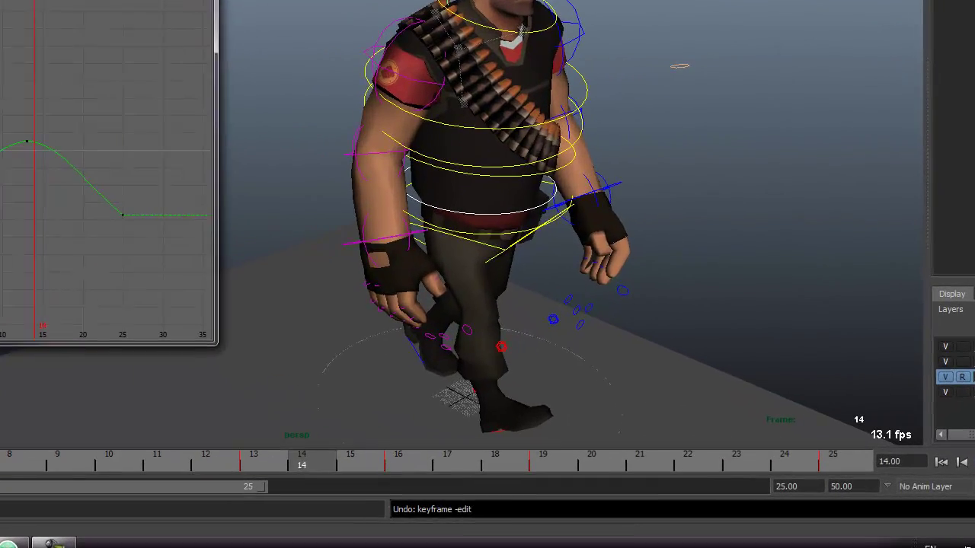
Step: Play the walk cycle from the front and save the scene
key(alt+v)
alt+drag(540, 253, 471, 226)
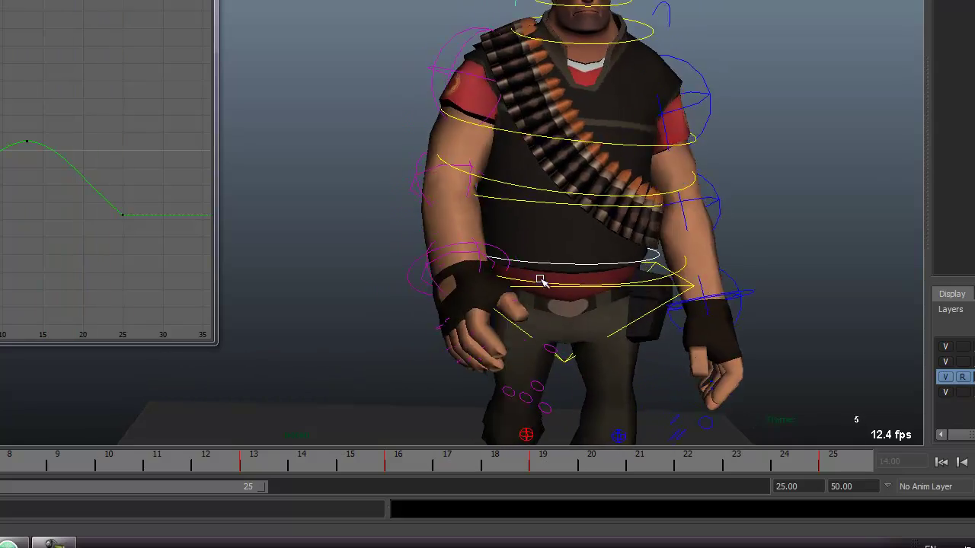
key(ctrl+s)
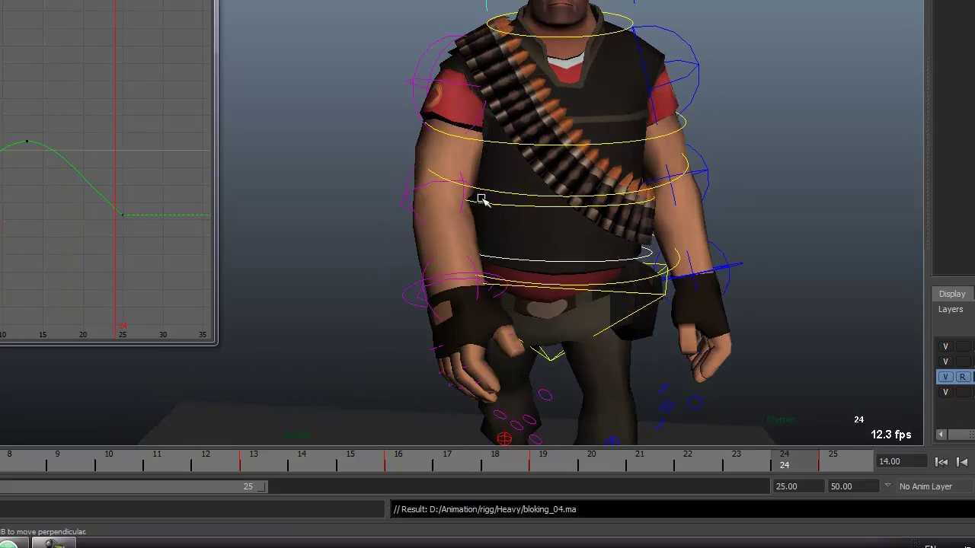
Step: Reduce the middle spine control's Rotate Z swing to about 1.3 at frames 16 and 22 and about -1.3 at frames 4 and 10
click(502, 189)
click(513, 190)
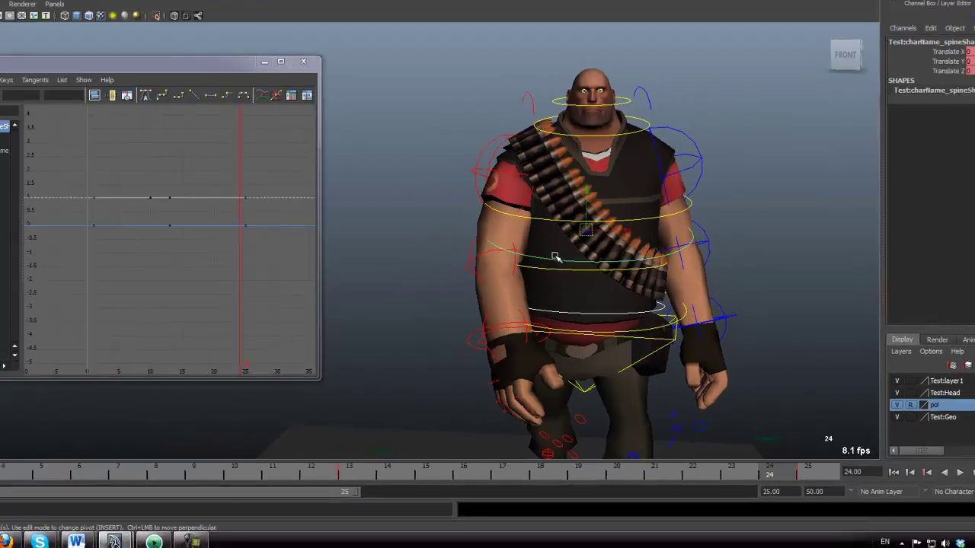
click(899, 141)
key(w)
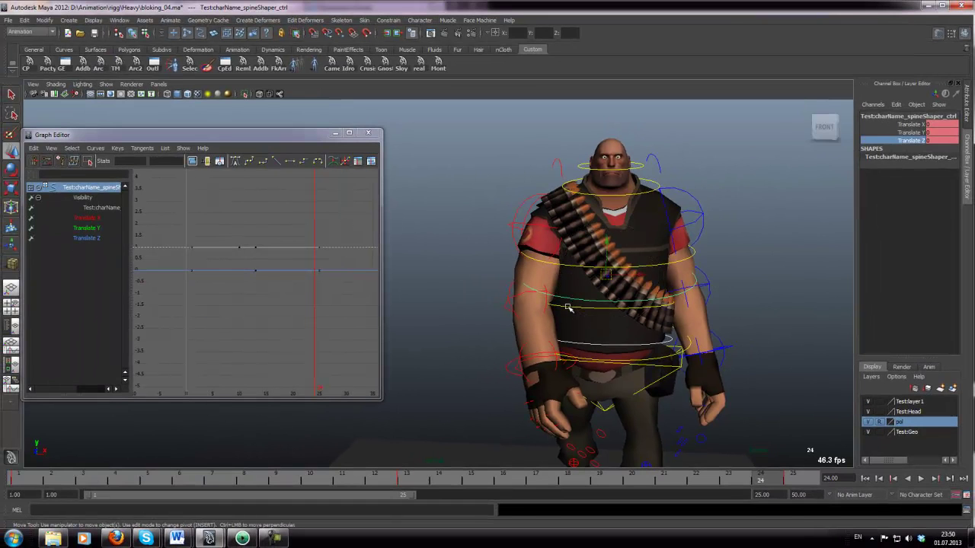
click(568, 308)
key(e)
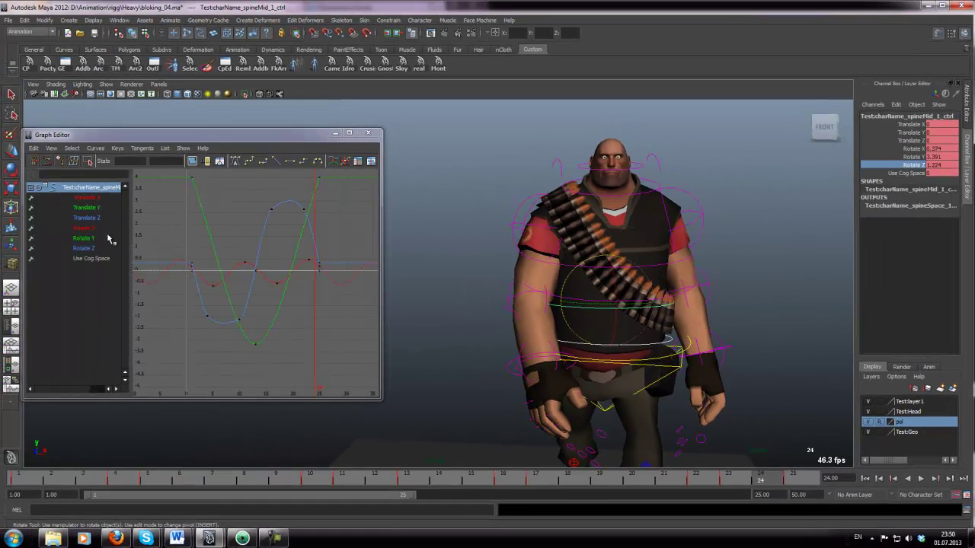
click(93, 250)
drag(325, 245, 325, 243)
shift+middle_drag(311, 203, 311, 224)
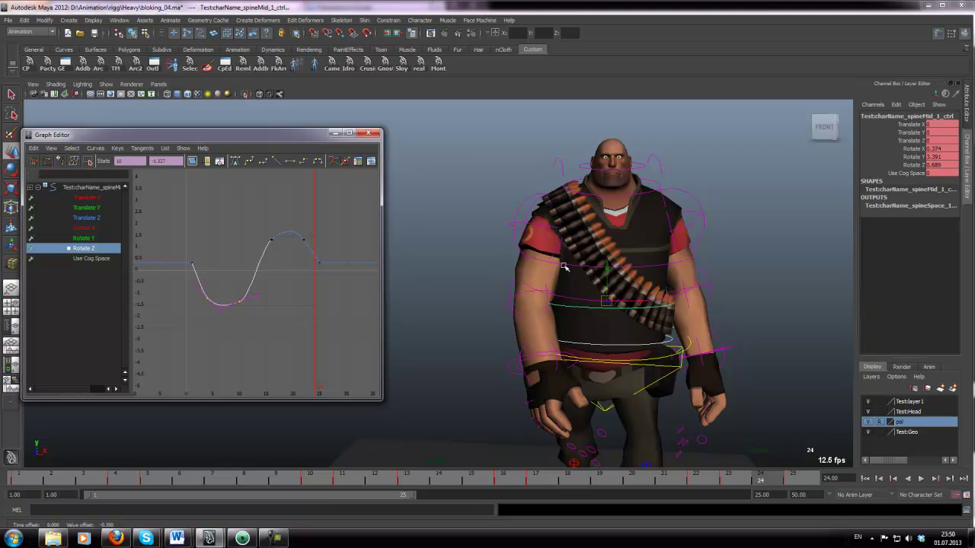
Step: Reduce the upper spine control's Rotate Z swing to about 1.3 at frames 16 and 22 and about -1.5 at frames 4 and 10
click(565, 266)
click(74, 248)
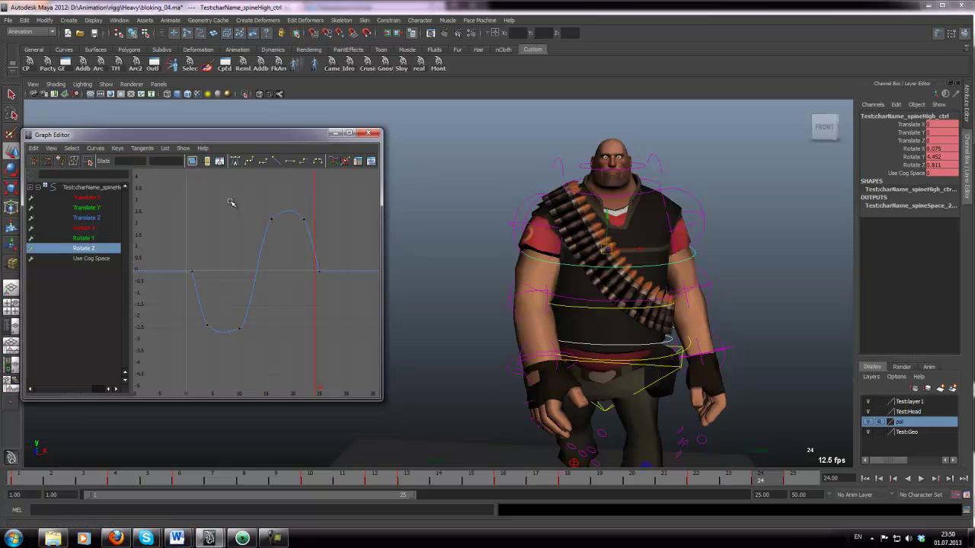
drag(312, 234, 312, 234)
shift+middle_drag(313, 176, 310, 196)
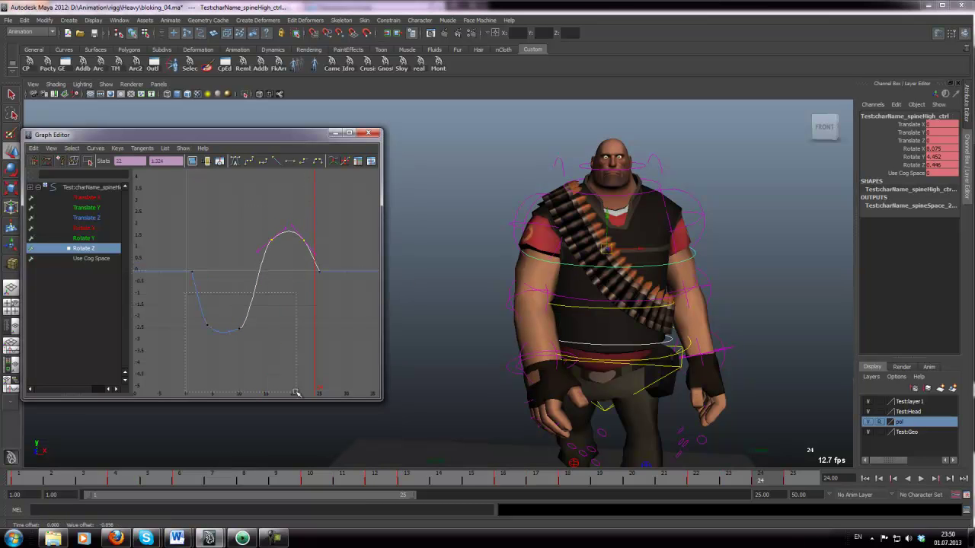
click(271, 346)
Step: Play the walk cycle from front and side with the rig's control curves hidden in the viewport
click(921, 478)
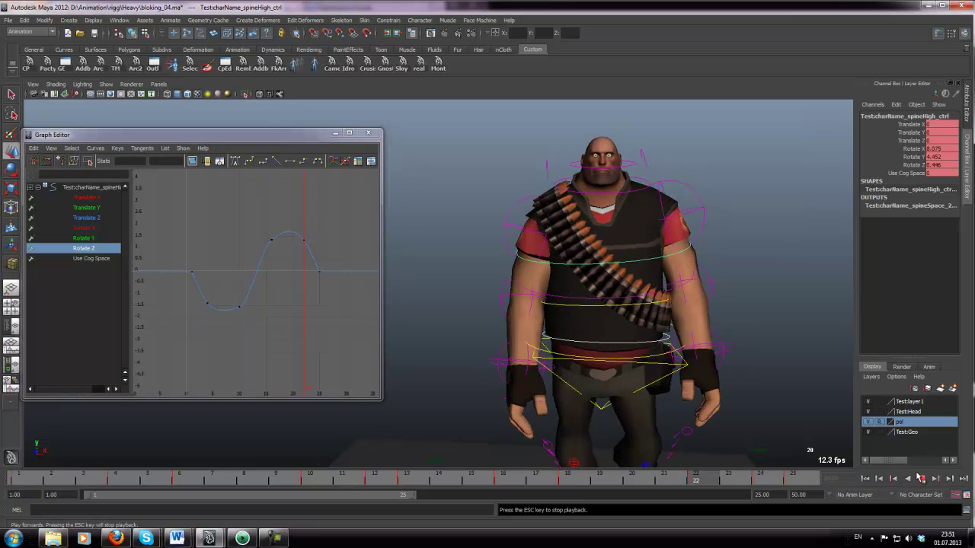
alt+drag(599, 284, 713, 282)
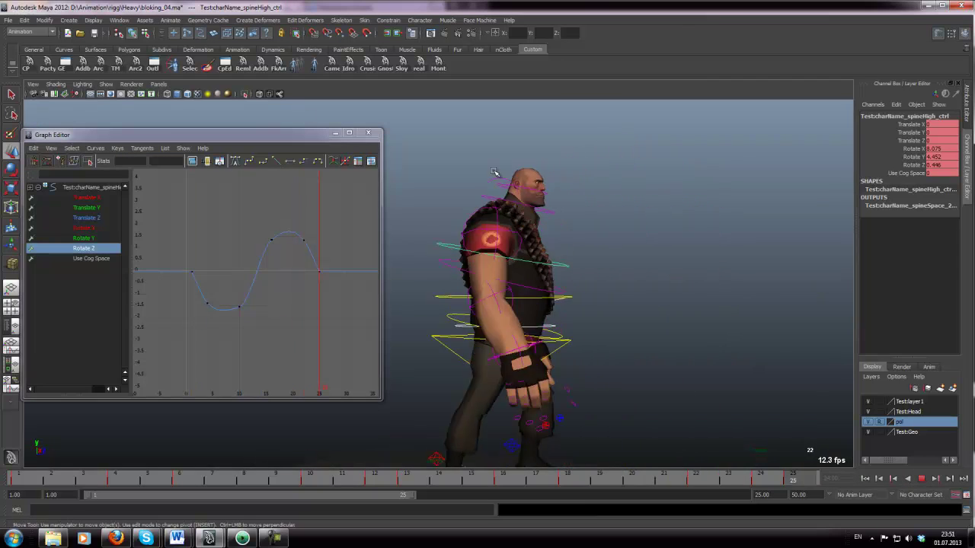
click(106, 85)
click(123, 129)
scroll(601, 252, down, 2)
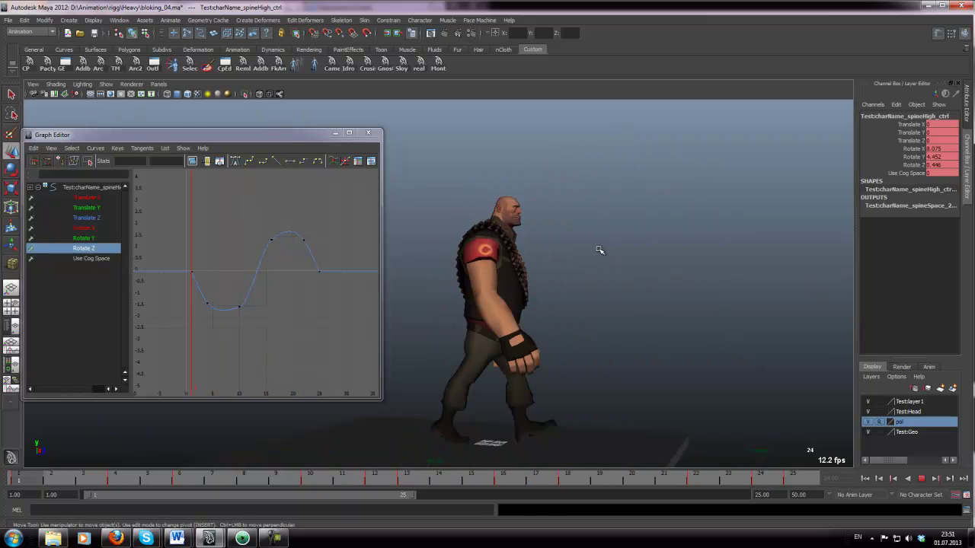
alt+drag(594, 250, 600, 252)
Step: Save the scene and show the rig's control curves again
key(ctrl+s)
click(106, 84)
click(119, 128)
scroll(572, 250, up, 2)
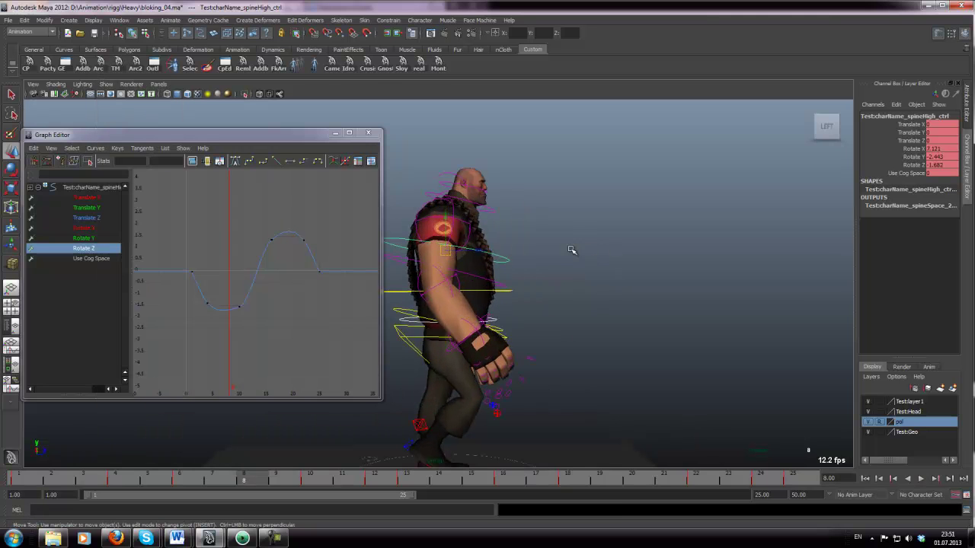
Step: Show the right upper arm control's Rotate X curve and go to frame 1
click(424, 221)
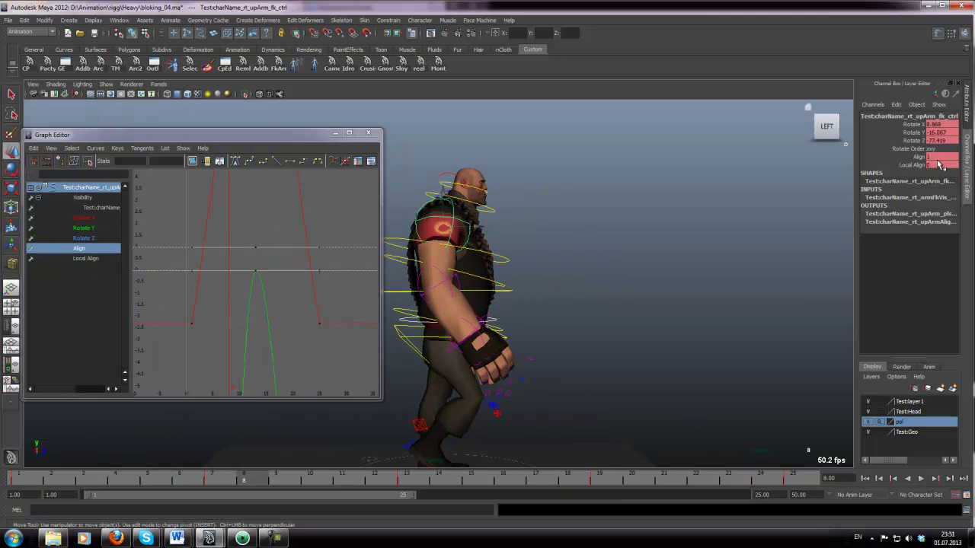
click(95, 218)
drag(133, 477, 7, 495)
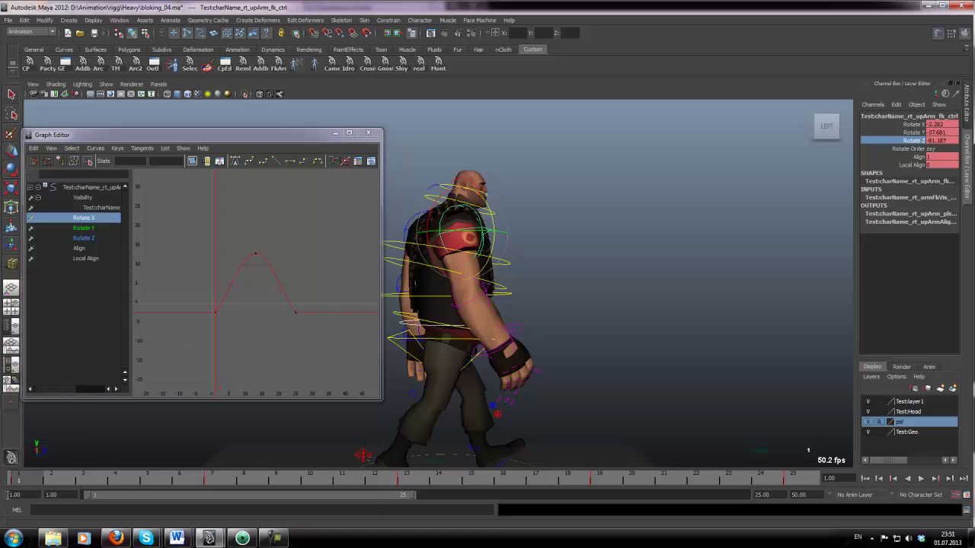